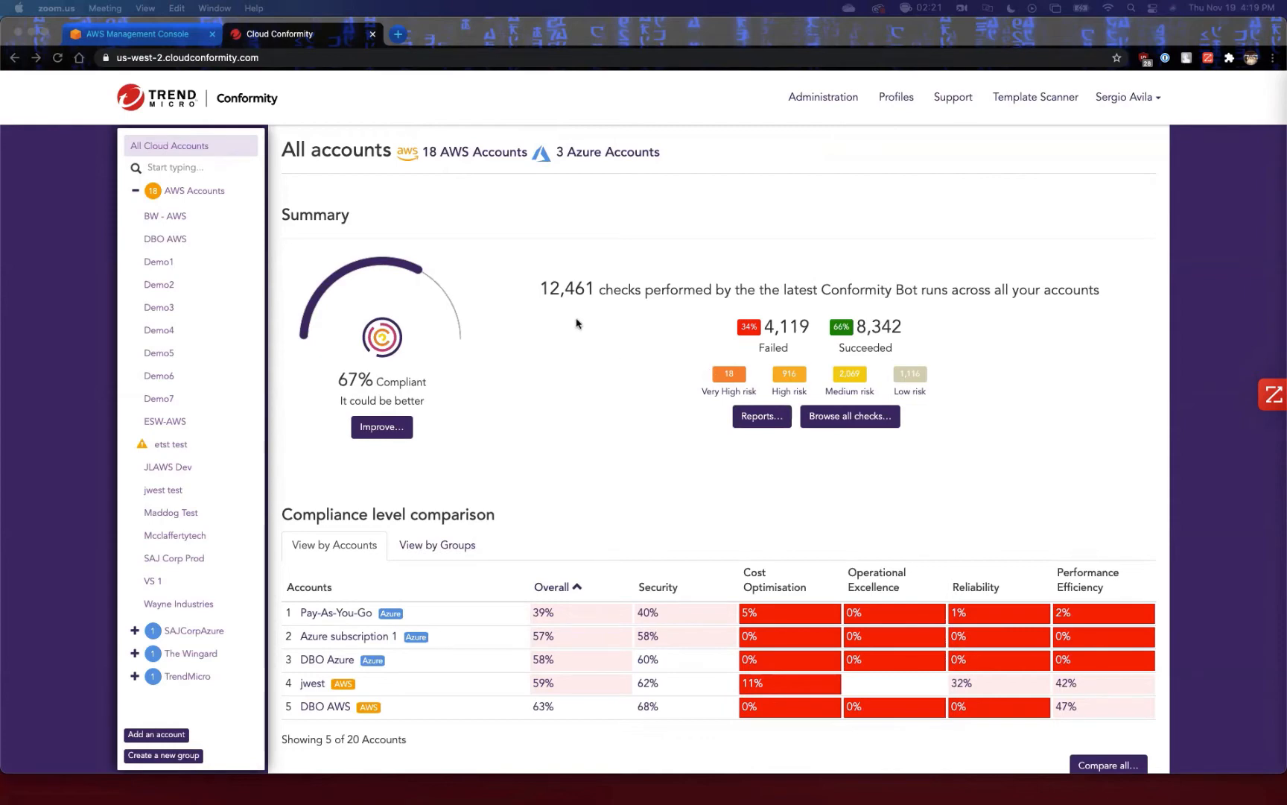
# Collapse the AWS Accounts group in the account list and review the failed and succeeded check totals in the Summary.
pyautogui.click(605, 325)
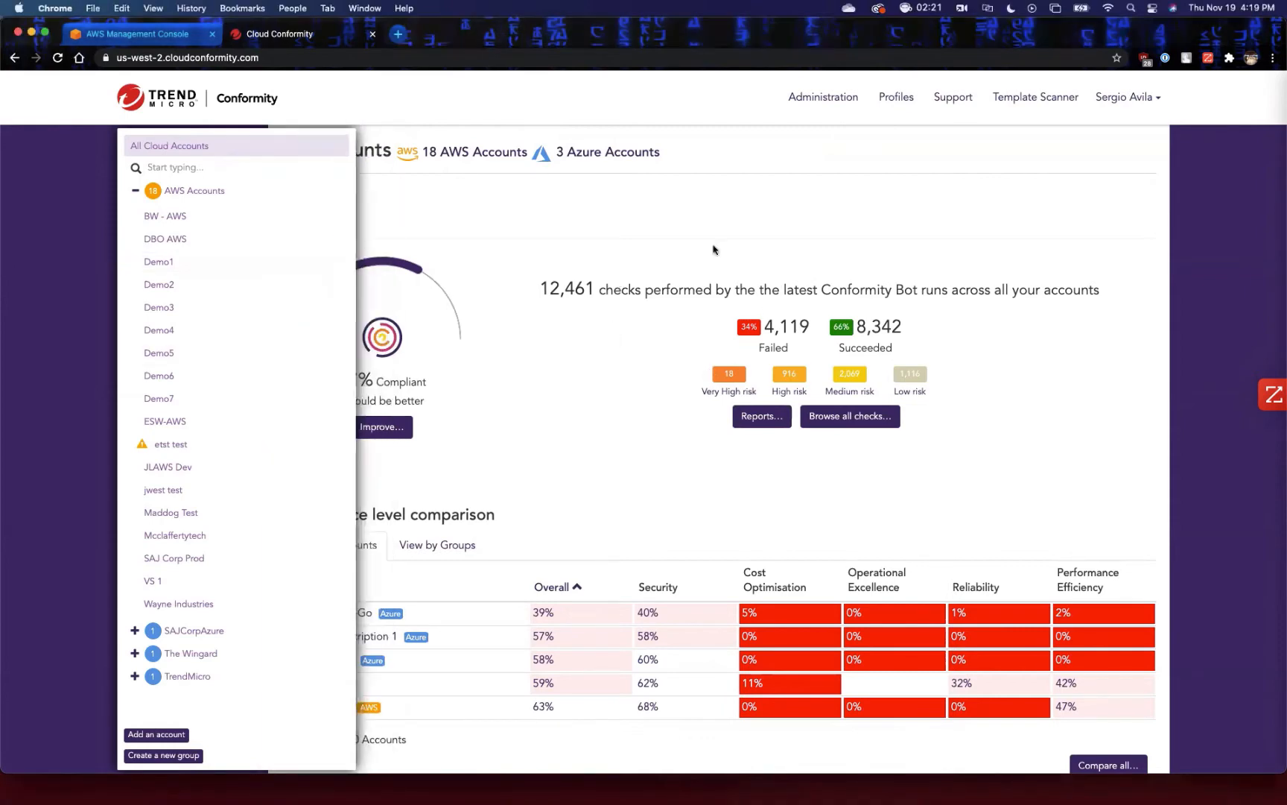
pyautogui.click(135, 191)
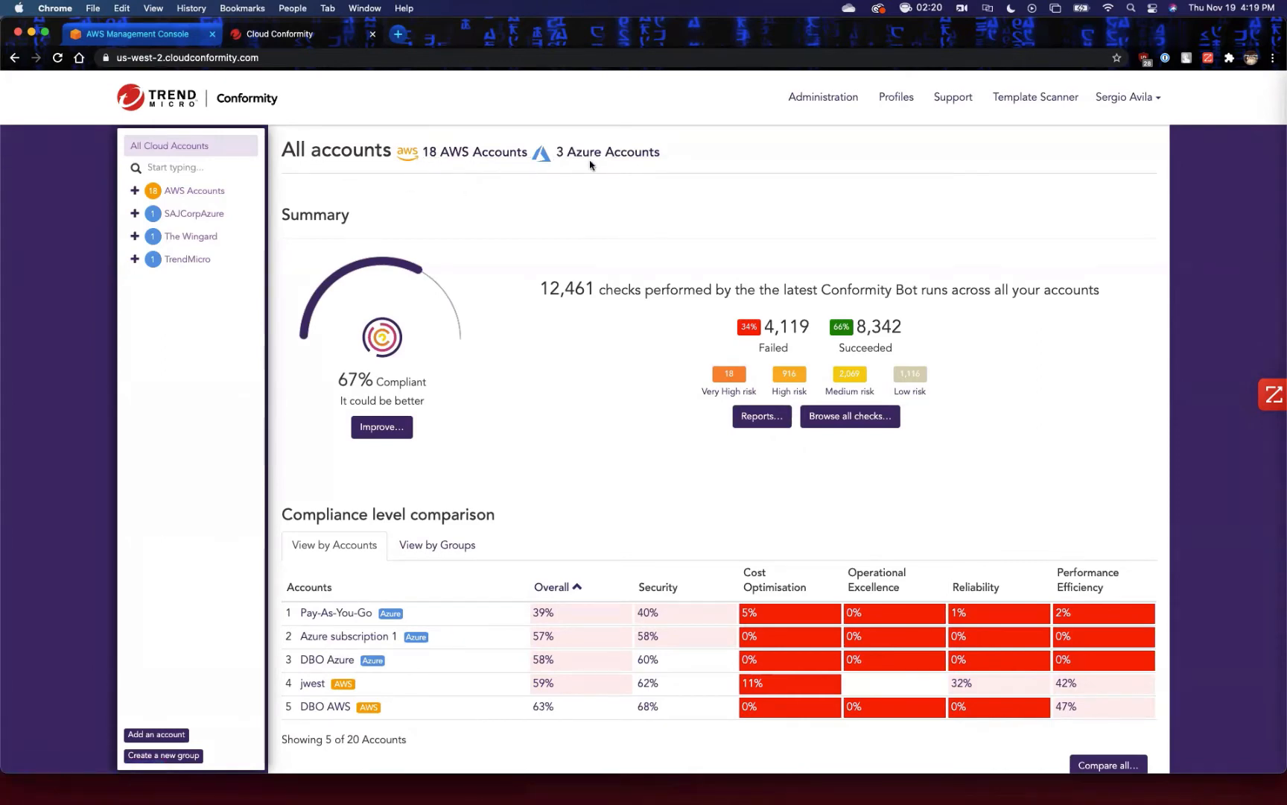
pyautogui.scroll(-2, 609, 322)
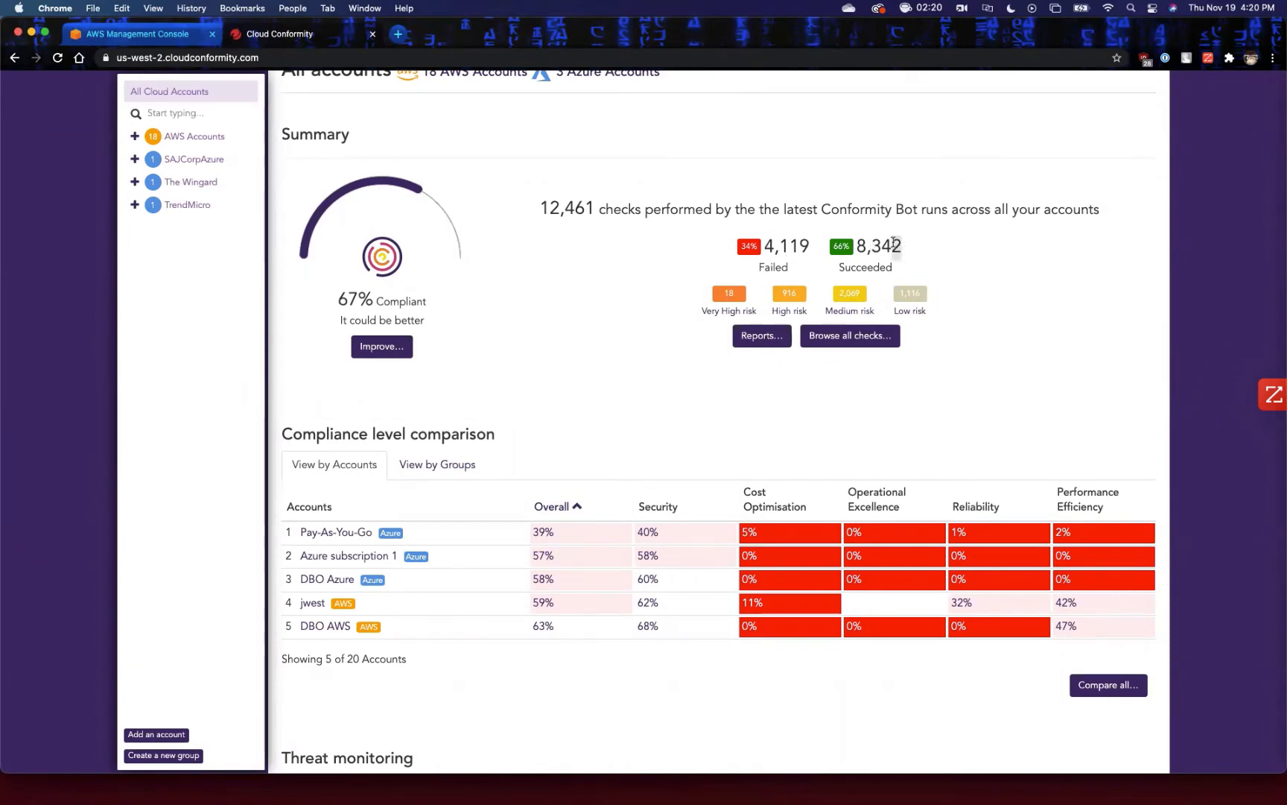
pyautogui.moveTo(894, 244); pyautogui.dragTo(771, 246)
pyautogui.click(863, 246)
pyautogui.click(769, 245)
# View the full compliance level comparison for all accounts and return to the All accounts overview.
pyautogui.scroll(-5, 840, 246)
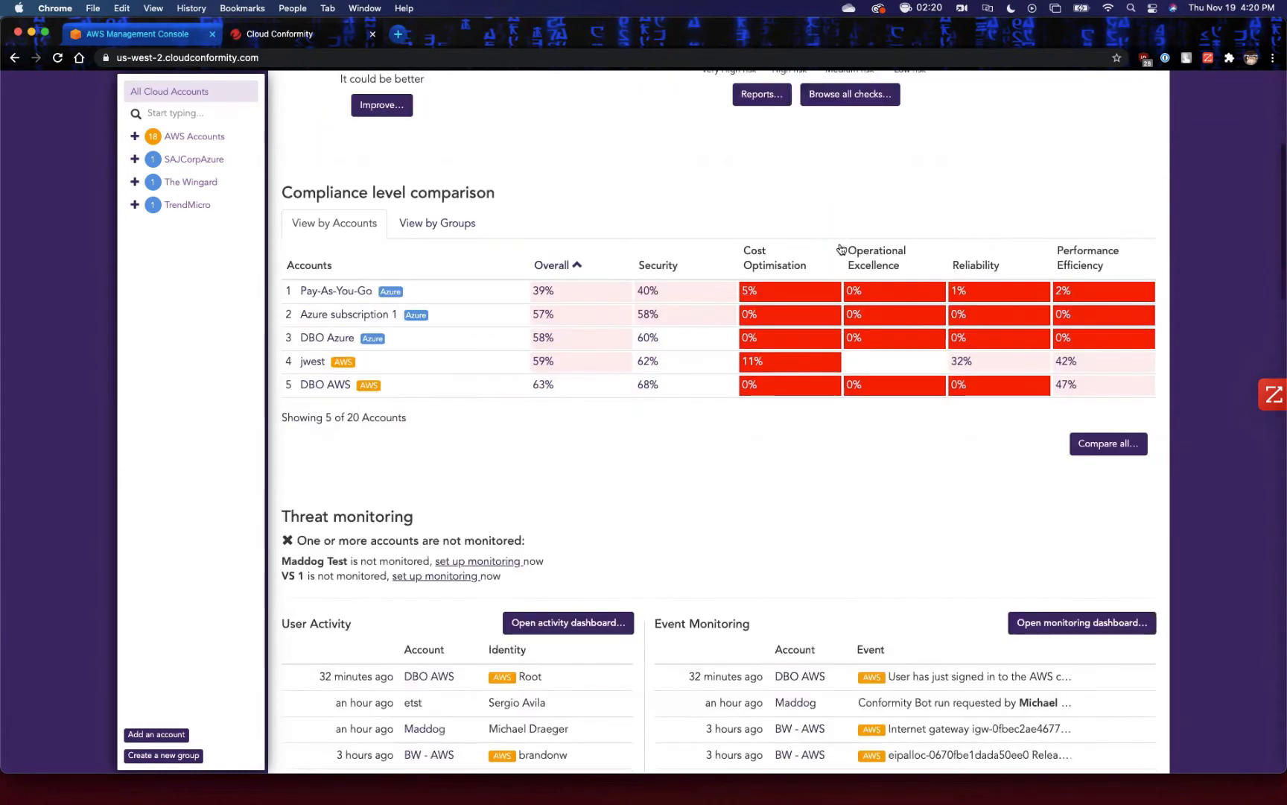
pyautogui.scroll(-2, 719, 425)
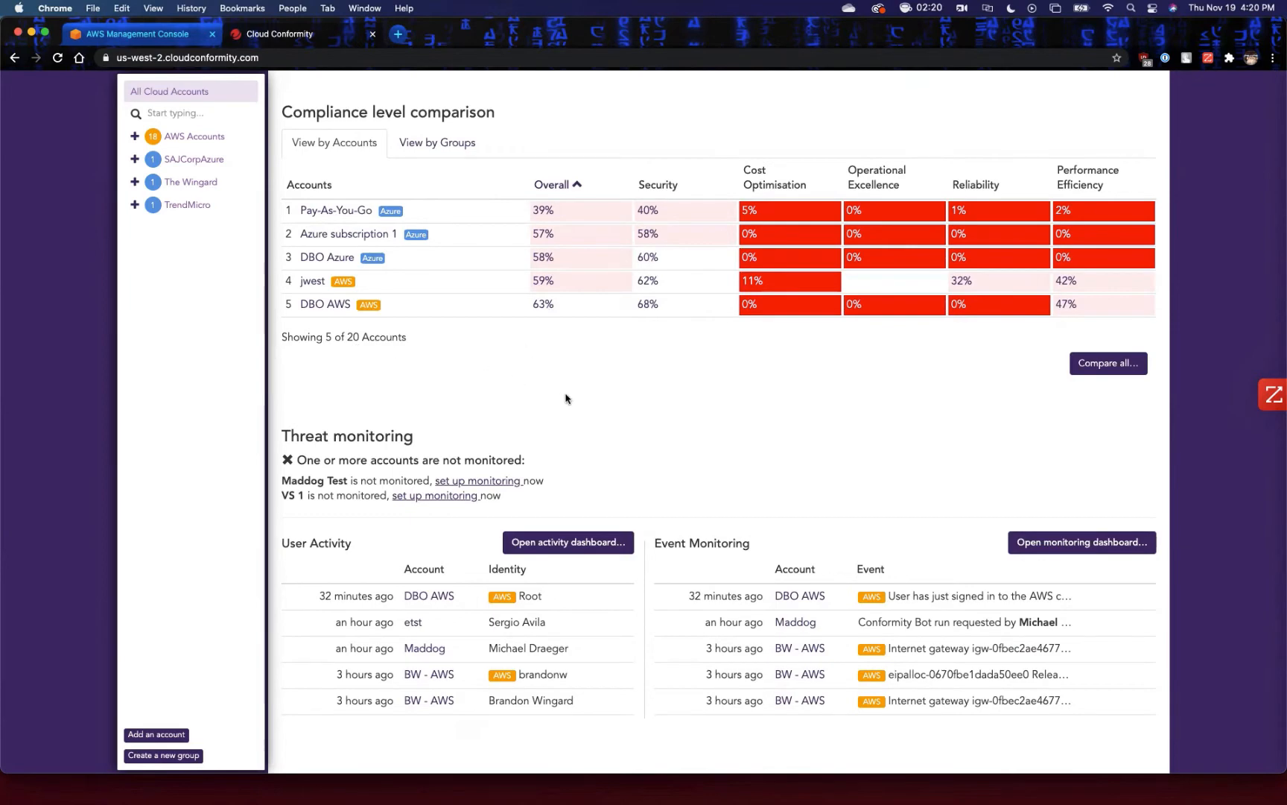
pyautogui.scroll(5, 566, 399)
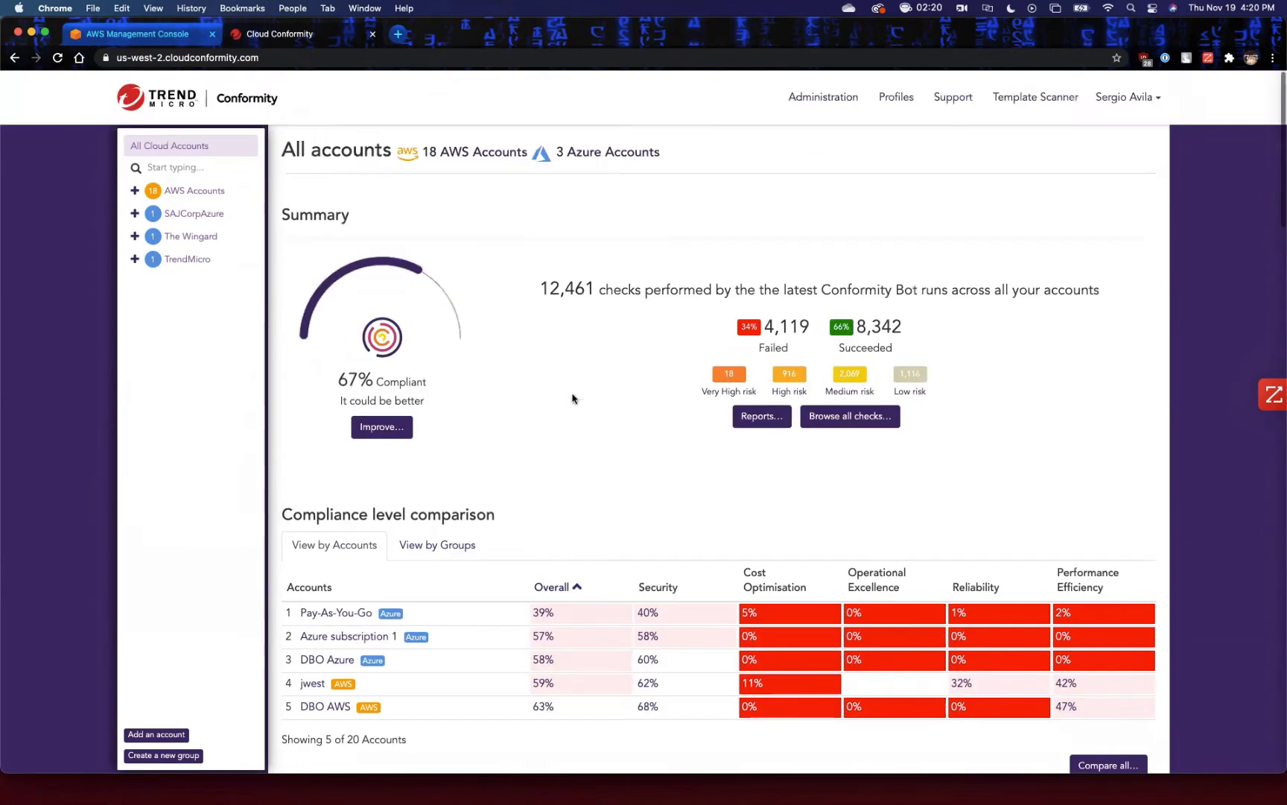
pyautogui.scroll(-5, 572, 395)
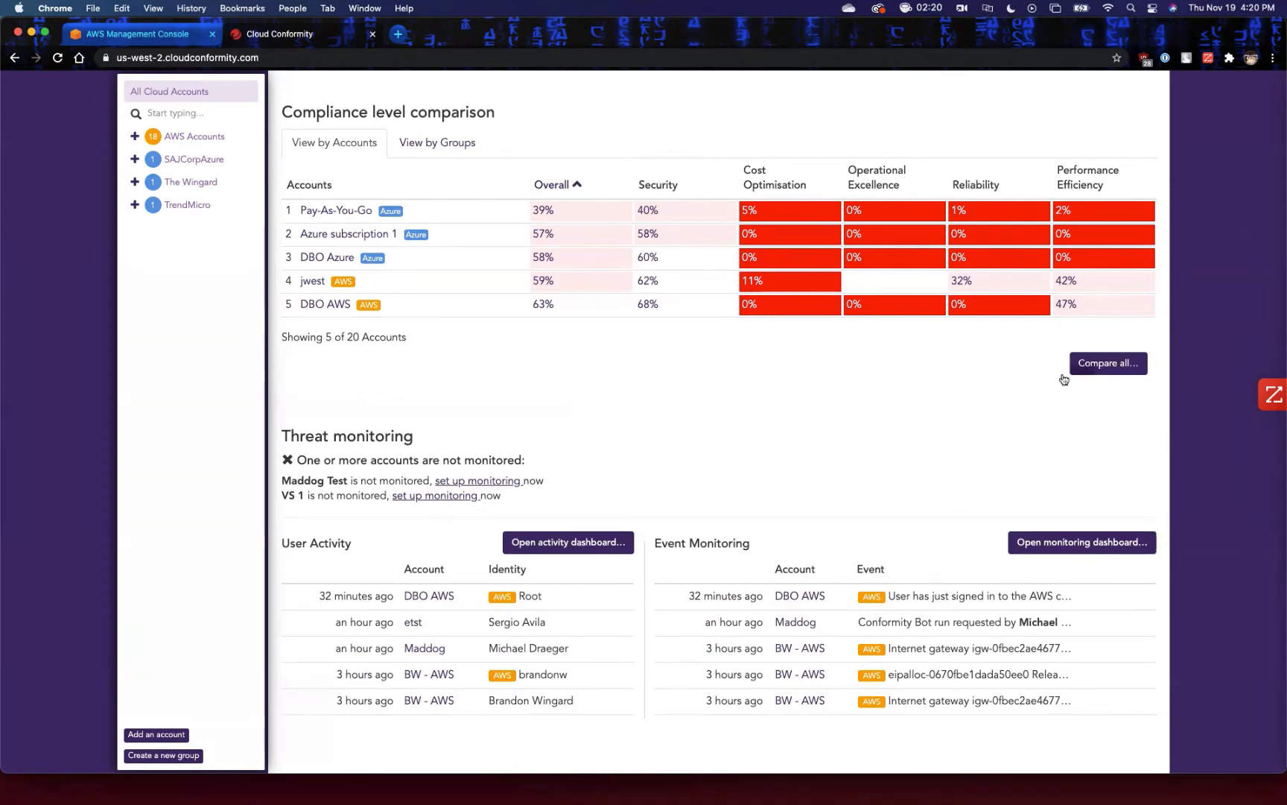
pyautogui.click(1086, 365)
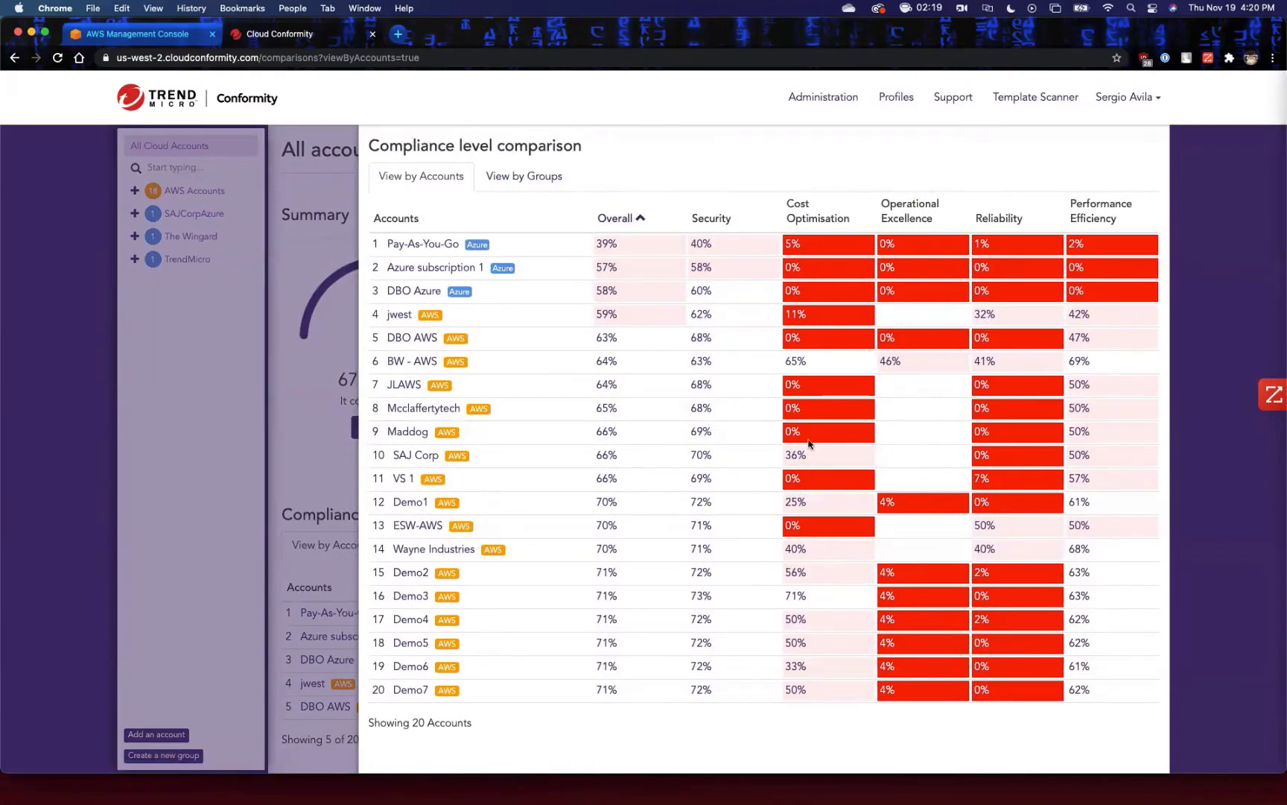
pyautogui.click(279, 421)
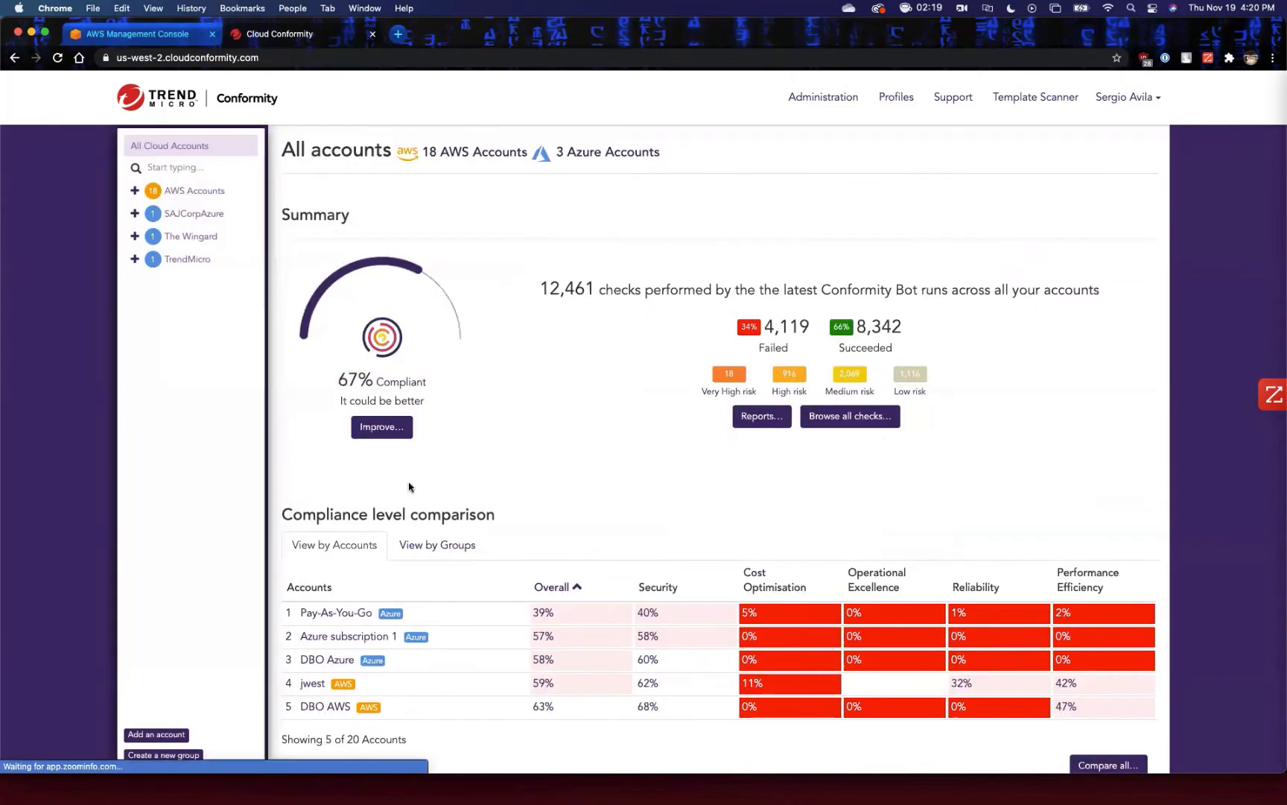
# Review the Threat monitoring section and open its user activity dashboard.
pyautogui.scroll(-5, 633, 514)
pyautogui.scroll(-5, 633, 512)
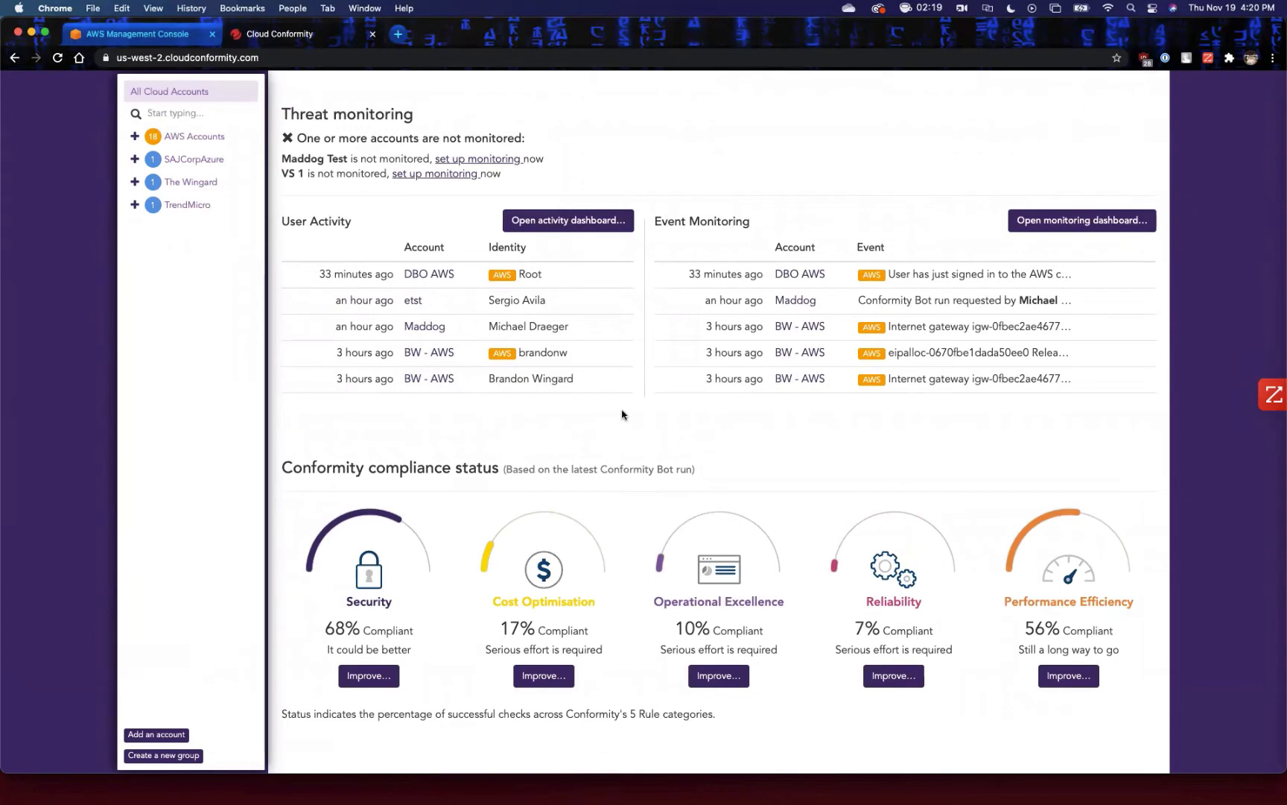
pyautogui.scroll(2, 624, 413)
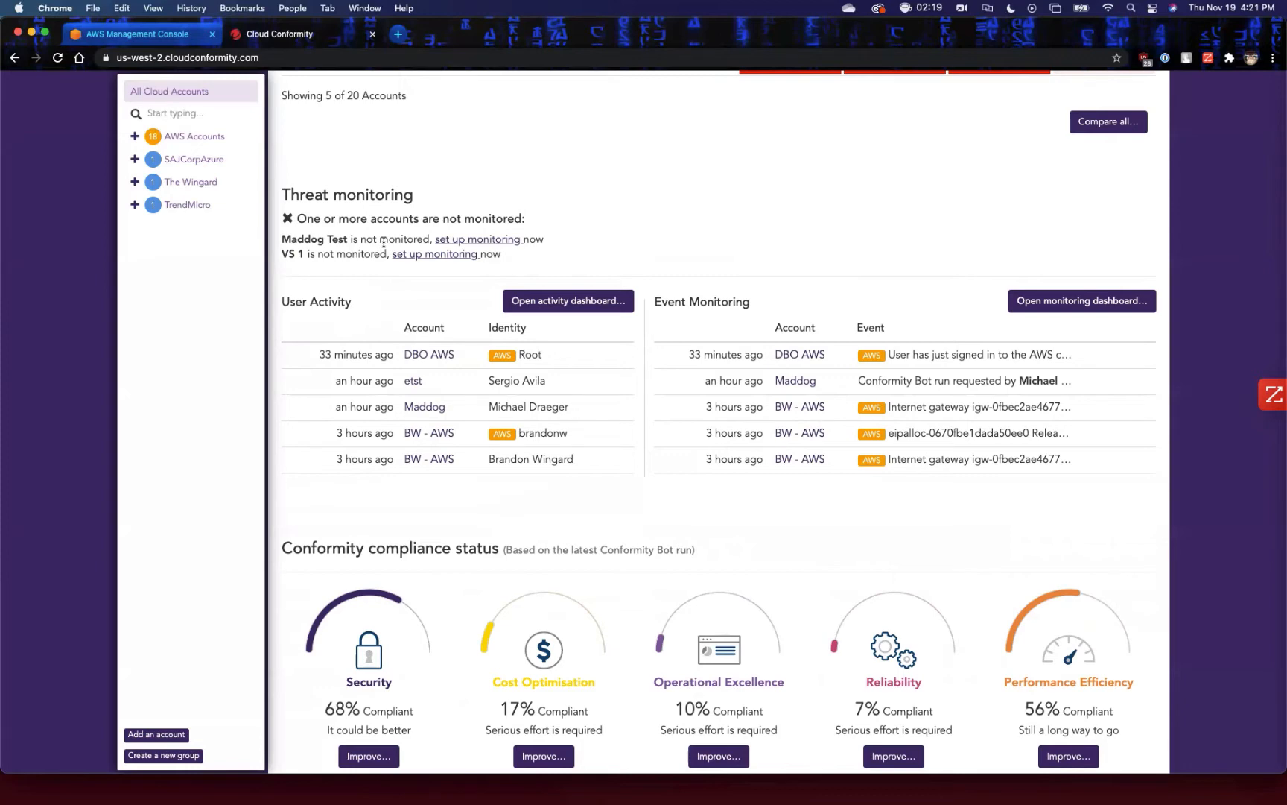
pyautogui.scroll(-2, 671, 356)
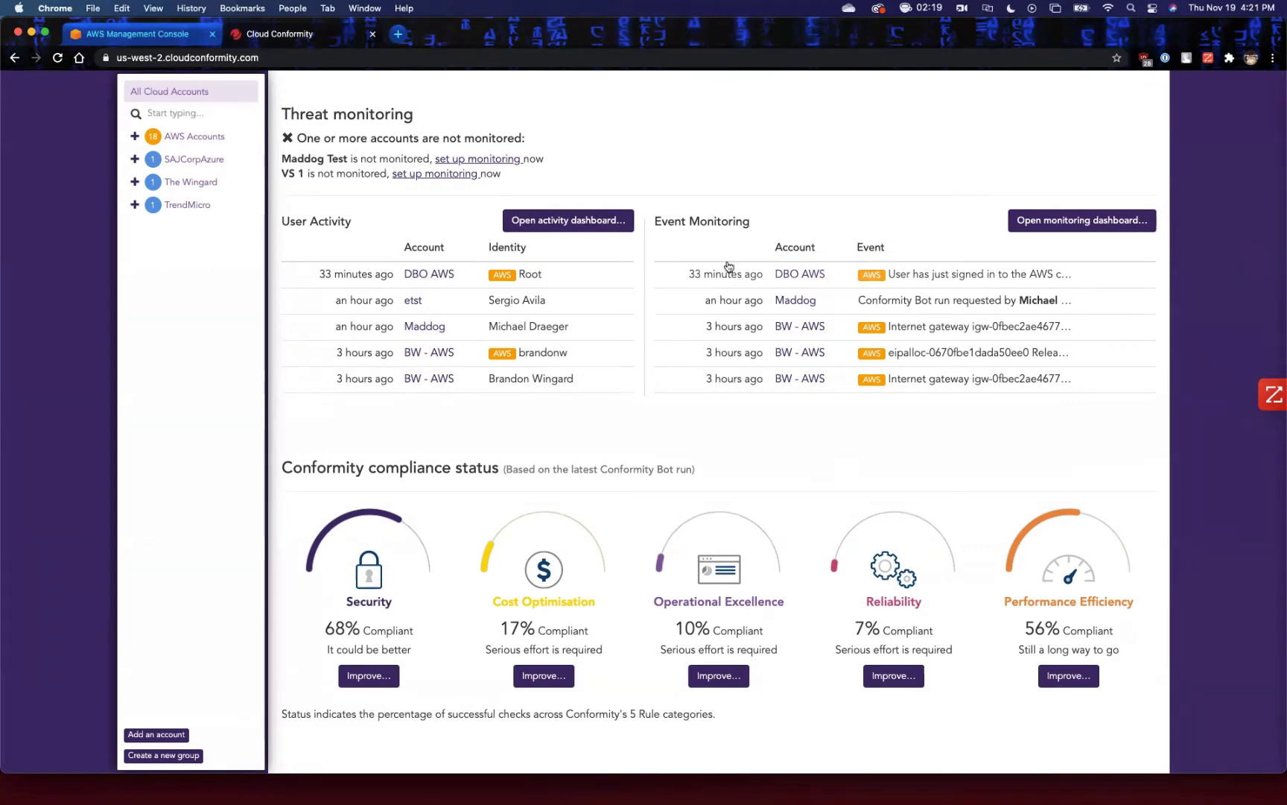
pyautogui.click(570, 220)
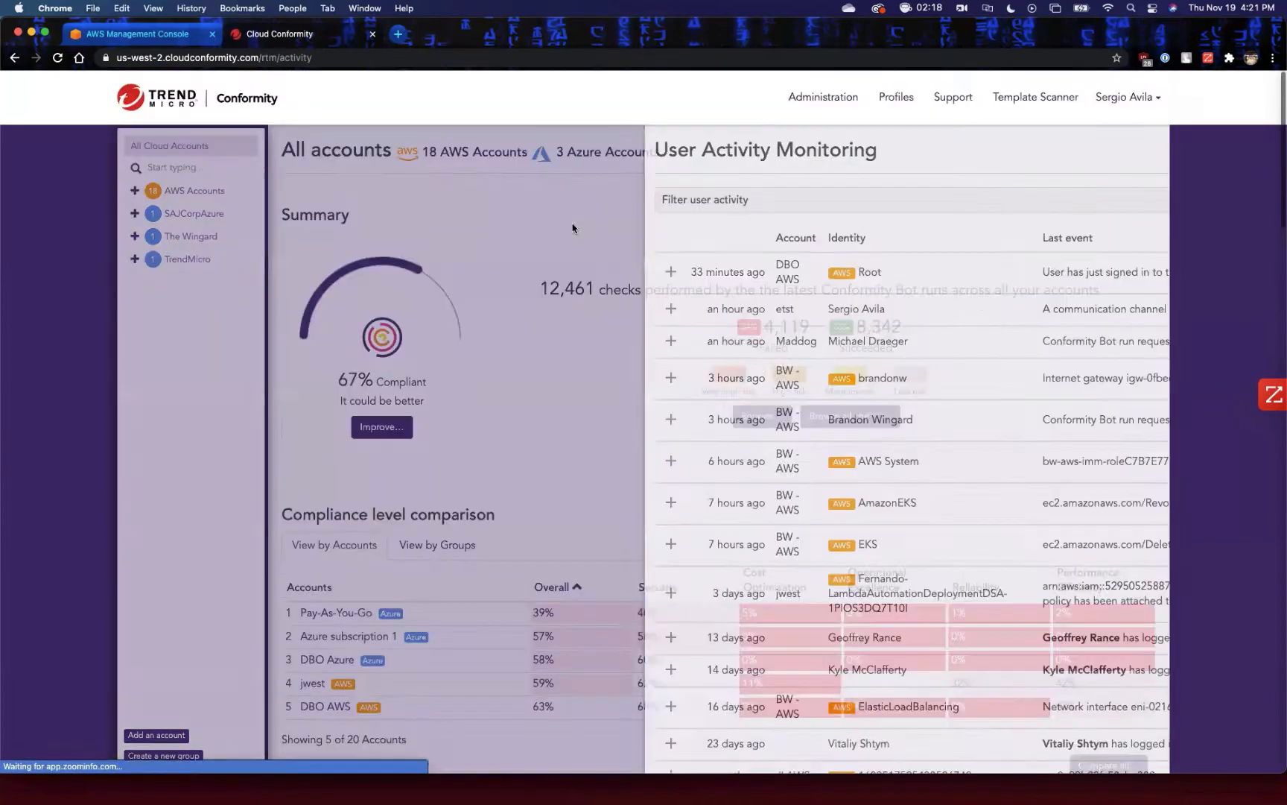
pyautogui.scroll(-2, 581, 331)
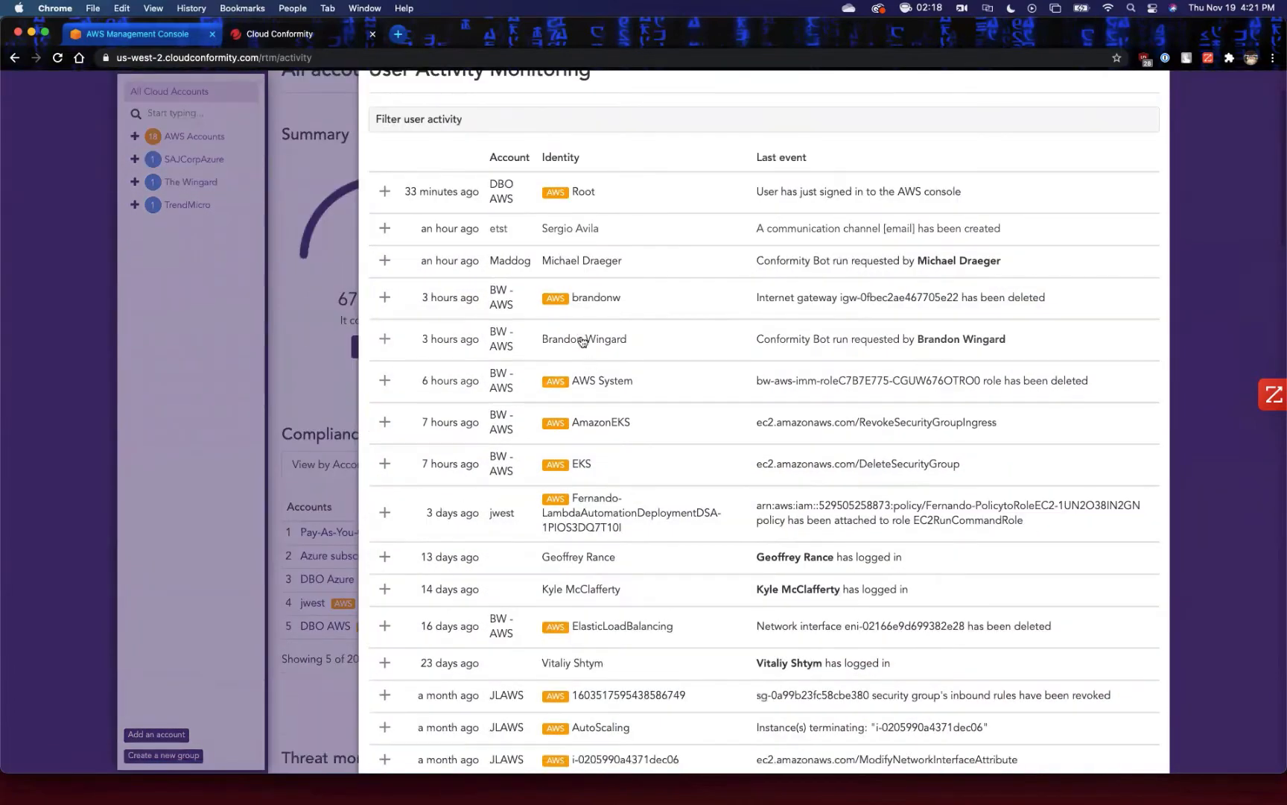
pyautogui.scroll(2, 577, 250)
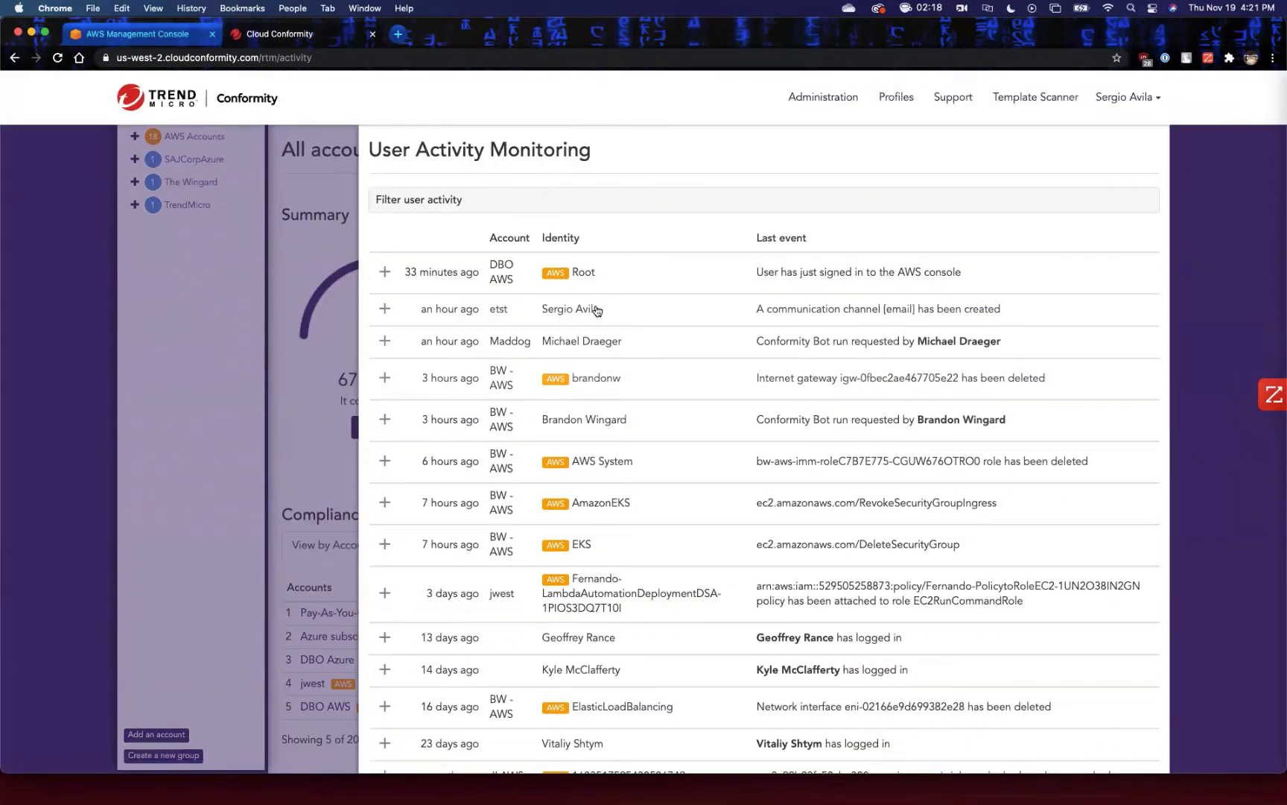
# Examine the recorded events of the DBO AWS Root identity, collapse them and close the user activity dashboard.
pyautogui.click(385, 271)
pyautogui.scroll(-2, 457, 351)
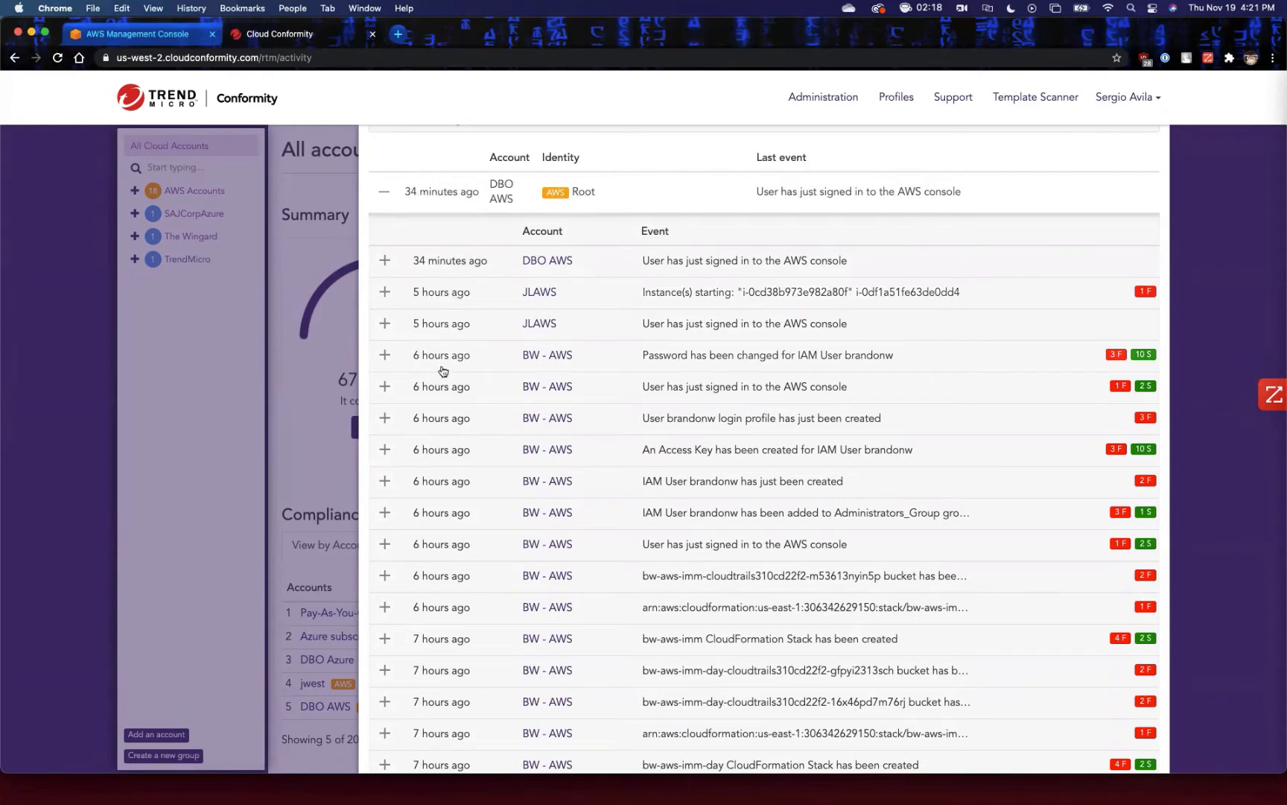
pyautogui.scroll(-2, 493, 494)
pyautogui.scroll(-2, 492, 494)
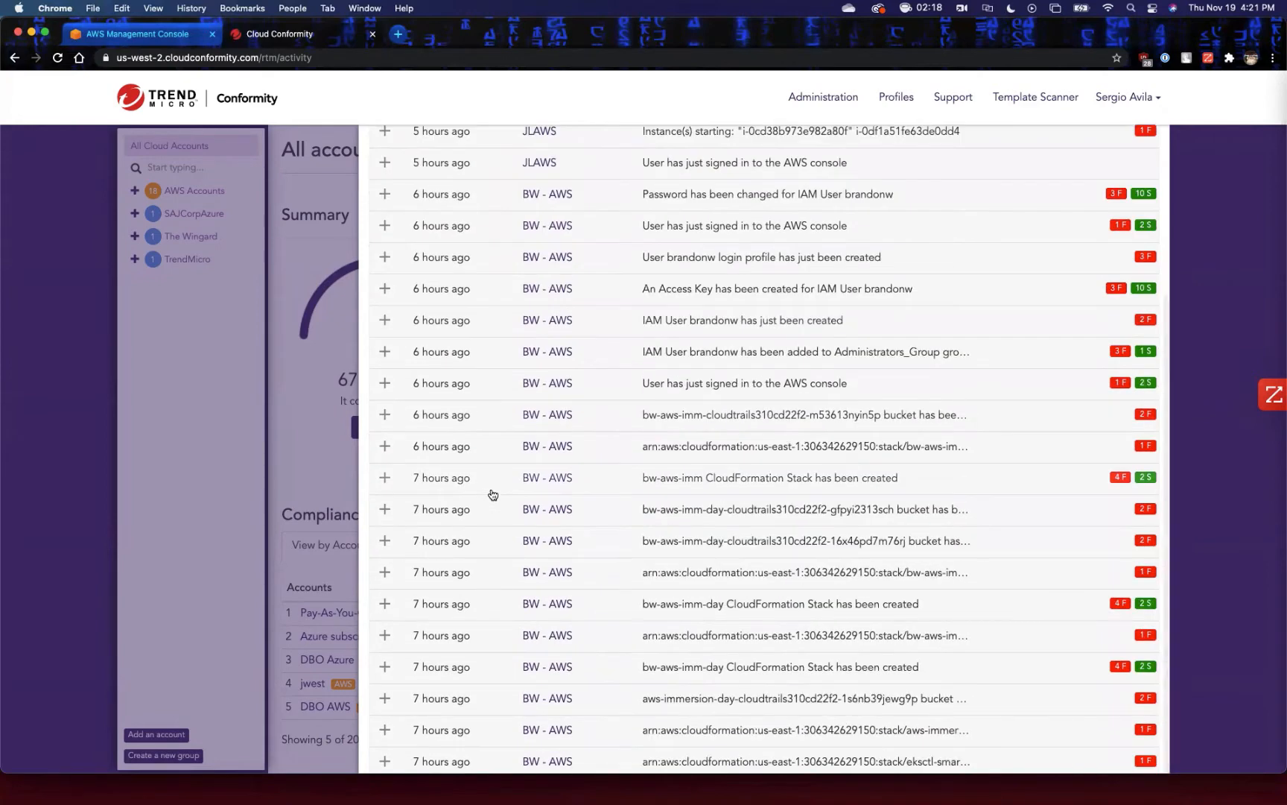
pyautogui.scroll(5, 492, 495)
pyautogui.click(383, 273)
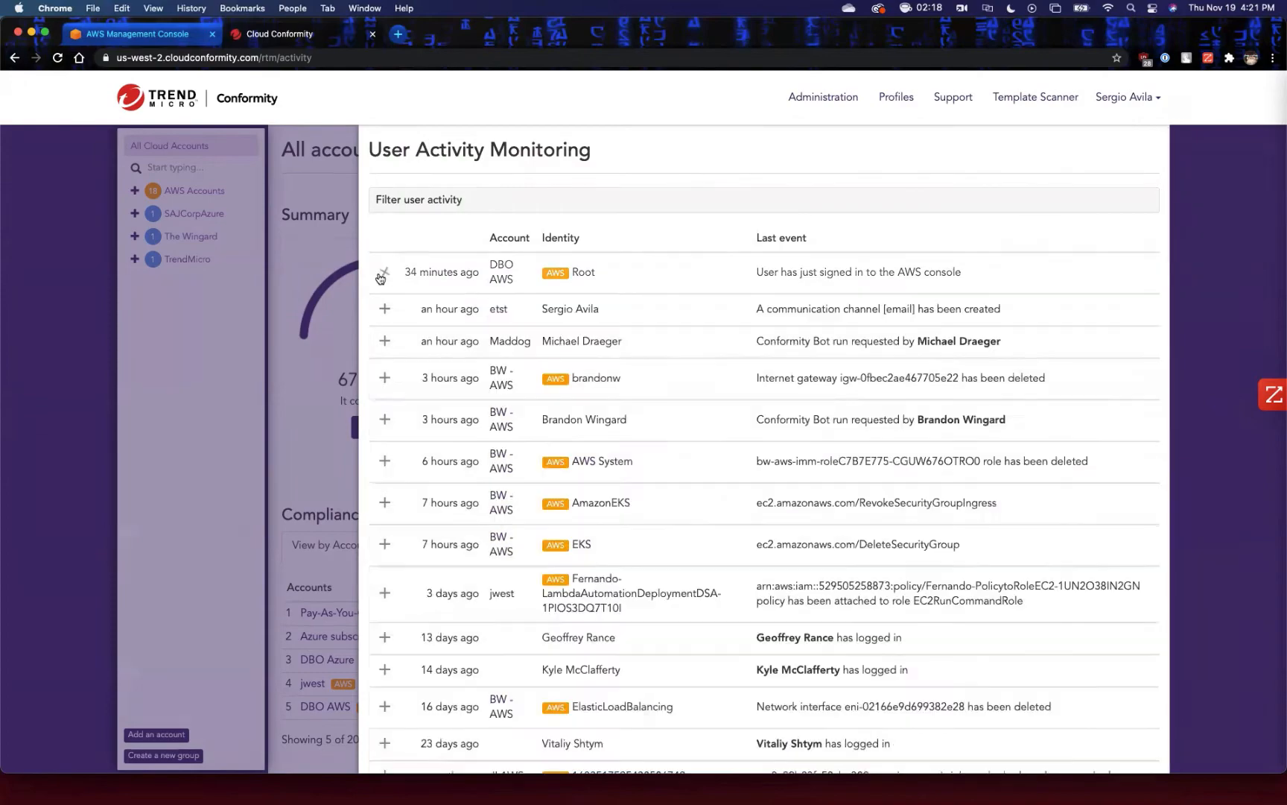
pyautogui.click(321, 230)
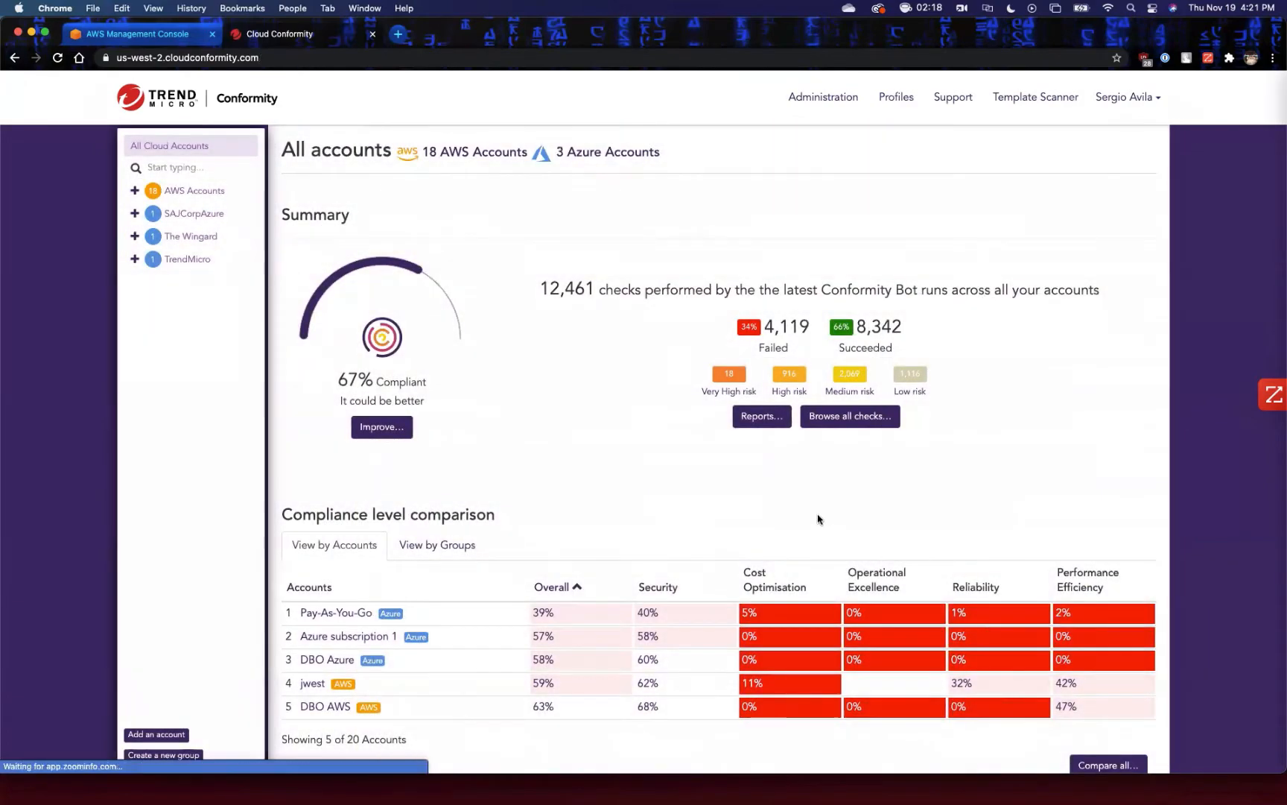
# View the event monitoring dashboard from the Threat monitoring section and return to the overview.
pyautogui.scroll(-8, 820, 518)
pyautogui.scroll(2, 1032, 324)
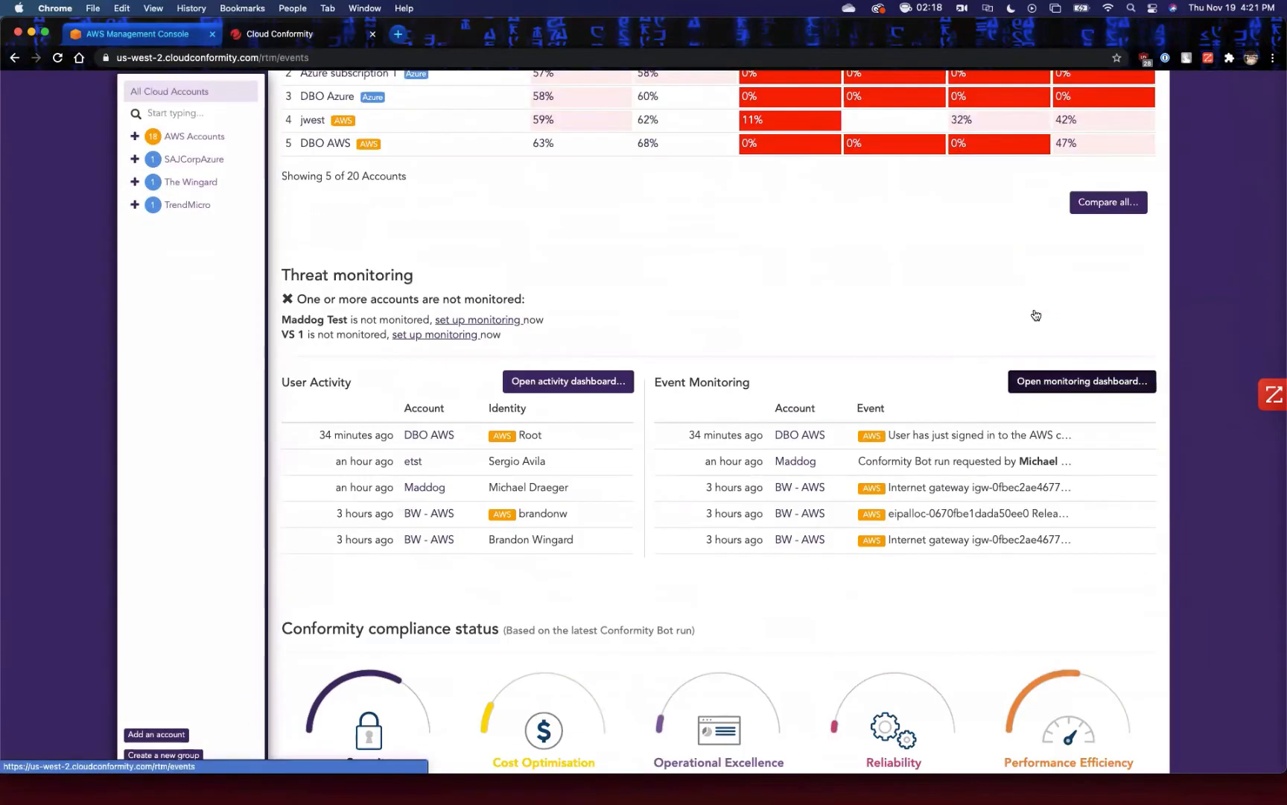
pyautogui.click(1051, 387)
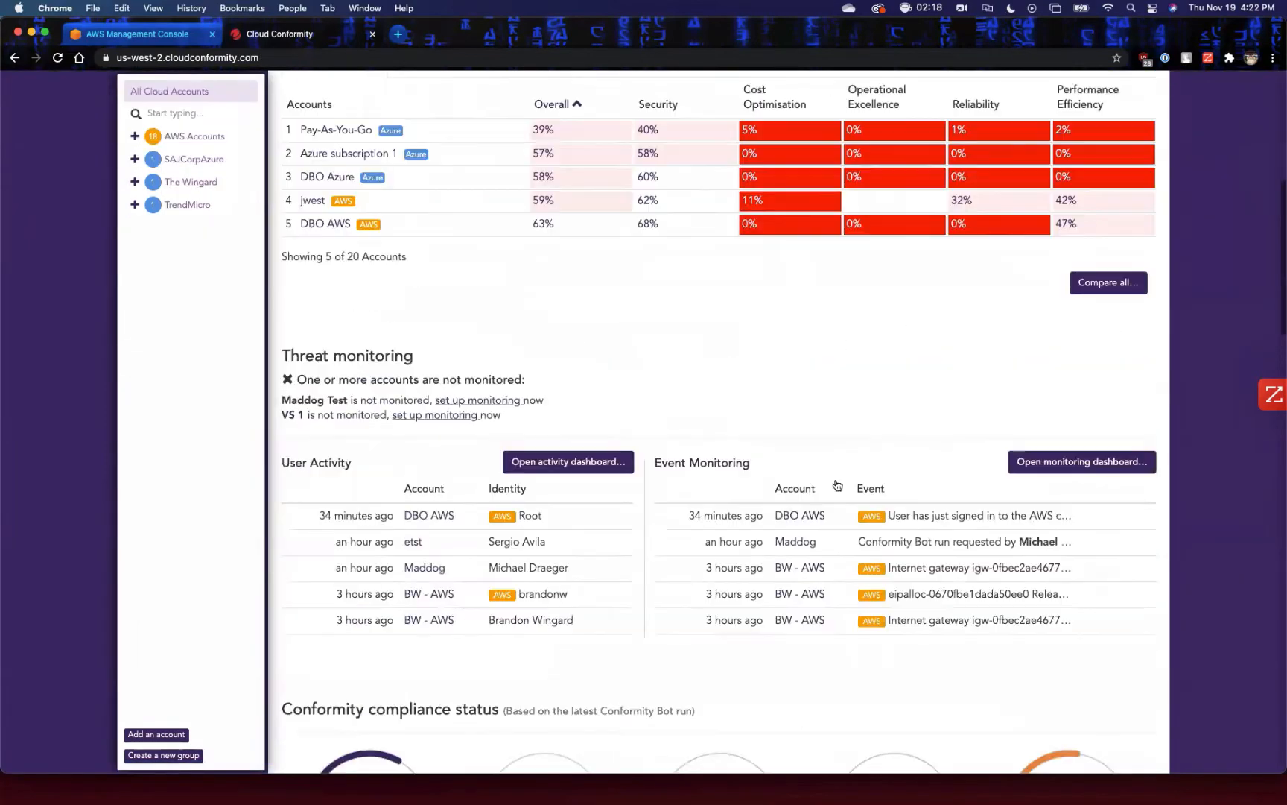
# Examine the Conformity compliance status per category and the Compliance level evolution chart.
pyautogui.scroll(-6, 834, 484)
pyautogui.scroll(-5, 1092, 464)
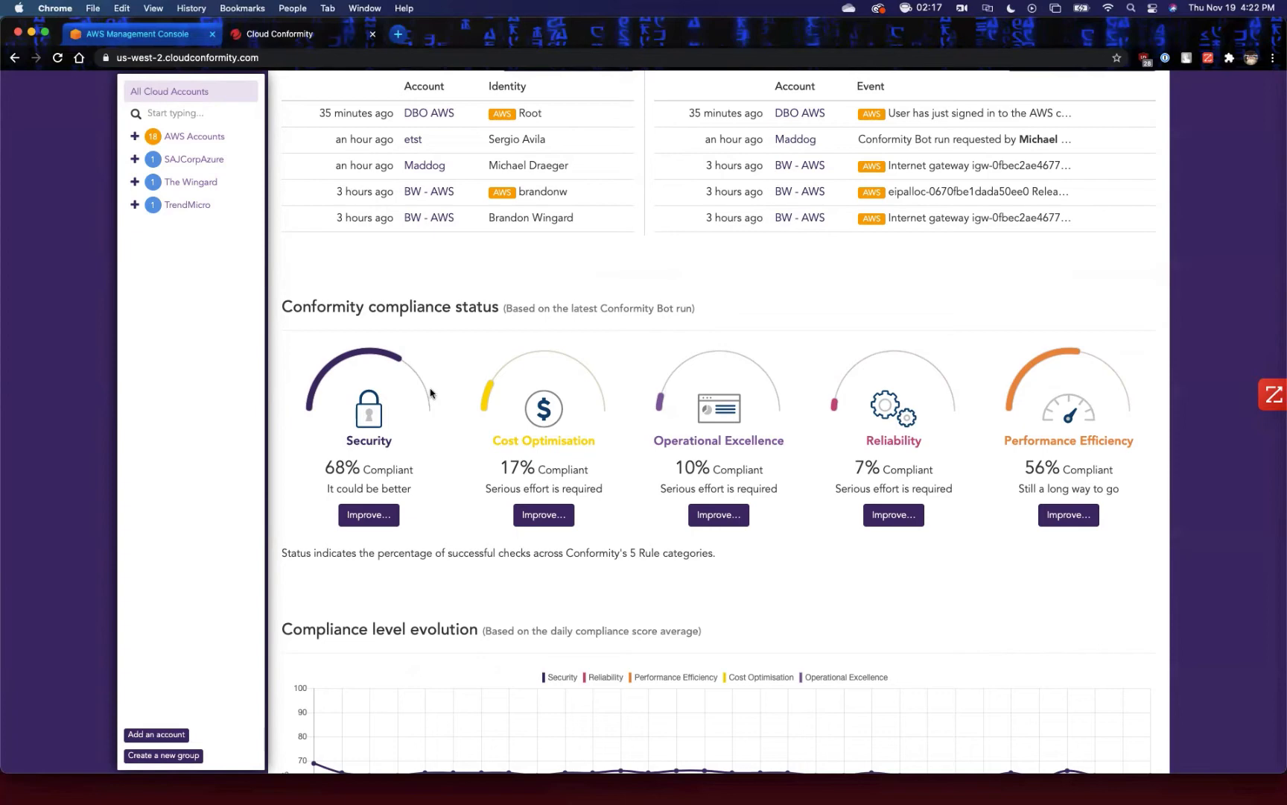
pyautogui.scroll(2, 716, 438)
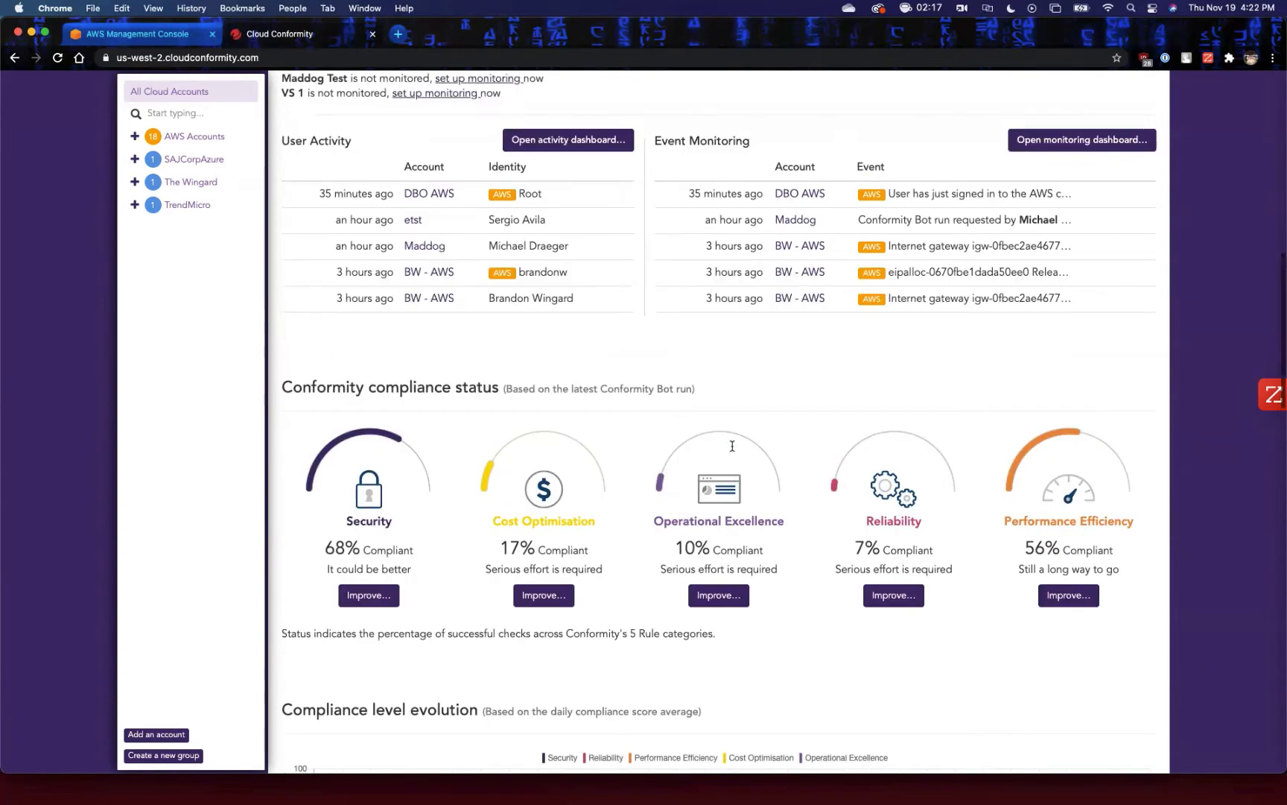
pyautogui.scroll(-2, 732, 450)
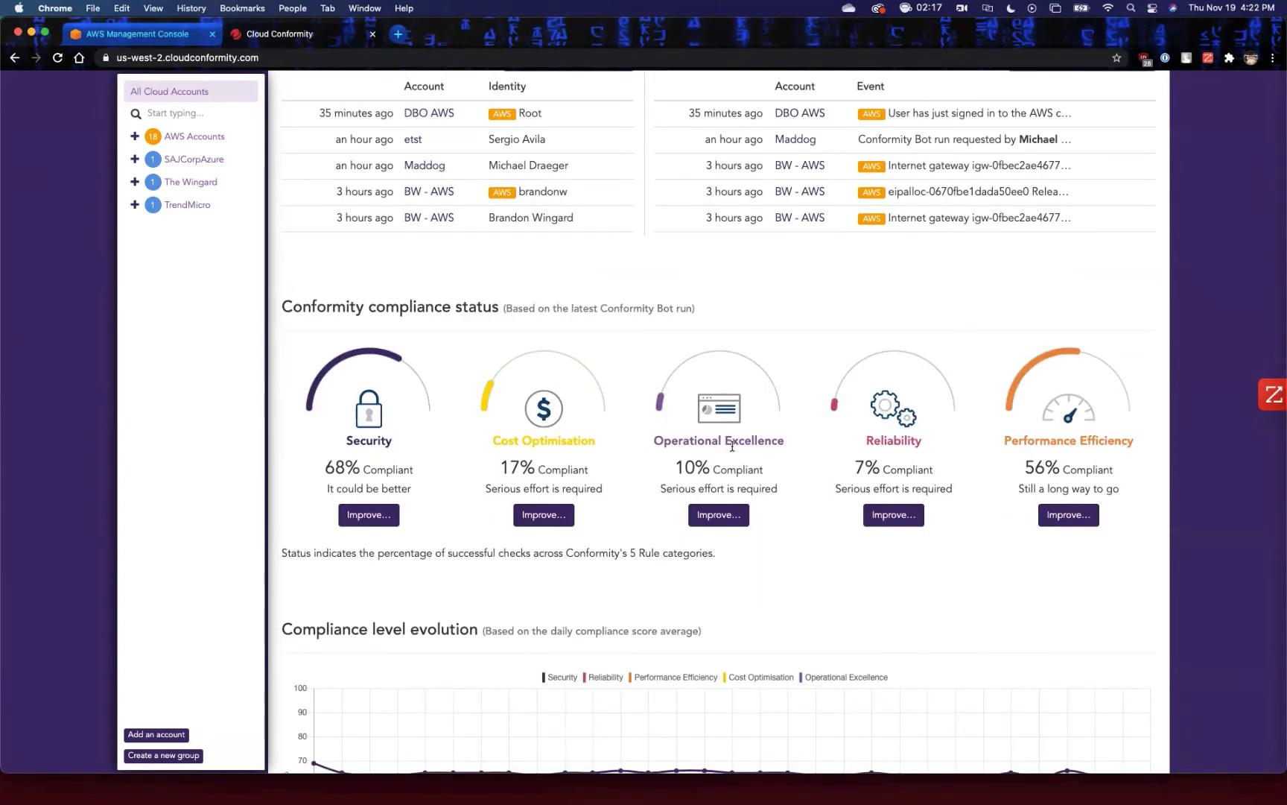
pyautogui.scroll(-2, 733, 445)
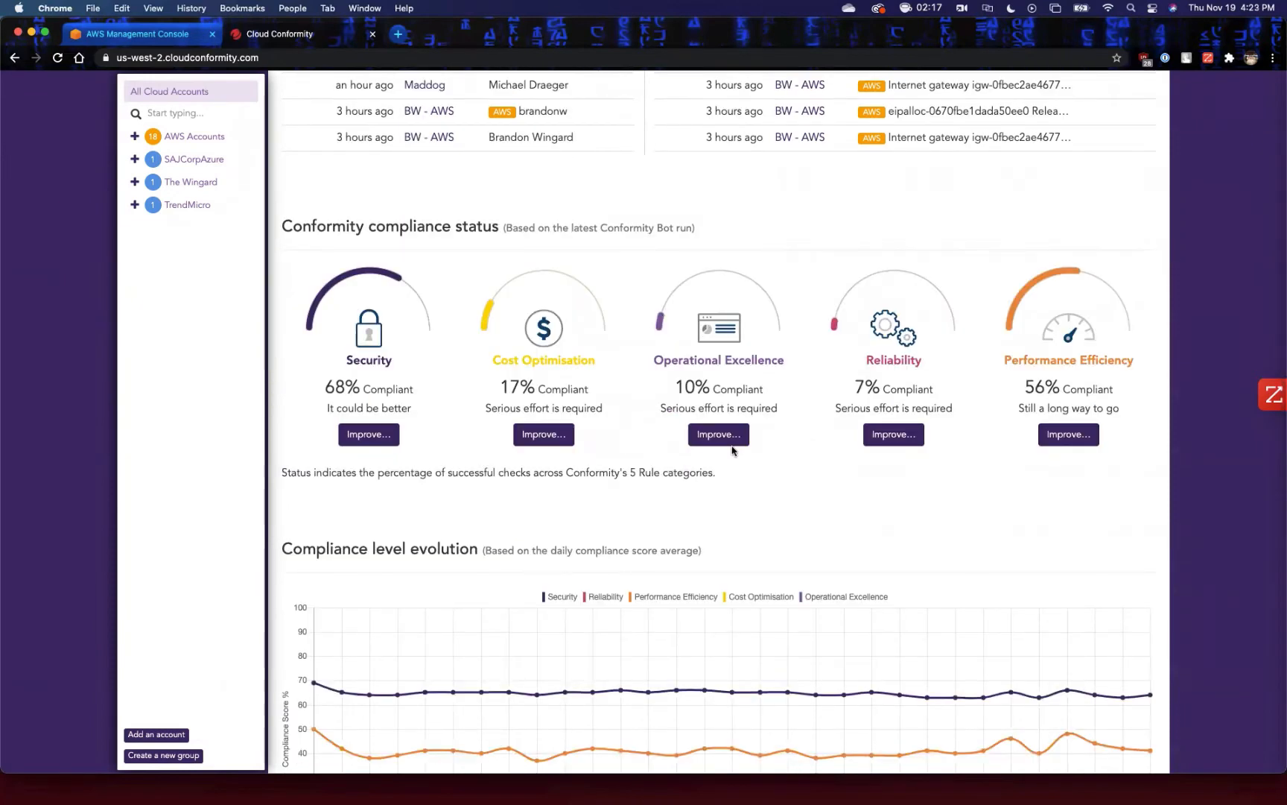
pyautogui.scroll(-4, 741, 475)
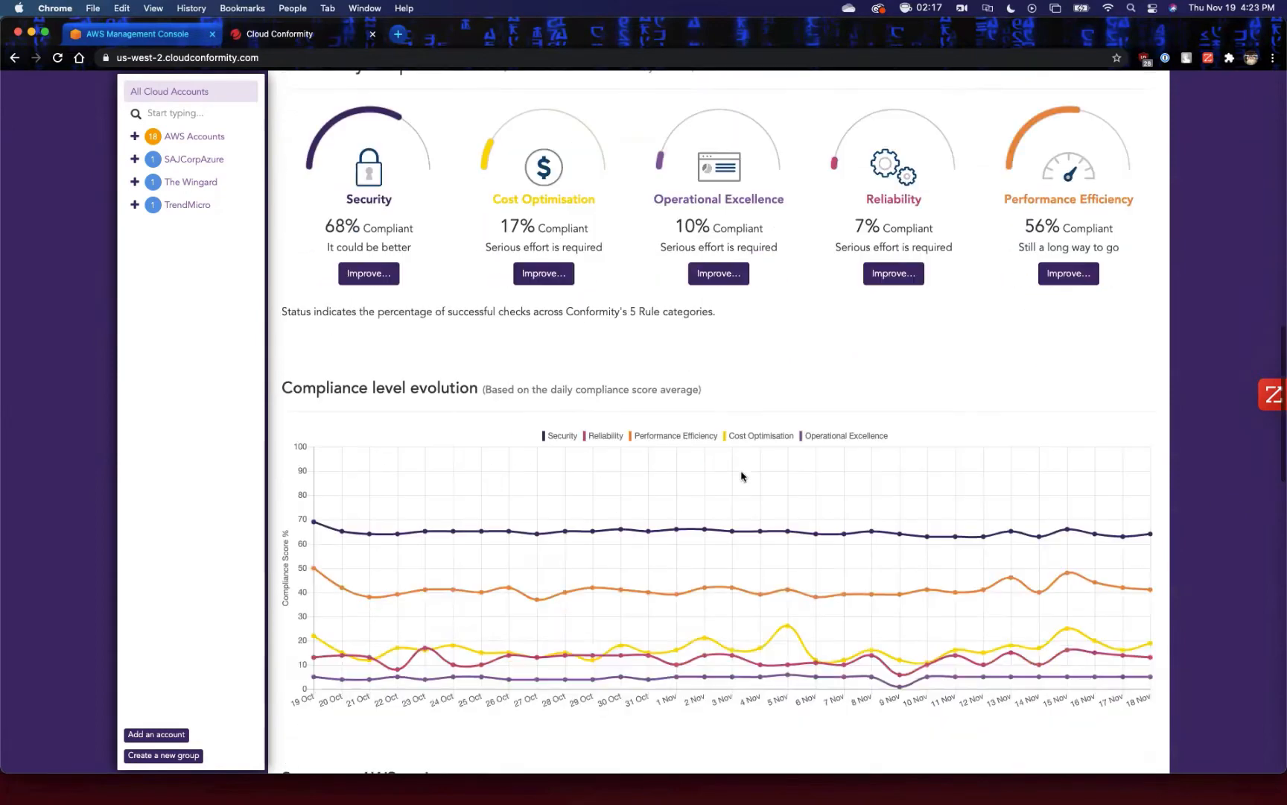
pyautogui.scroll(-2, 775, 473)
pyautogui.scroll(-2, 793, 472)
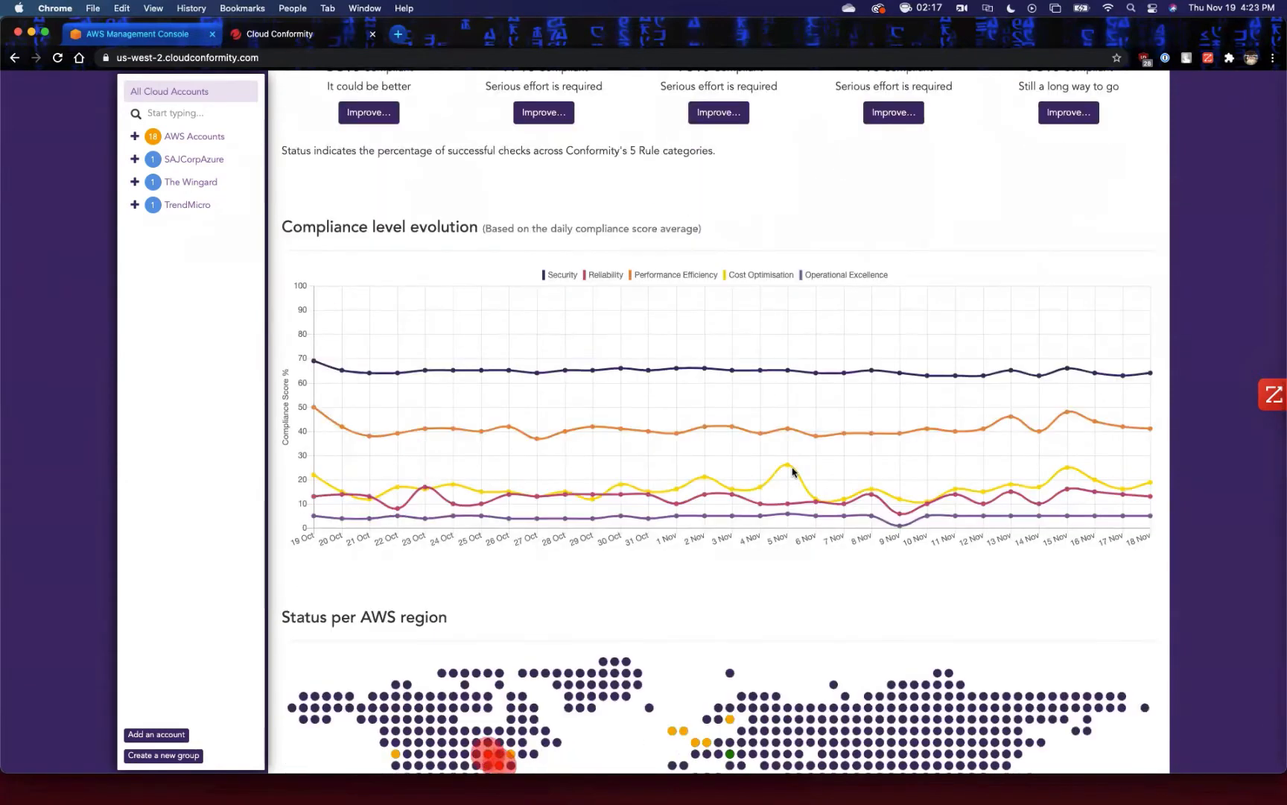
pyautogui.scroll(-2, 792, 471)
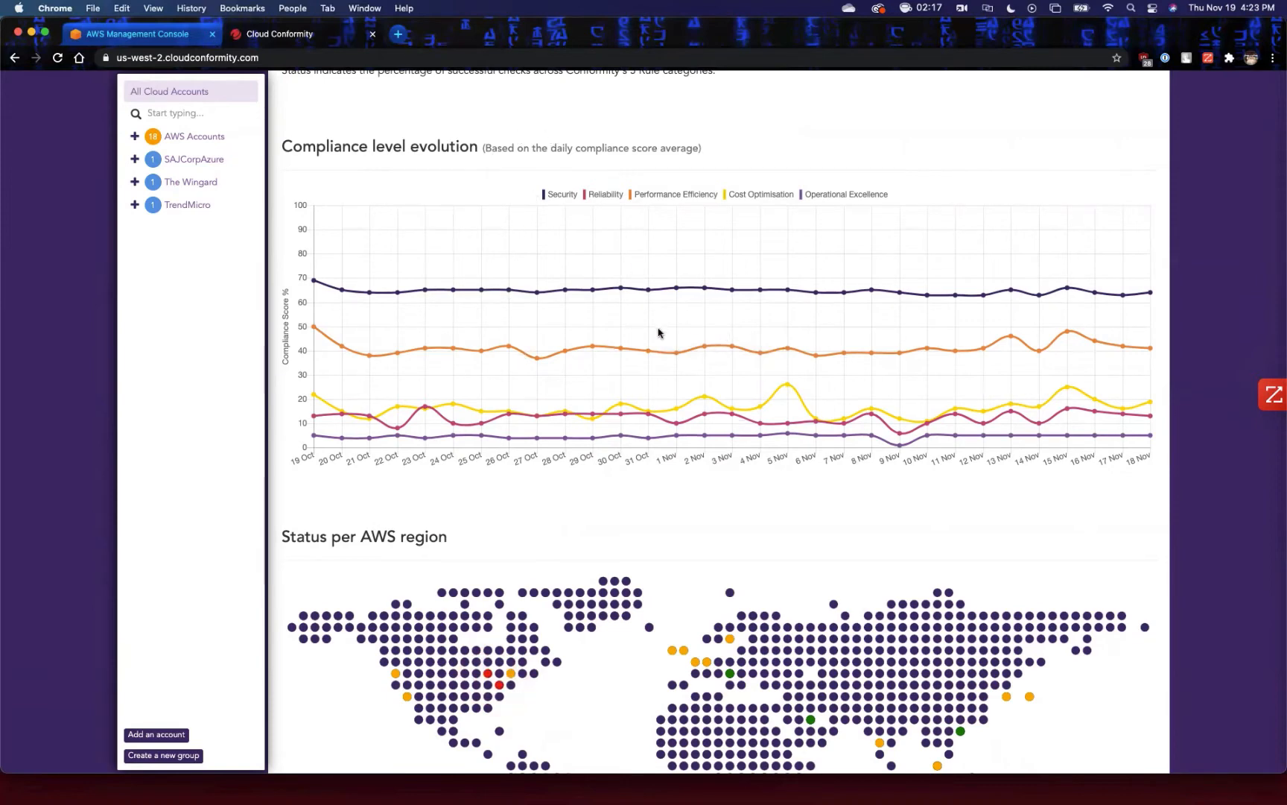
pyautogui.moveTo(422, 298)
pyautogui.moveTo(793, 386)
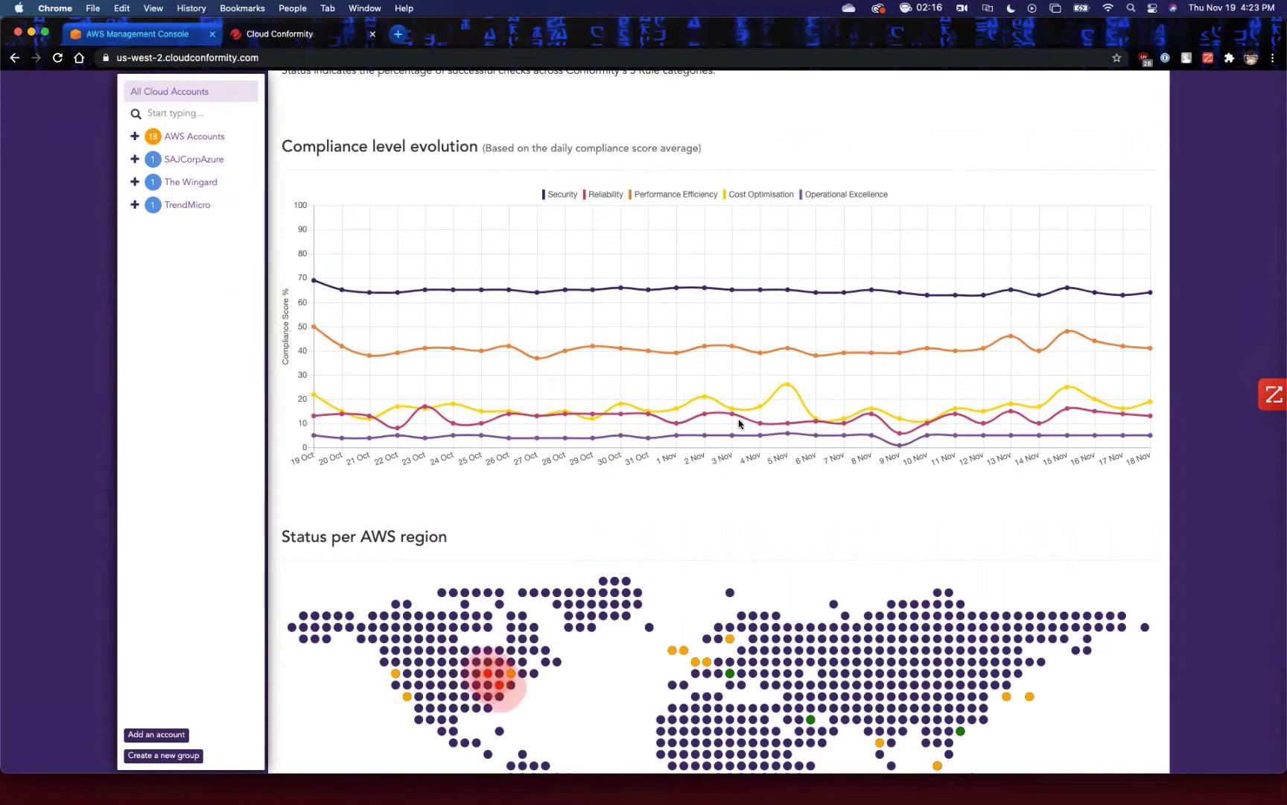
# View the summary for US East (N. Virginia) on the Status per AWS region map and close it.
pyautogui.scroll(-3, 684, 447)
pyautogui.scroll(-3, 684, 447)
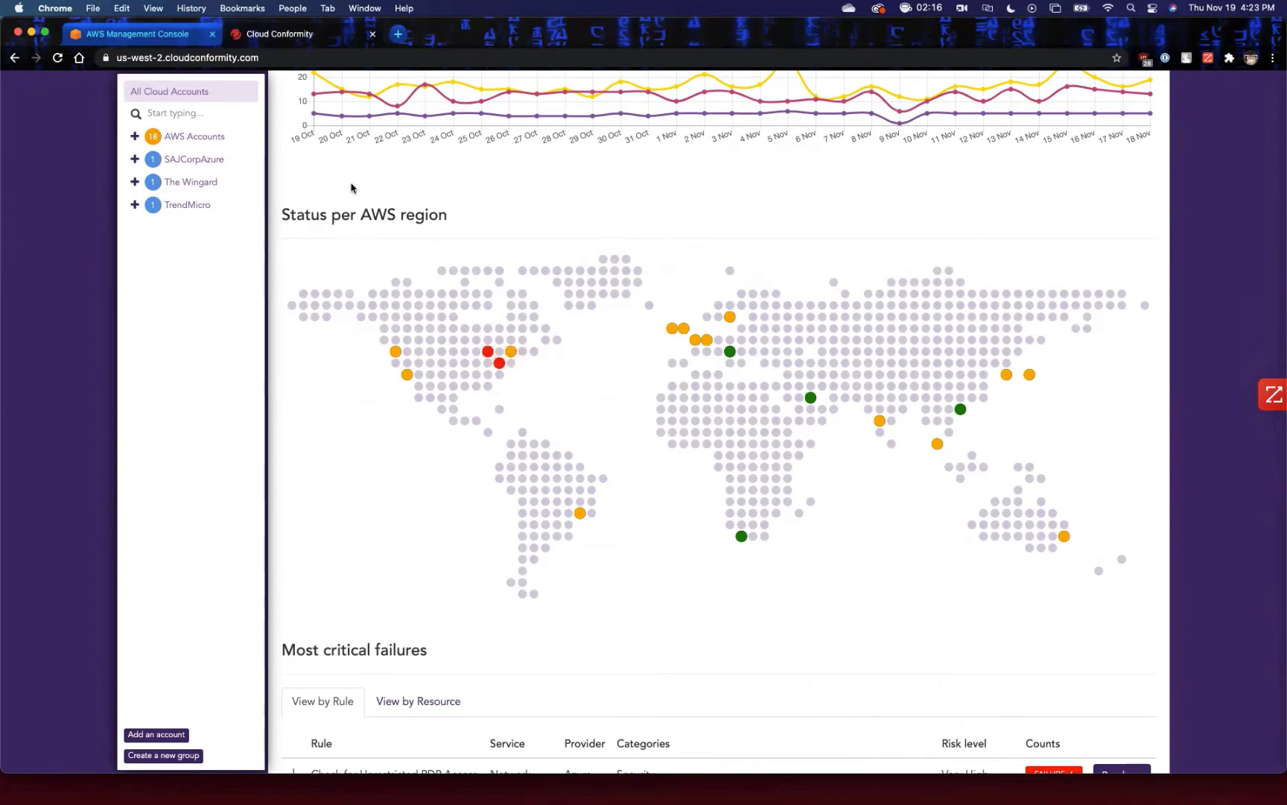
pyautogui.click(500, 364)
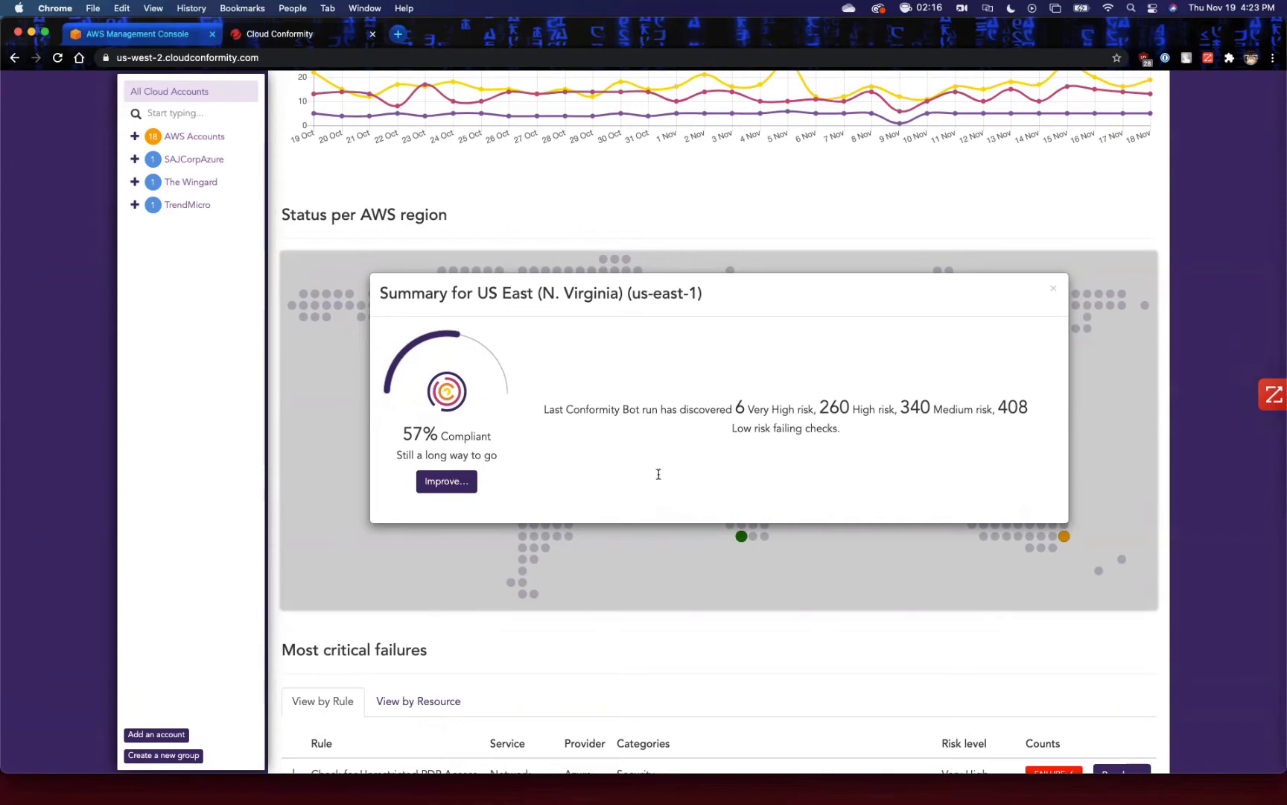
pyautogui.click(1055, 288)
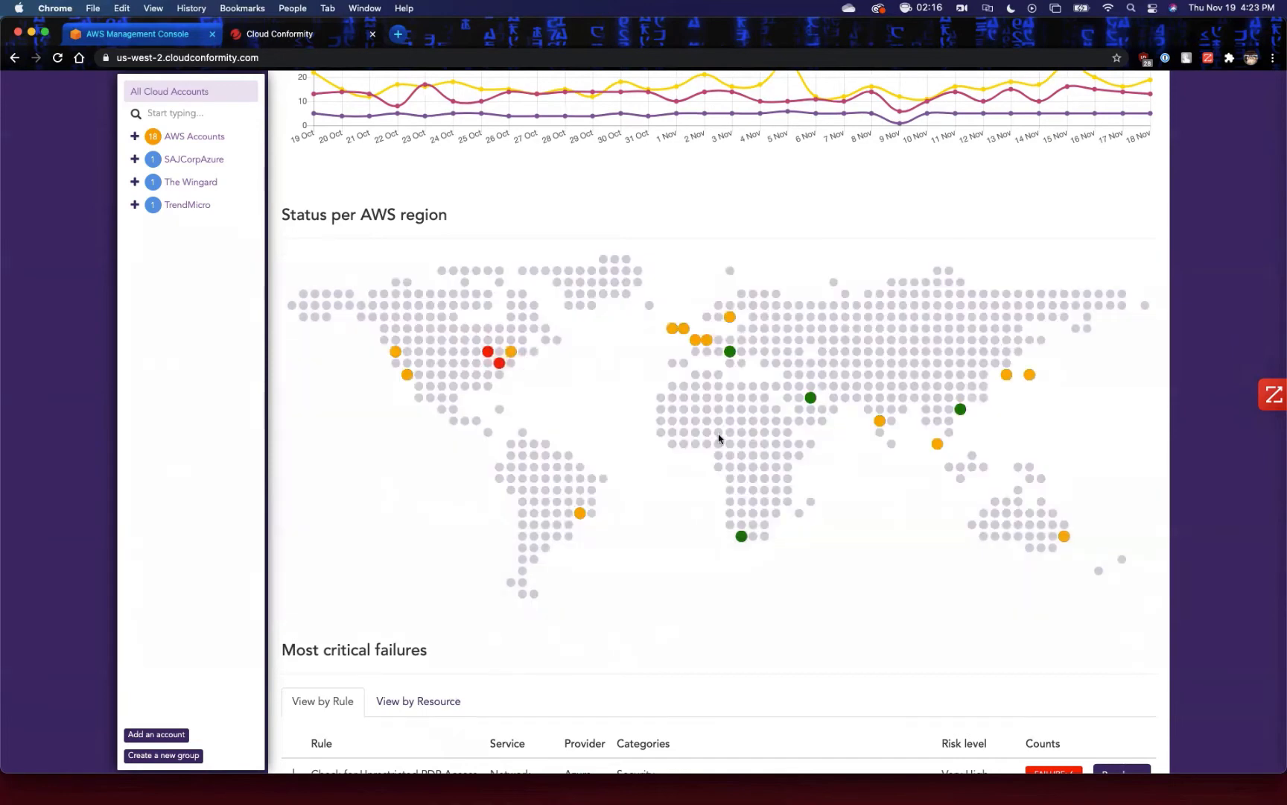
# Review the Most critical failures list by rule, including the S3 bucket public access rules.
pyautogui.scroll(-3, 715, 432)
pyautogui.scroll(-2, 713, 429)
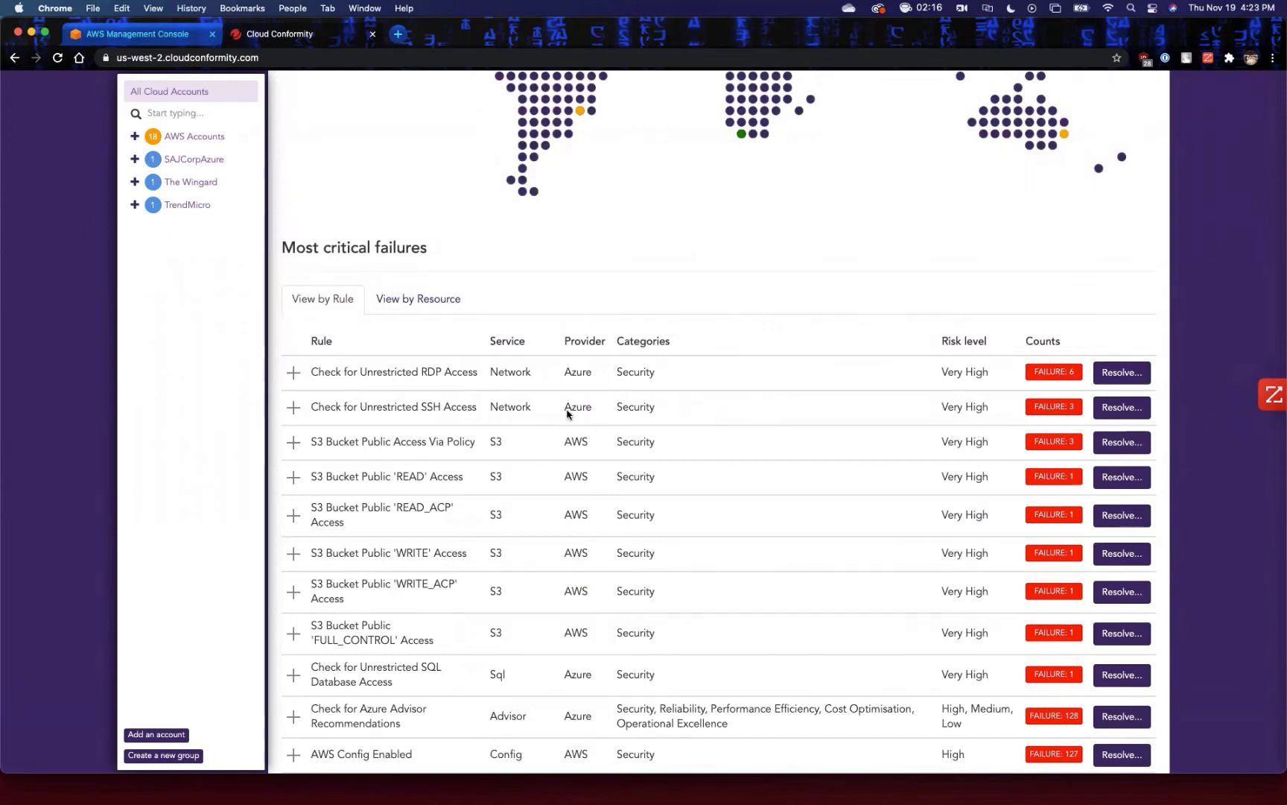
pyautogui.scroll(-2, 567, 412)
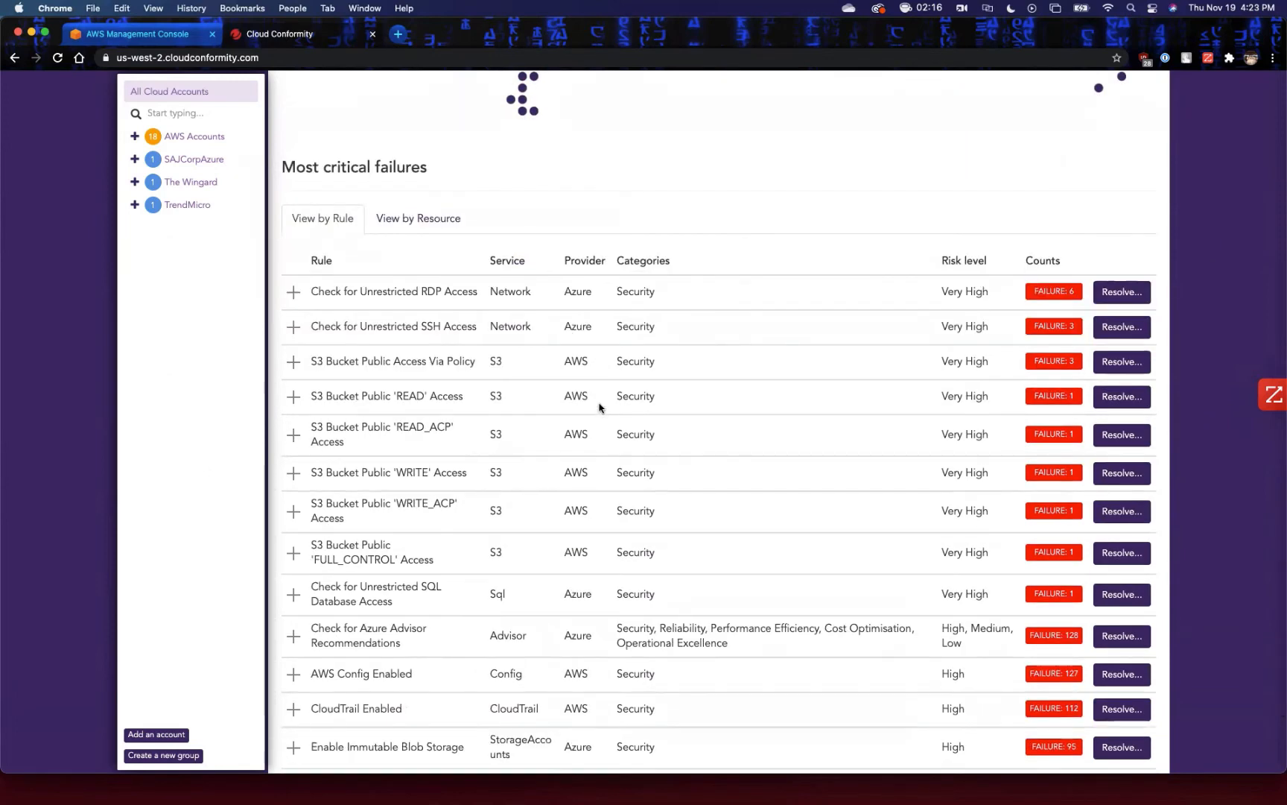
pyautogui.scroll(-2, 600, 408)
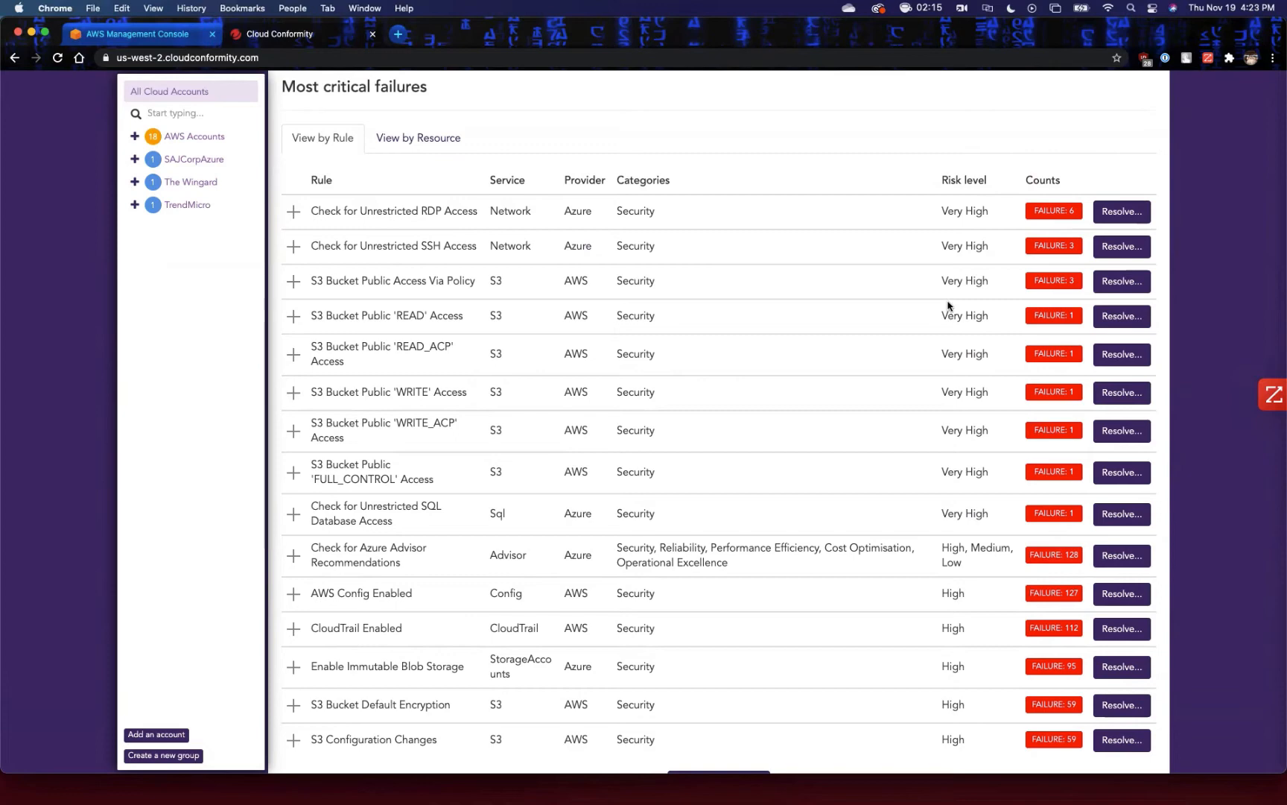
# Expand the S3 Bucket Public Access Via Policy failures and view the recipients for VS 1's rule resolution without sending it.
pyautogui.click(294, 282)
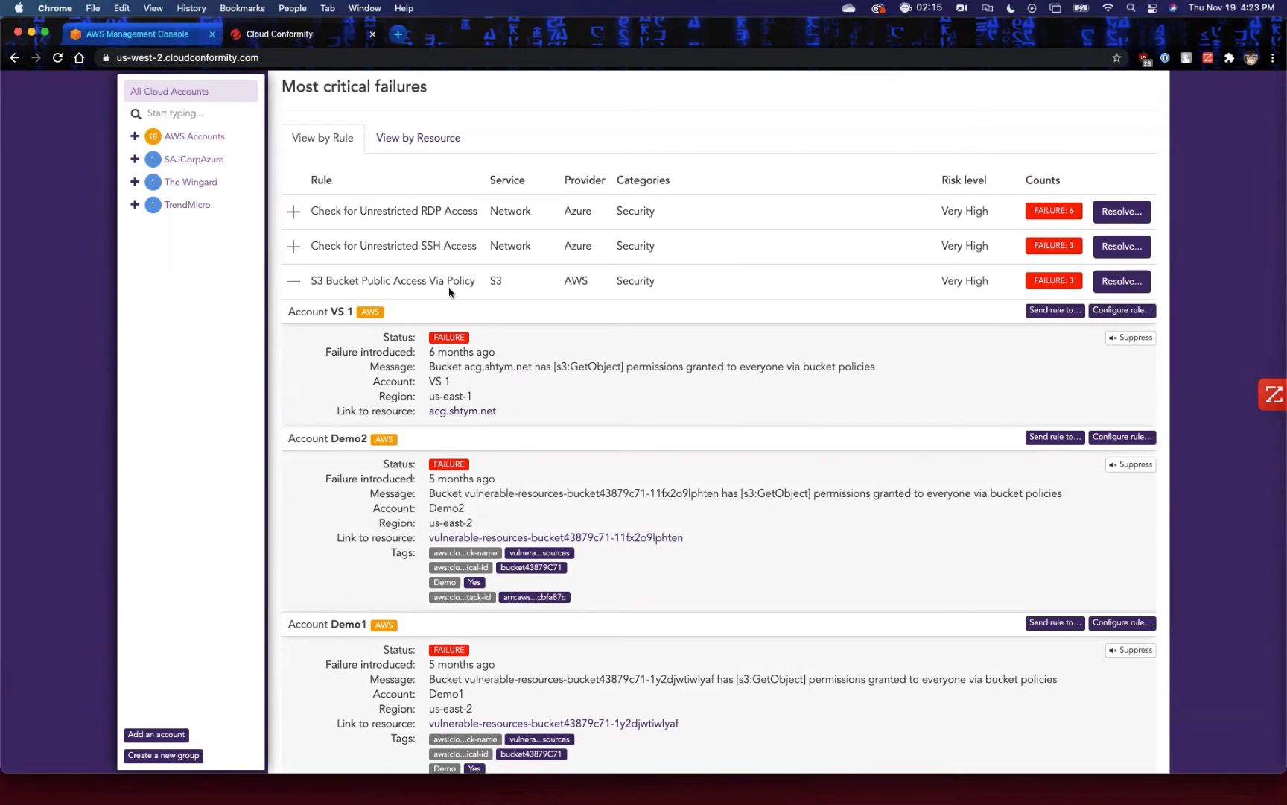
pyautogui.scroll(-2, 514, 358)
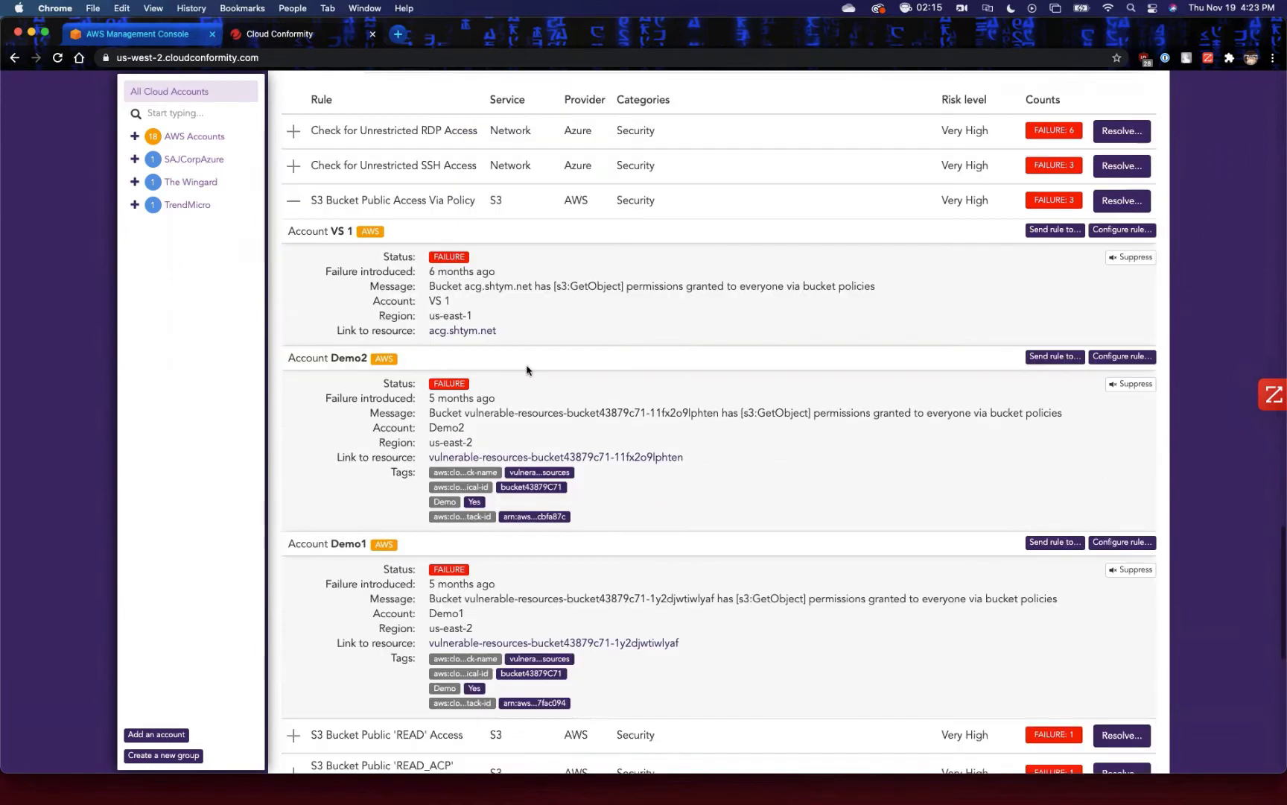
pyautogui.scroll(2, 659, 428)
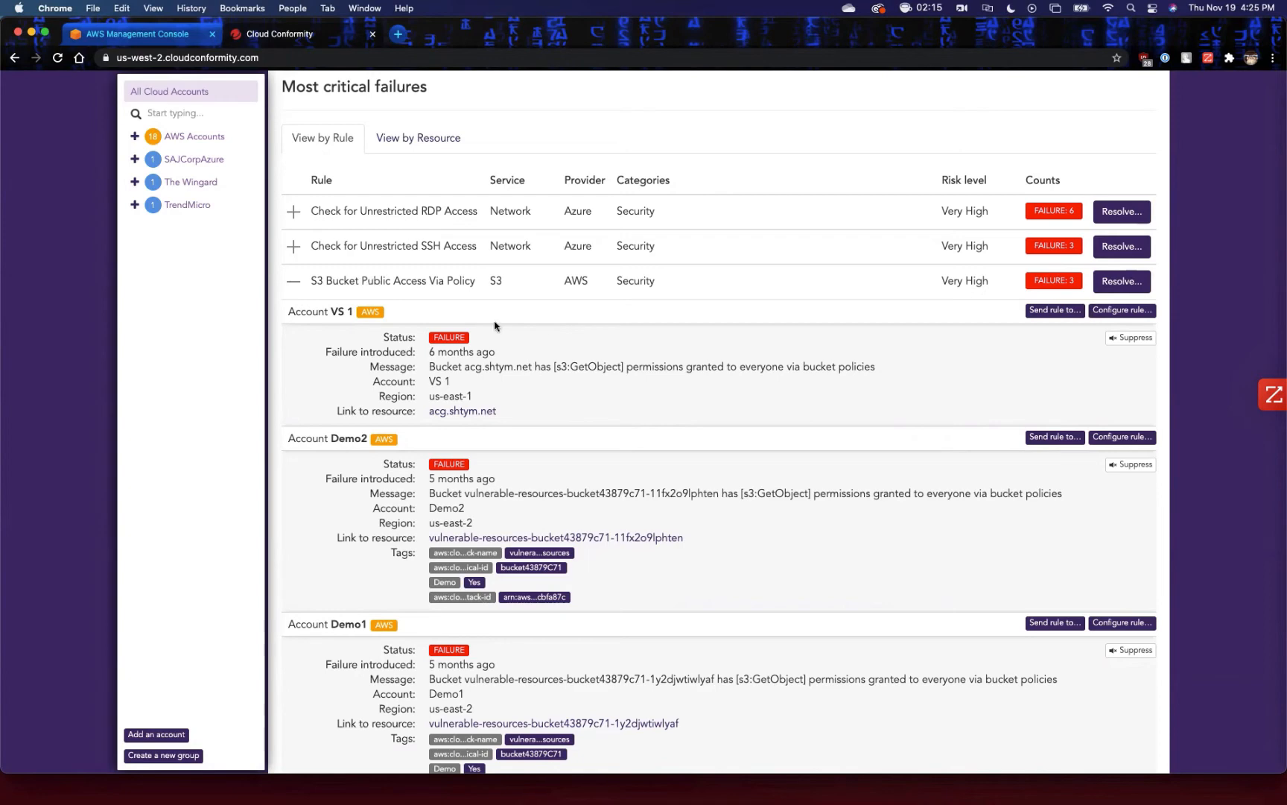
pyautogui.click(1074, 311)
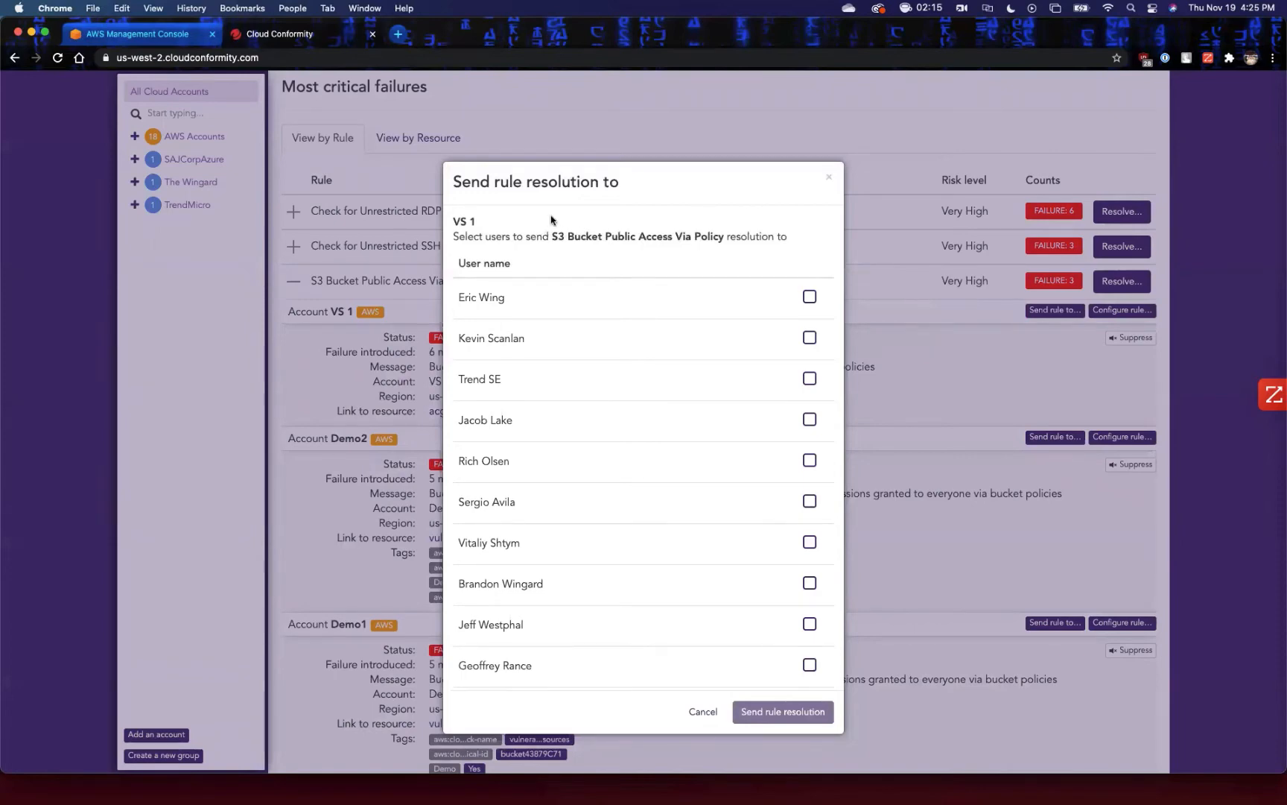
pyautogui.click(710, 713)
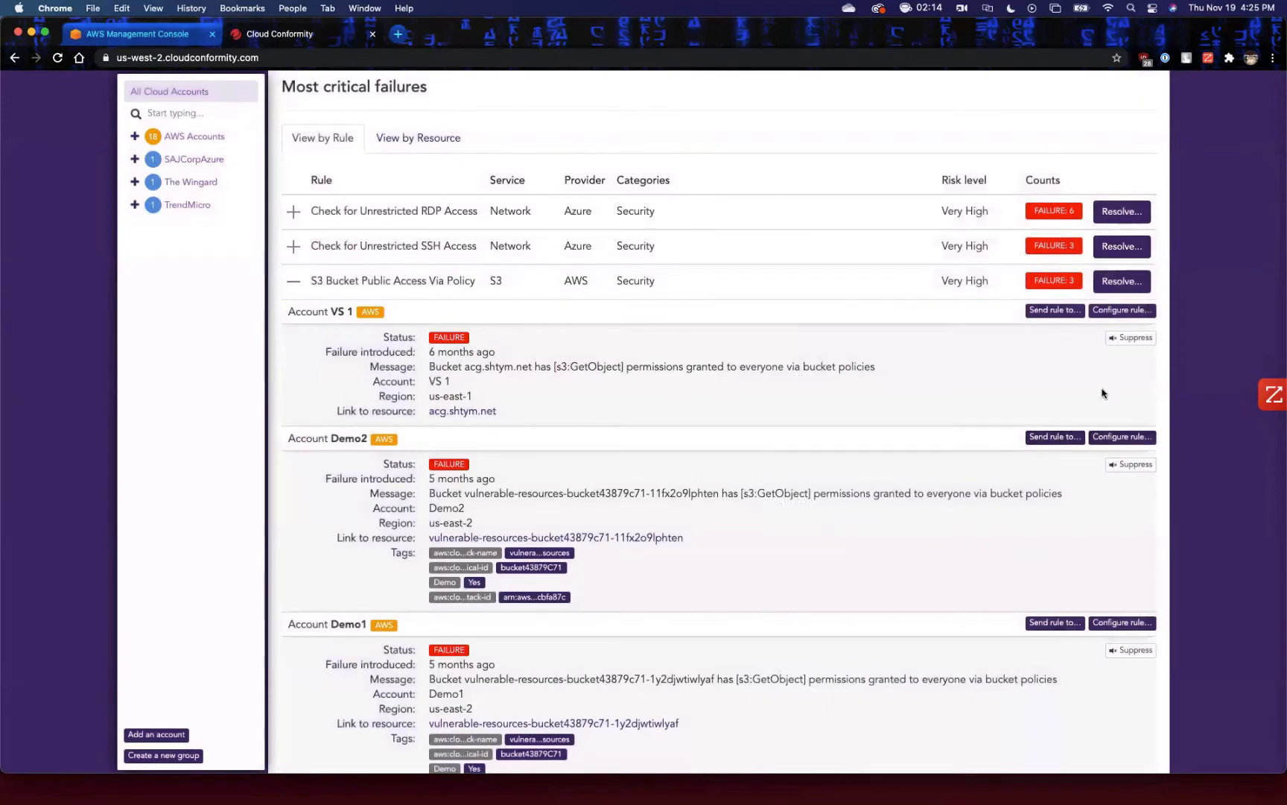
# Try adding the exception tag Public to VS 1's S3 Bucket Public Access Via Policy rule, view the severity choices, and cancel.
pyautogui.click(1121, 310)
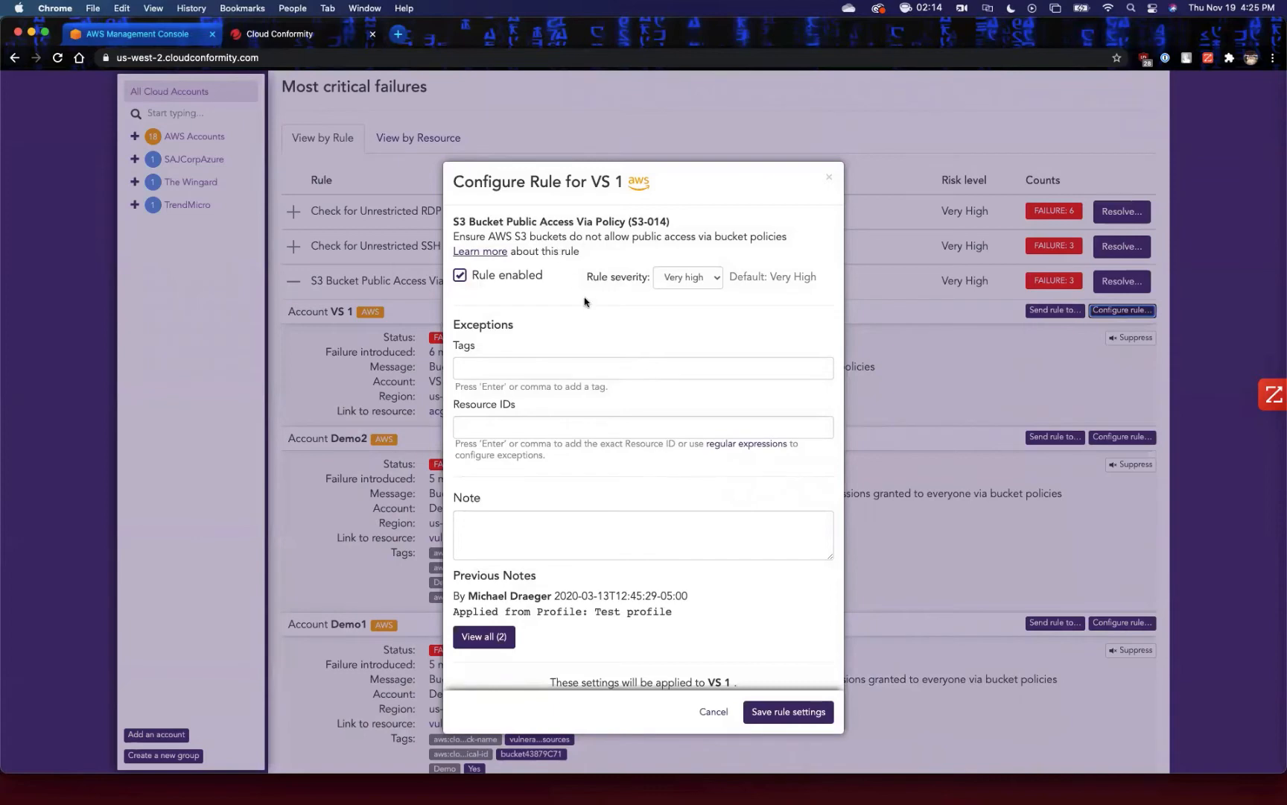
pyautogui.click(514, 364)
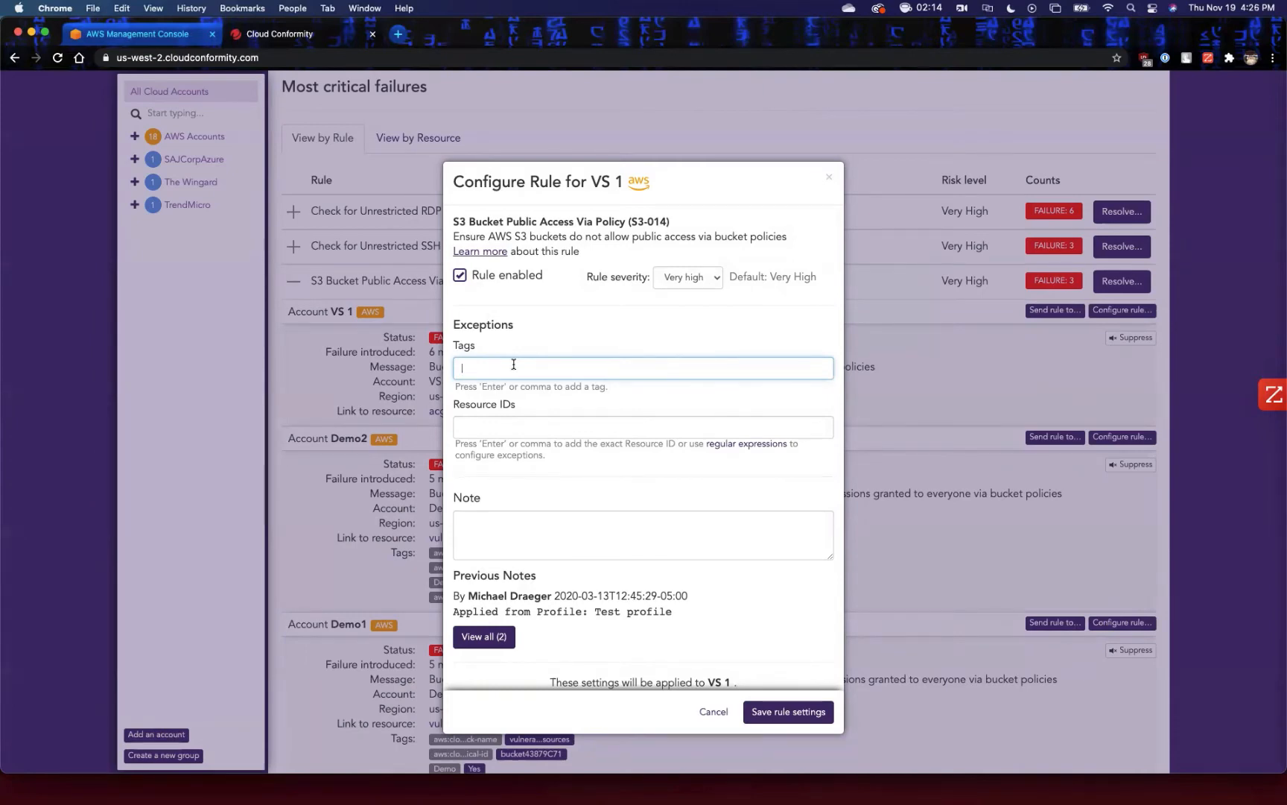
pyautogui.write('Public')
pyautogui.click(567, 533)
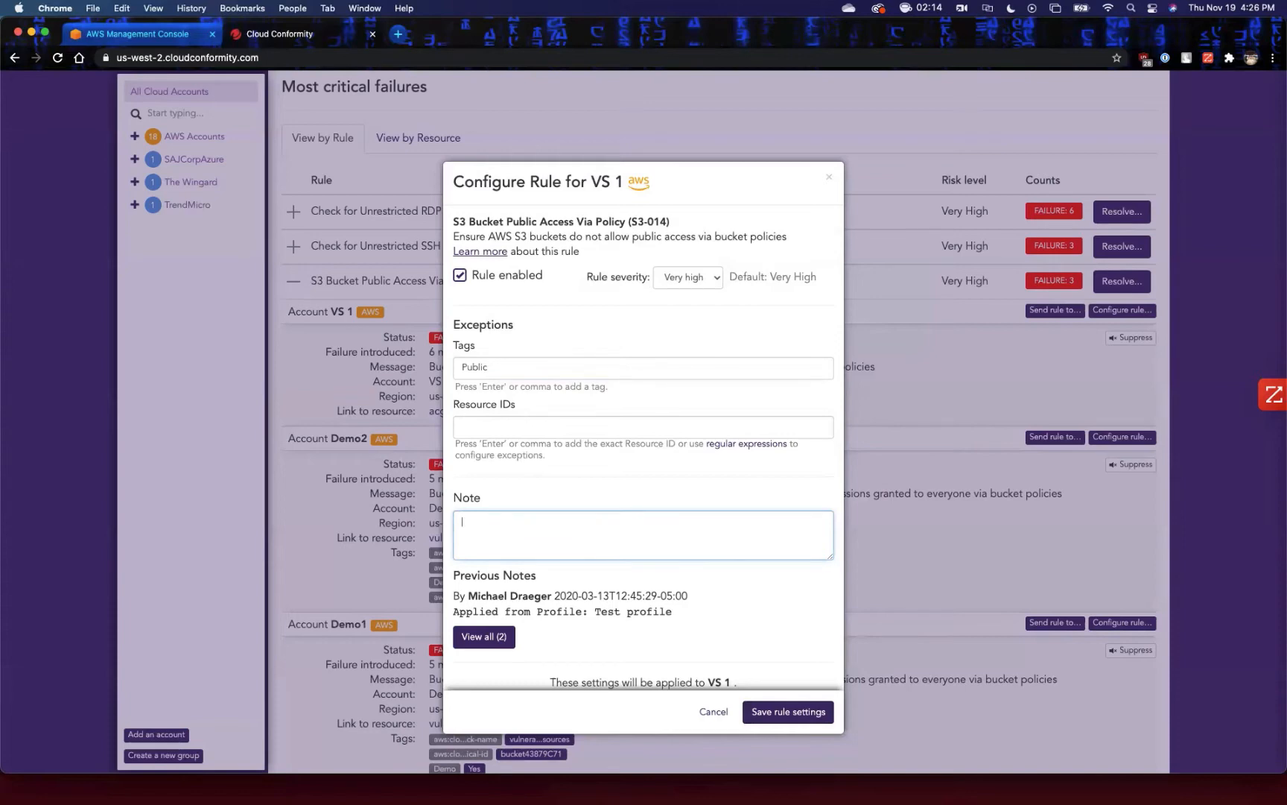
pyautogui.click(700, 284)
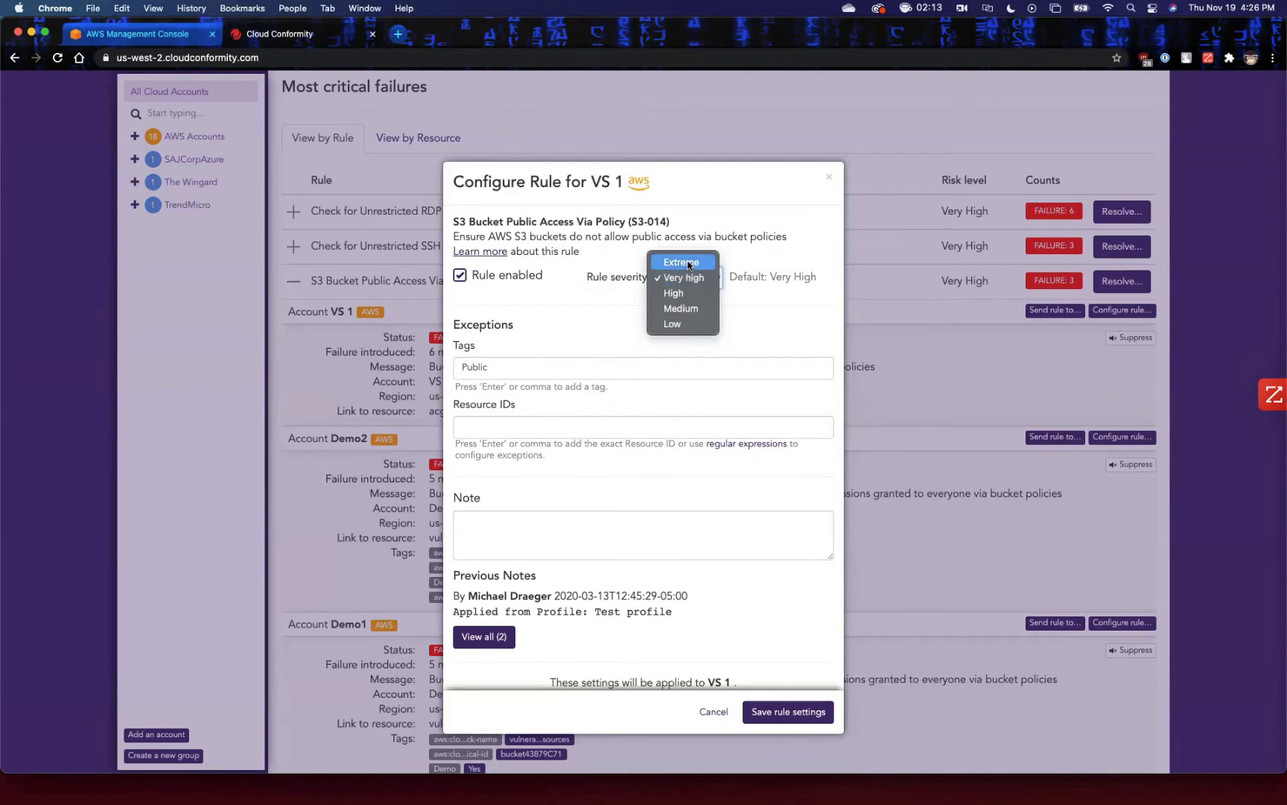
pyautogui.click(713, 717)
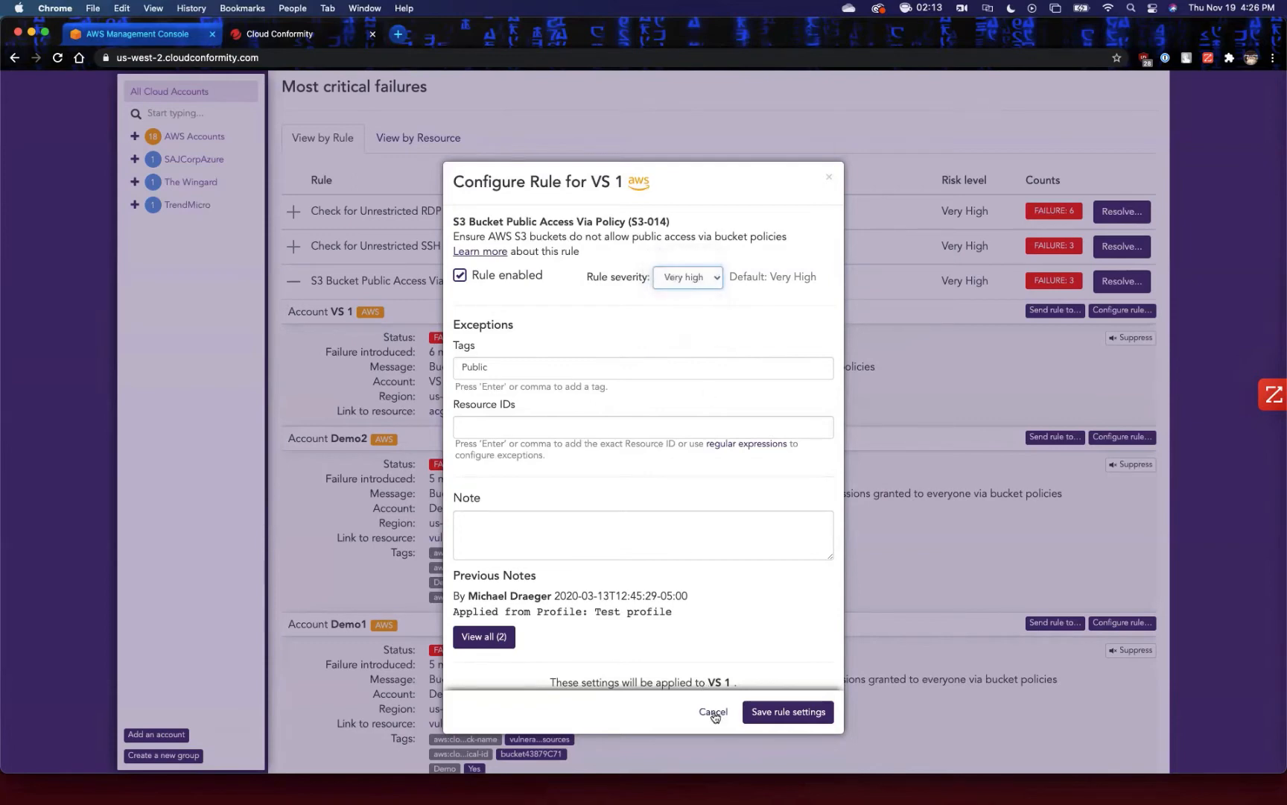
pyautogui.click(713, 716)
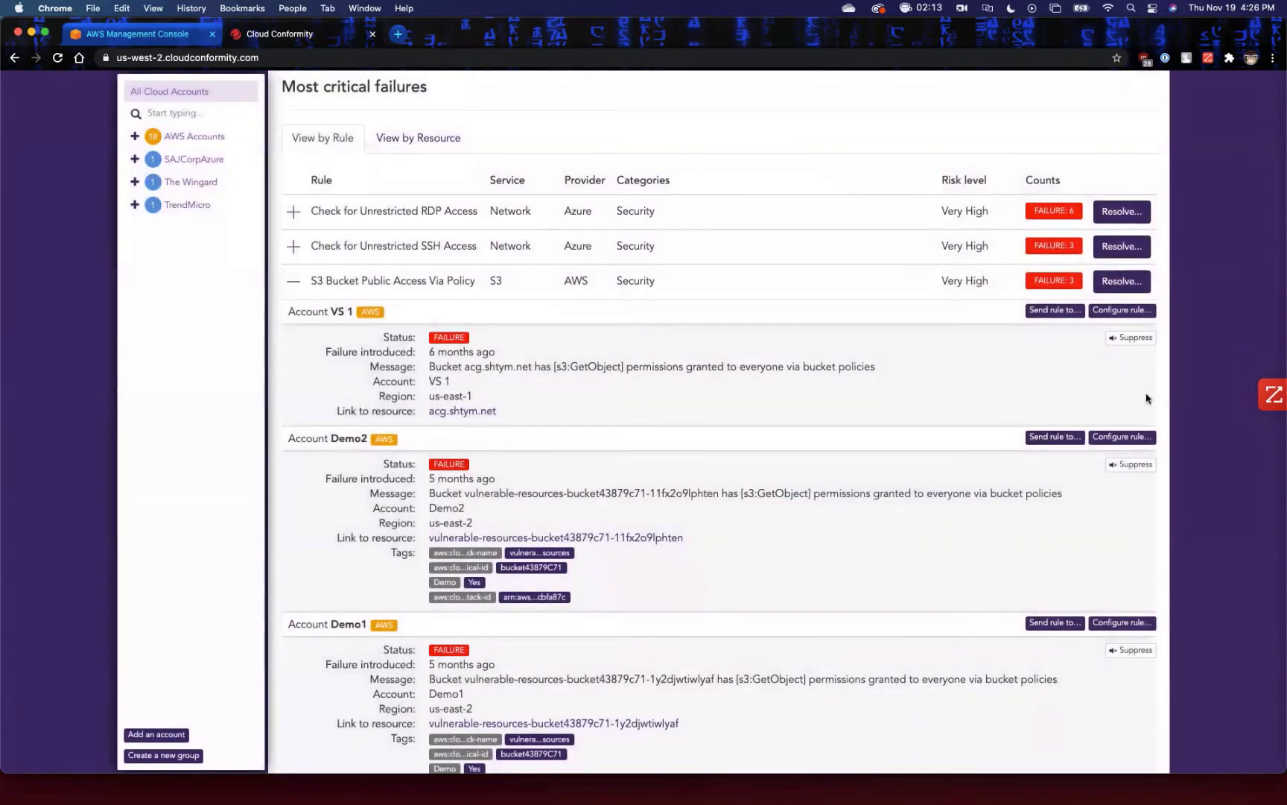
# View the check suppression options and note field for the VS 1 failure, and cancel without suppressing it.
pyautogui.click(1134, 339)
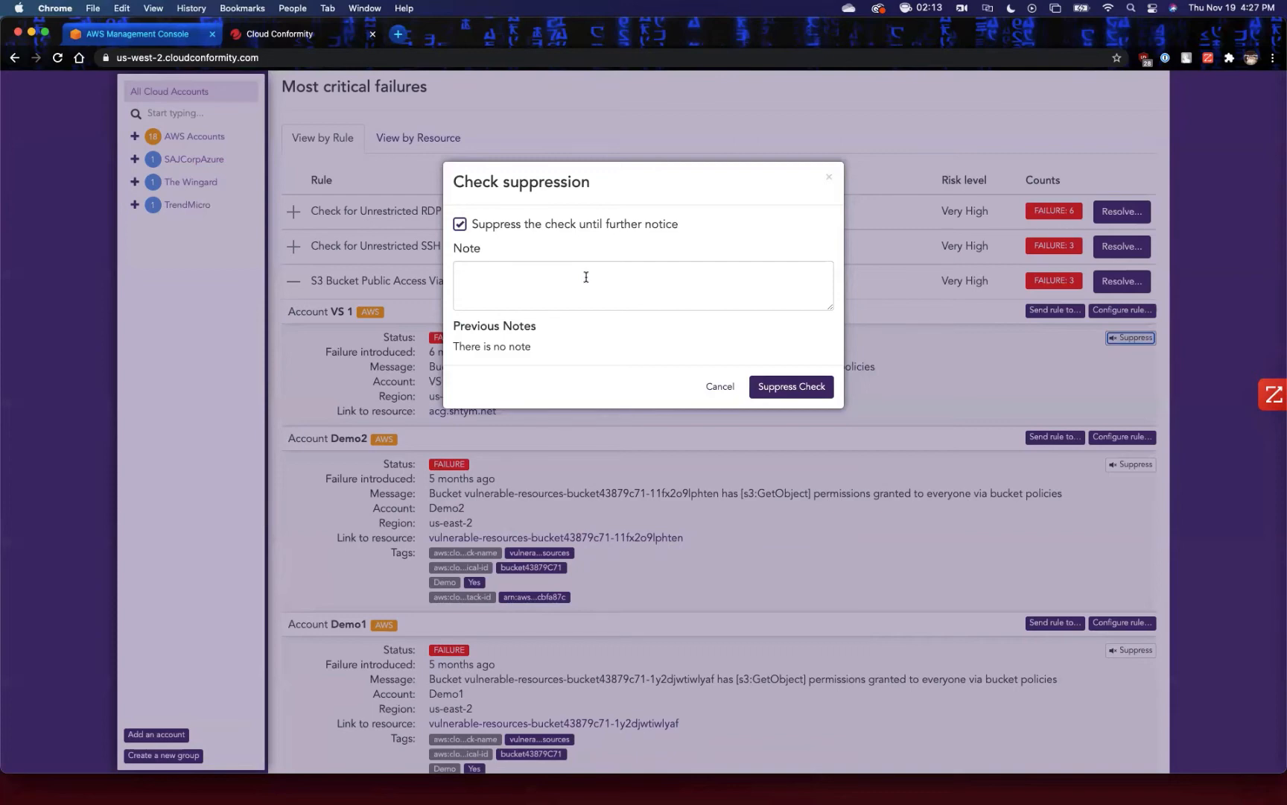
pyautogui.click(531, 287)
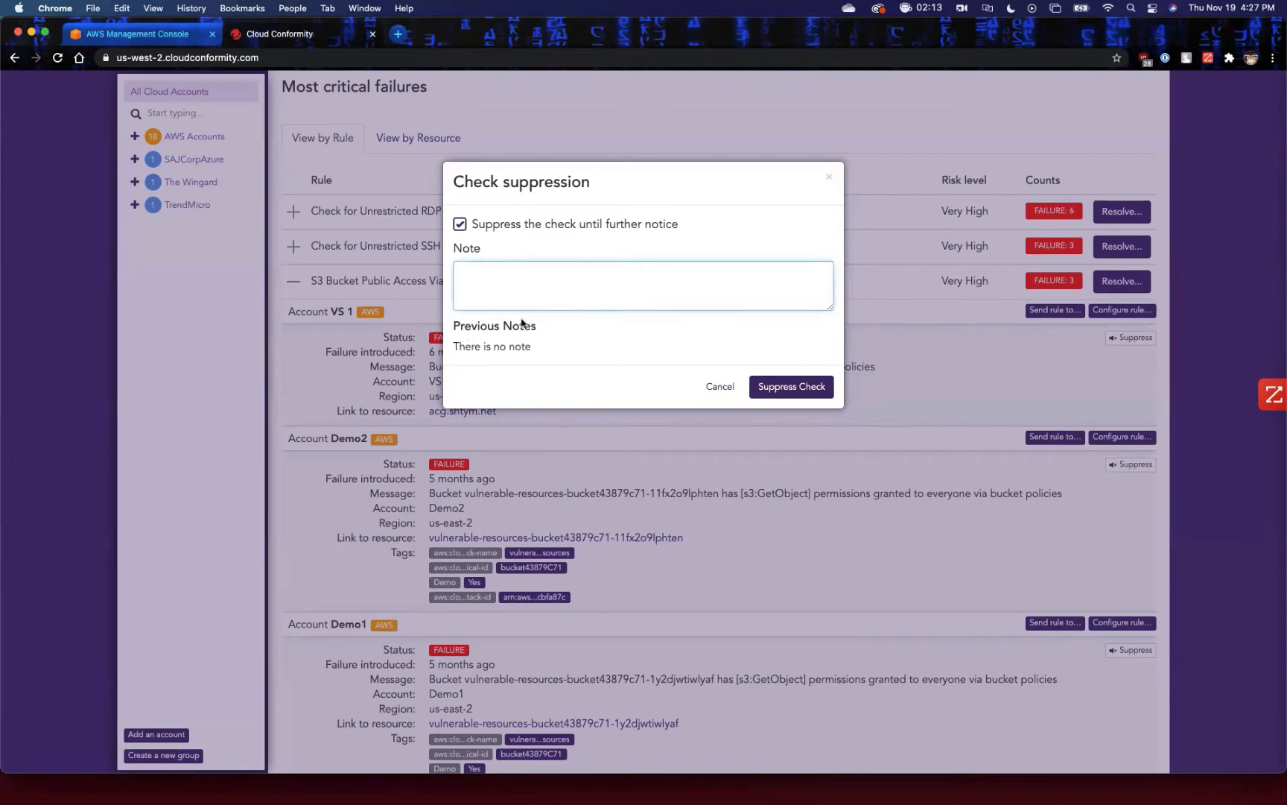
pyautogui.click(722, 386)
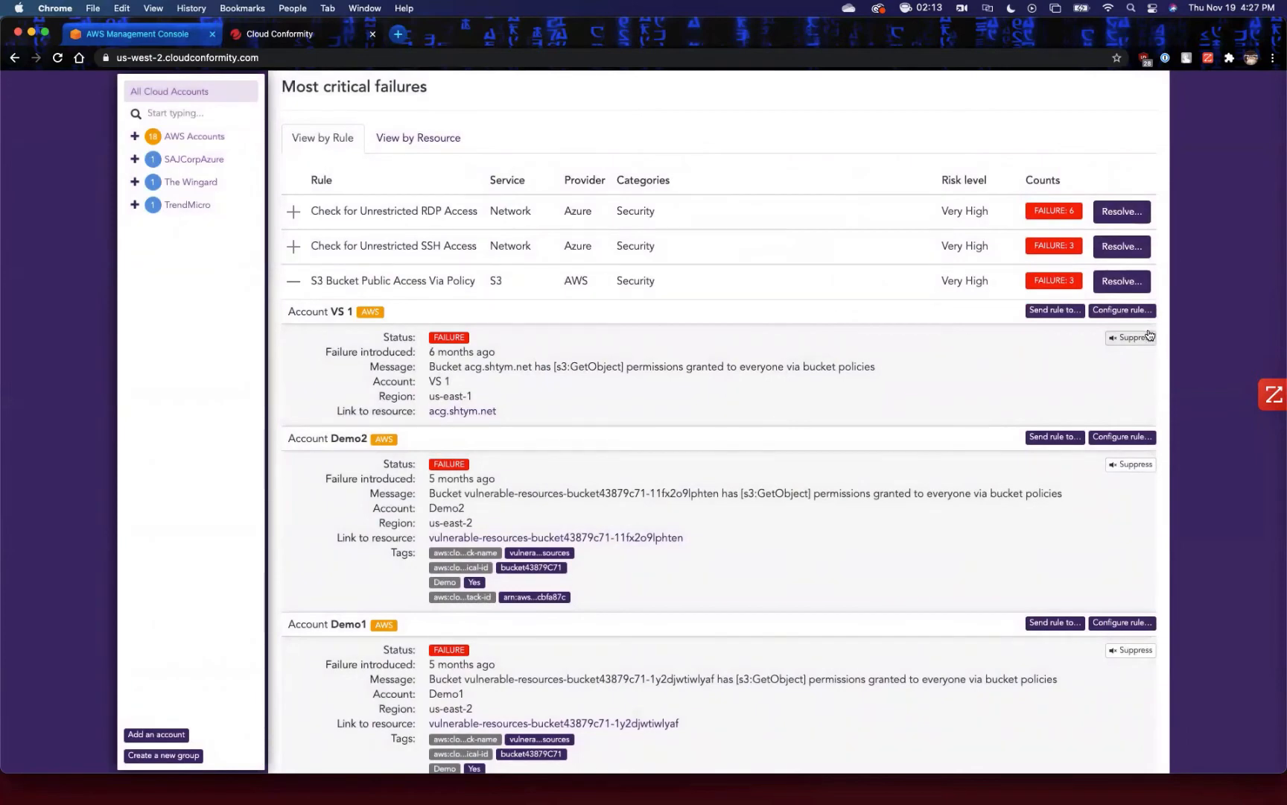
# Open the knowledge base resolution page for the S3 Bucket Public Access Via Policy rule.
pyautogui.click(291, 283)
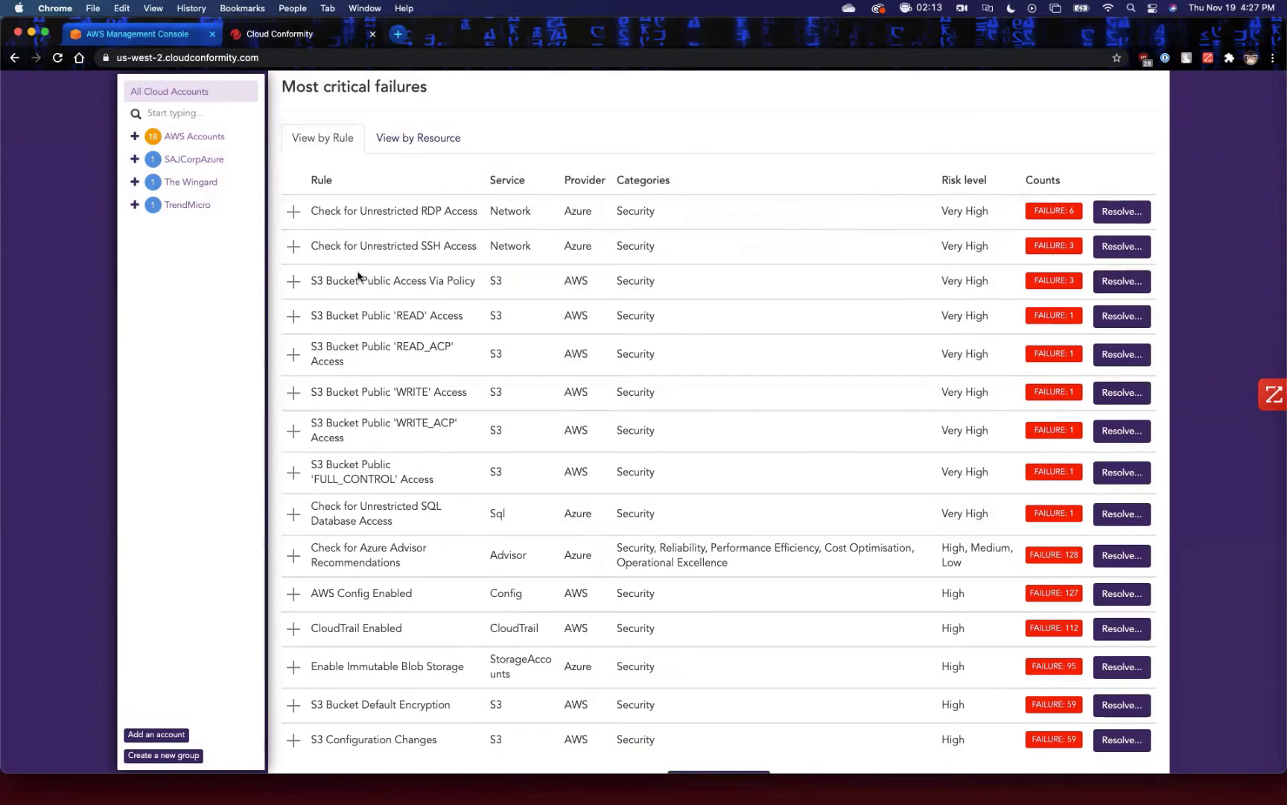
pyautogui.click(291, 280)
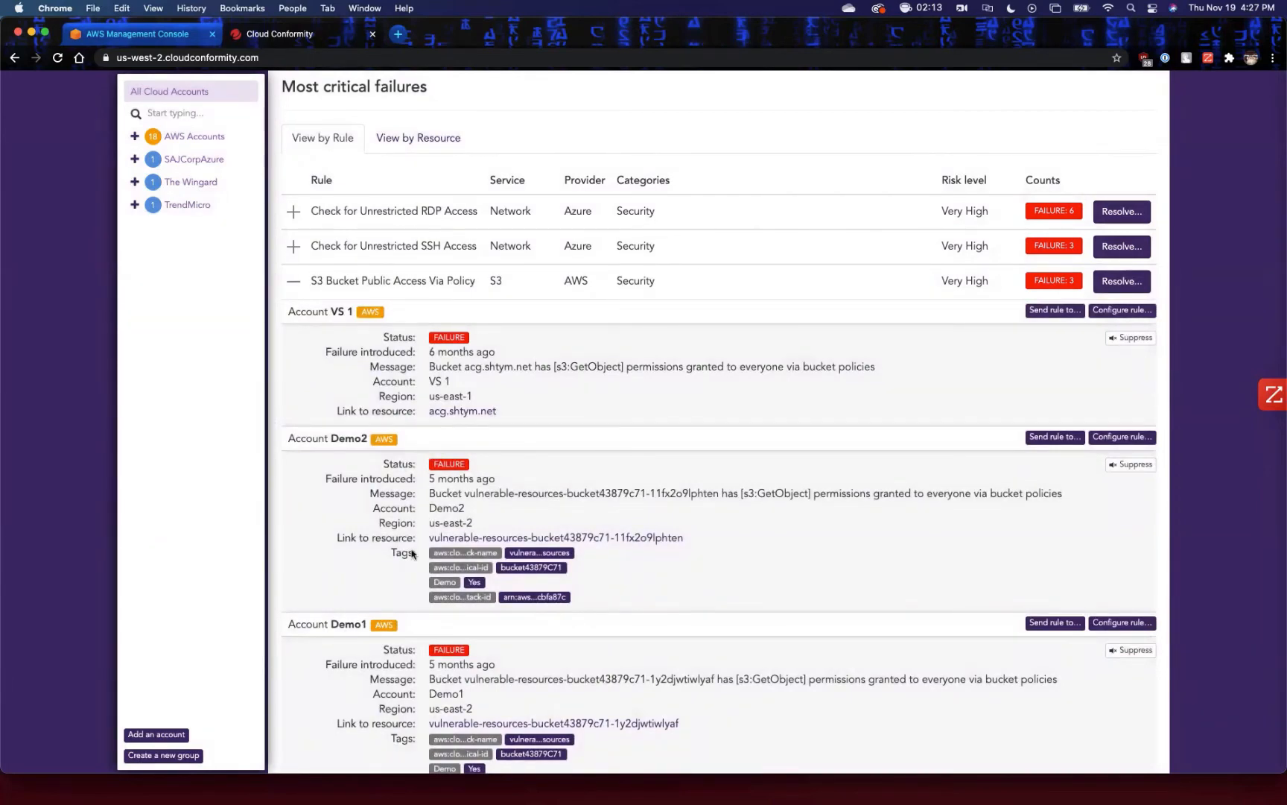
pyautogui.scroll(-2, 482, 361)
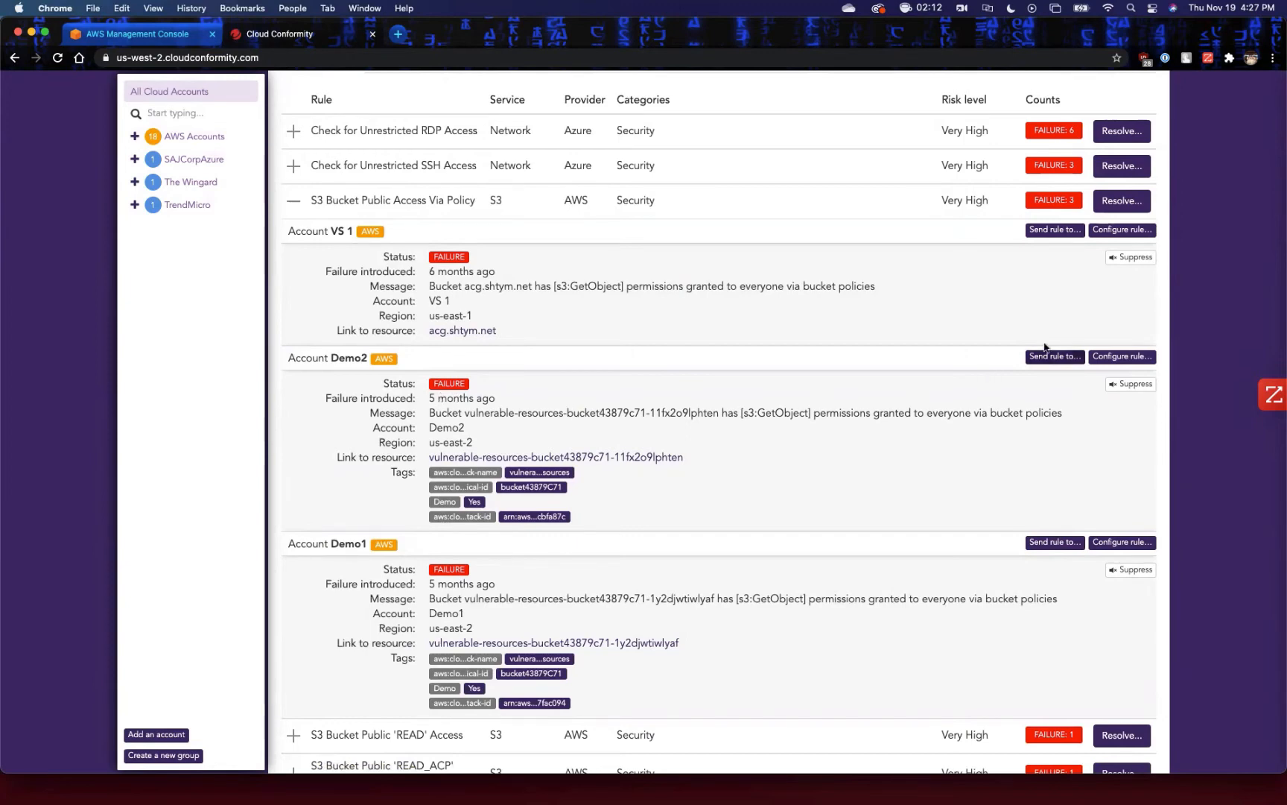
pyautogui.click(1120, 203)
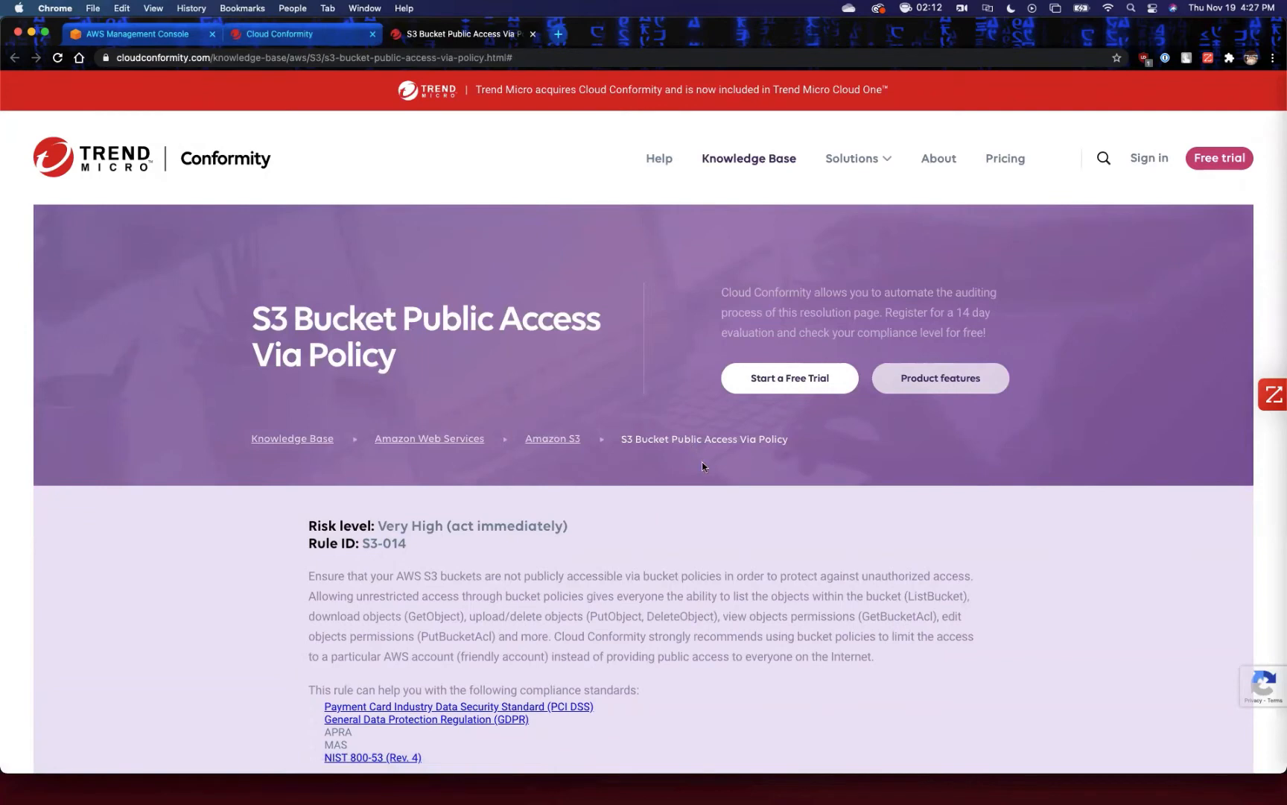
# Read the rule's risk level, description and related compliance standards on the knowledge base page.
pyautogui.scroll(-2, 702, 467)
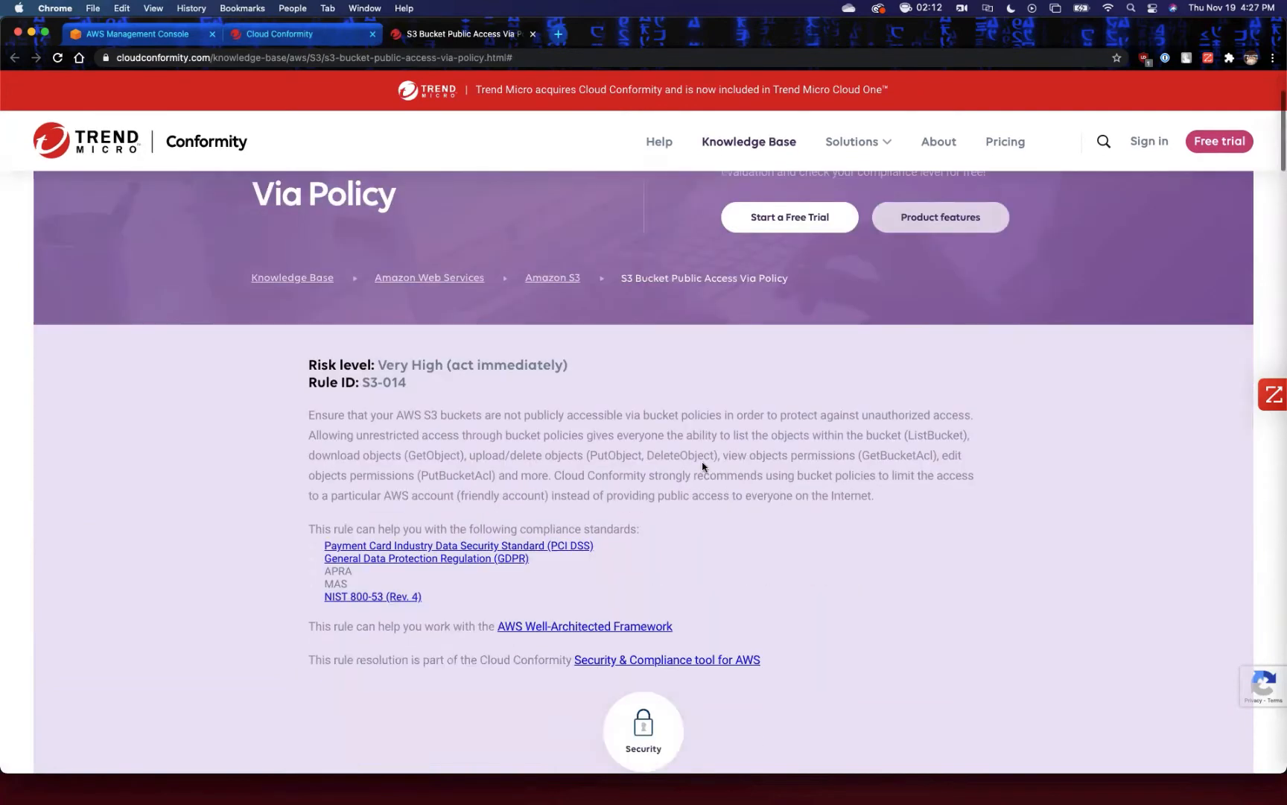
pyautogui.scroll(1, 702, 467)
pyautogui.scroll(-1, 702, 467)
pyautogui.scroll(-1, 618, 488)
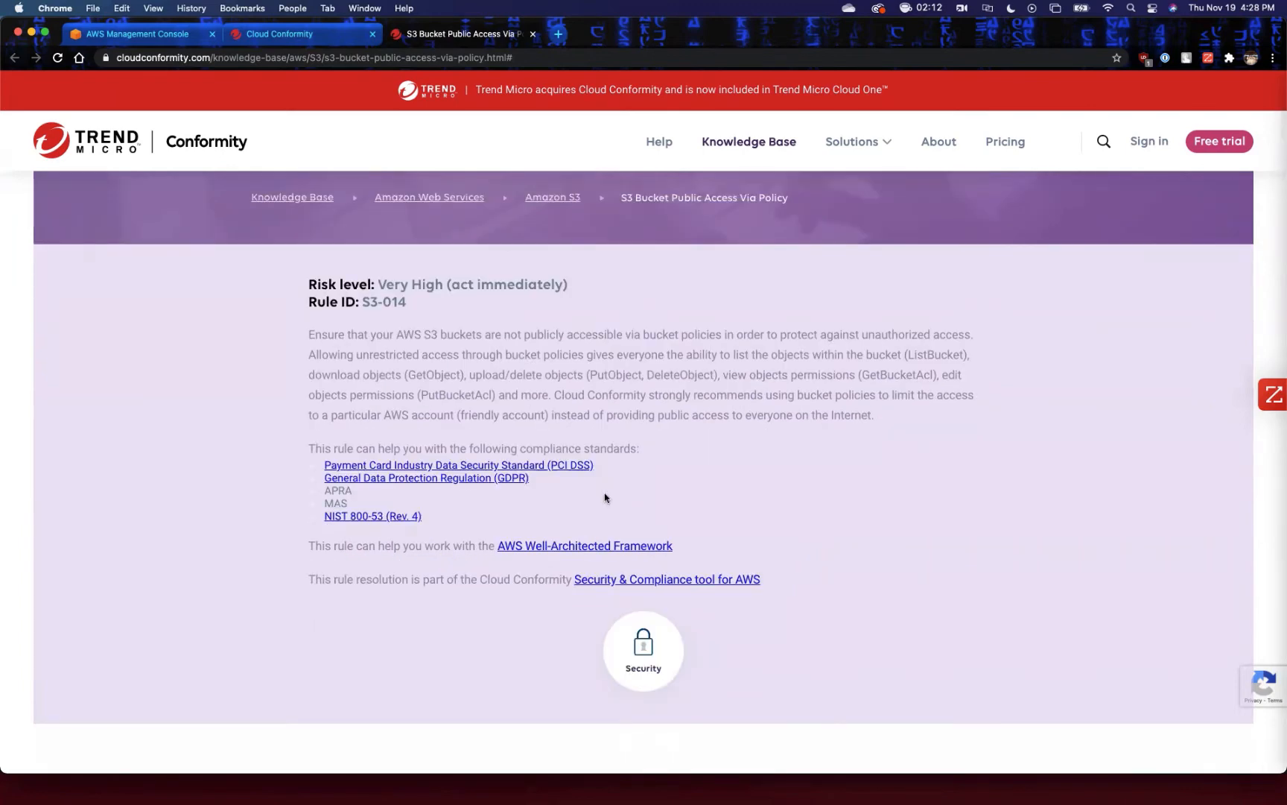
pyautogui.scroll(-1, 659, 523)
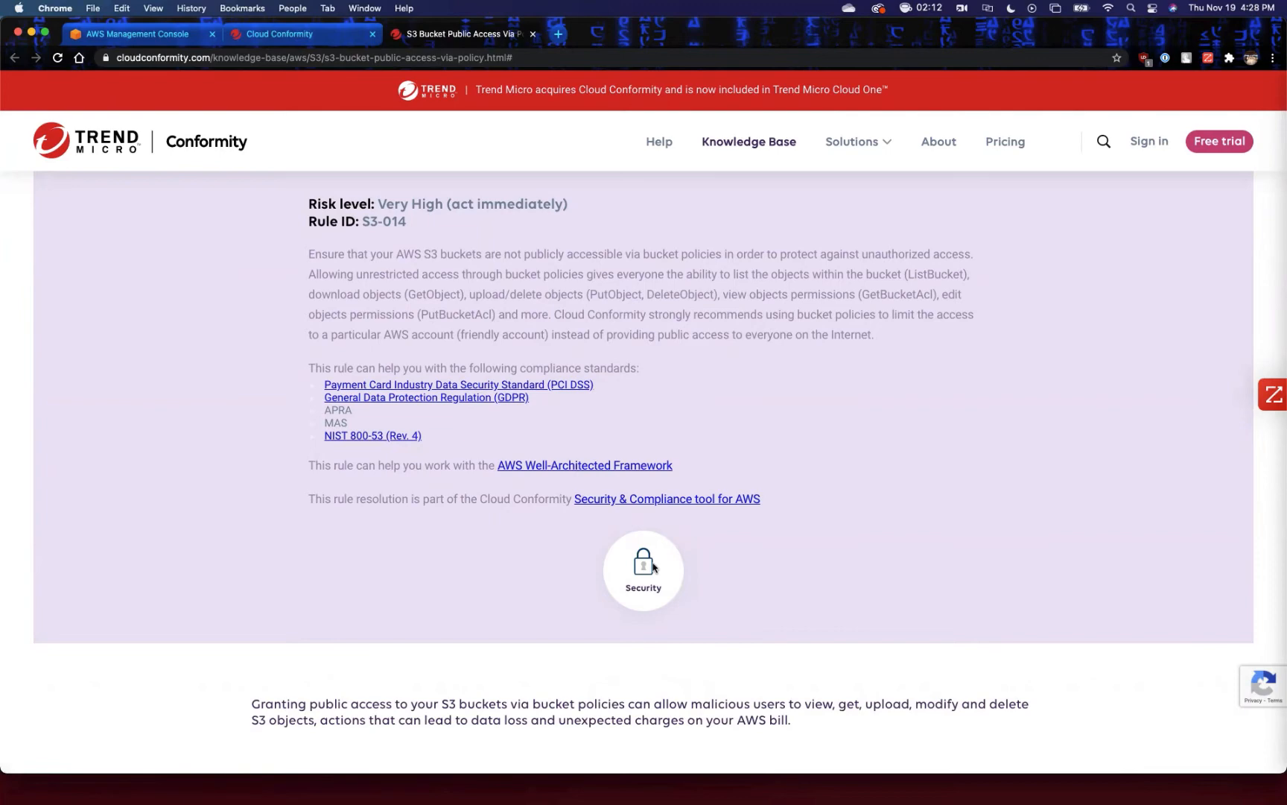
pyautogui.scroll(-7, 653, 568)
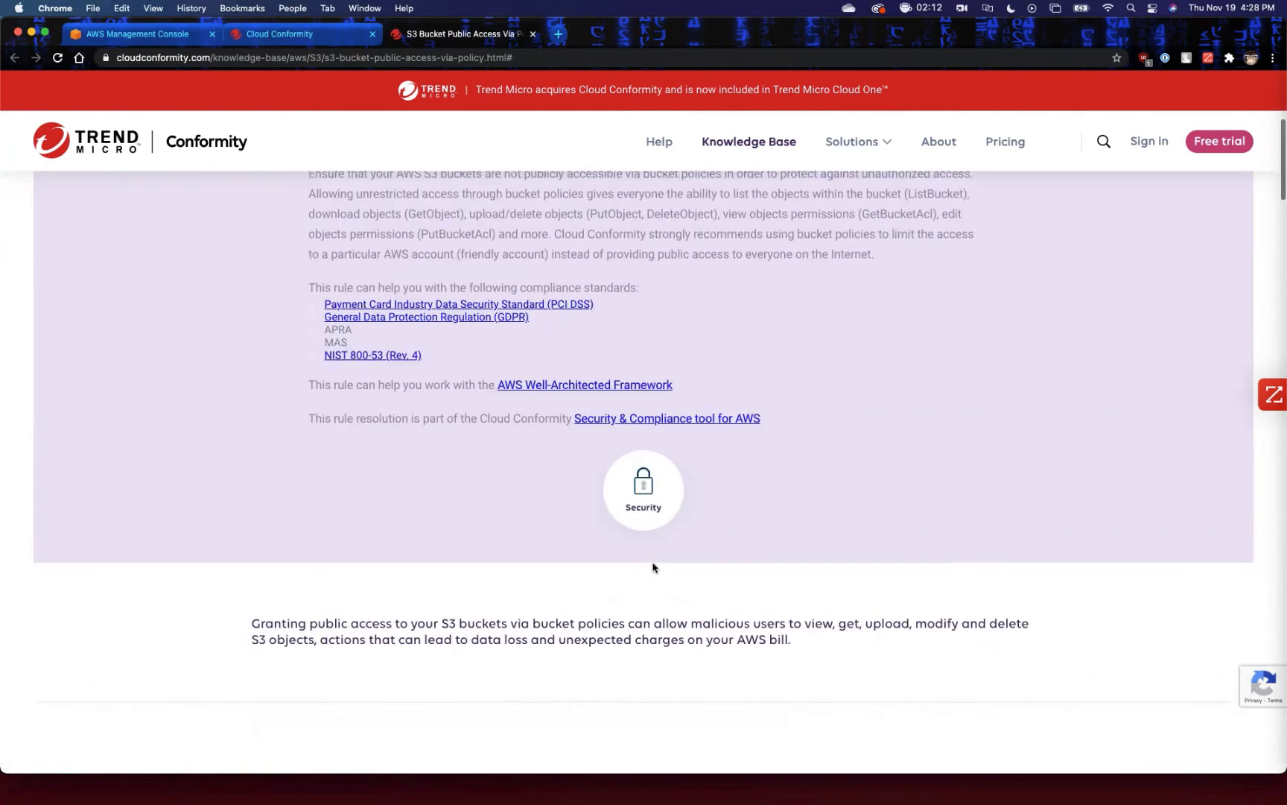
# Examine the Audit and Remediation / Resolution instructions for both the AWS Console and AWS CLI.
pyautogui.scroll(-3, 653, 568)
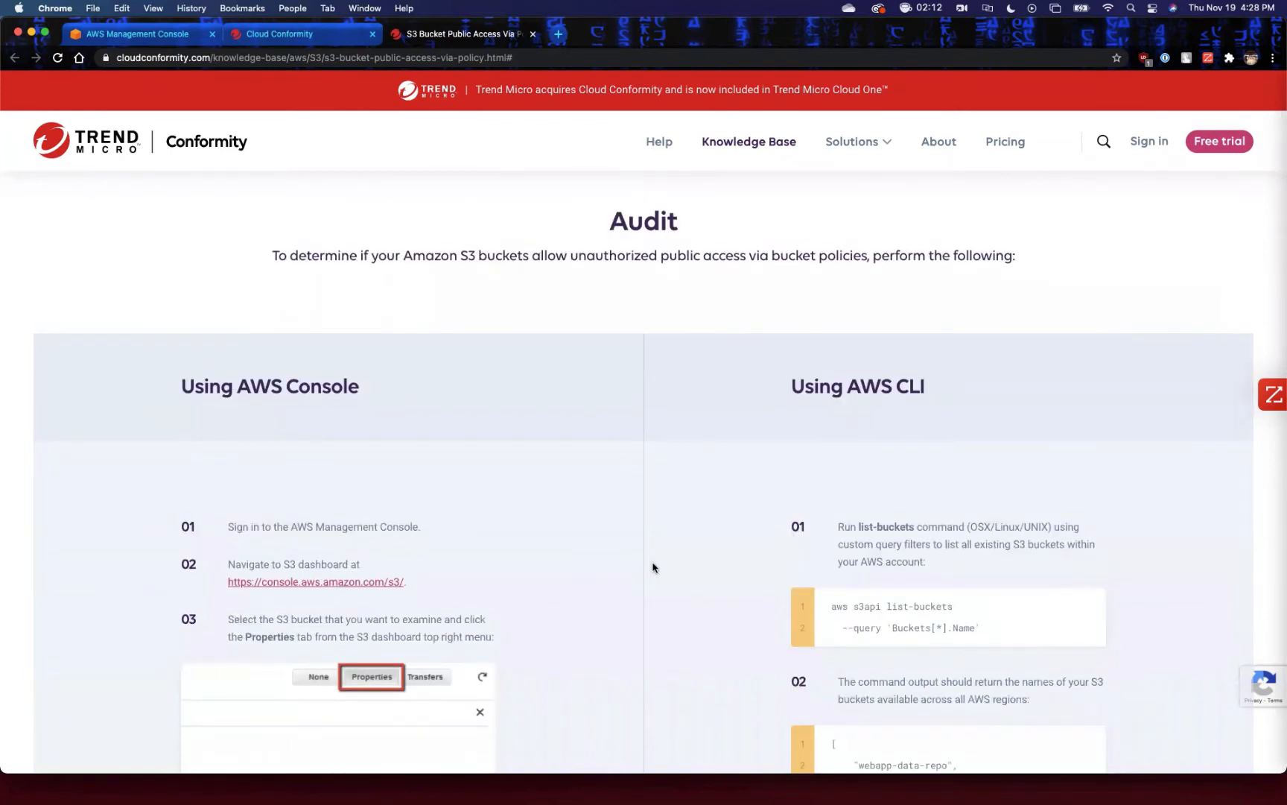
pyautogui.scroll(-3, 653, 567)
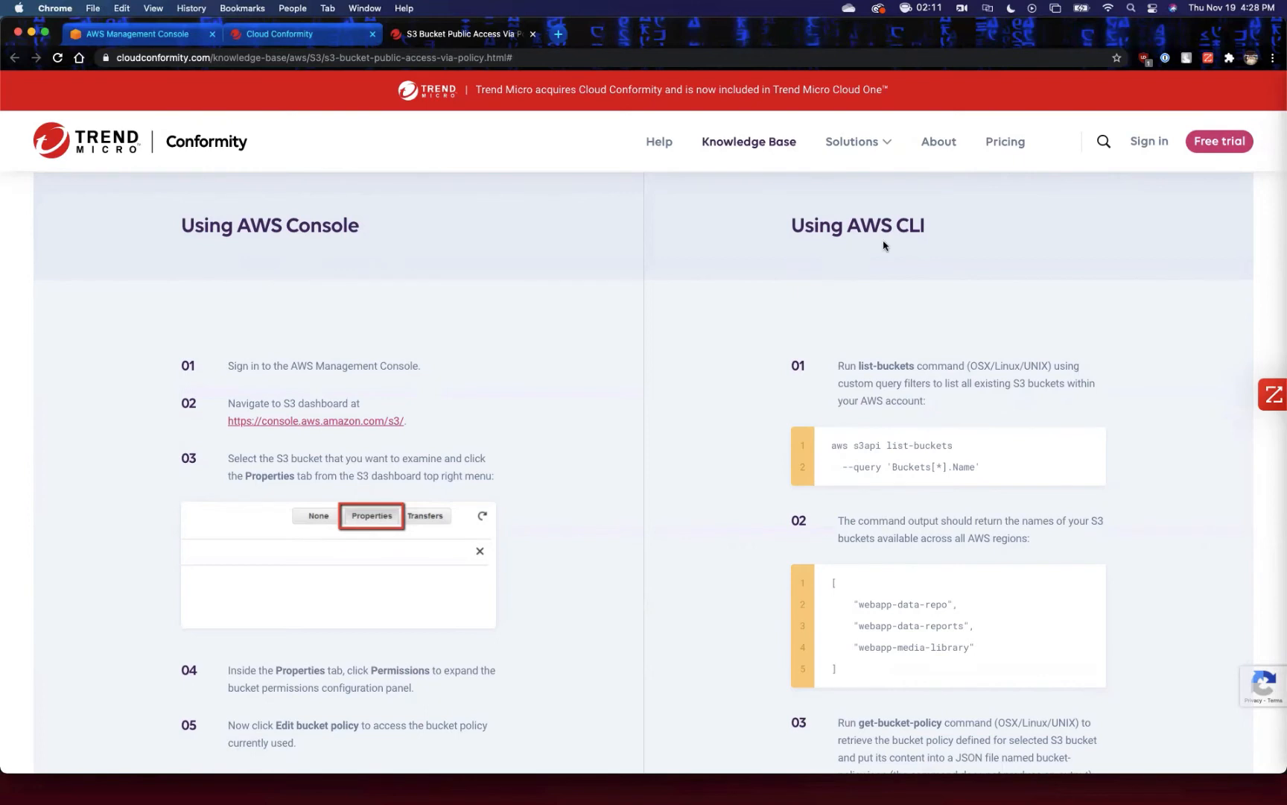
pyautogui.scroll(-3, 652, 443)
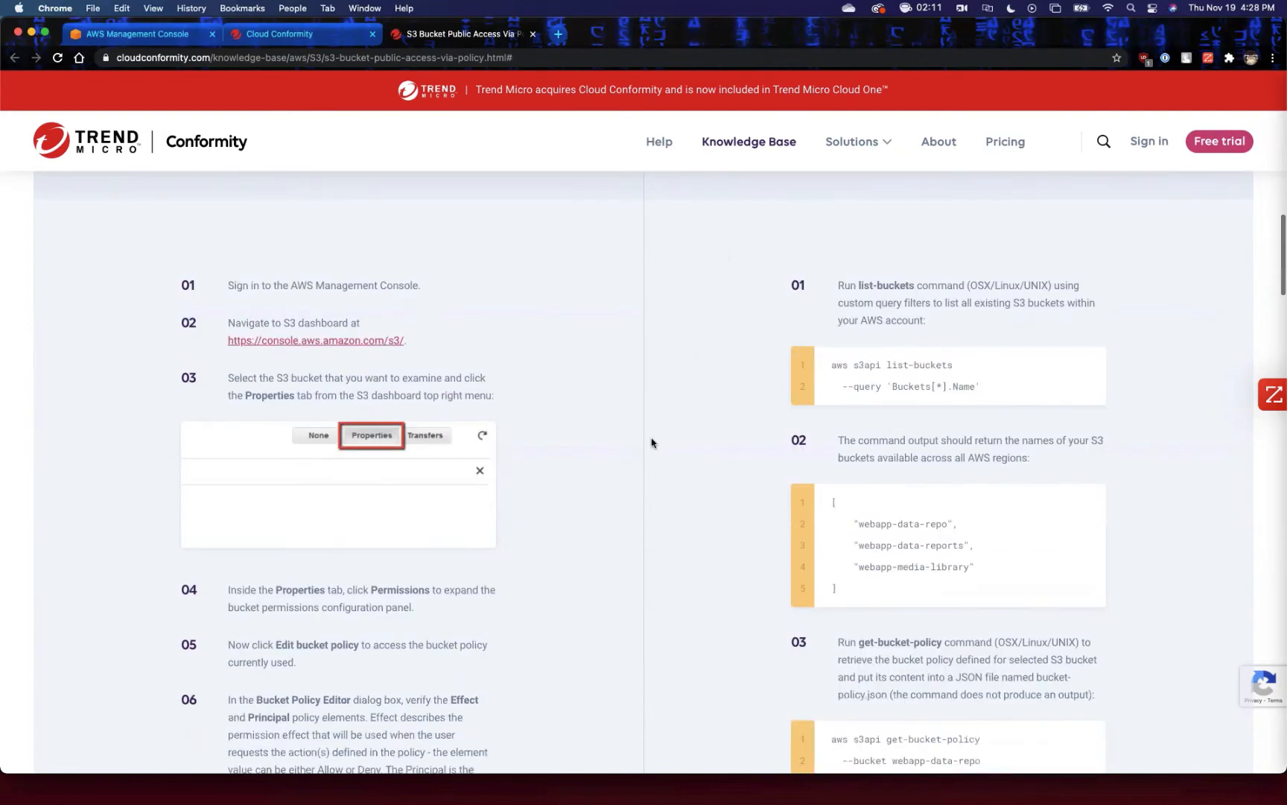
pyautogui.scroll(-10, 652, 442)
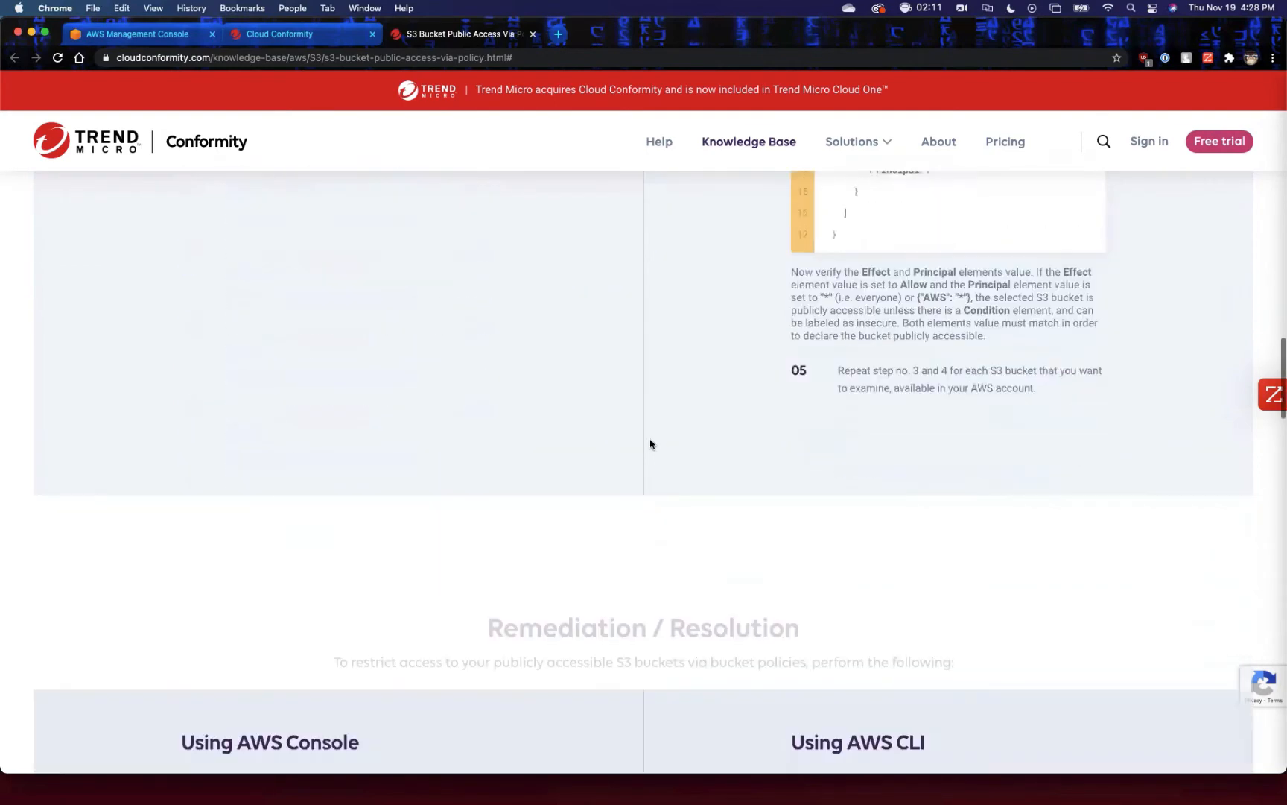
pyautogui.scroll(-3, 651, 444)
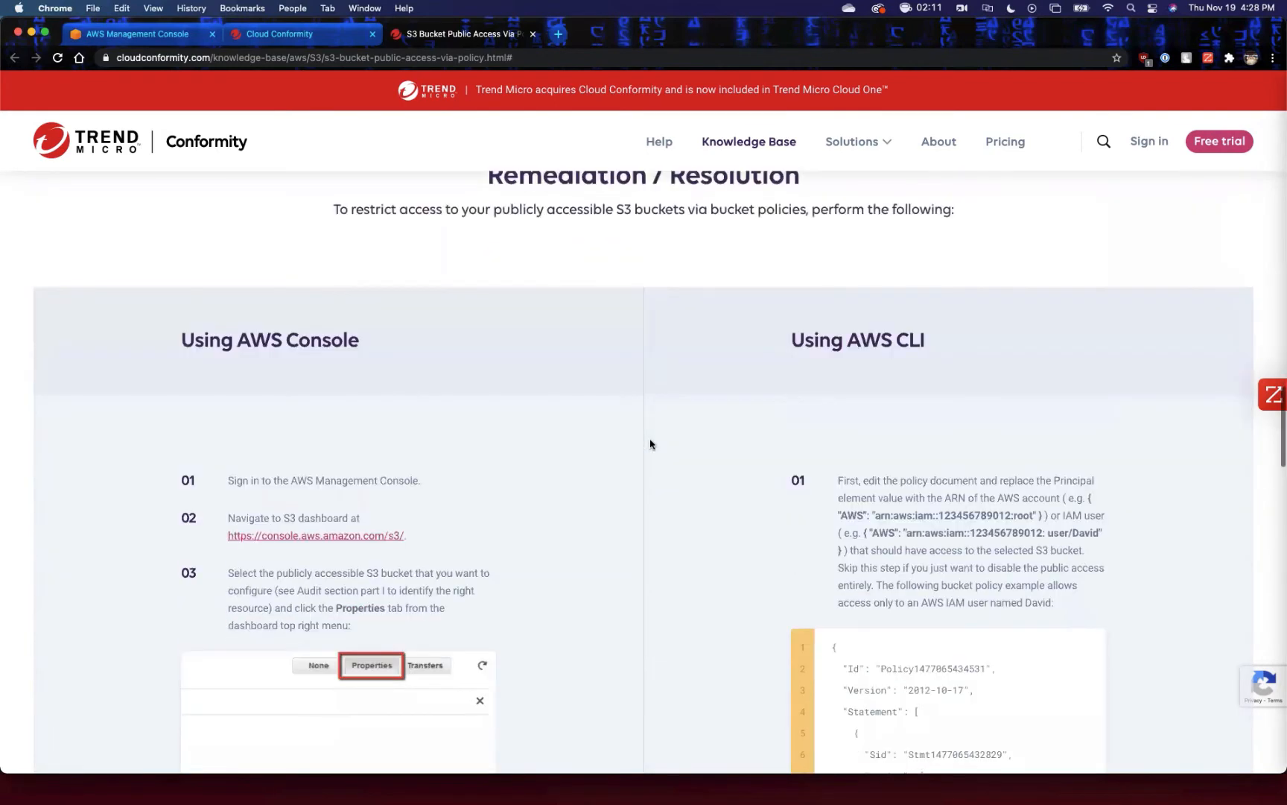
pyautogui.scroll(-2, 651, 444)
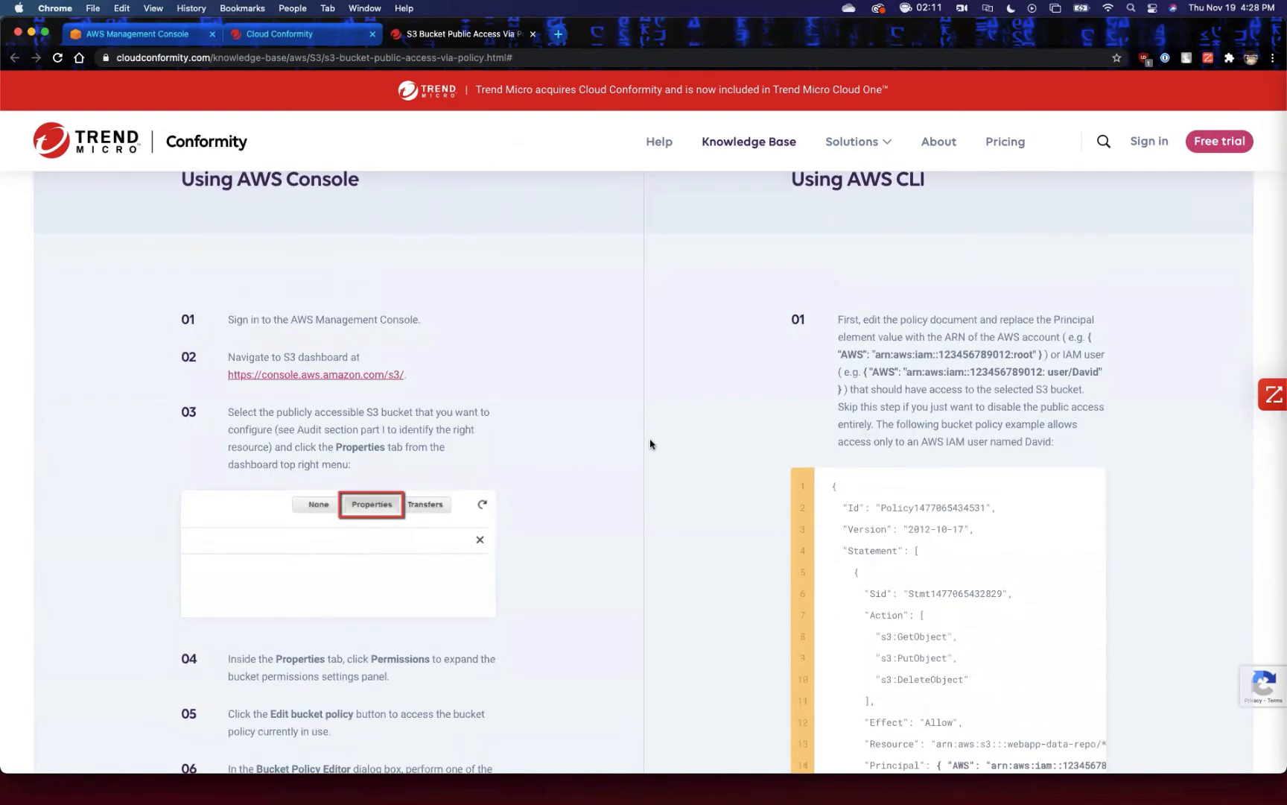
pyautogui.scroll(15, 650, 444)
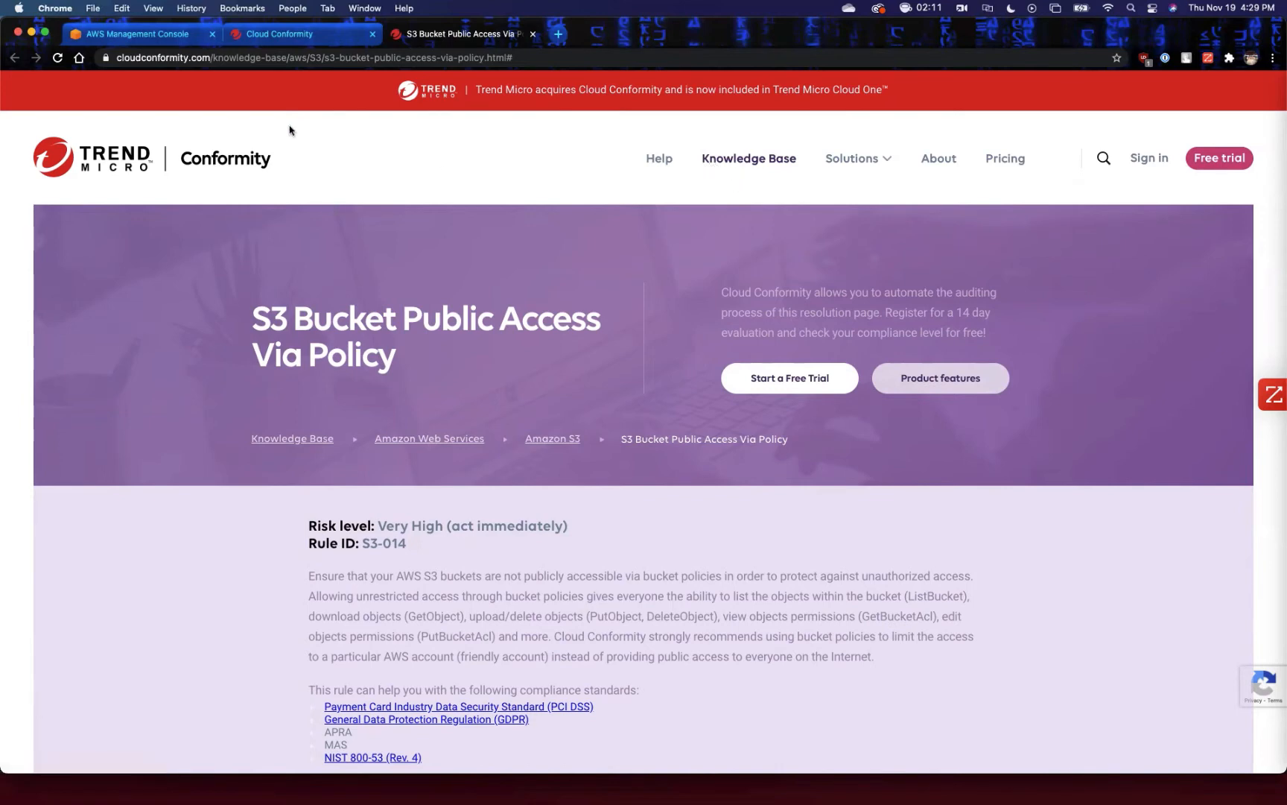
# Return to the Cloud Conformity dashboard, collapse the expanded S3 rule, and open the DBO AWS account from the AWS Accounts group.
pyautogui.click(274, 30)
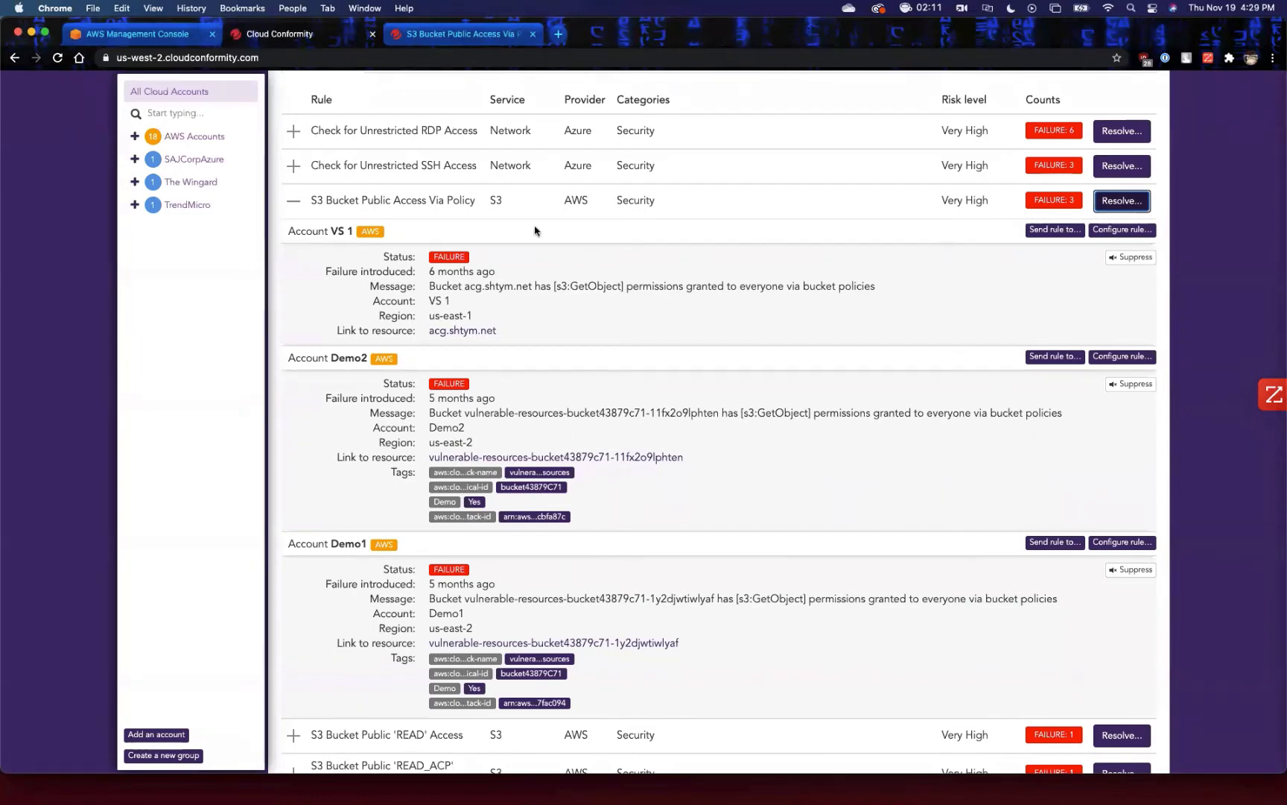
pyautogui.click(295, 203)
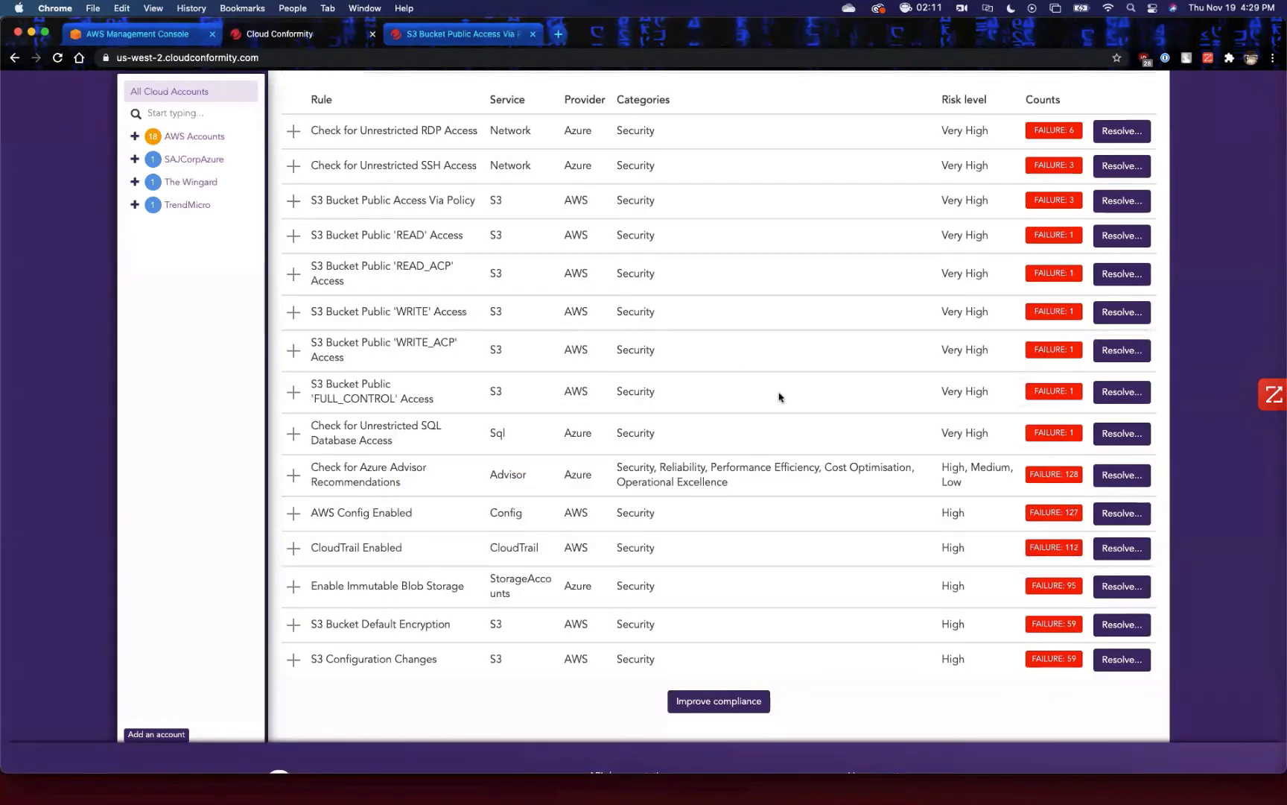
pyautogui.scroll(20, 765, 508)
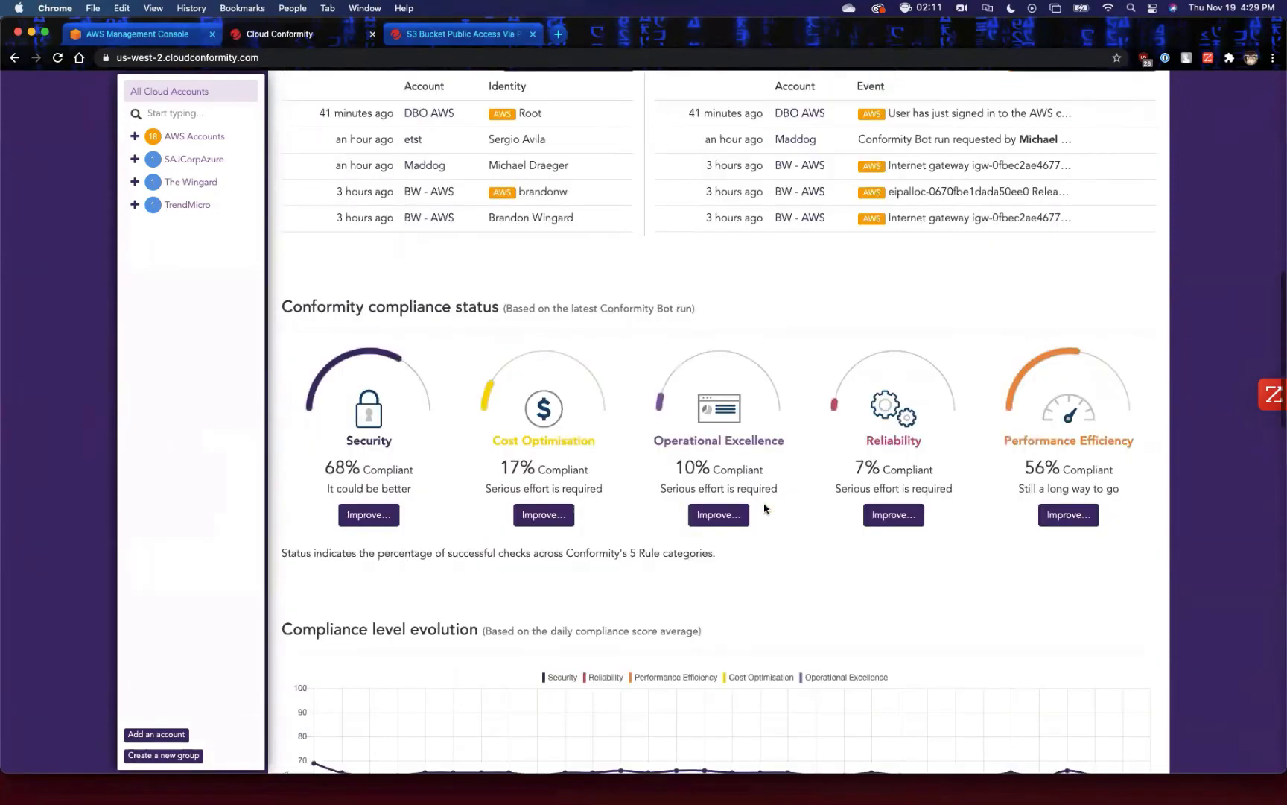
pyautogui.scroll(3, 765, 509)
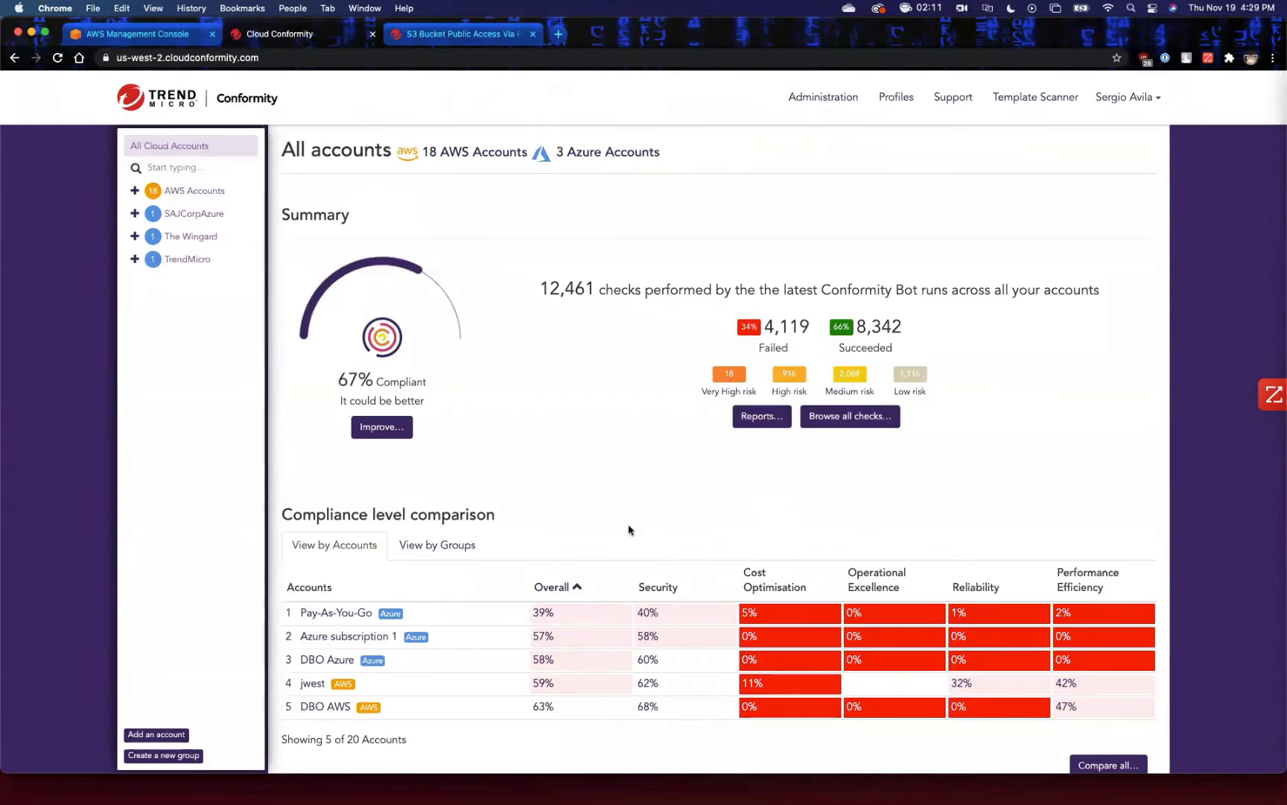
pyautogui.click(166, 191)
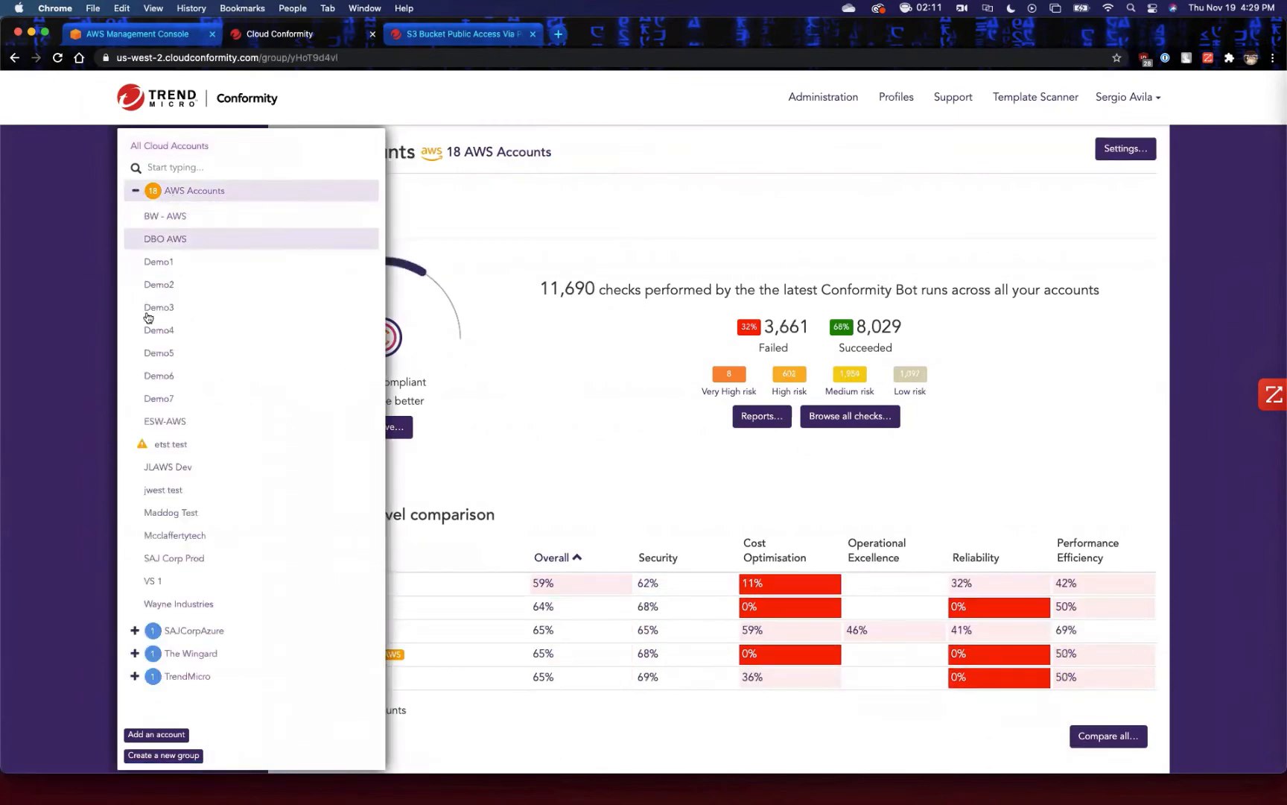
pyautogui.click(192, 249)
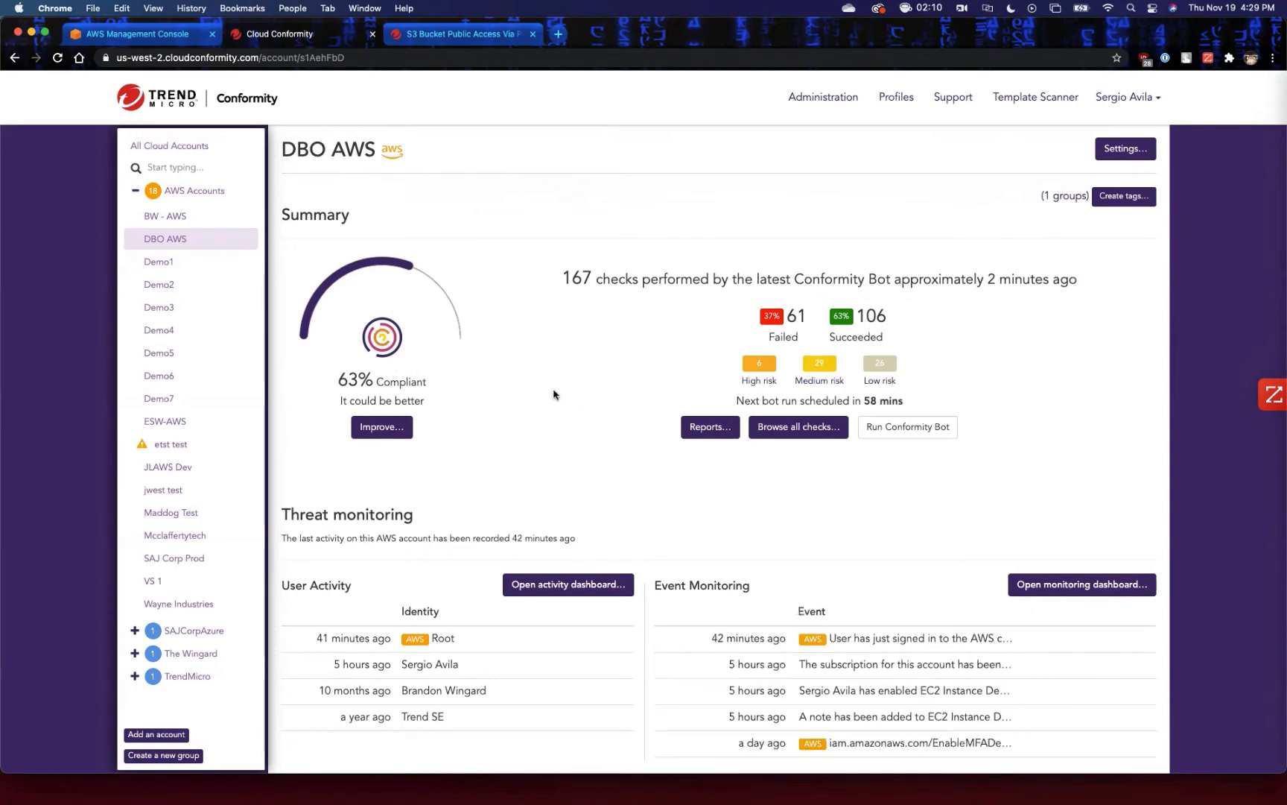
# Examine the DBO AWS account overview: summary, threat monitoring, compliance status, compliance evolution, status per region and most critical failures.
pyautogui.scroll(-5, 560, 393)
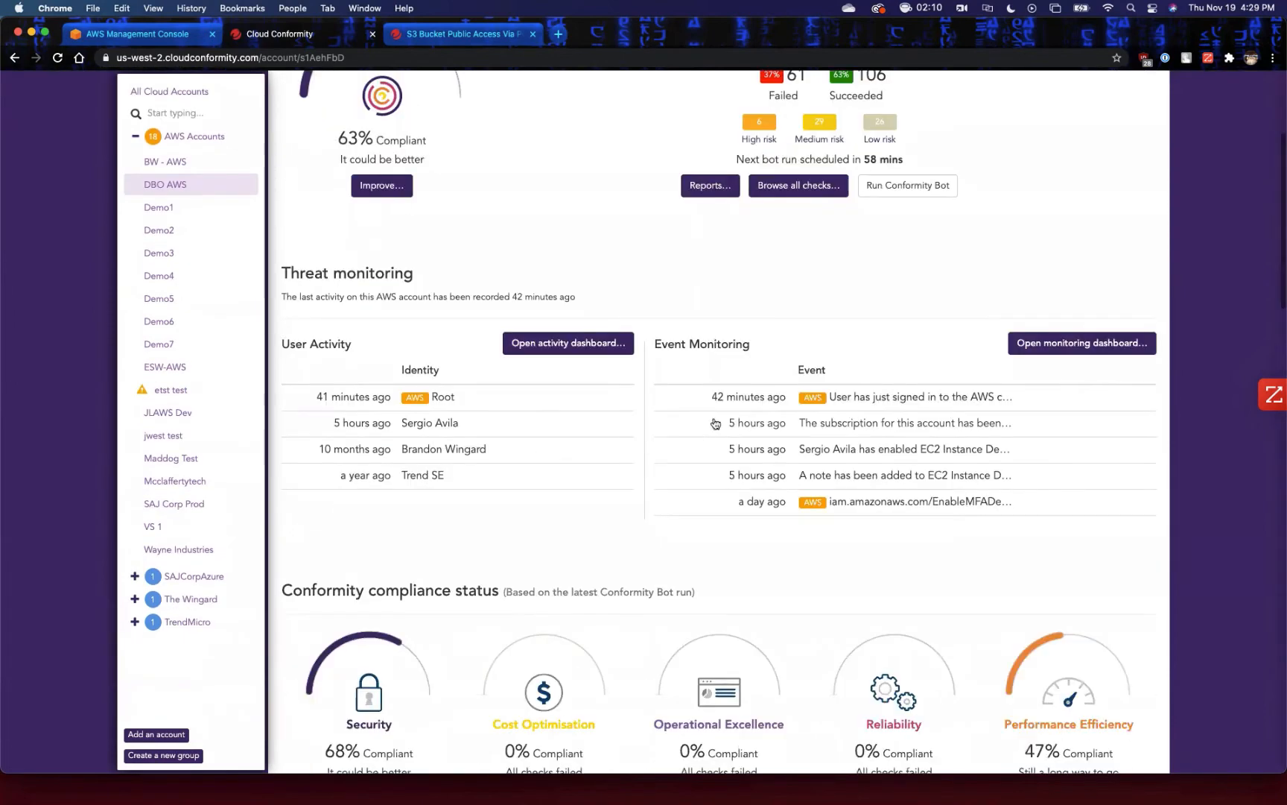
pyautogui.scroll(3, 713, 423)
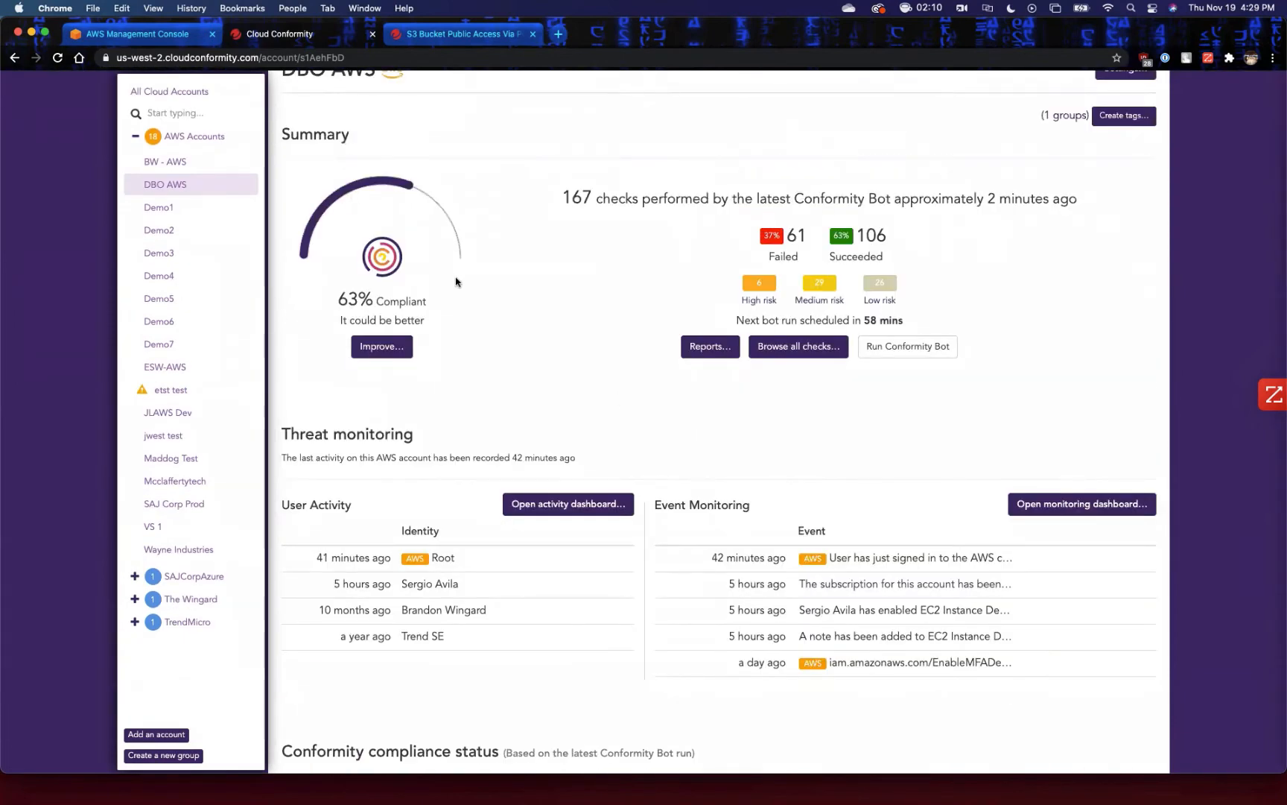
pyautogui.scroll(-5, 604, 362)
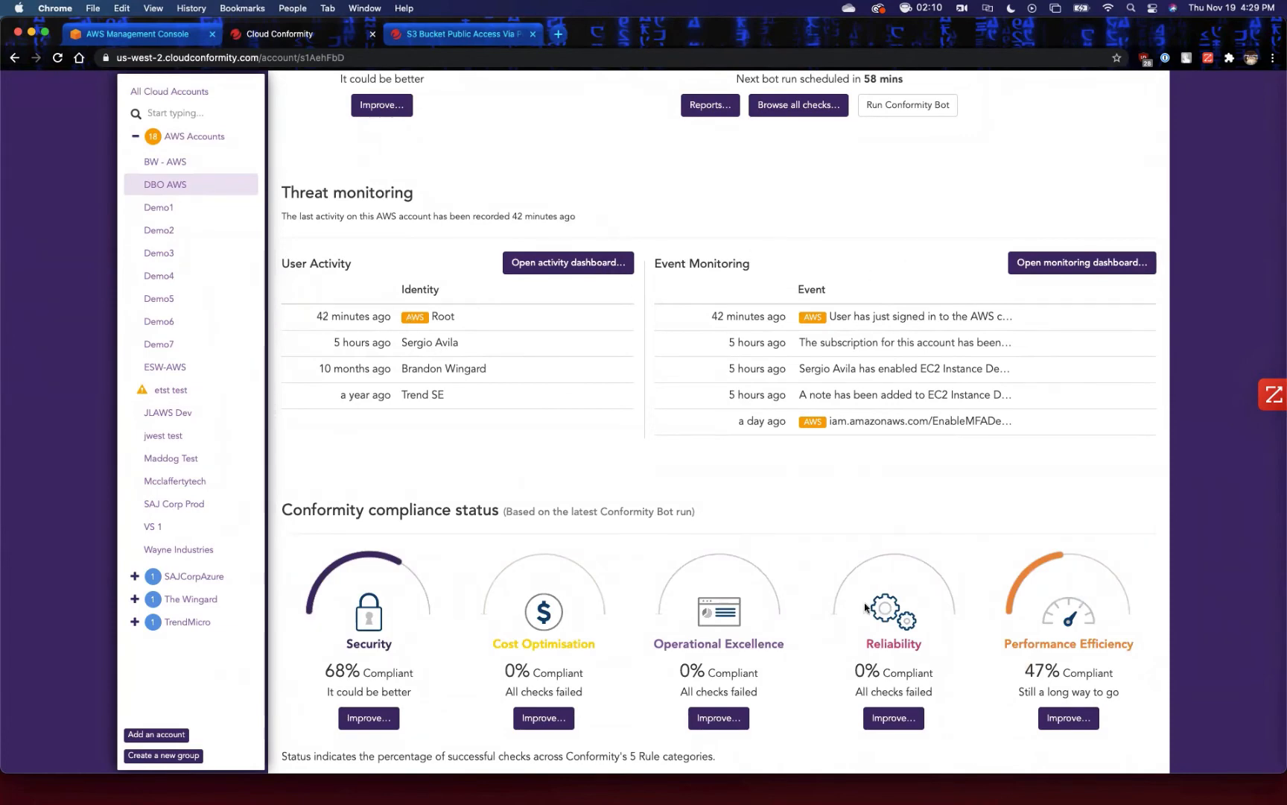
pyautogui.scroll(-5, 714, 332)
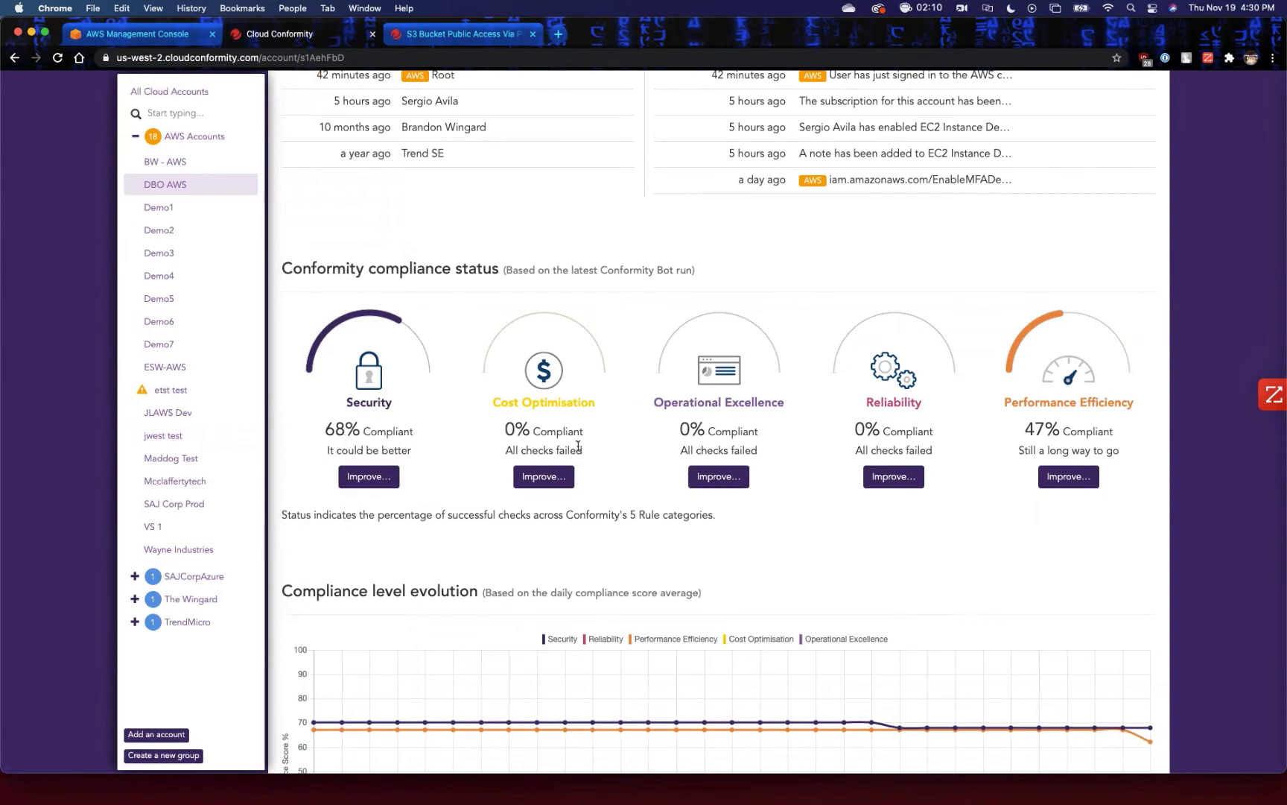
pyautogui.scroll(-6, 578, 445)
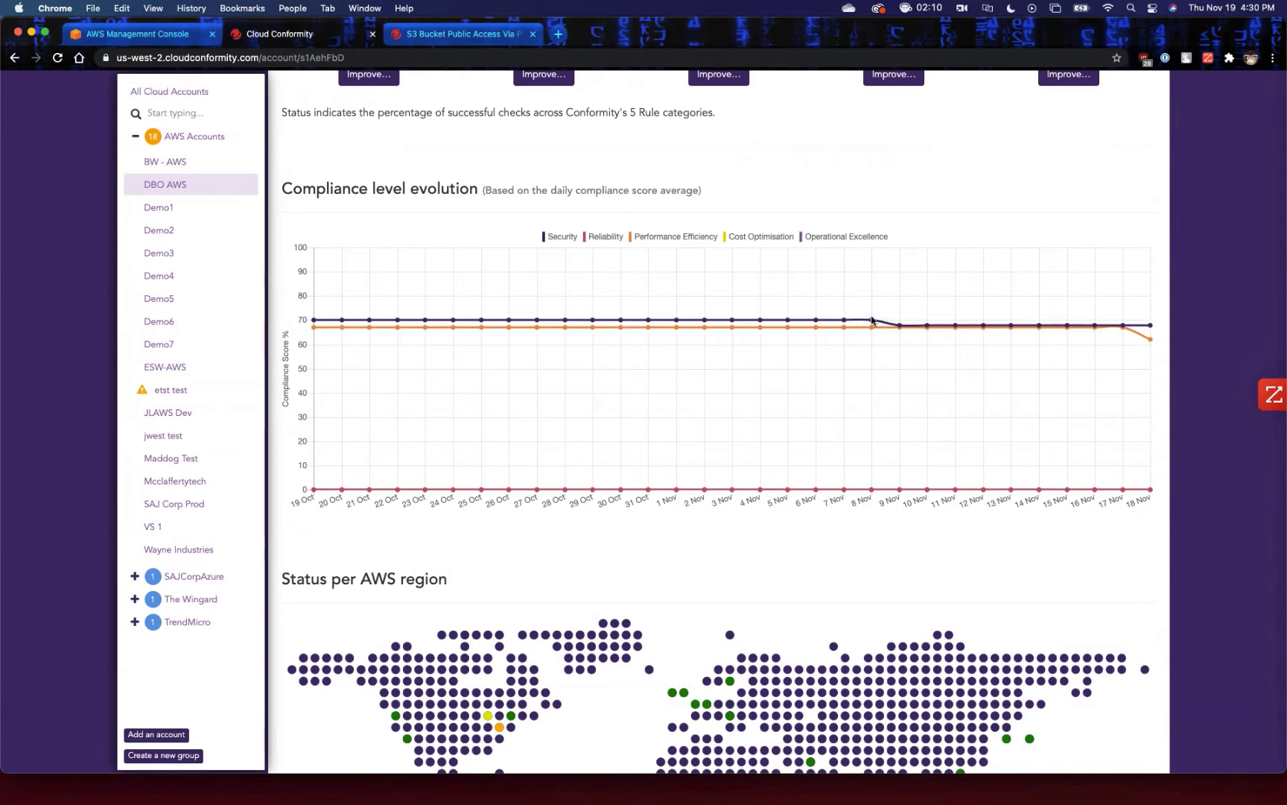
pyautogui.scroll(-5, 872, 321)
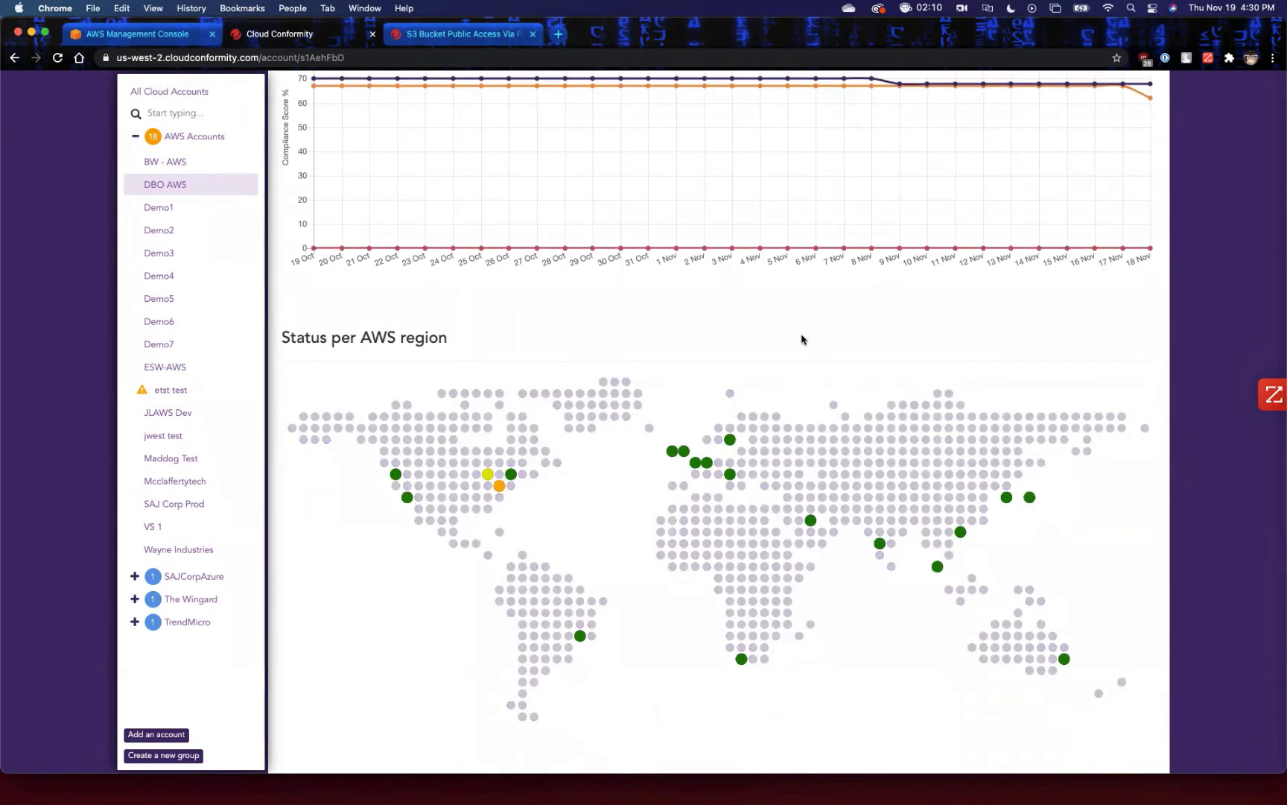
pyautogui.scroll(-3, 801, 340)
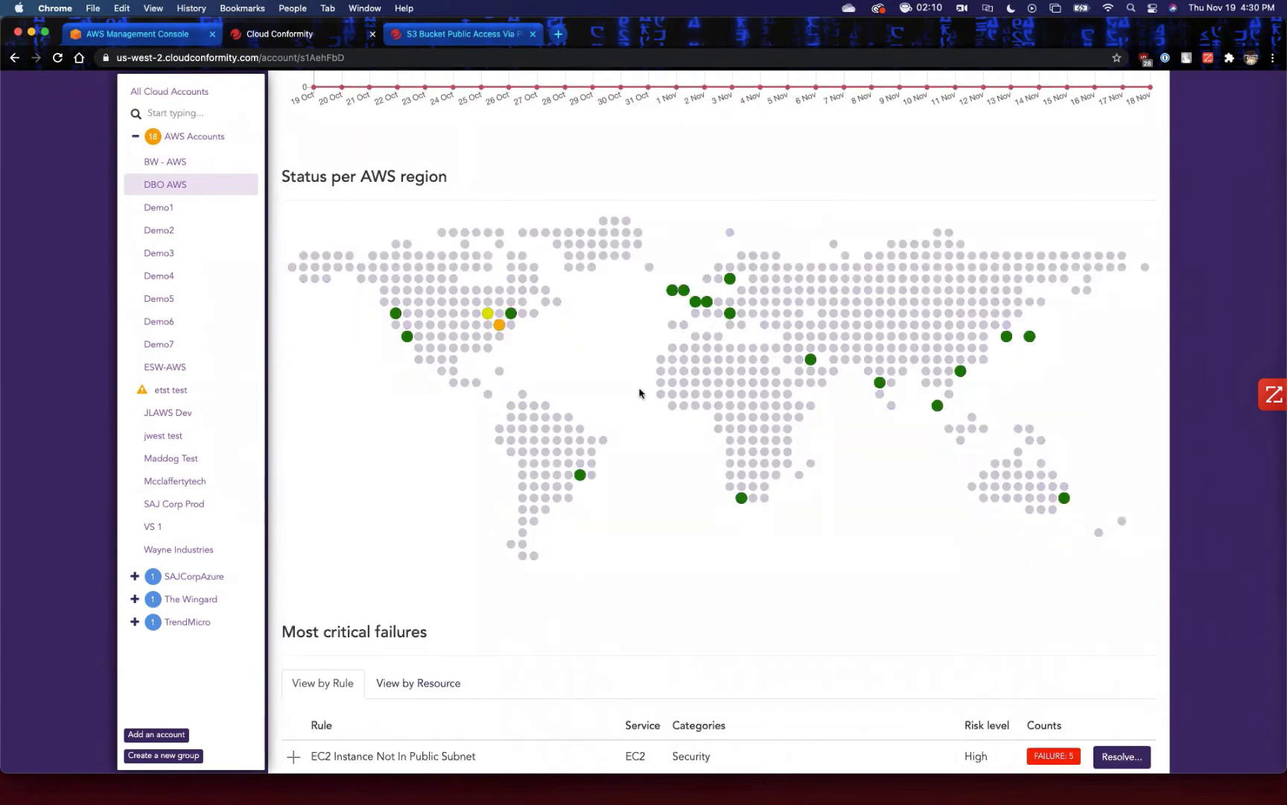
pyautogui.scroll(-6, 639, 392)
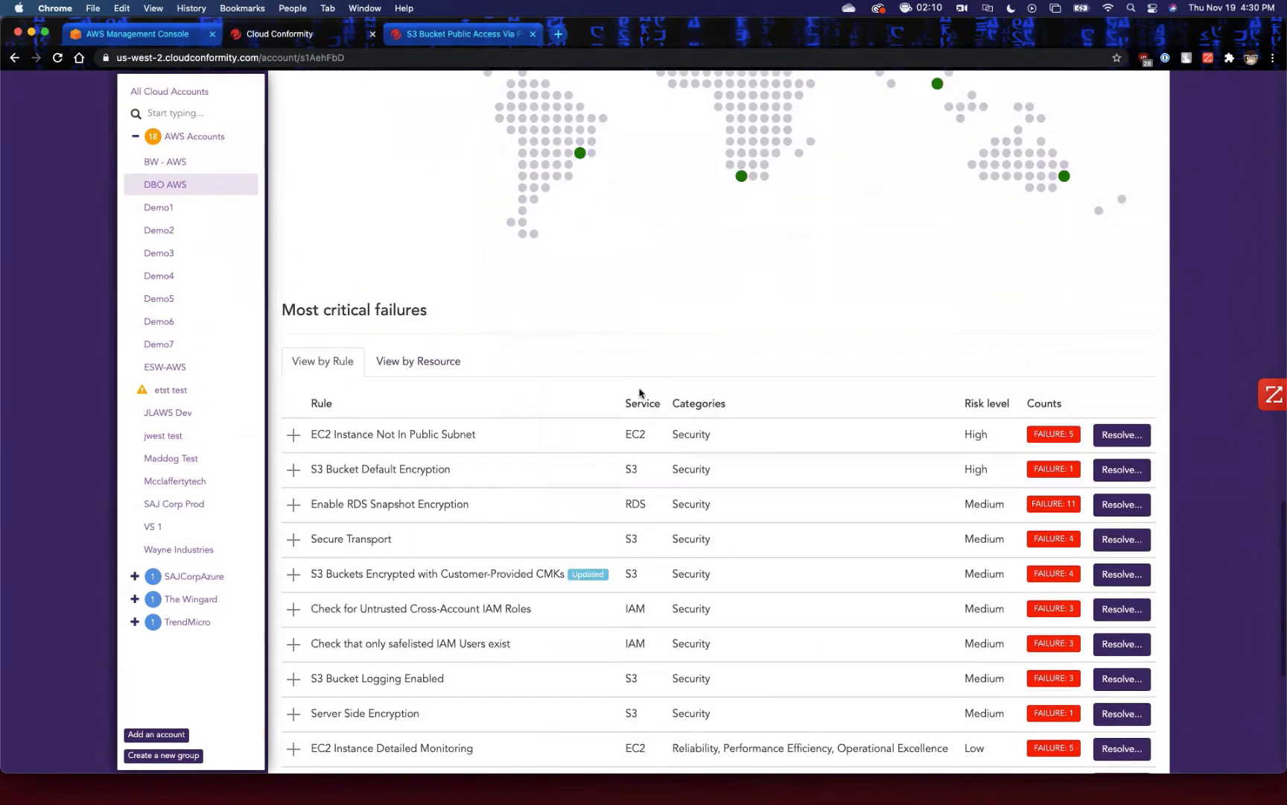
pyautogui.scroll(20, 767, 468)
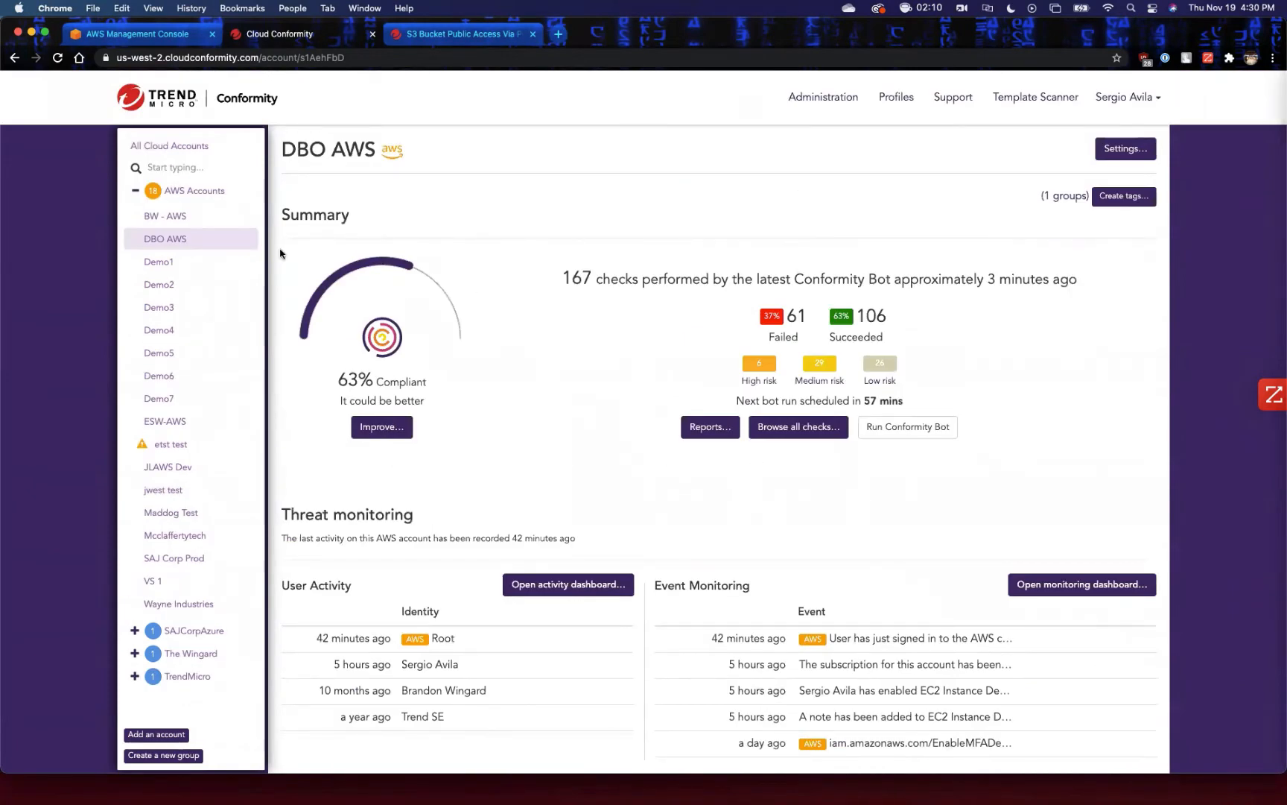
# Browse all checks for the DBO AWS account and group them by standard or framework.
pyautogui.moveTo(194, 249)
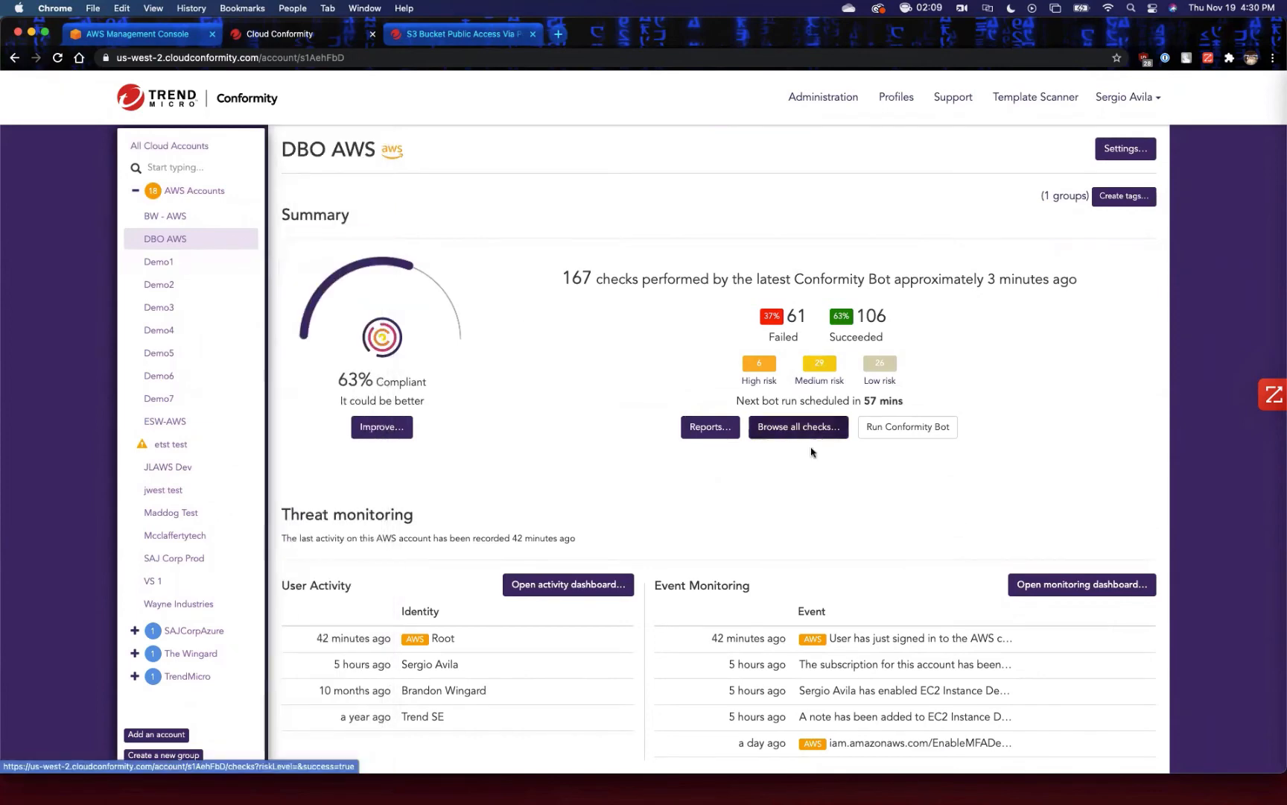
pyautogui.click(796, 427)
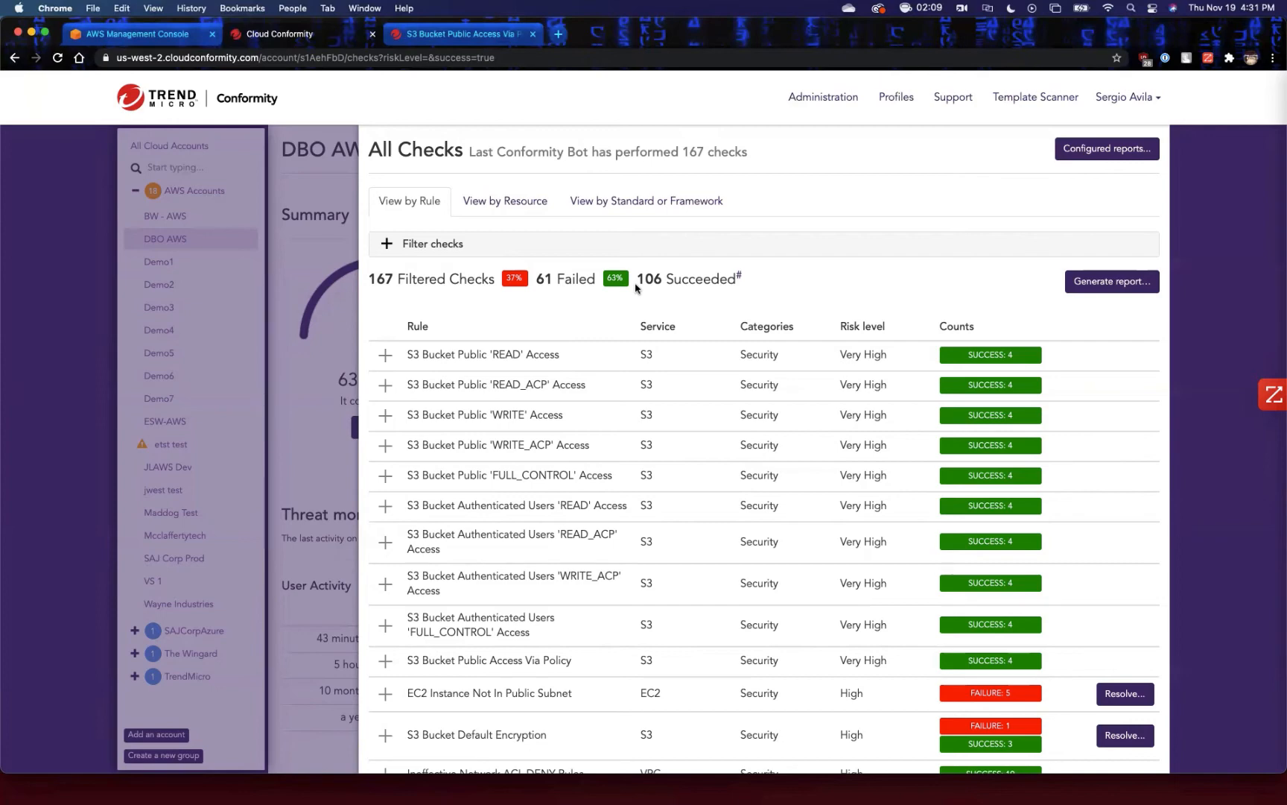
pyautogui.click(623, 207)
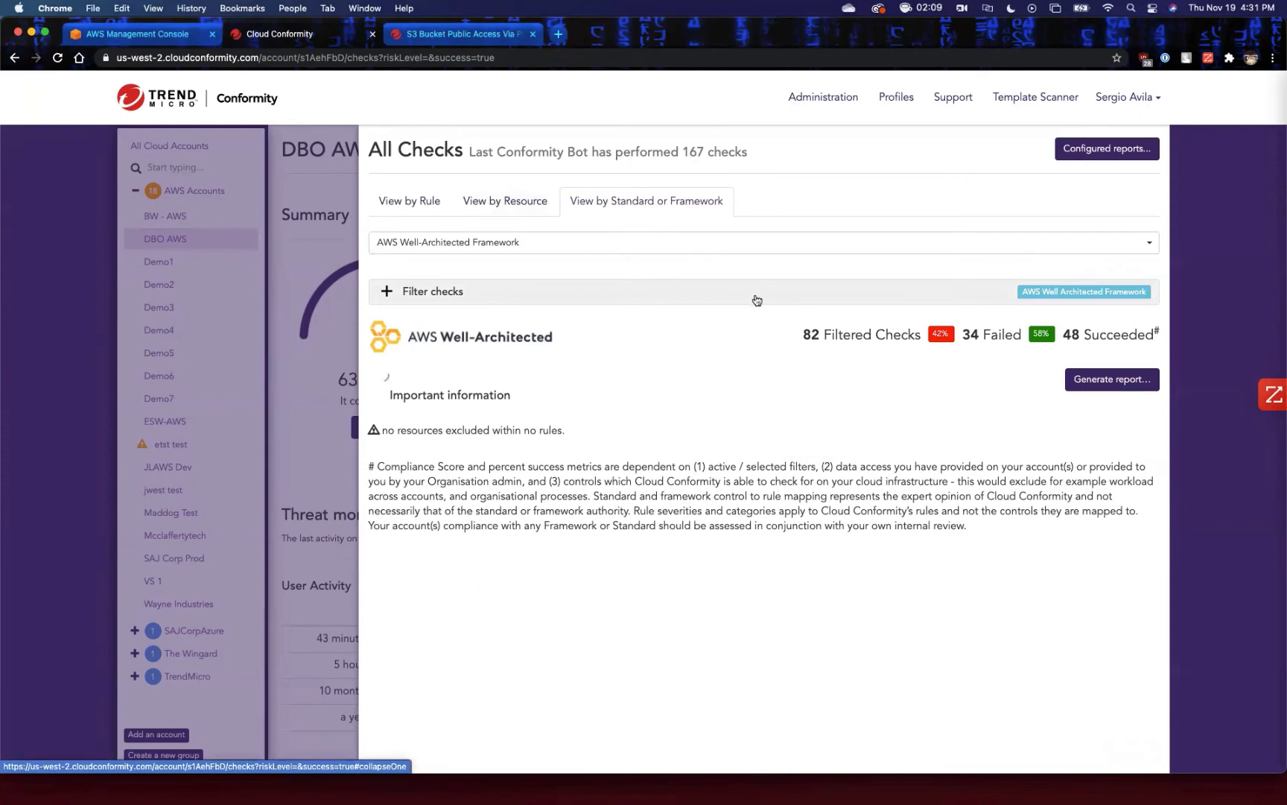
# Show the checks for the NIST 800-53 (Rev. 4) framework and expand the AC-4 Information Flow Enforcement control.
pyautogui.click(745, 252)
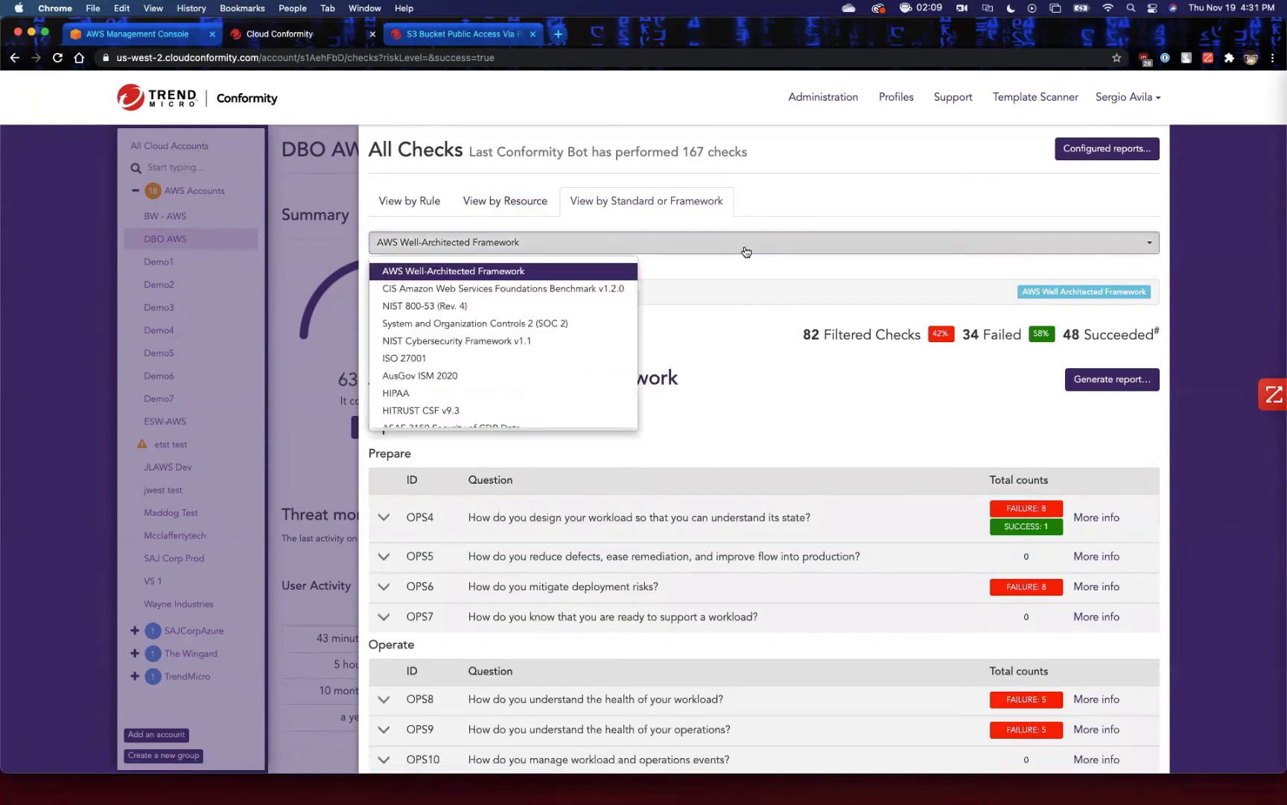
pyautogui.click(424, 306)
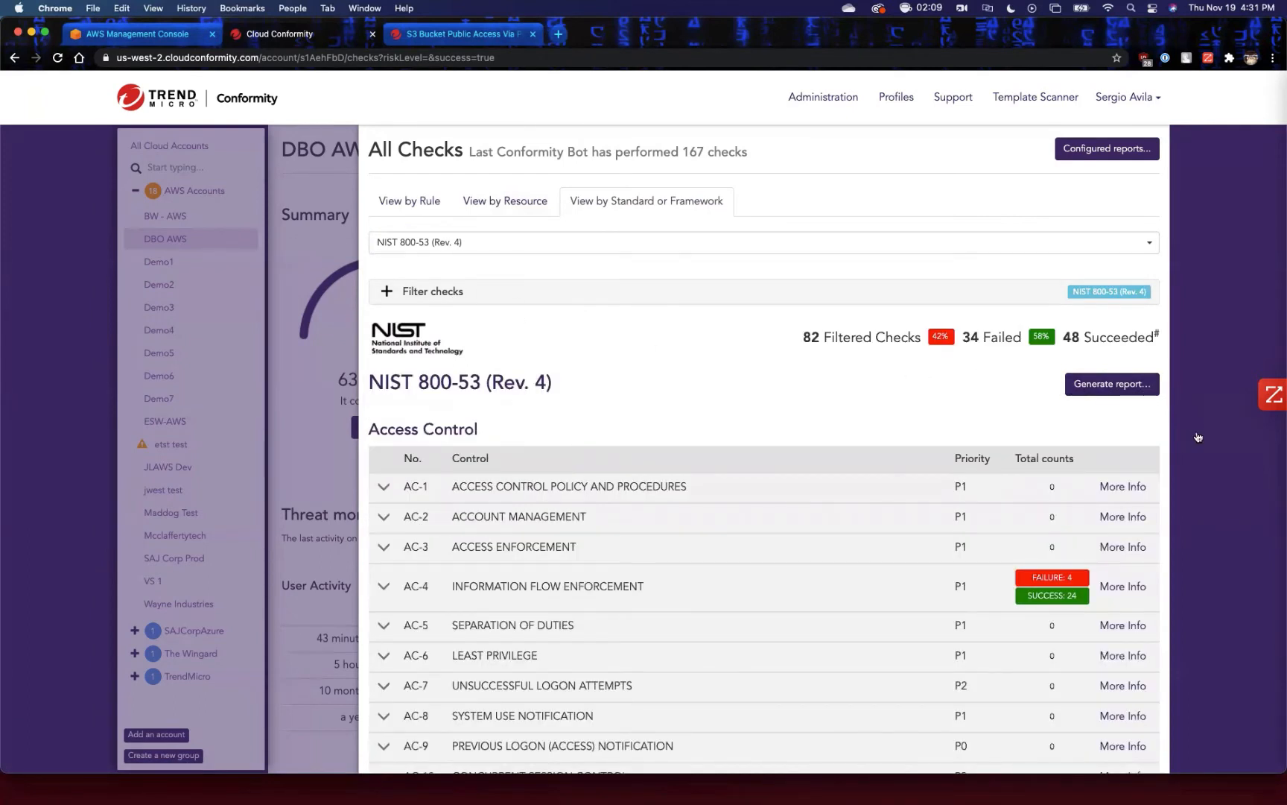
pyautogui.scroll(-5, 1198, 438)
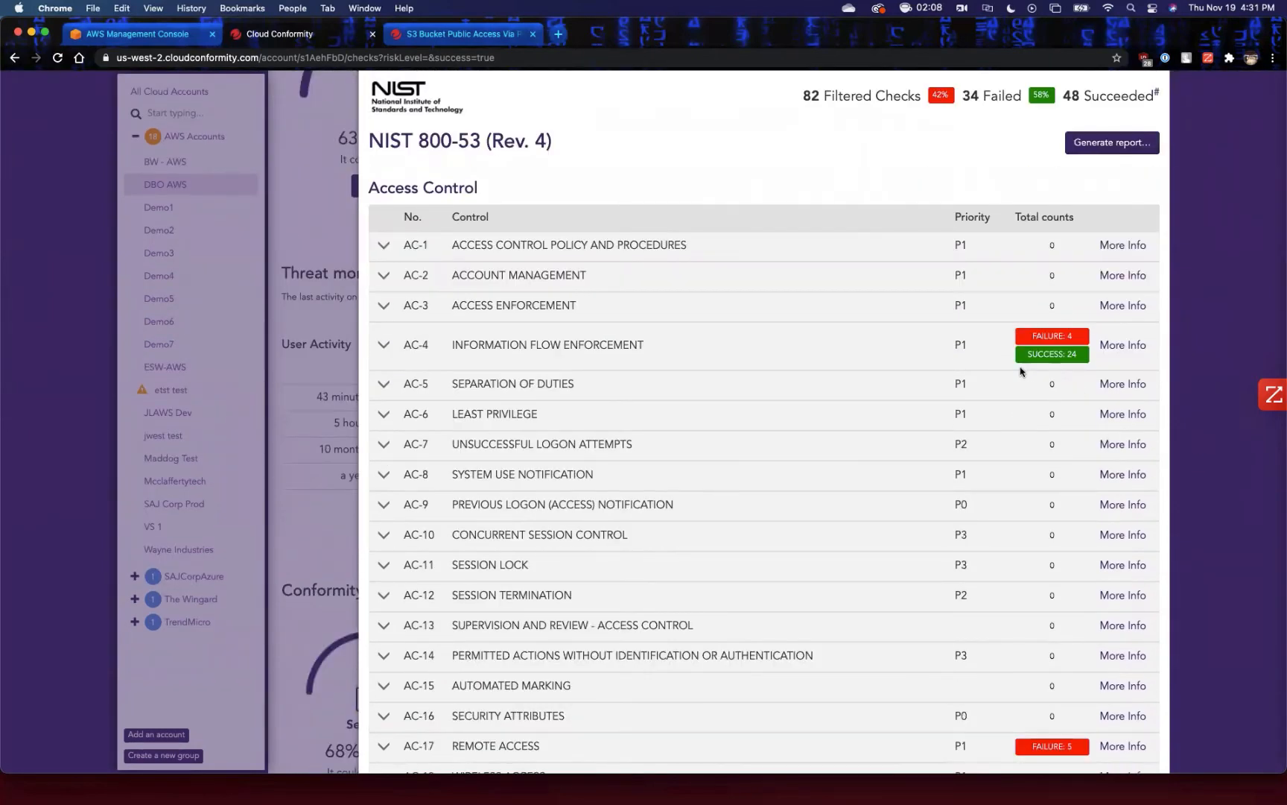
pyautogui.click(383, 347)
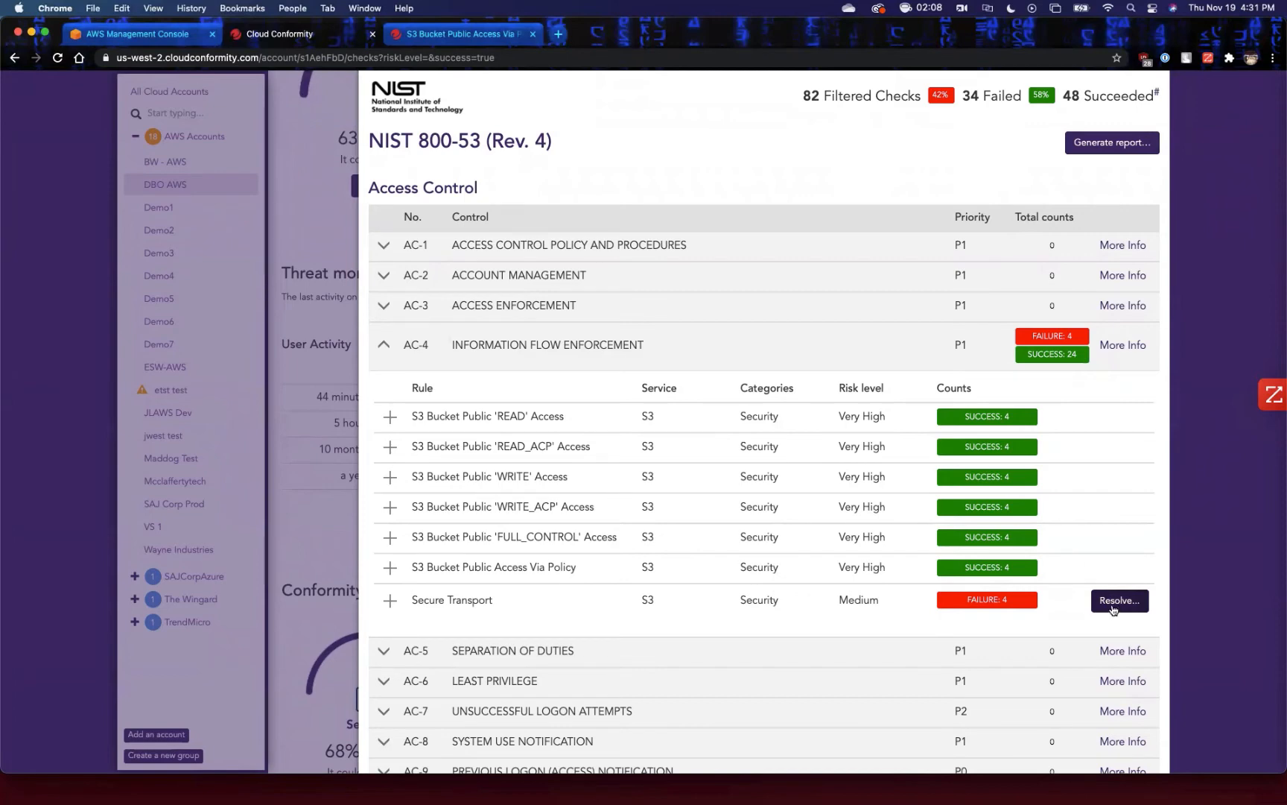
# Close the S3 Bucket Public Access Via Policy knowledge base page and collapse the AC-4 control.
pyautogui.click(514, 38)
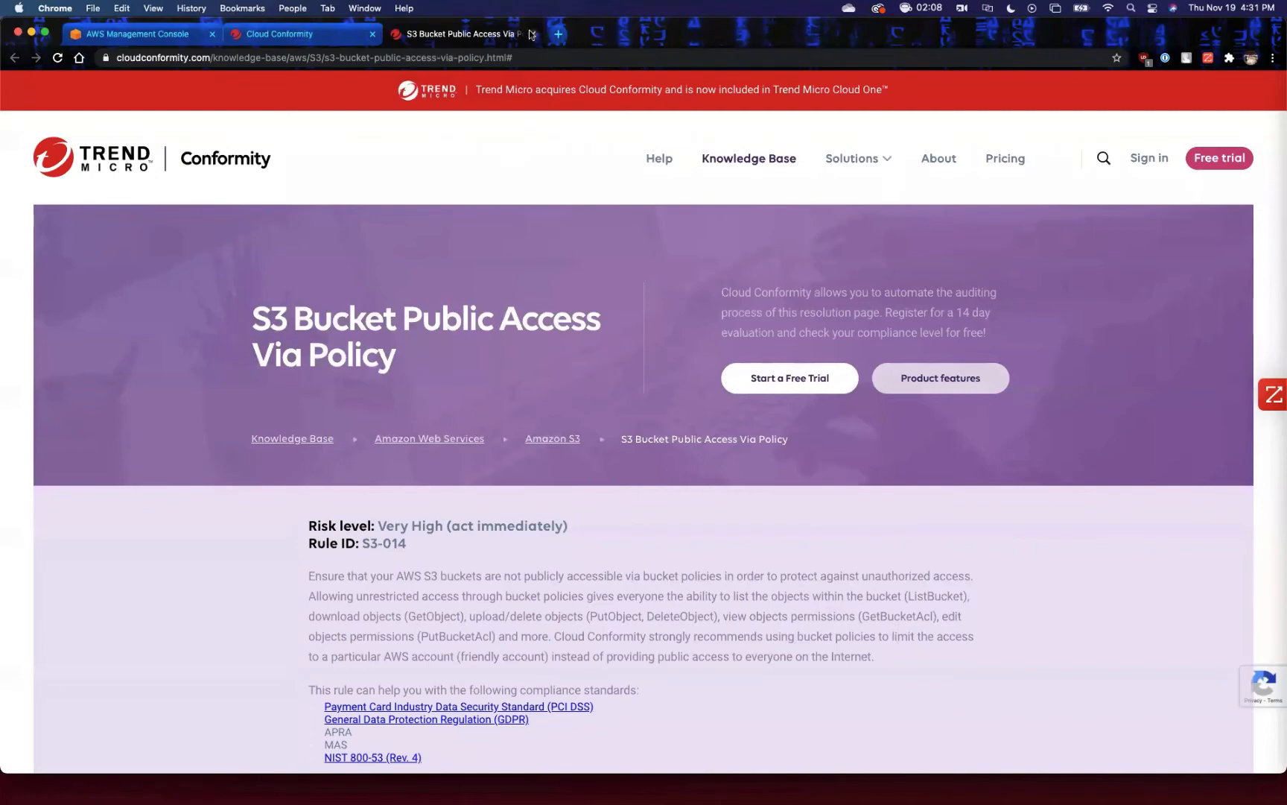
pyautogui.click(531, 34)
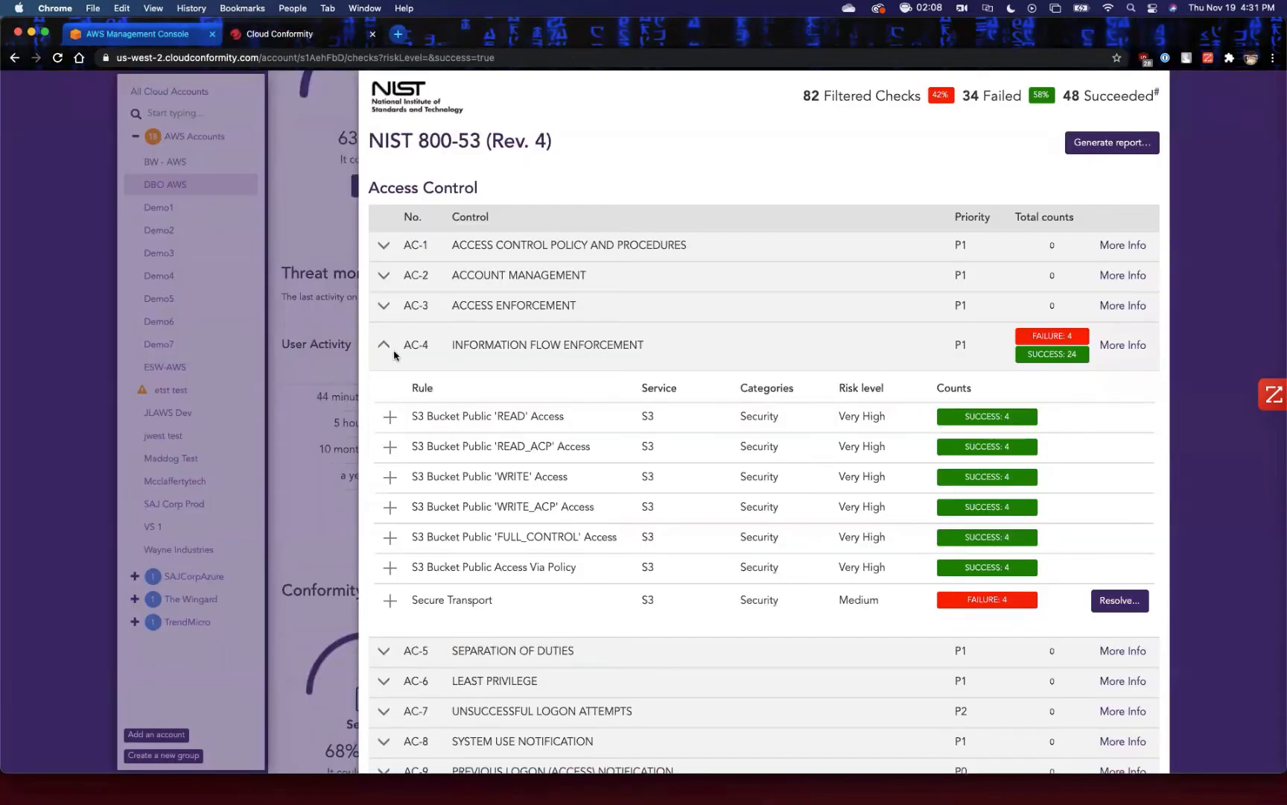
pyautogui.click(384, 345)
# Look over the remaining NIST controls, switch the framework to HIPAA and review its regulatory citations.
pyautogui.scroll(-10, 747, 451)
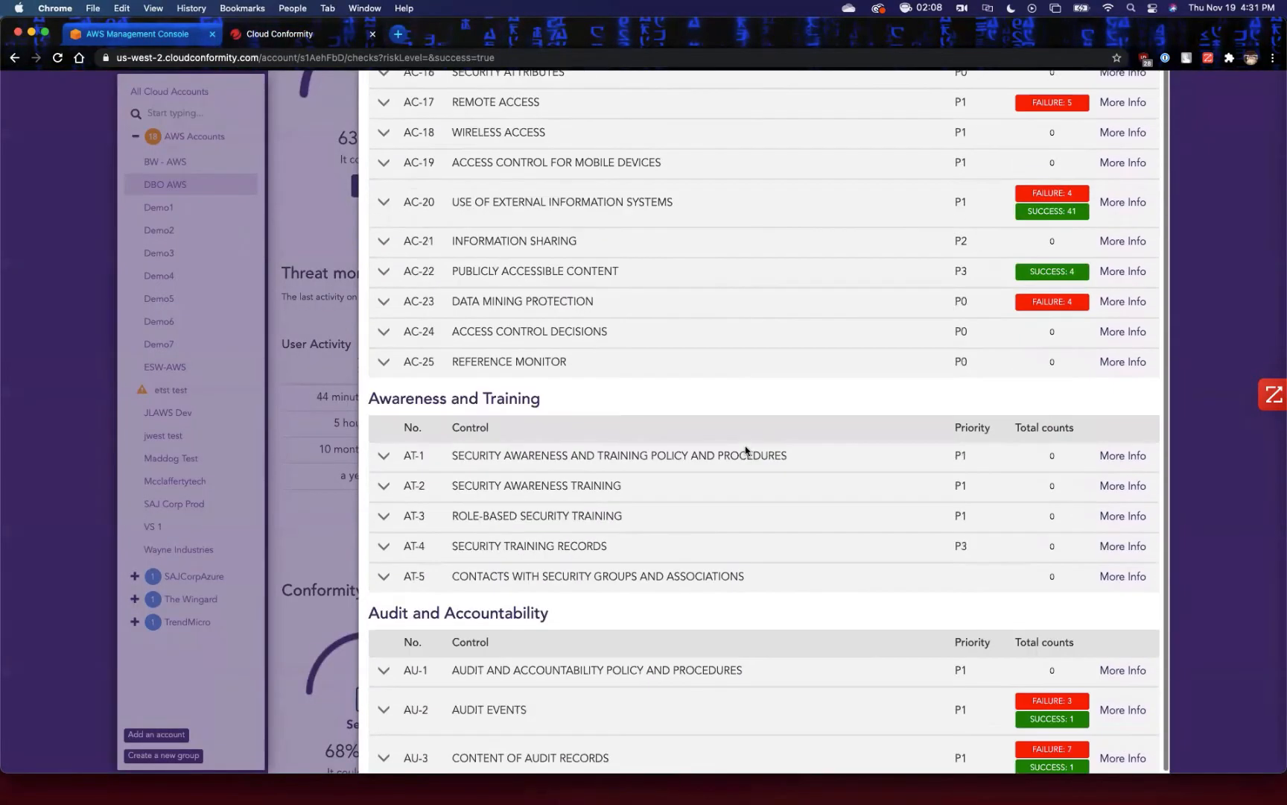
pyautogui.scroll(10, 746, 450)
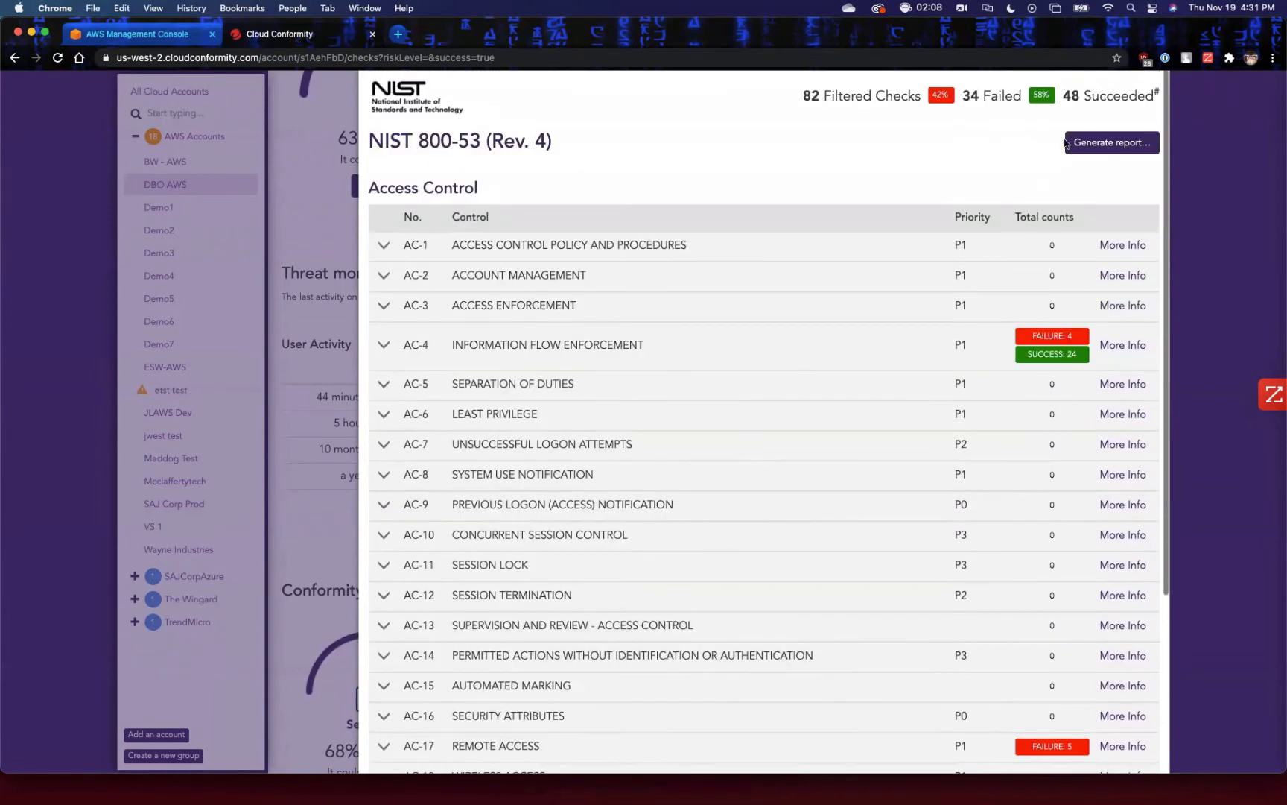
pyautogui.scroll(4, 781, 192)
pyautogui.click(638, 244)
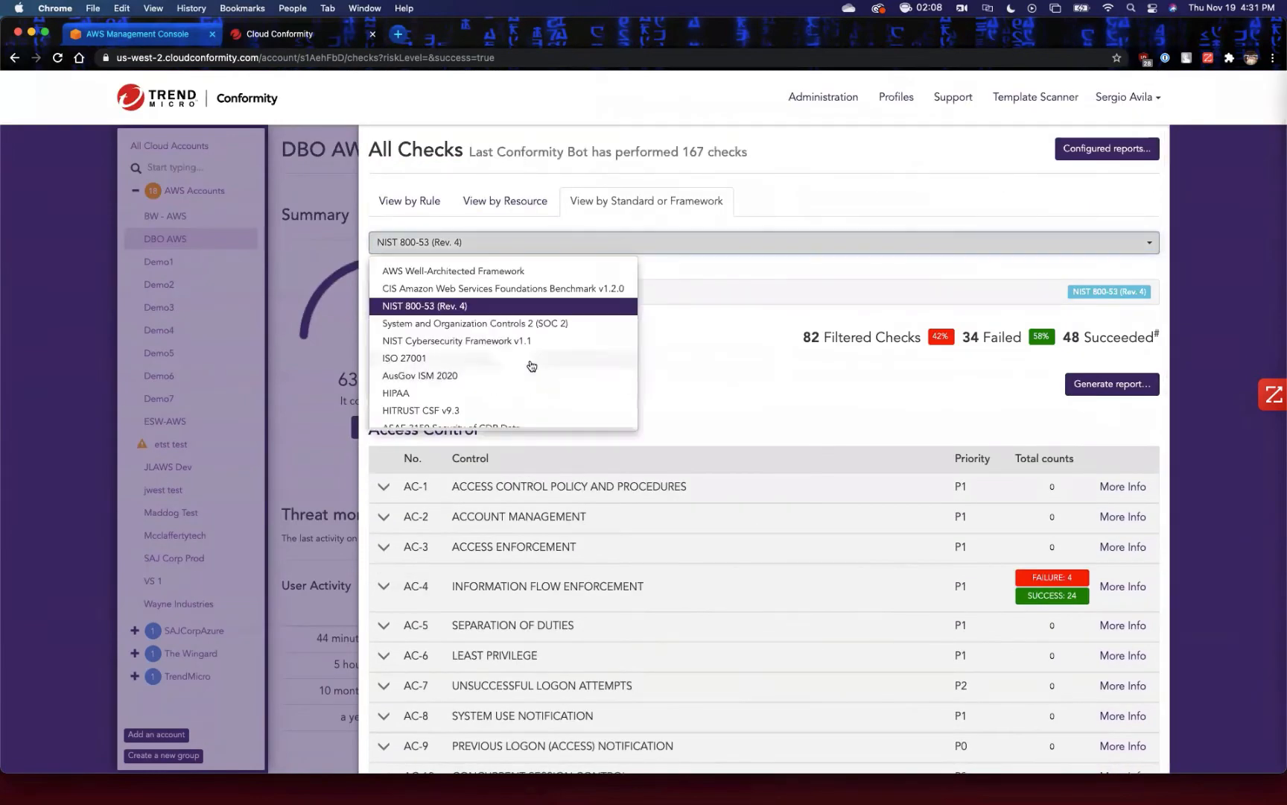
pyautogui.click(429, 393)
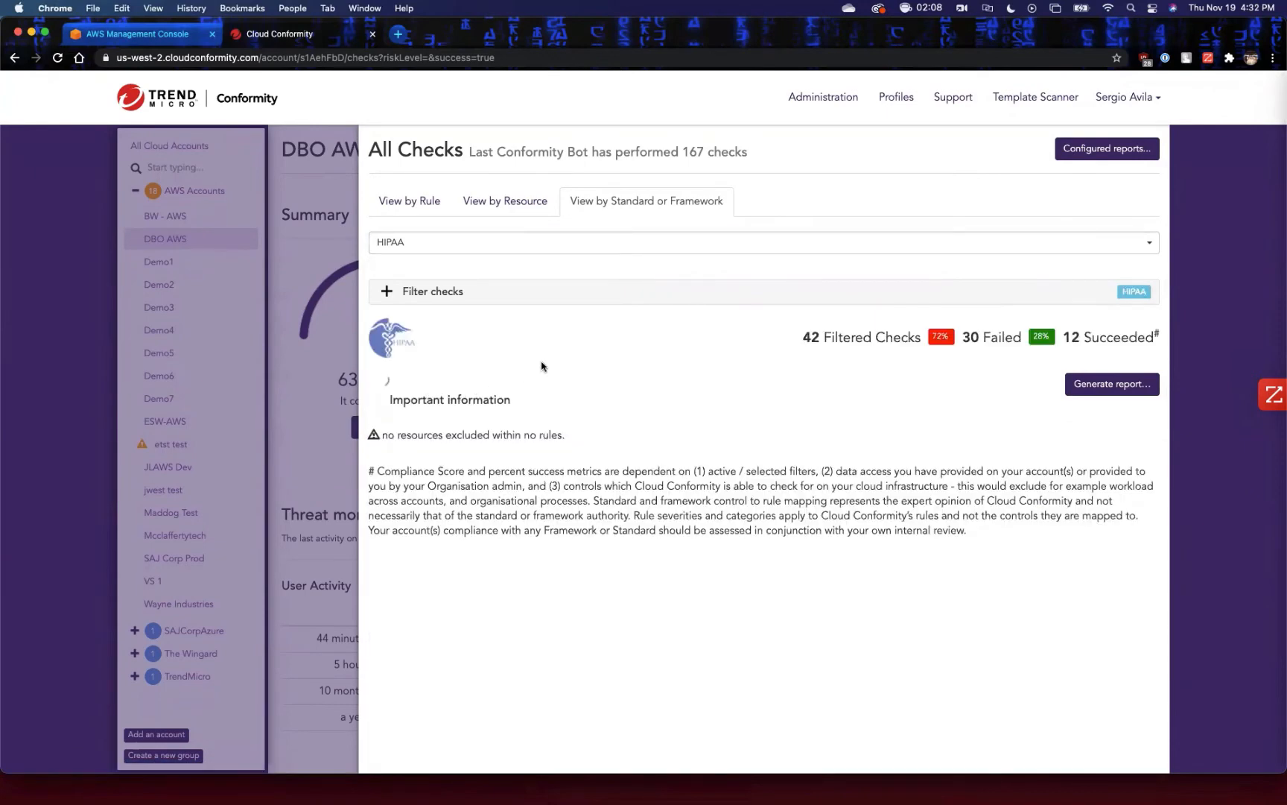
pyautogui.scroll(-4, 647, 394)
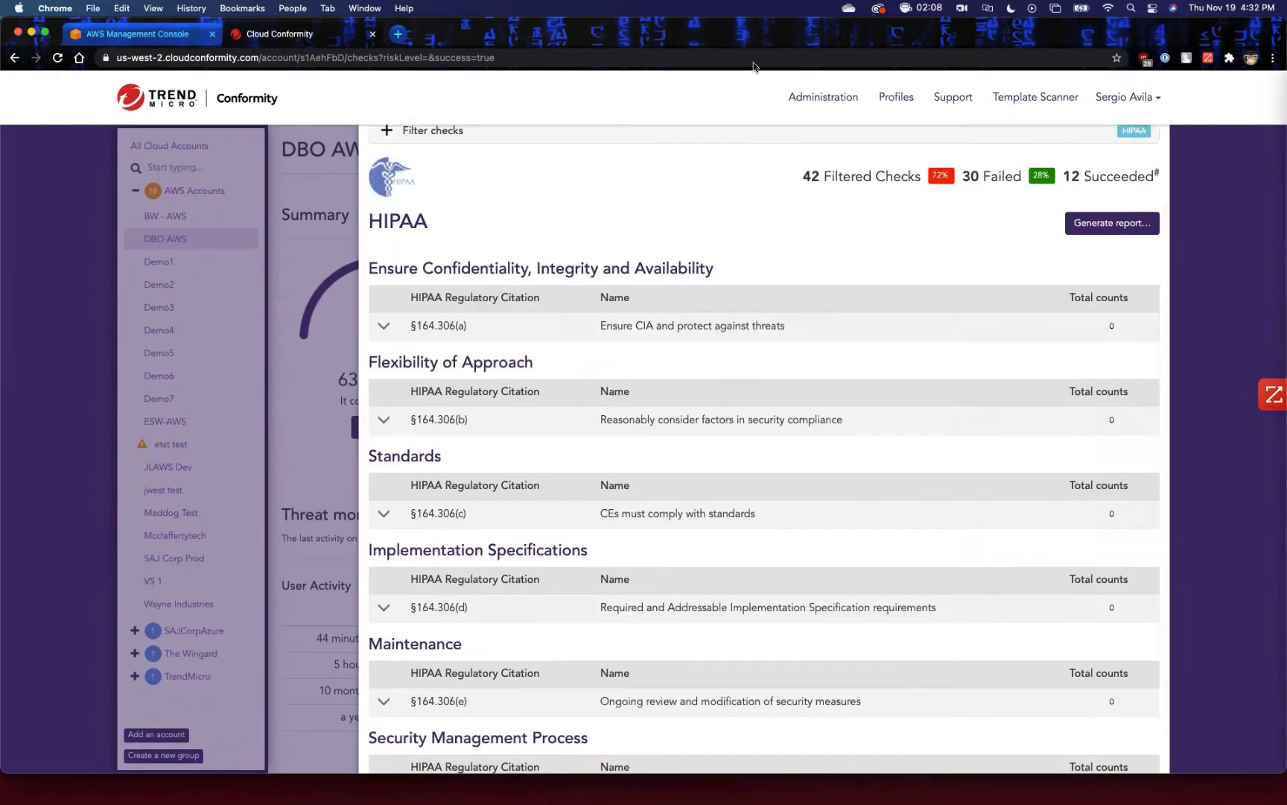
pyautogui.scroll(-4, 838, 489)
pyautogui.scroll(8, 825, 497)
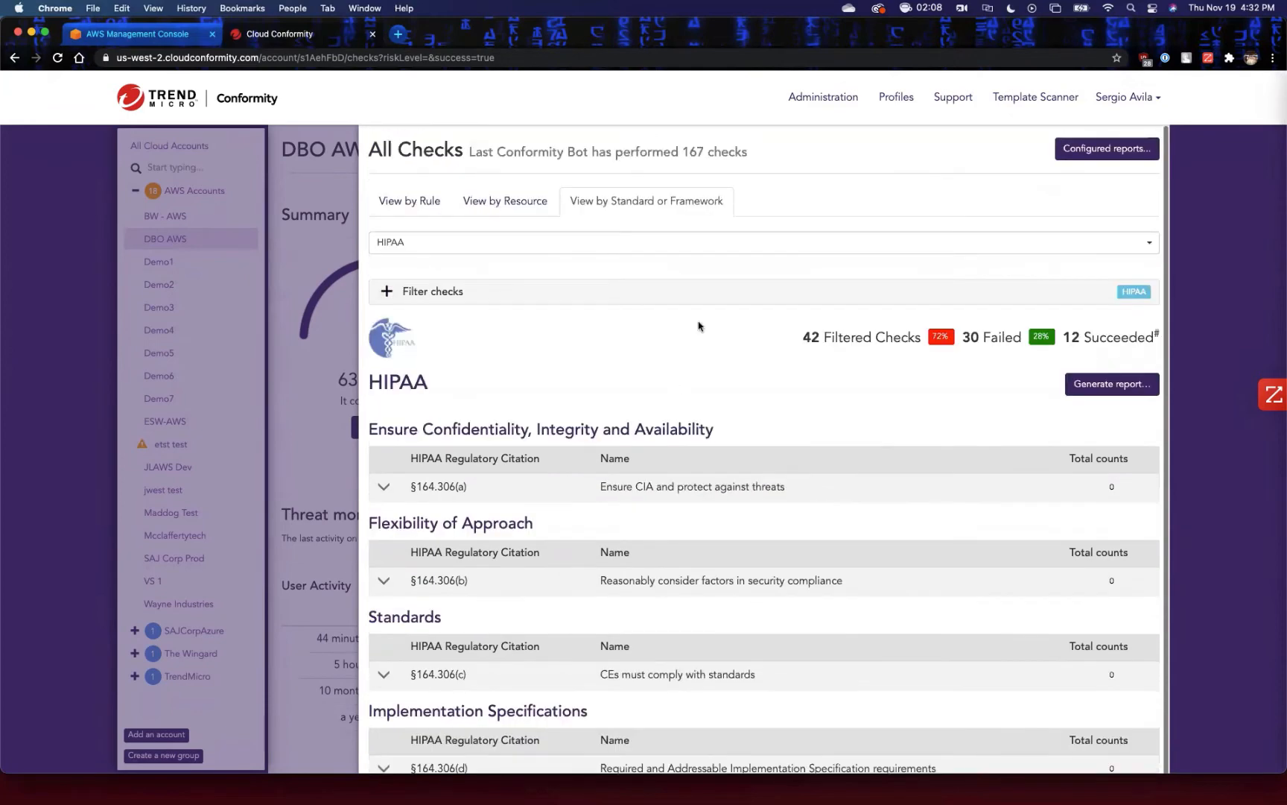
# Switch the framework to PCI DSS v3.2.1 and review its requirements and check counts.
pyautogui.click(675, 251)
pyautogui.scroll(-2, 507, 365)
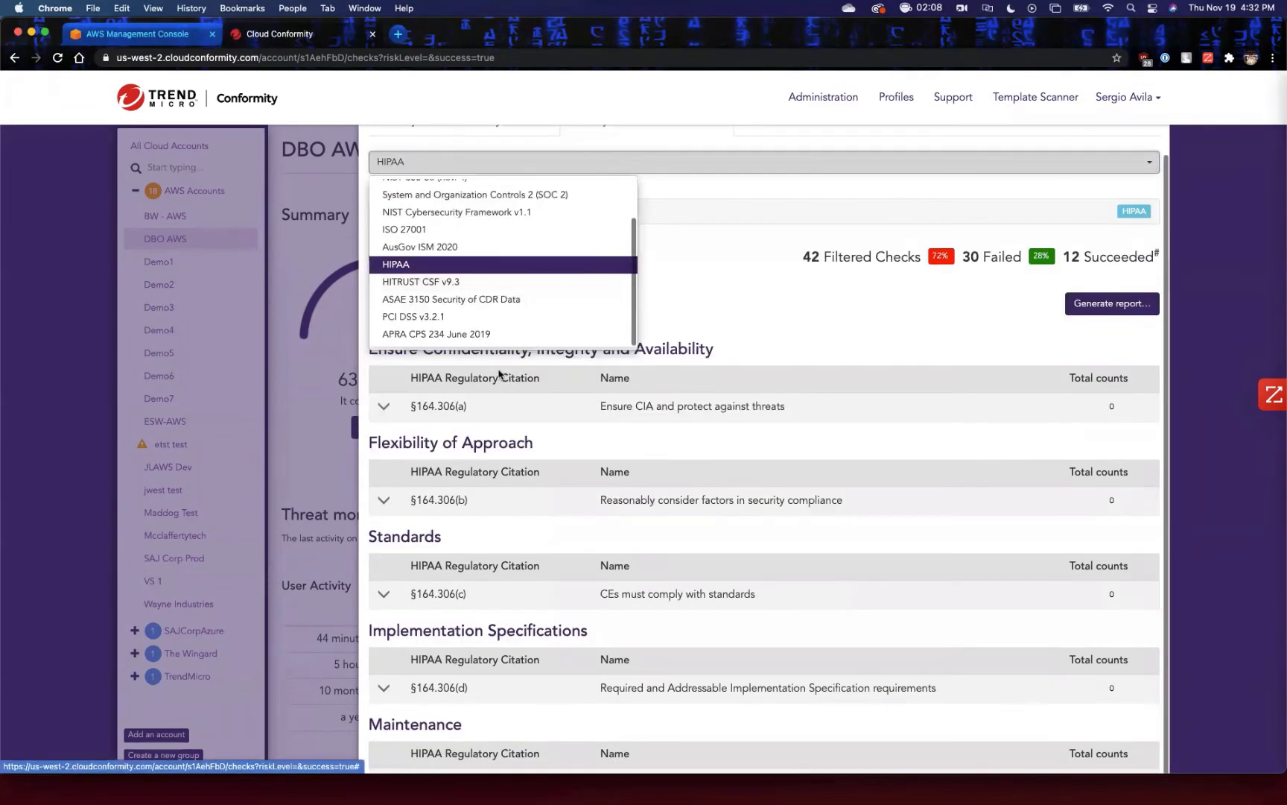
pyautogui.click(414, 317)
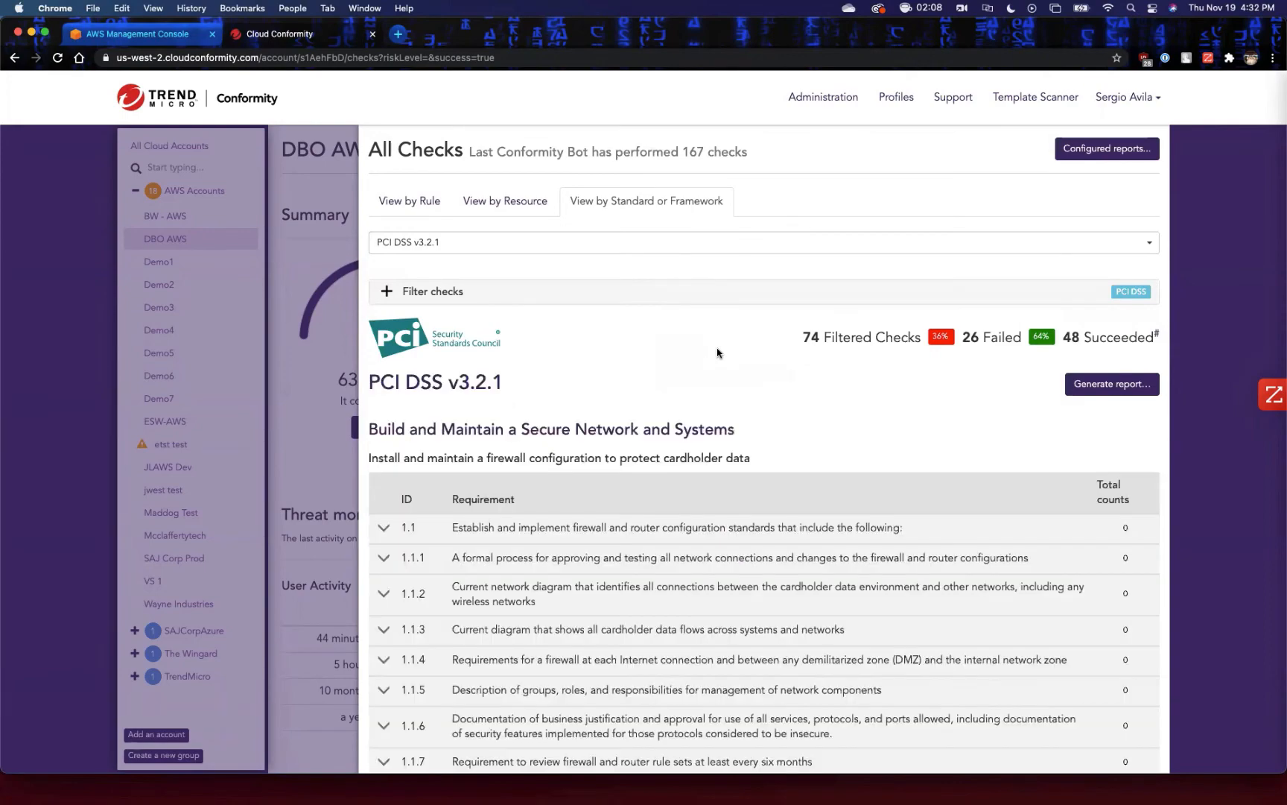
pyautogui.scroll(-10, 719, 352)
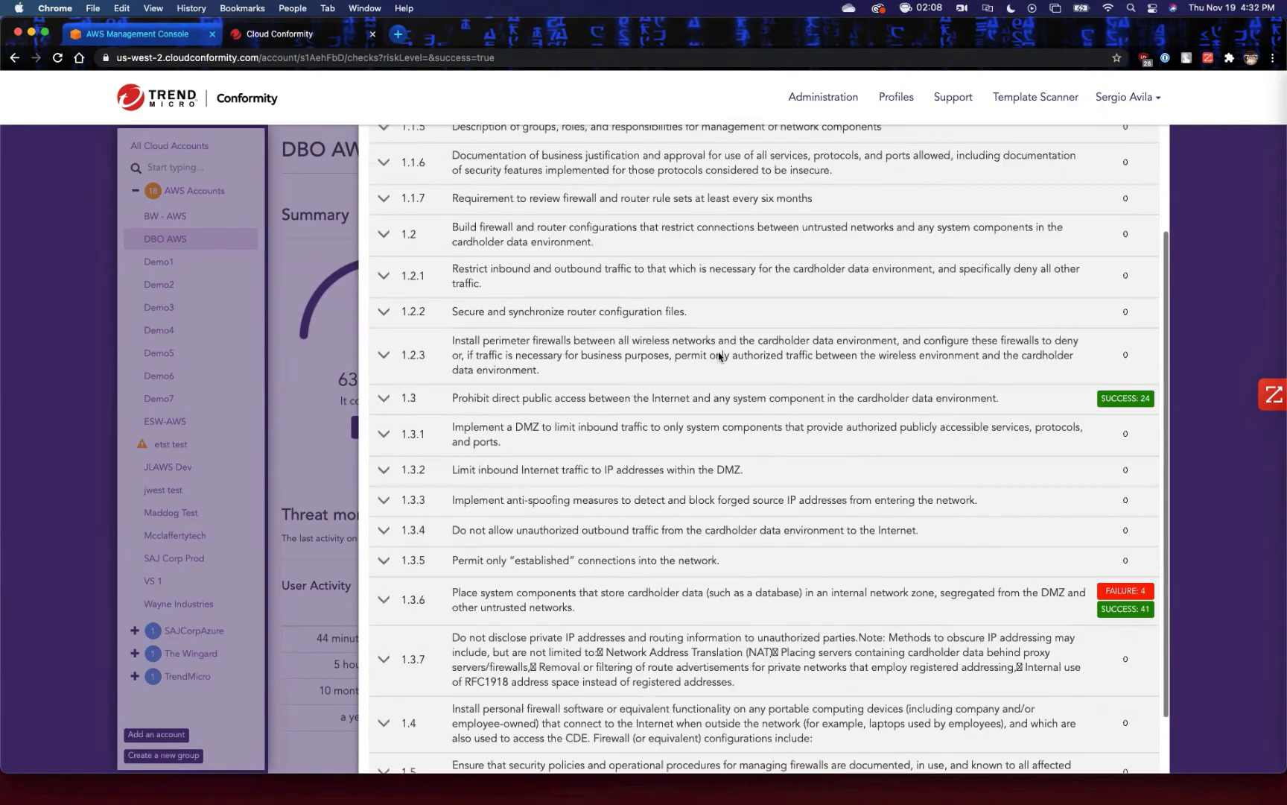
pyautogui.scroll(10, 719, 357)
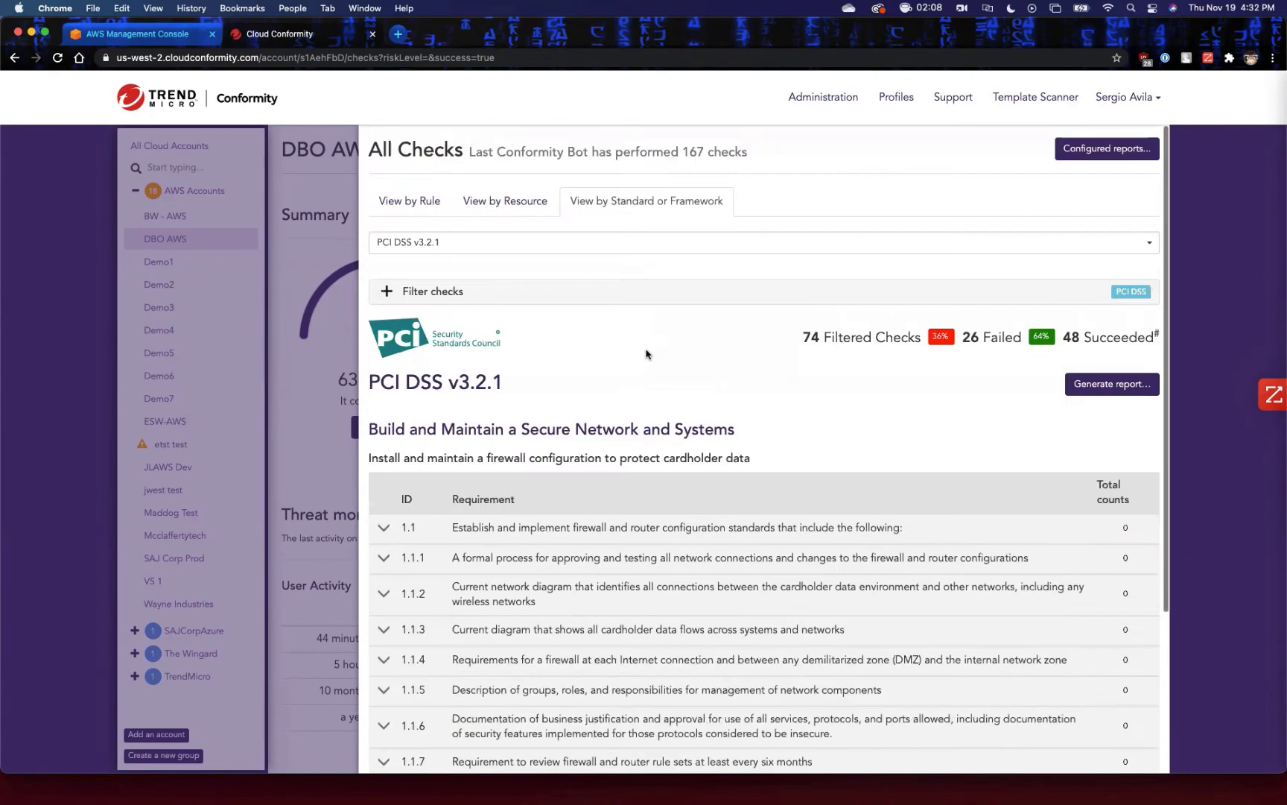
# Return to the checks grouped by rule and expand the check filters to examine the available options.
pyautogui.click(409, 202)
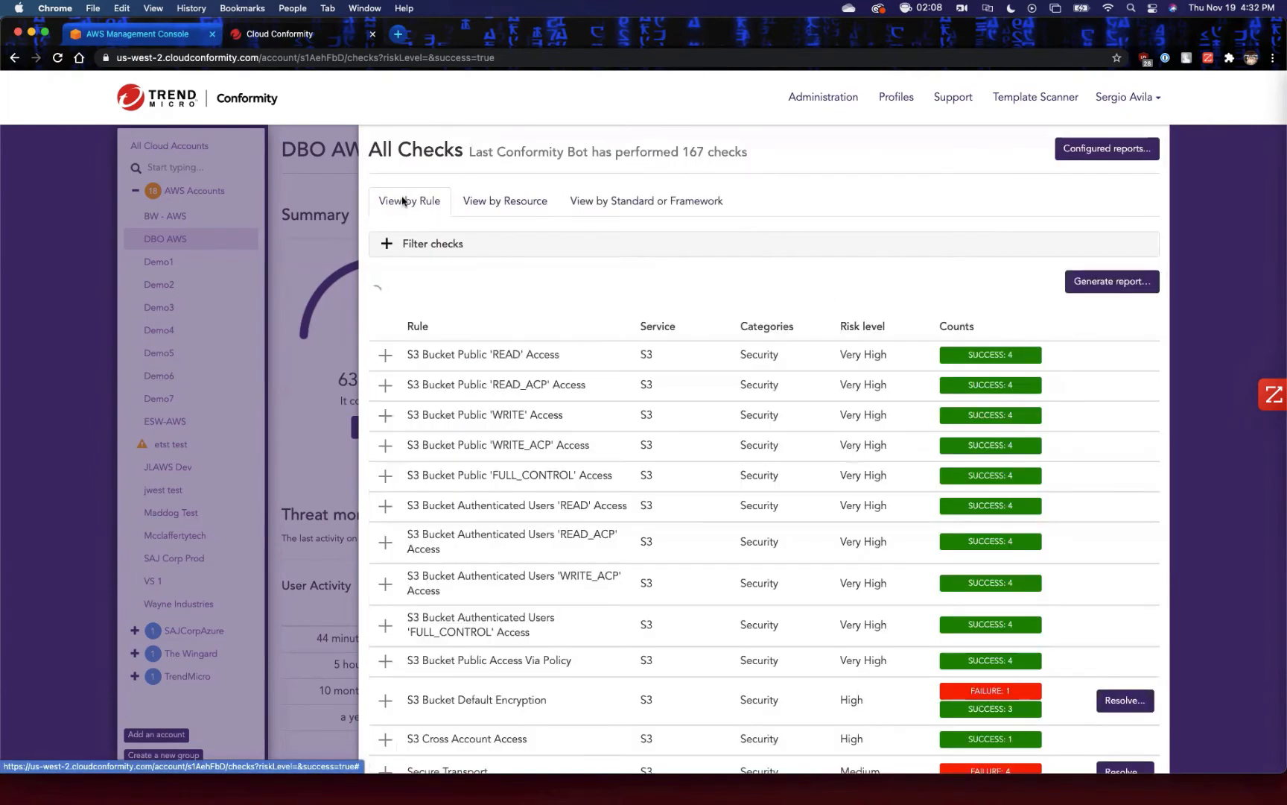
pyautogui.click(410, 255)
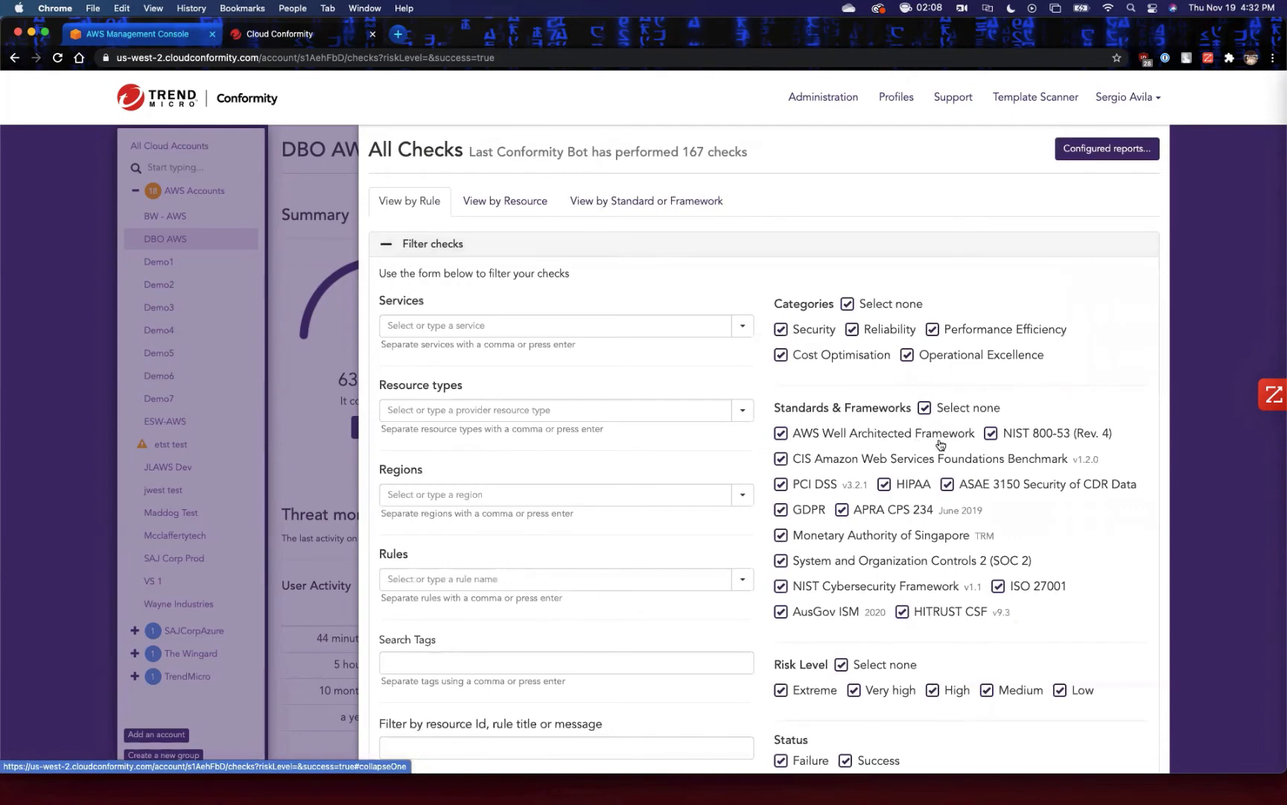
pyautogui.scroll(-5, 941, 447)
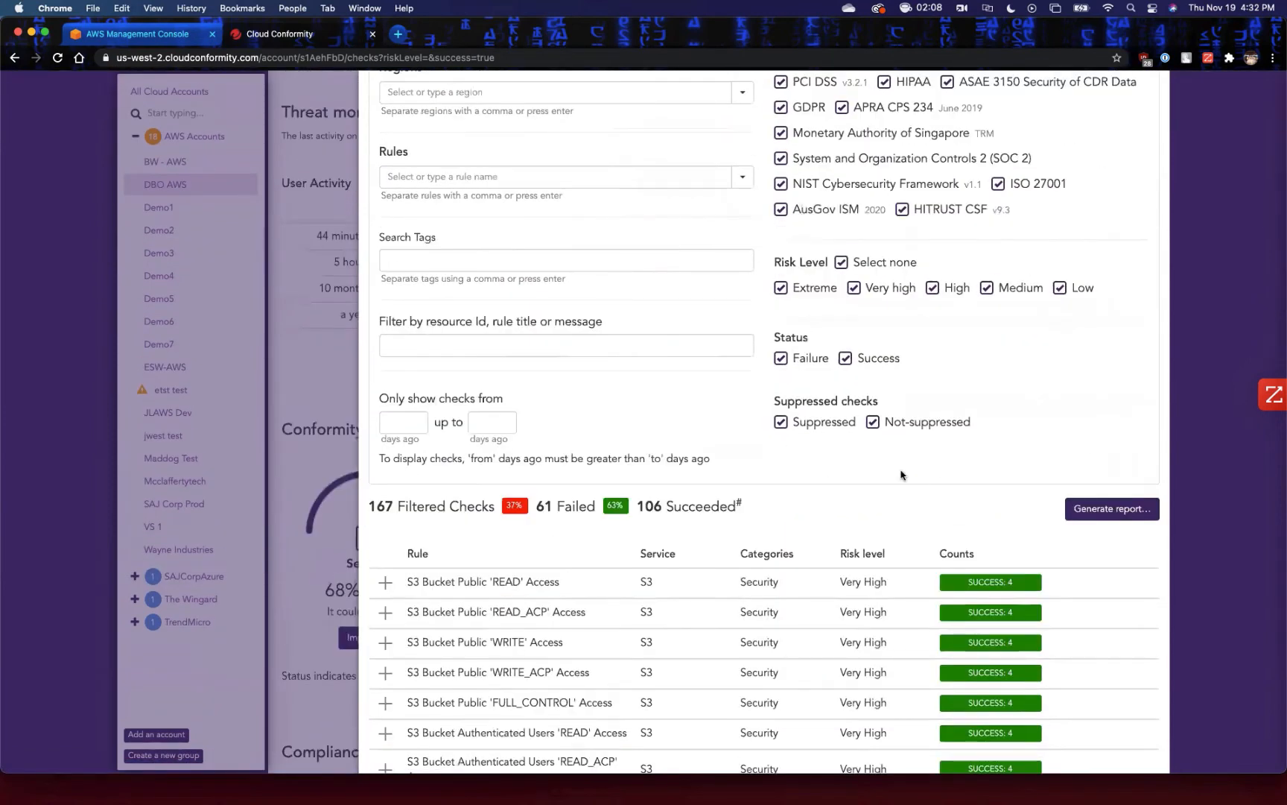
pyautogui.scroll(-1, 940, 455)
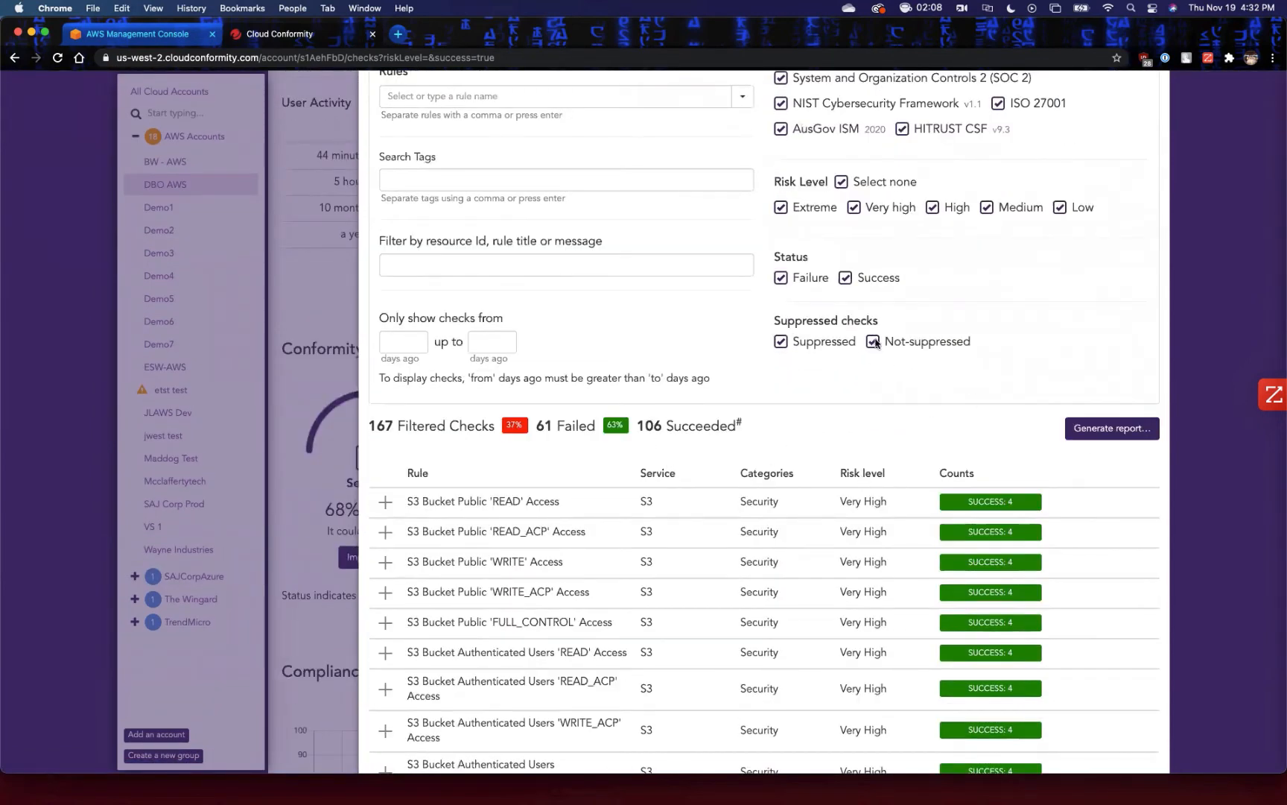
# Filter the checks to failures only by excluding the Success status, and include Success again after reviewing the list.
pyautogui.click(846, 277)
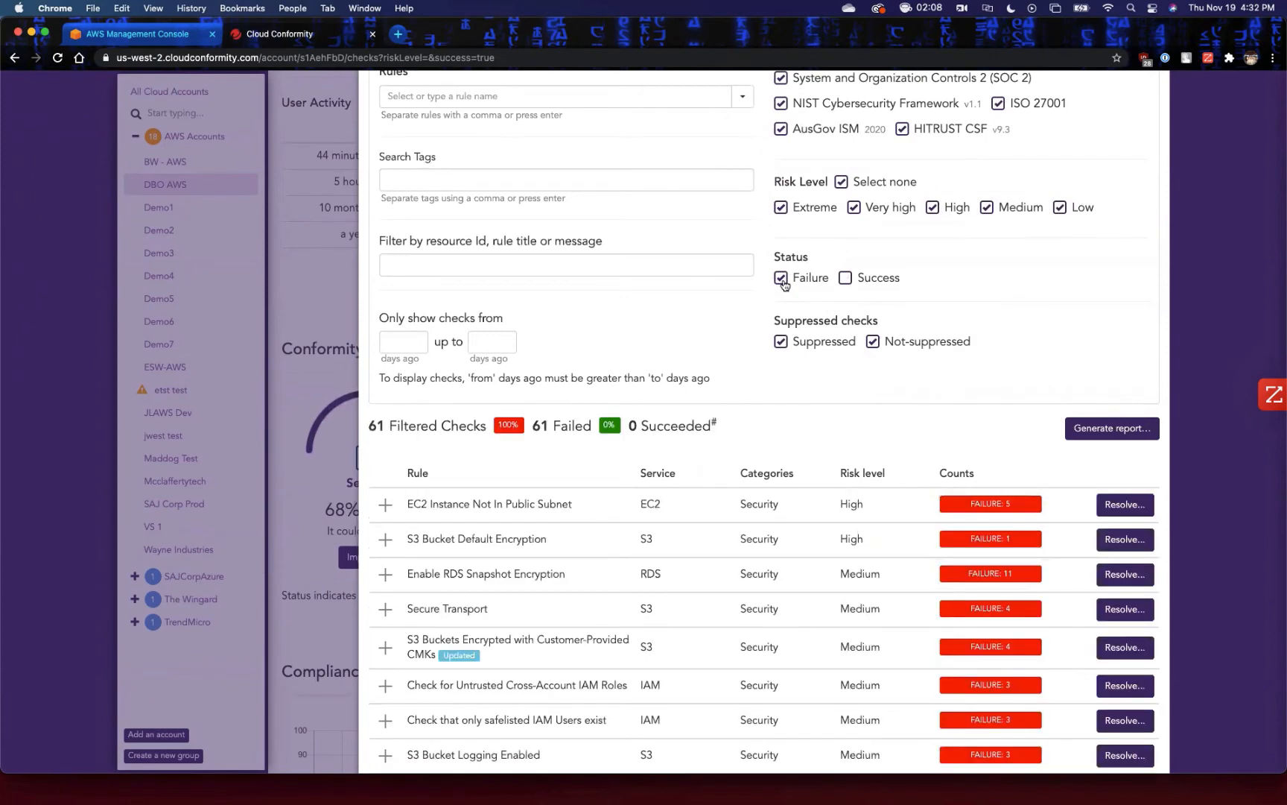
pyautogui.scroll(2, 791, 431)
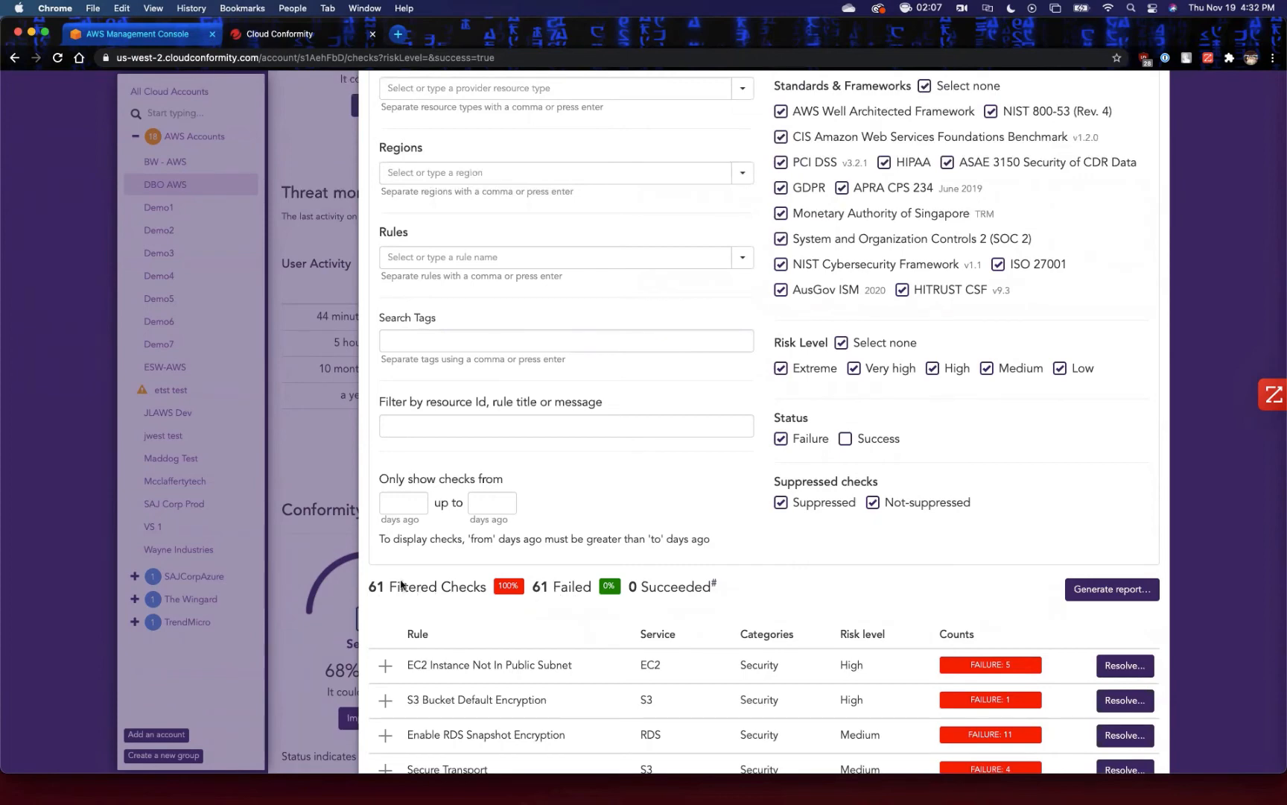
pyautogui.click(848, 440)
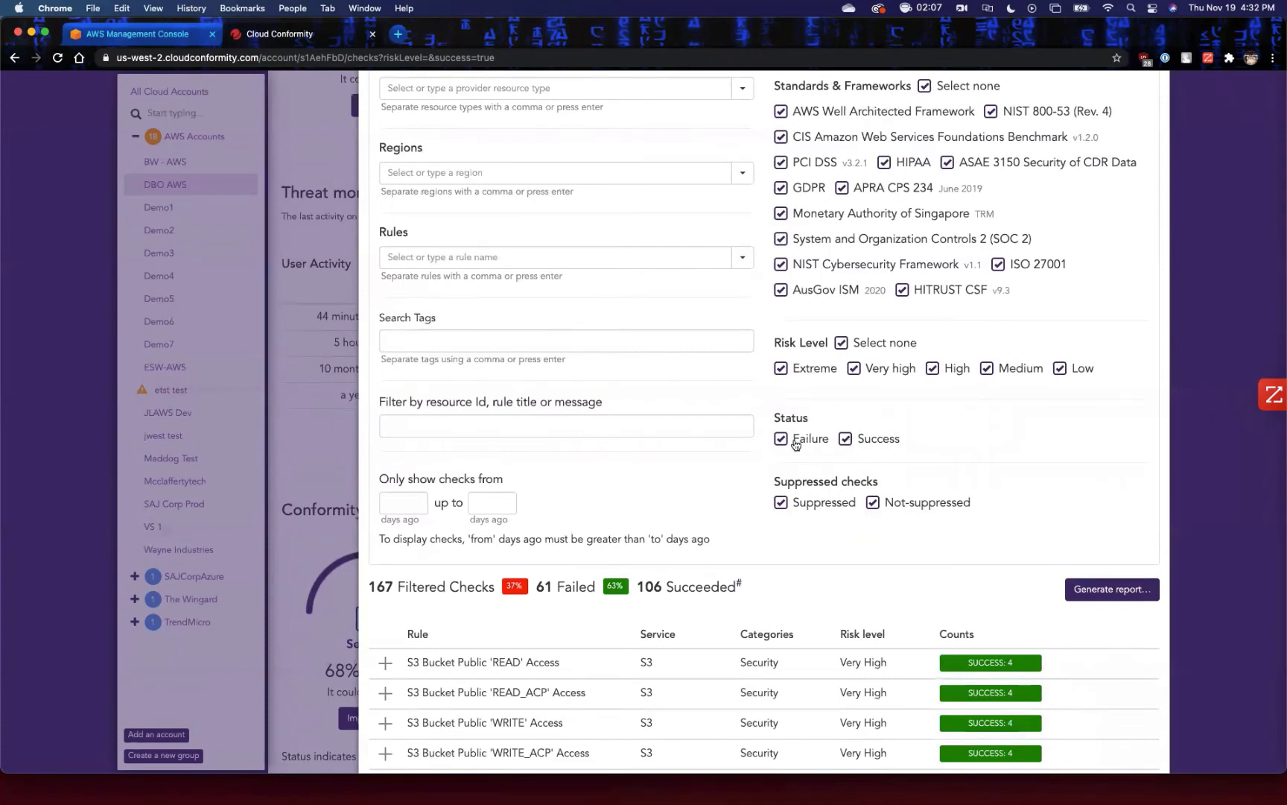
# Limit the checks to failures of High risk and above by excluding Success, Low and Medium, and review the filtered rules.
pyautogui.click(848, 440)
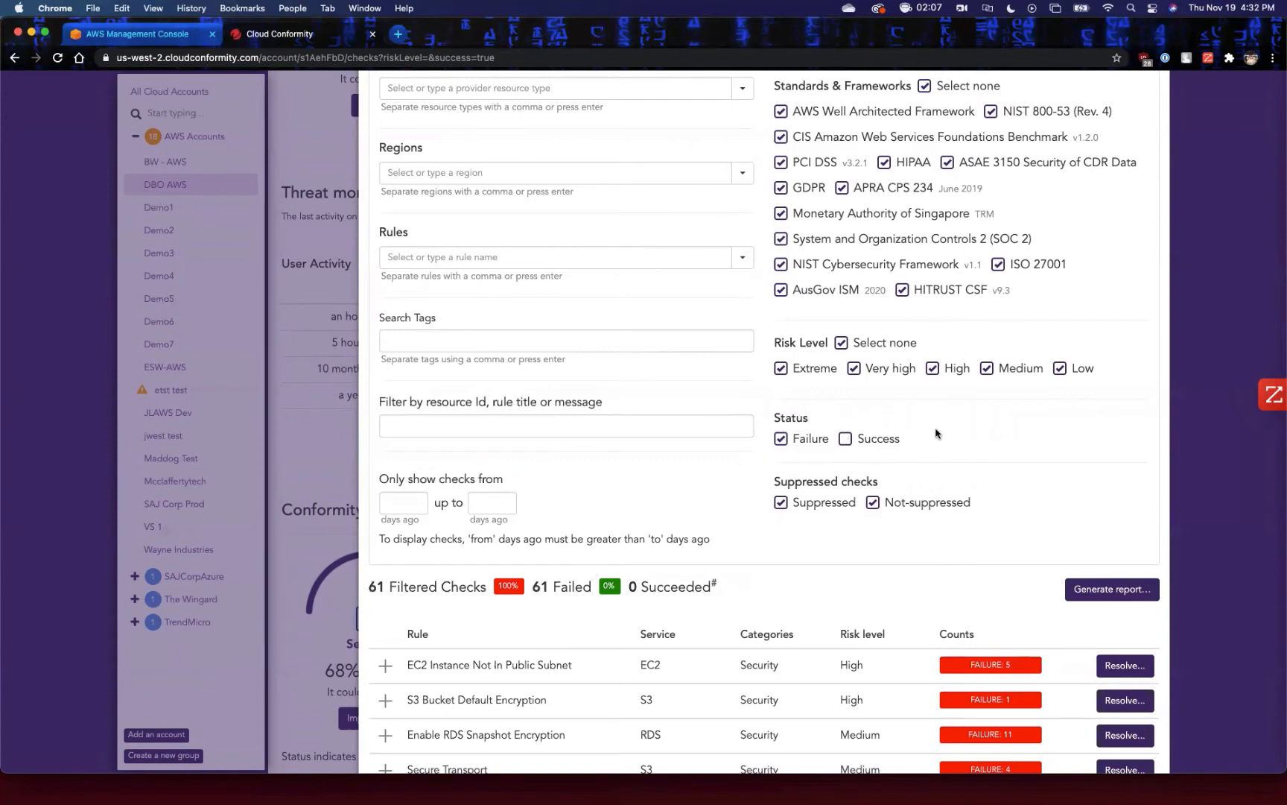
pyautogui.click(1060, 370)
pyautogui.click(985, 369)
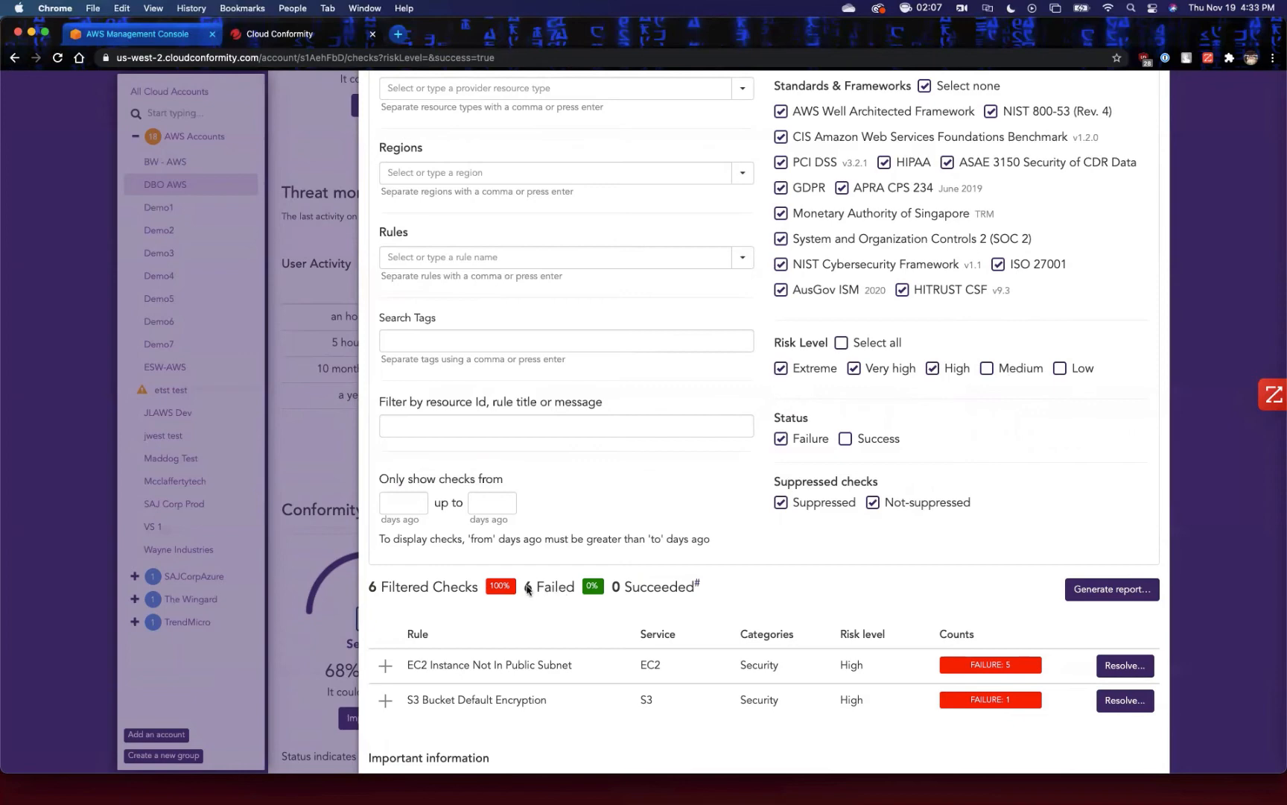
pyautogui.scroll(-2, 805, 611)
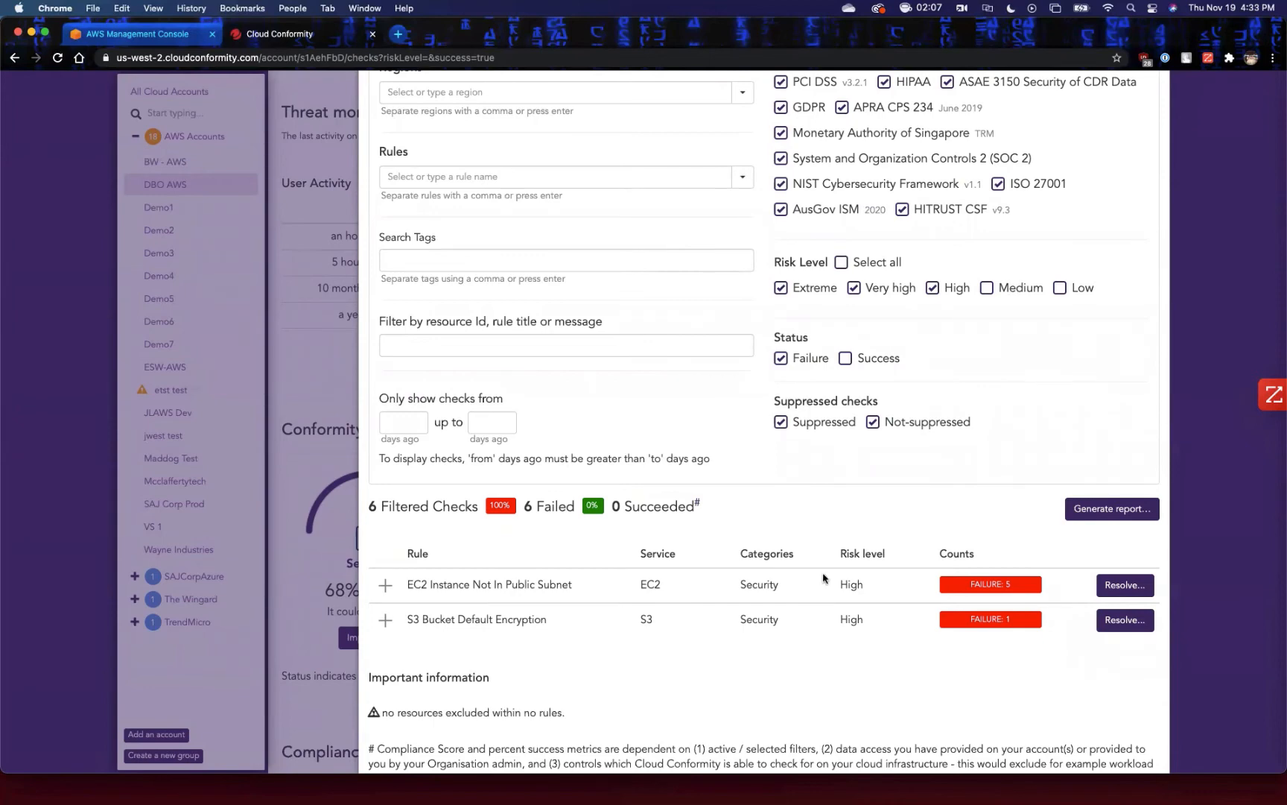
pyautogui.scroll(8, 815, 532)
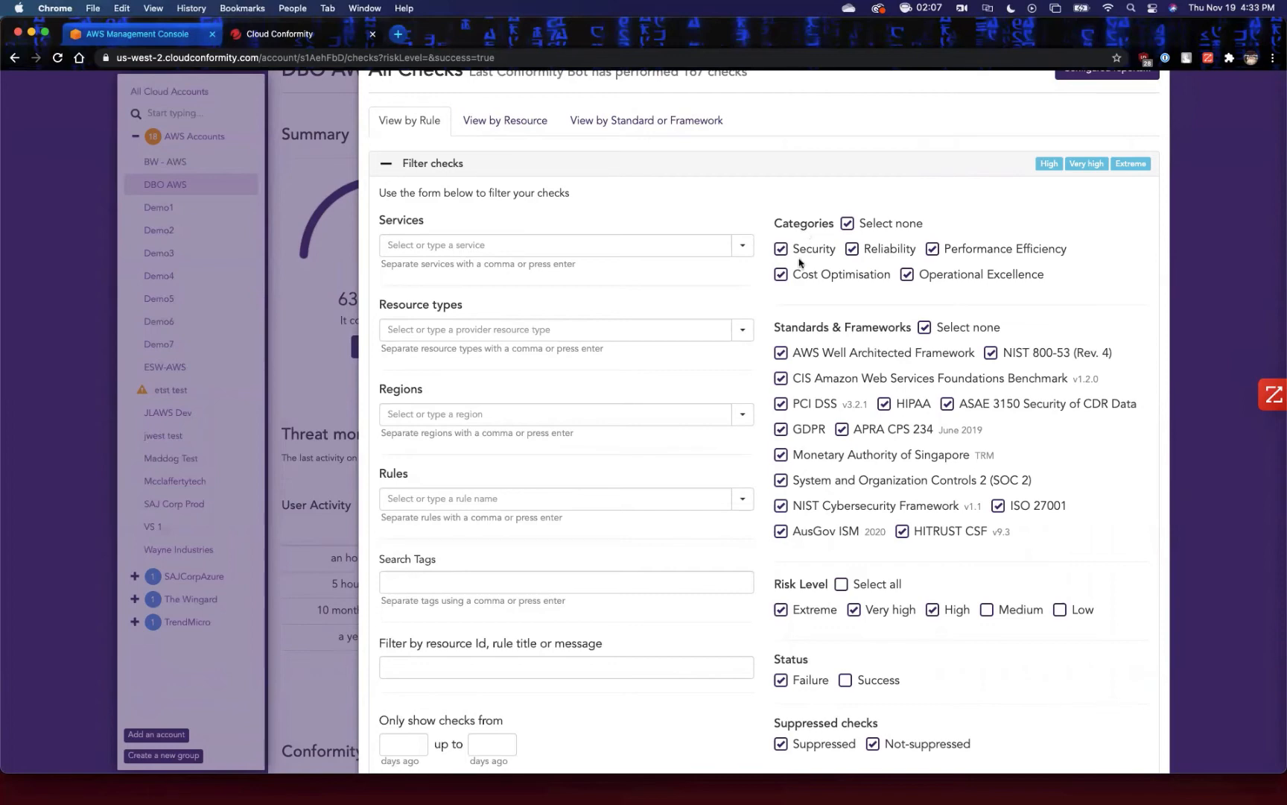
# Restrict the standards filter to only AWS Well Architected Framework and expand the S3 Bucket Default Encryption rule to inspect its failure.
pyautogui.click(925, 327)
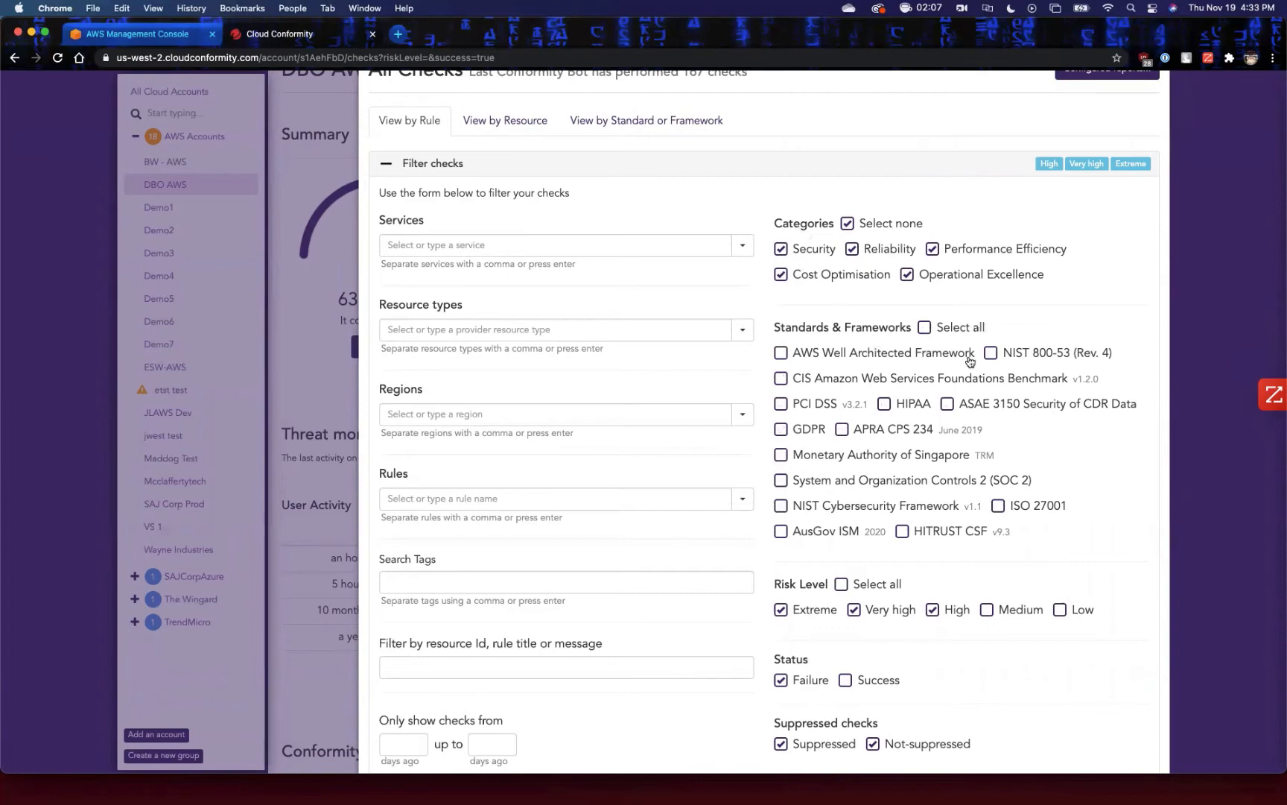
pyautogui.click(780, 353)
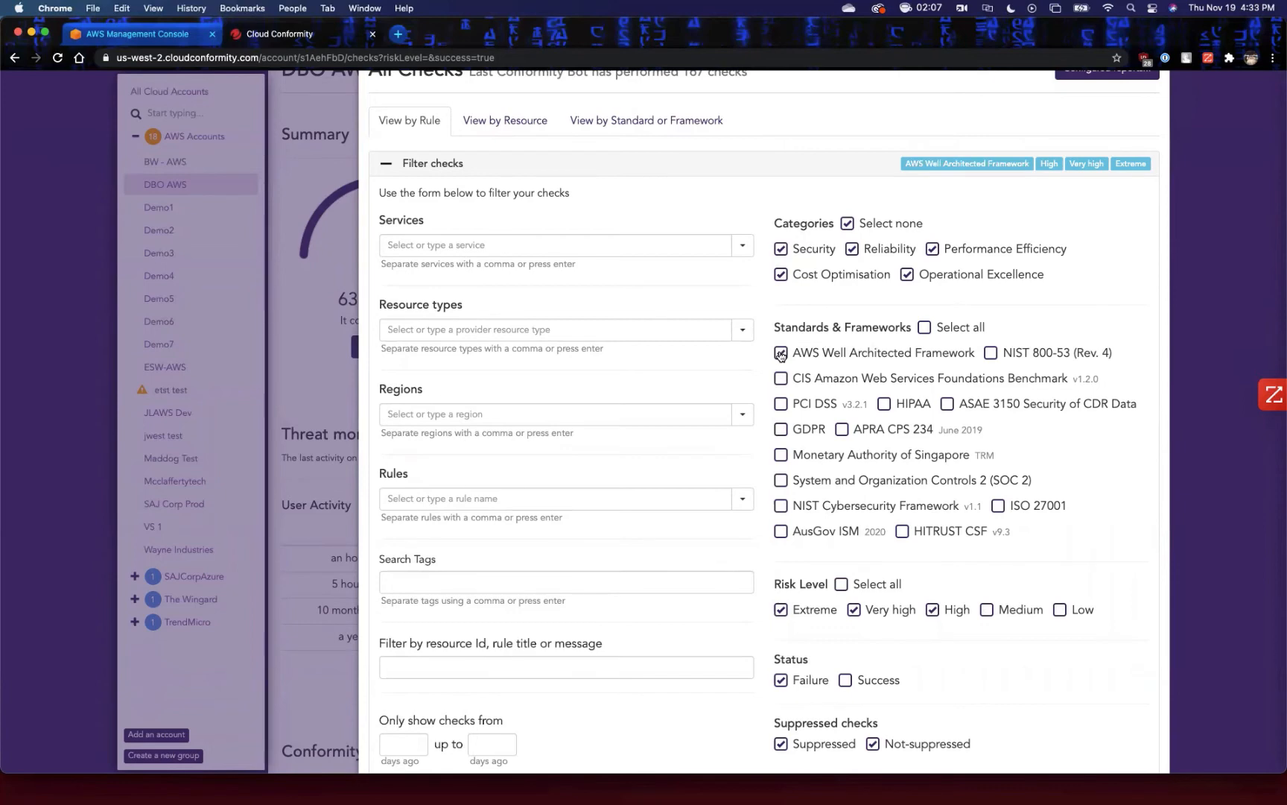
pyautogui.scroll(-6, 791, 417)
pyautogui.scroll(3, 802, 458)
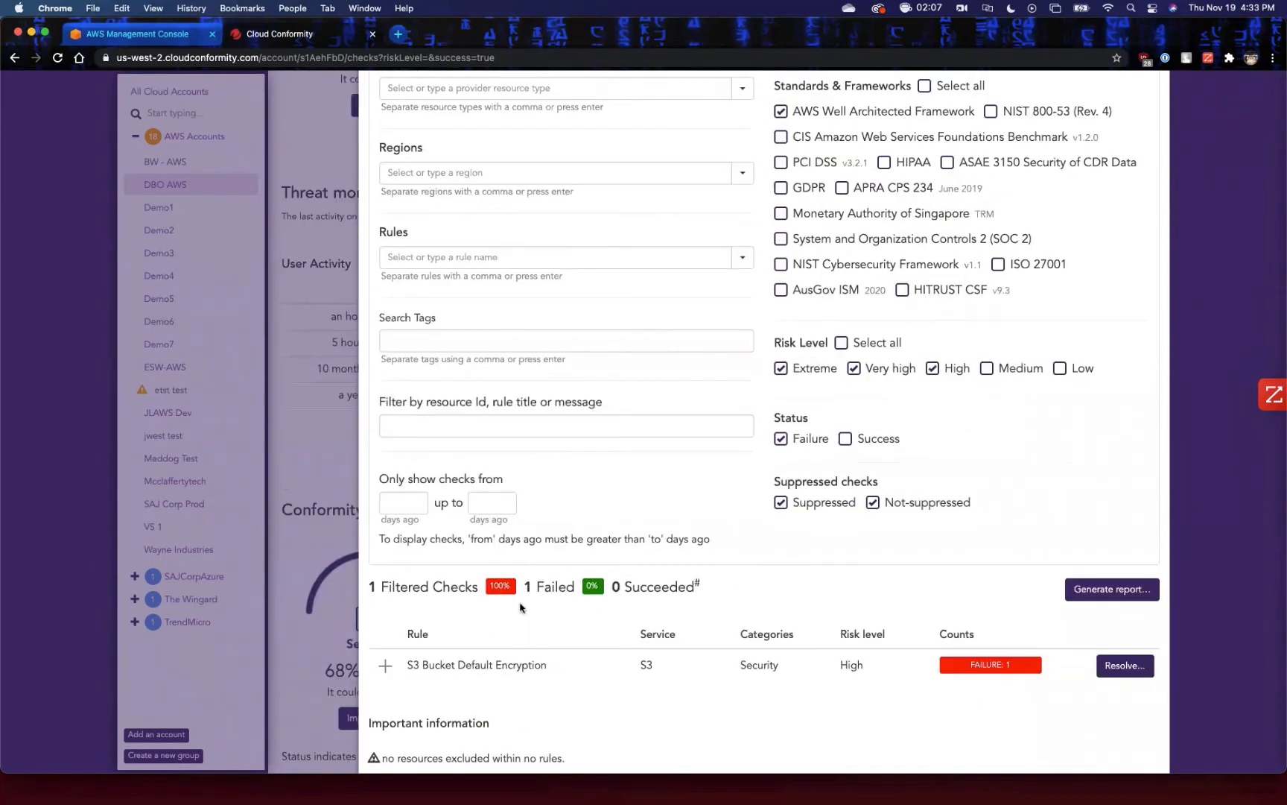
pyautogui.click(412, 671)
pyautogui.scroll(-1, 615, 687)
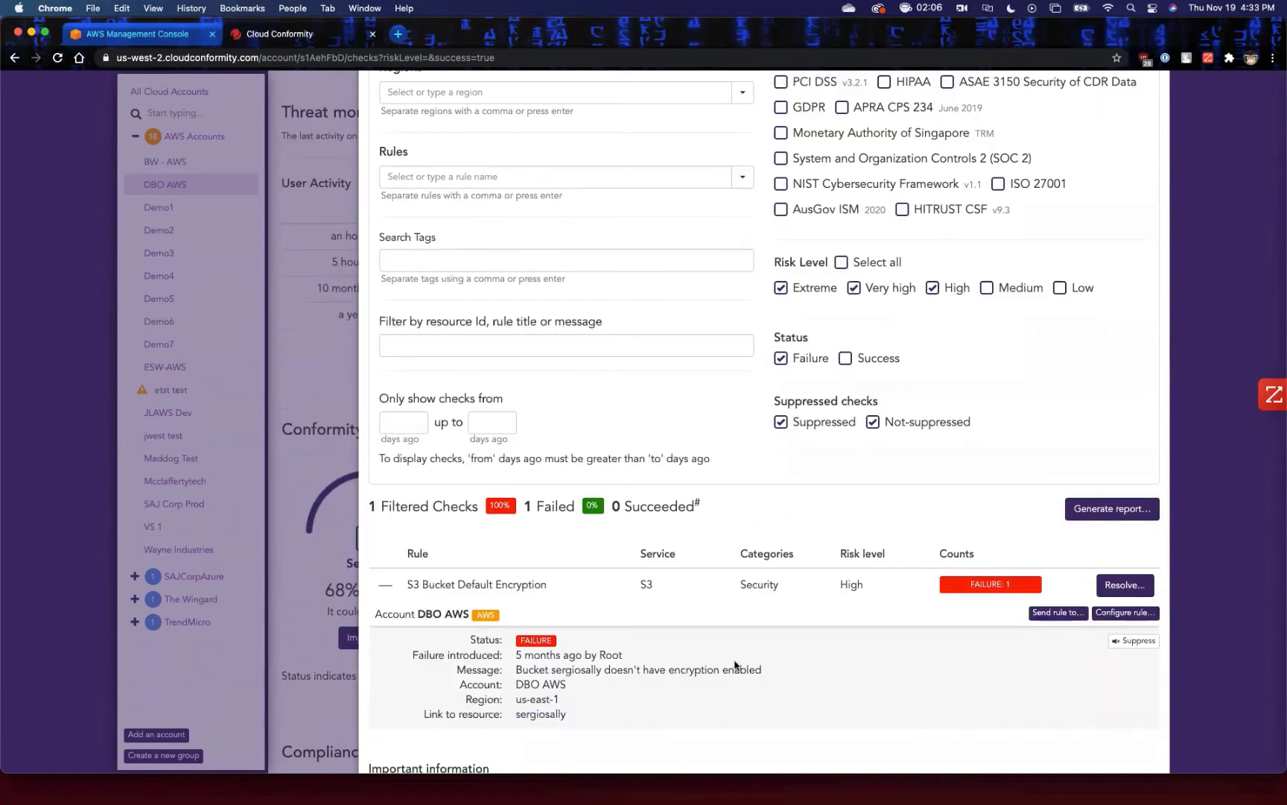
pyautogui.scroll(4, 738, 666)
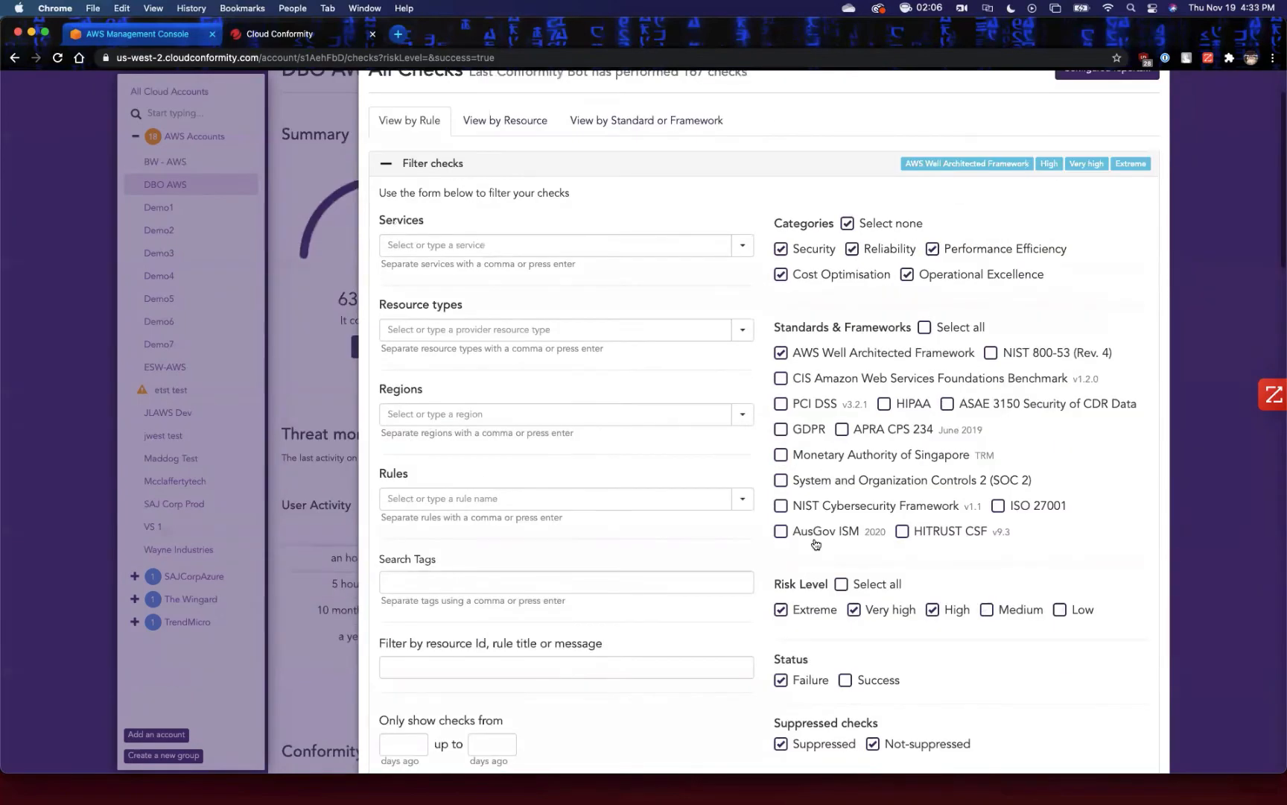
# Include all standards and frameworks in the filter again and collapse the S3 Bucket Default Encryption details.
pyautogui.click(930, 328)
pyautogui.scroll(-6, 915, 416)
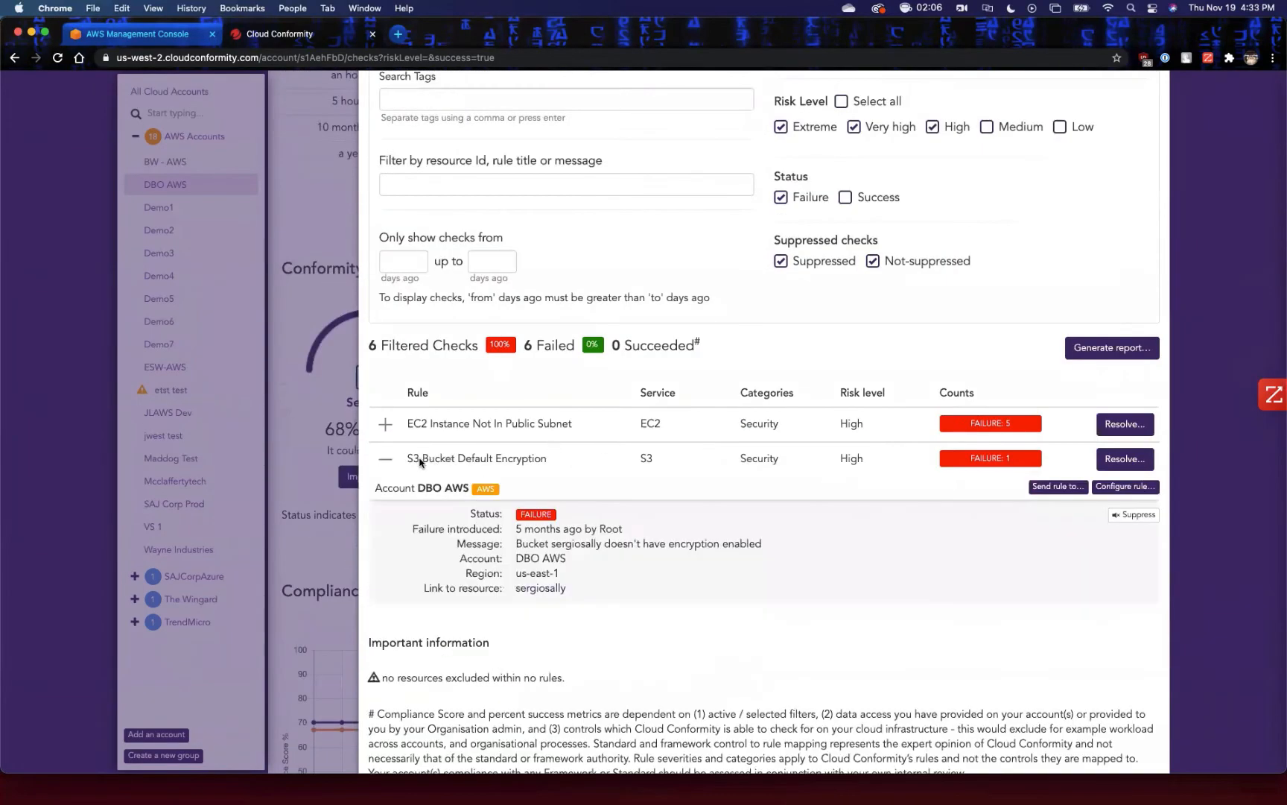
pyautogui.click(417, 457)
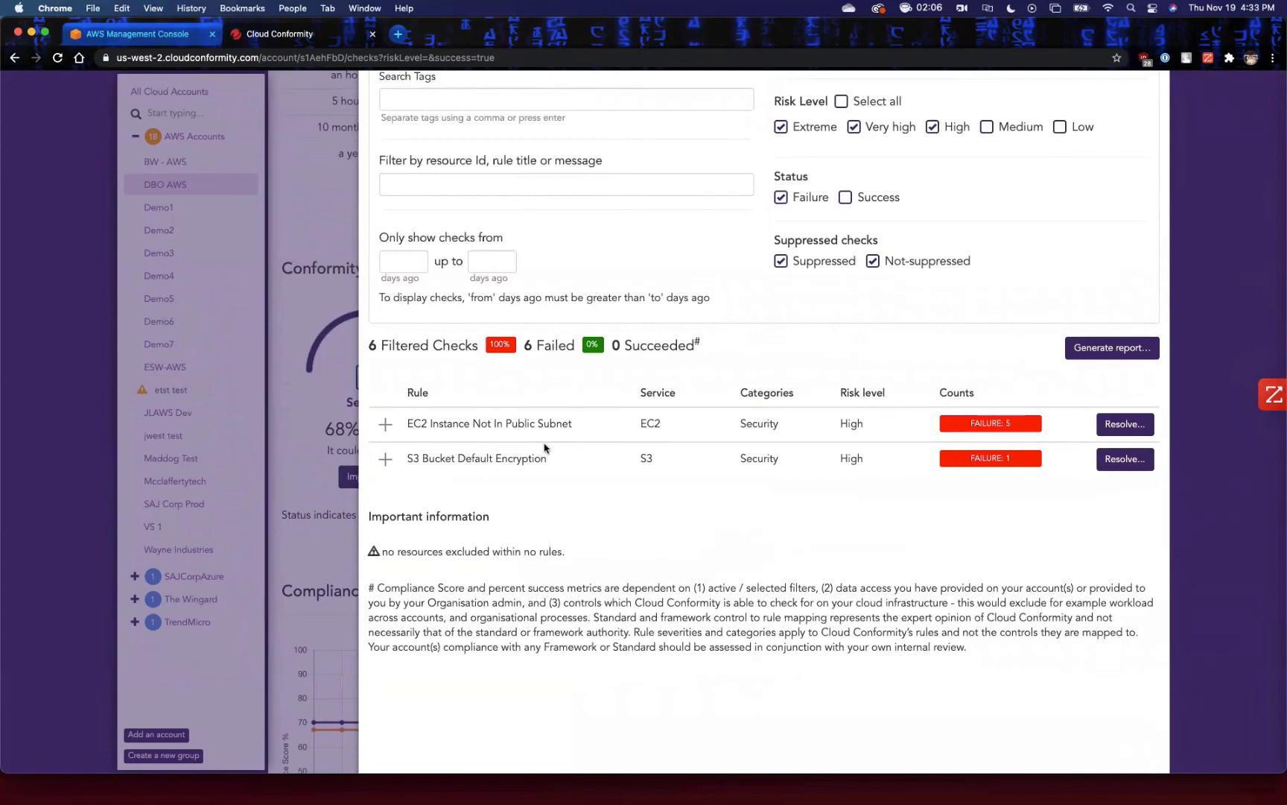
pyautogui.scroll(1, 628, 464)
pyautogui.scroll(4, 628, 464)
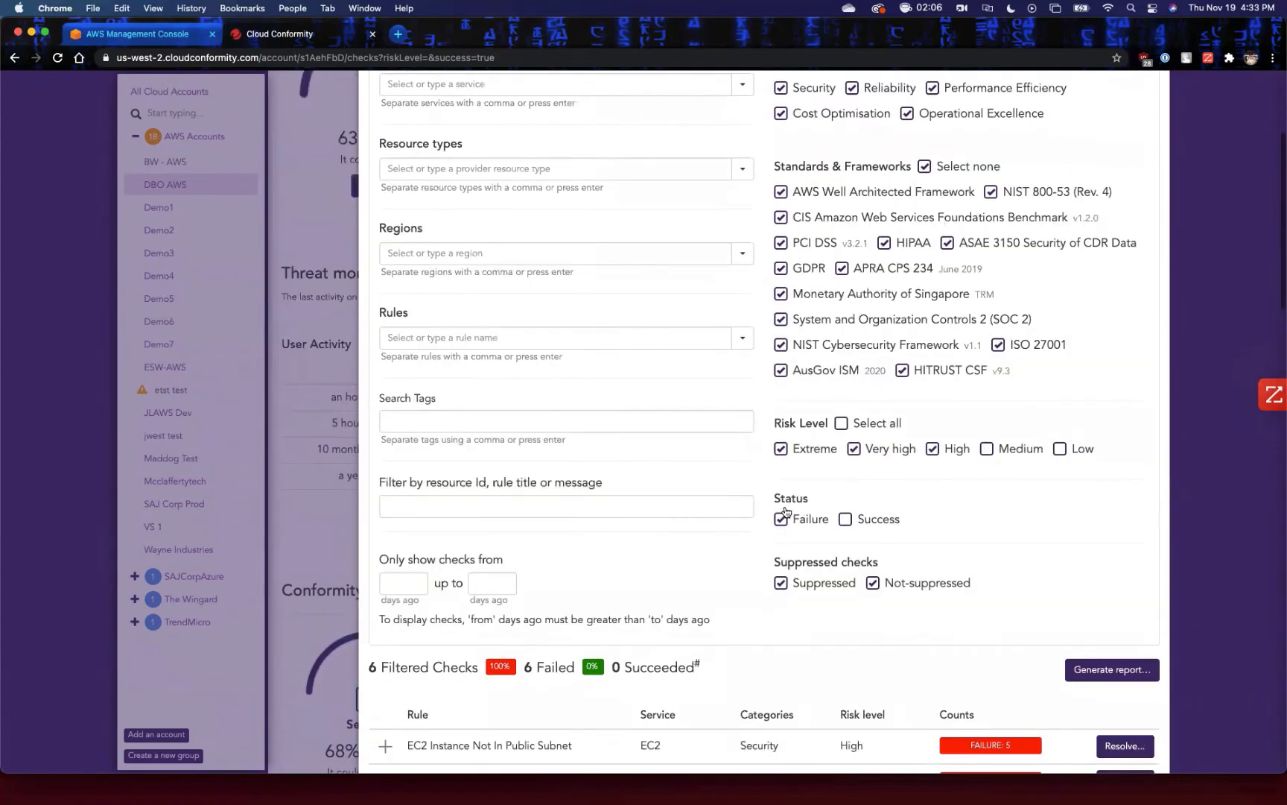
# Filter the checks by the S3 service and review the matching rules and remaining filter options.
pyautogui.click(686, 172)
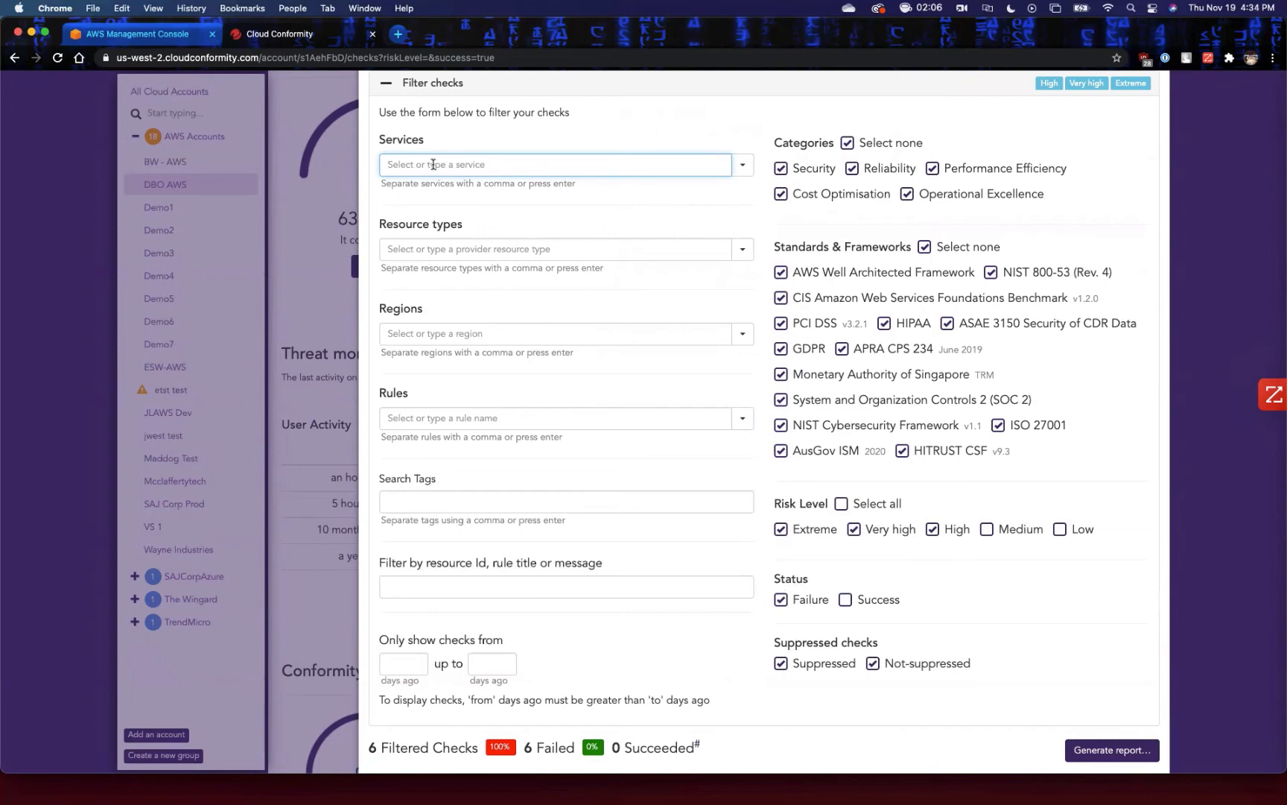
pyautogui.scroll(1, 611, 503)
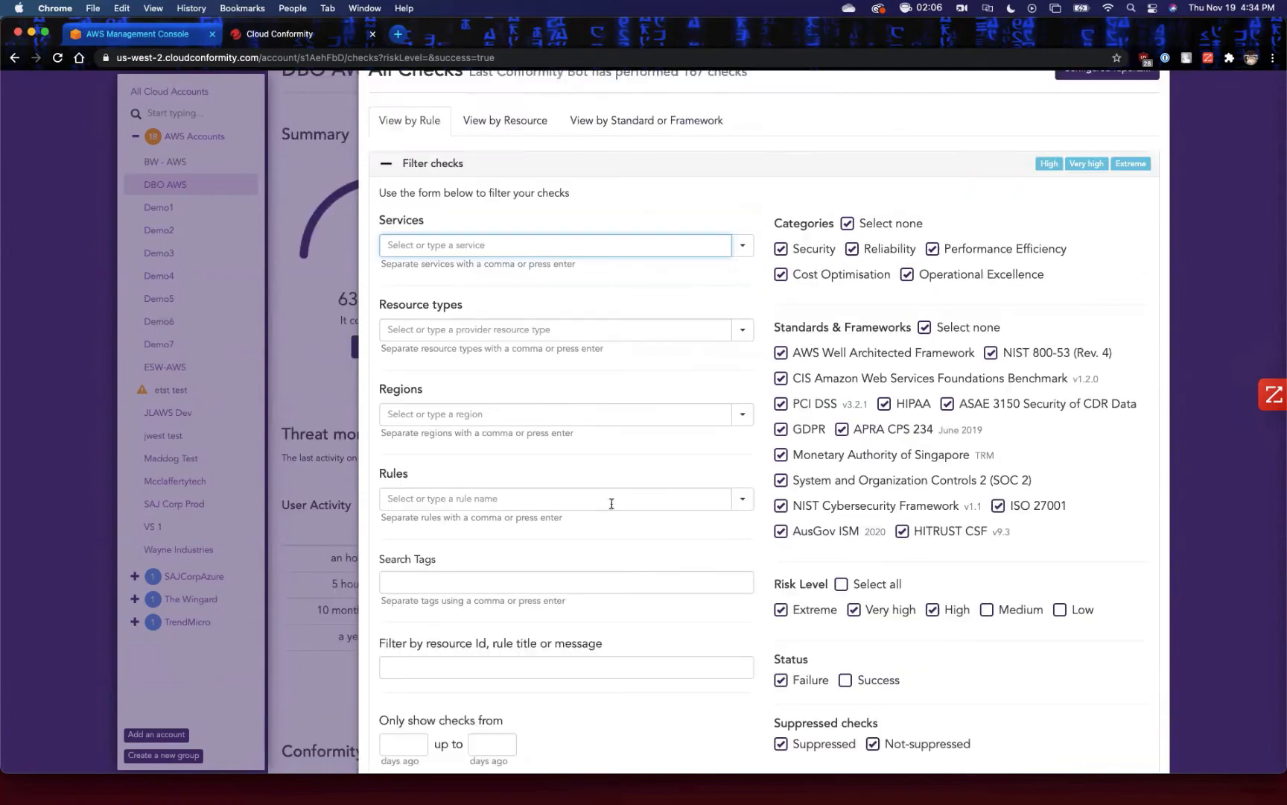
pyautogui.scroll(-5, 610, 528)
pyautogui.scroll(6, 475, 512)
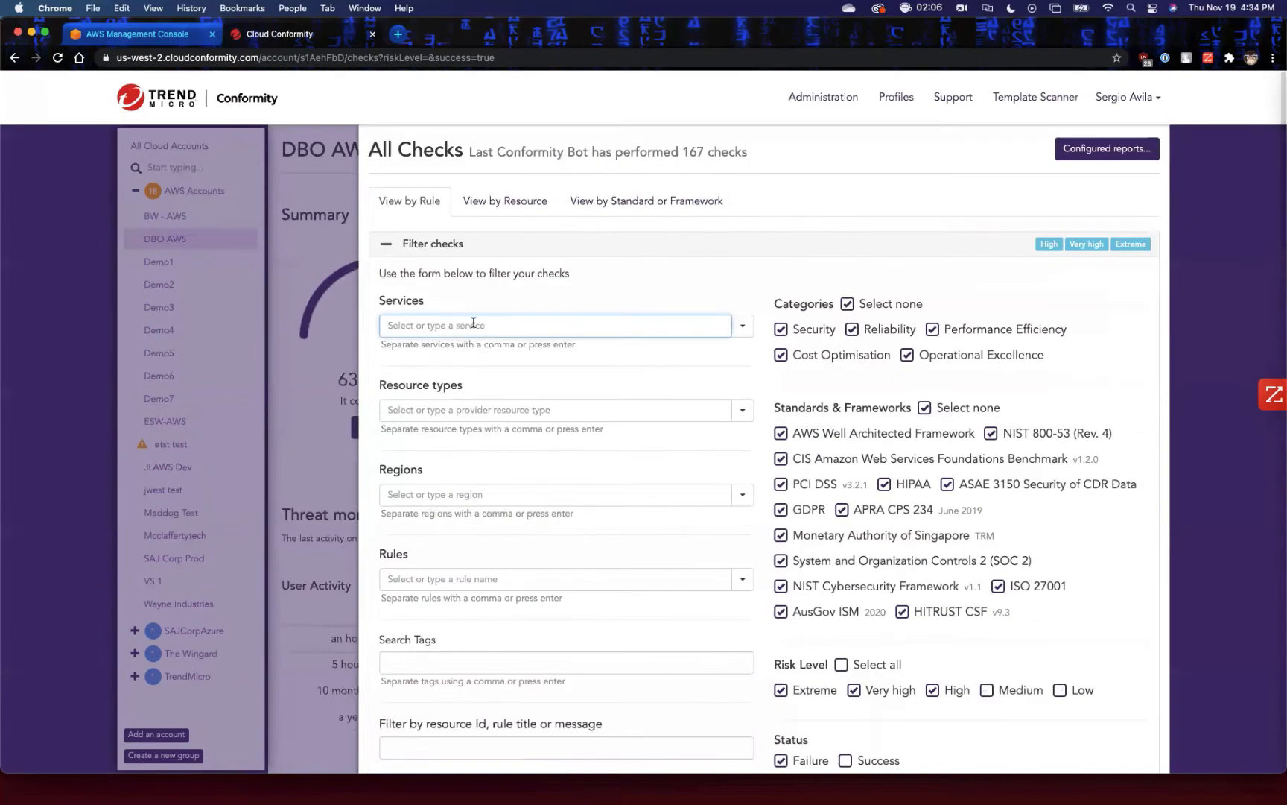
pyautogui.write('S3')
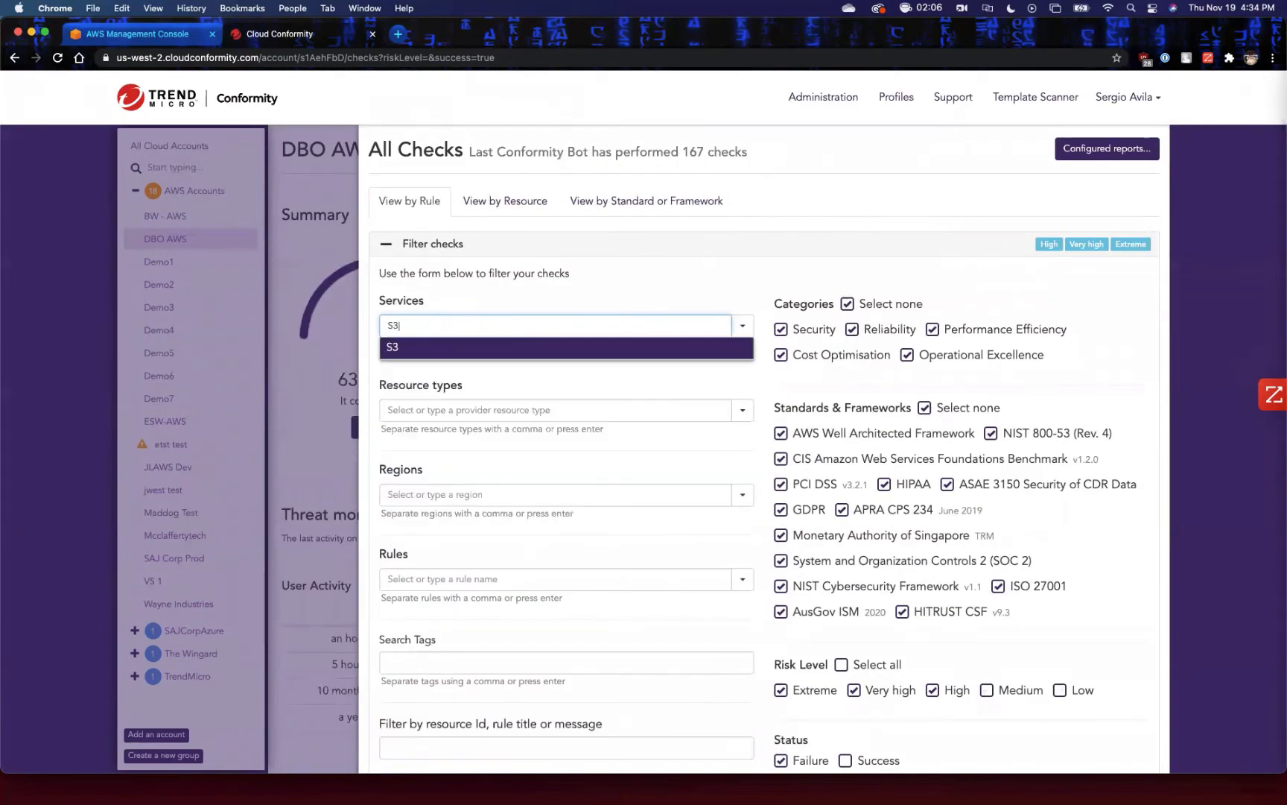
pyautogui.press('Return')
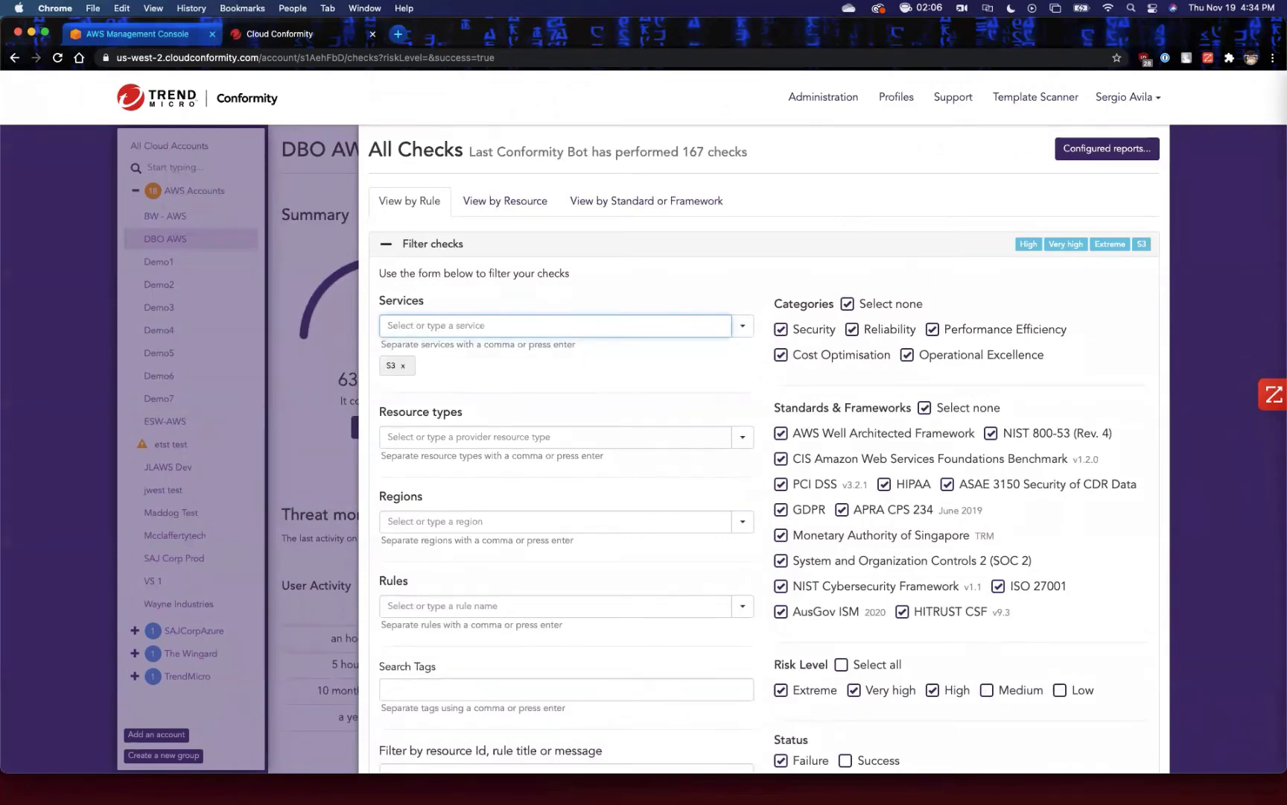
pyautogui.scroll(-10, 763, 447)
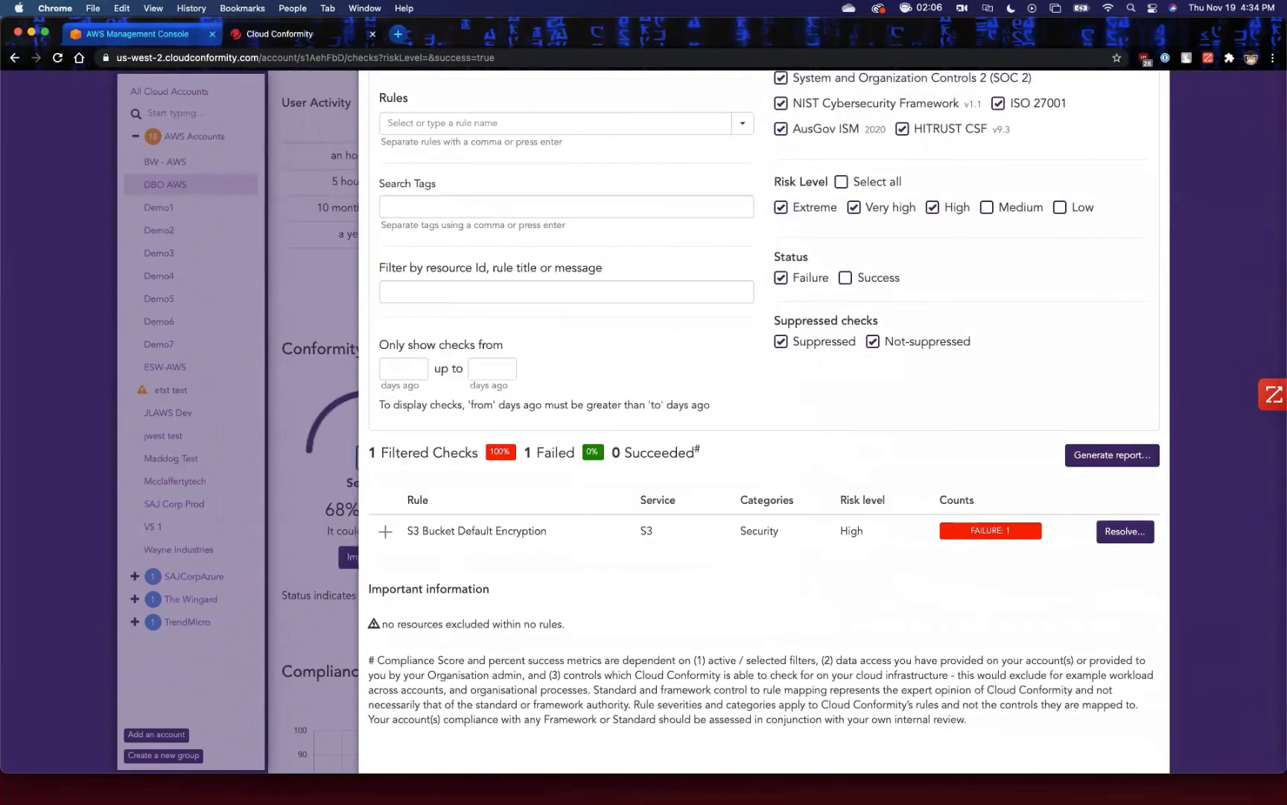
pyautogui.scroll(10, 763, 447)
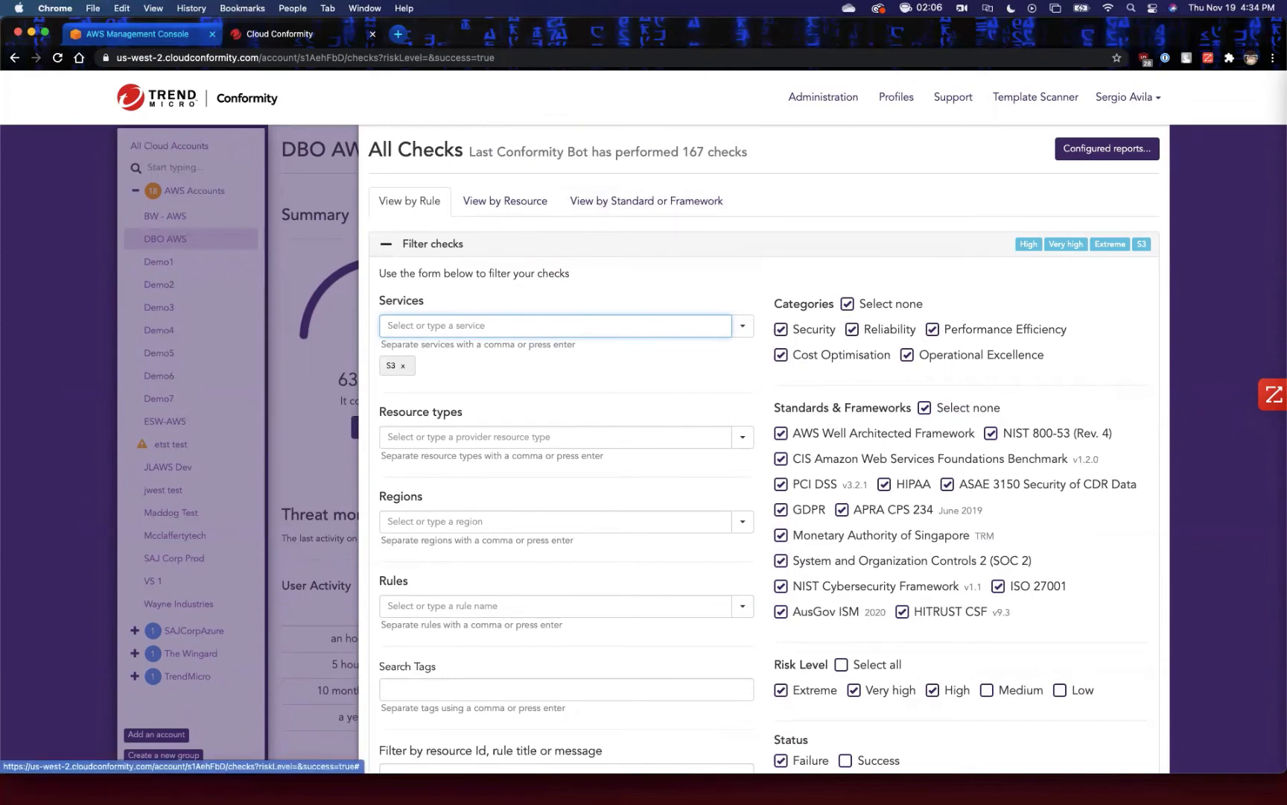
pyautogui.scroll(-2, 640, 223)
pyautogui.scroll(2, 745, 417)
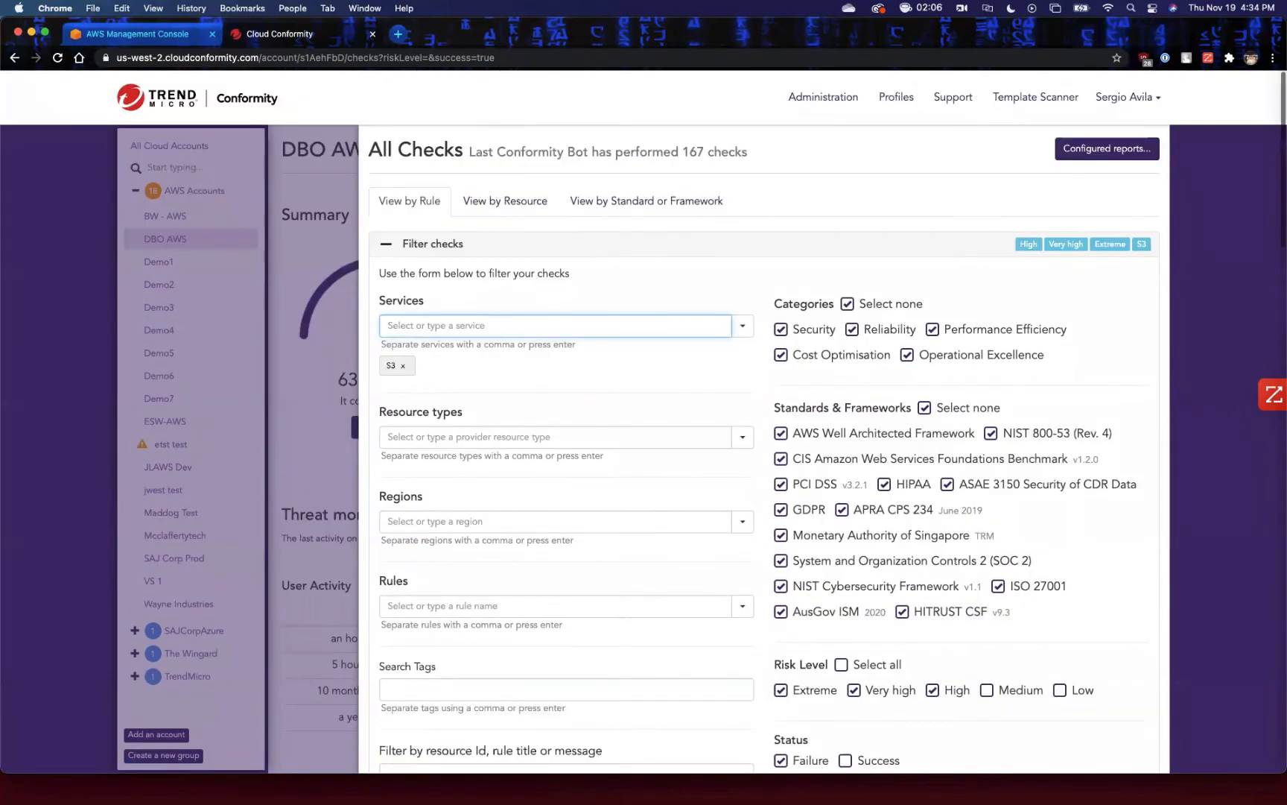
pyautogui.scroll(-5, 745, 417)
pyautogui.scroll(-1, 745, 417)
pyautogui.scroll(4, 745, 417)
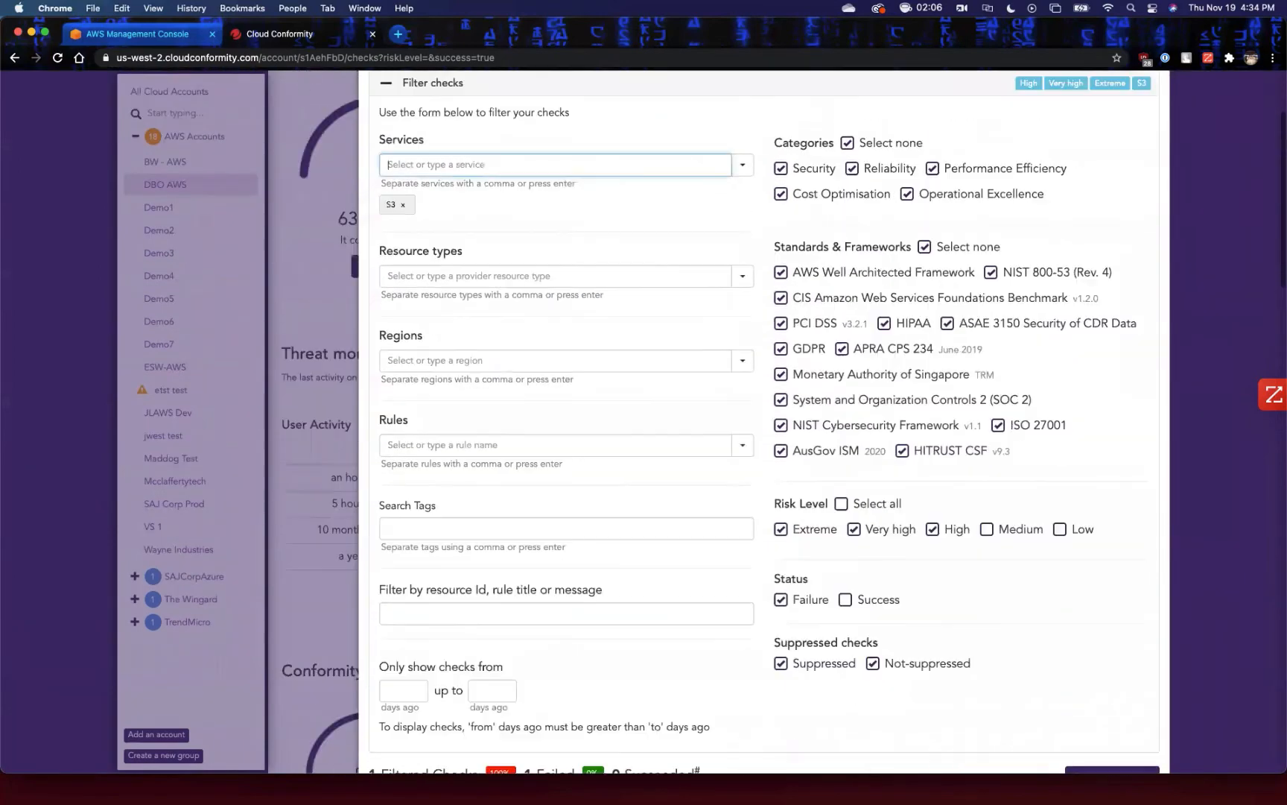
# Close the checks list to return to the DBO AWS overview, and open the CloudFormation Template Scanner.
pyautogui.click(313, 394)
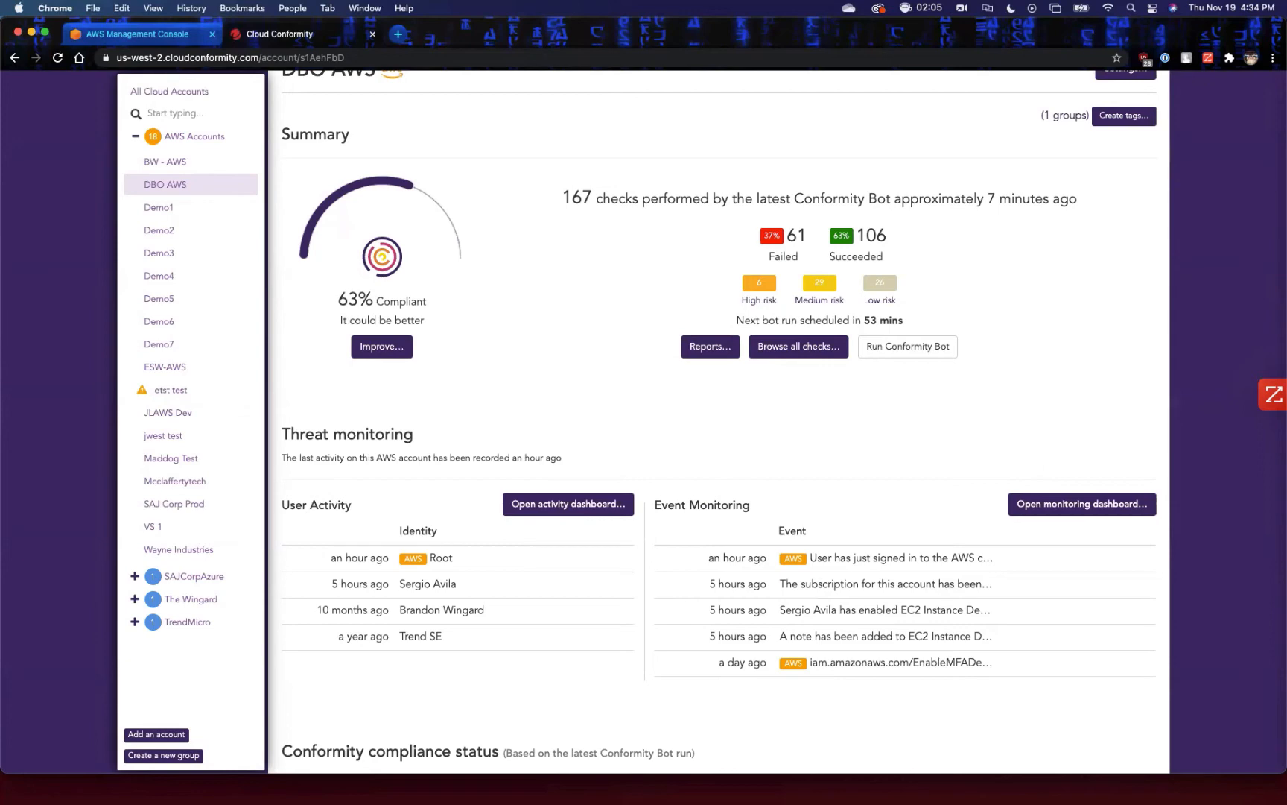
pyautogui.scroll(2, 719, 417)
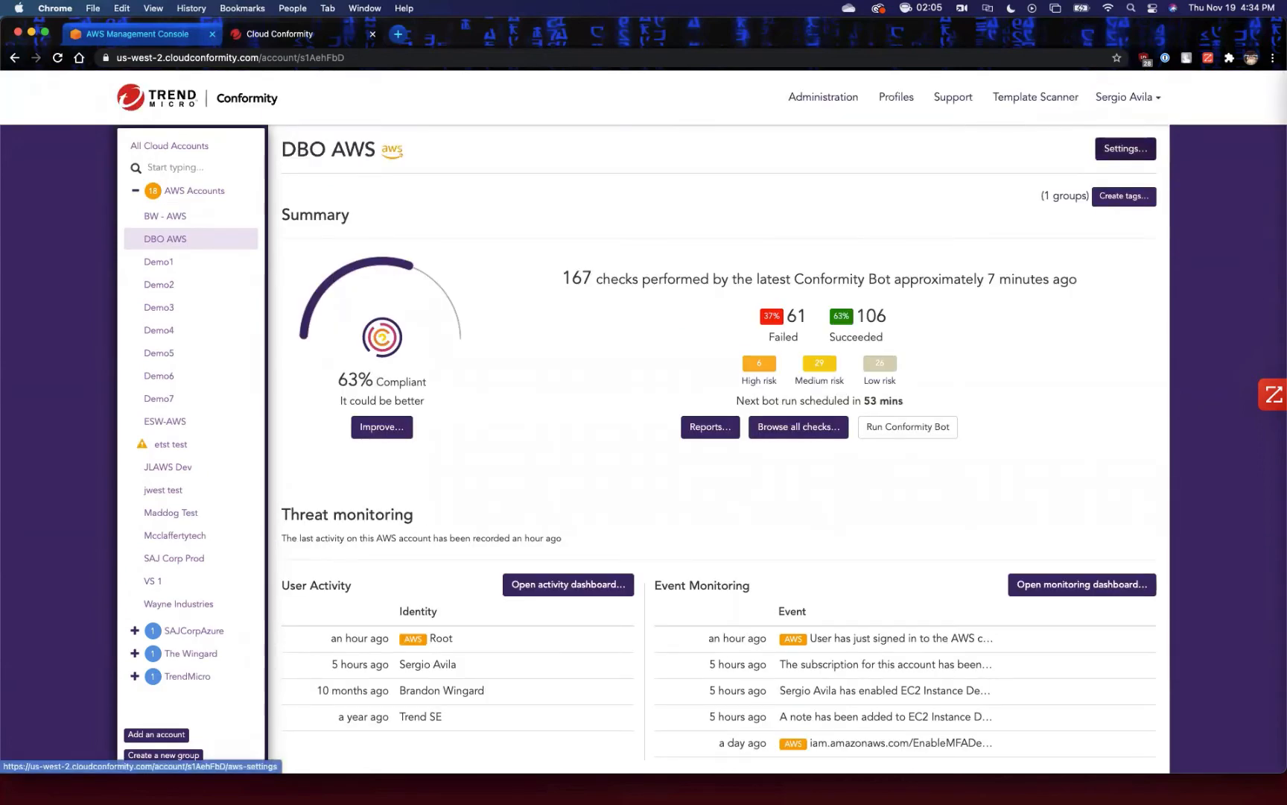
pyautogui.click(1125, 148)
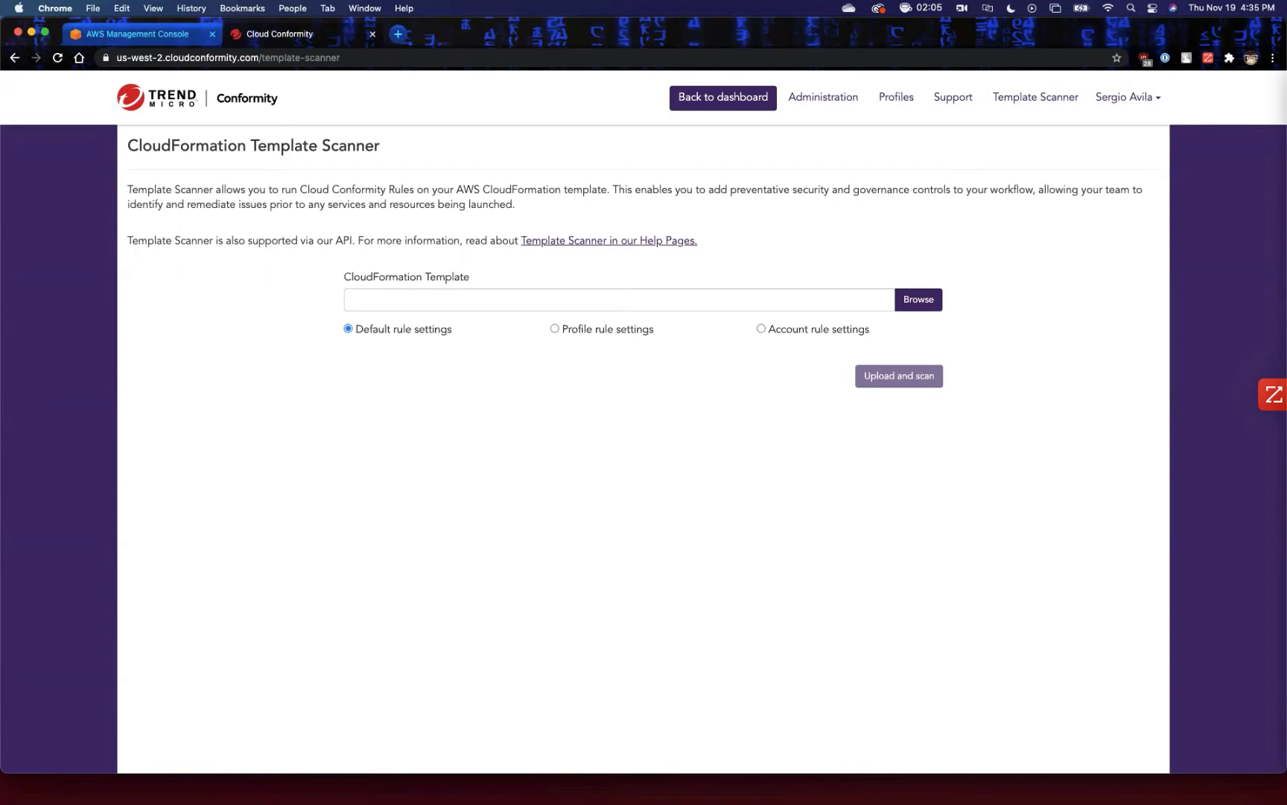
# Open simpleEC2Instance.template.yaml in TextEdit, read through its resource definitions and close it.
pyautogui.press('super+Tab')
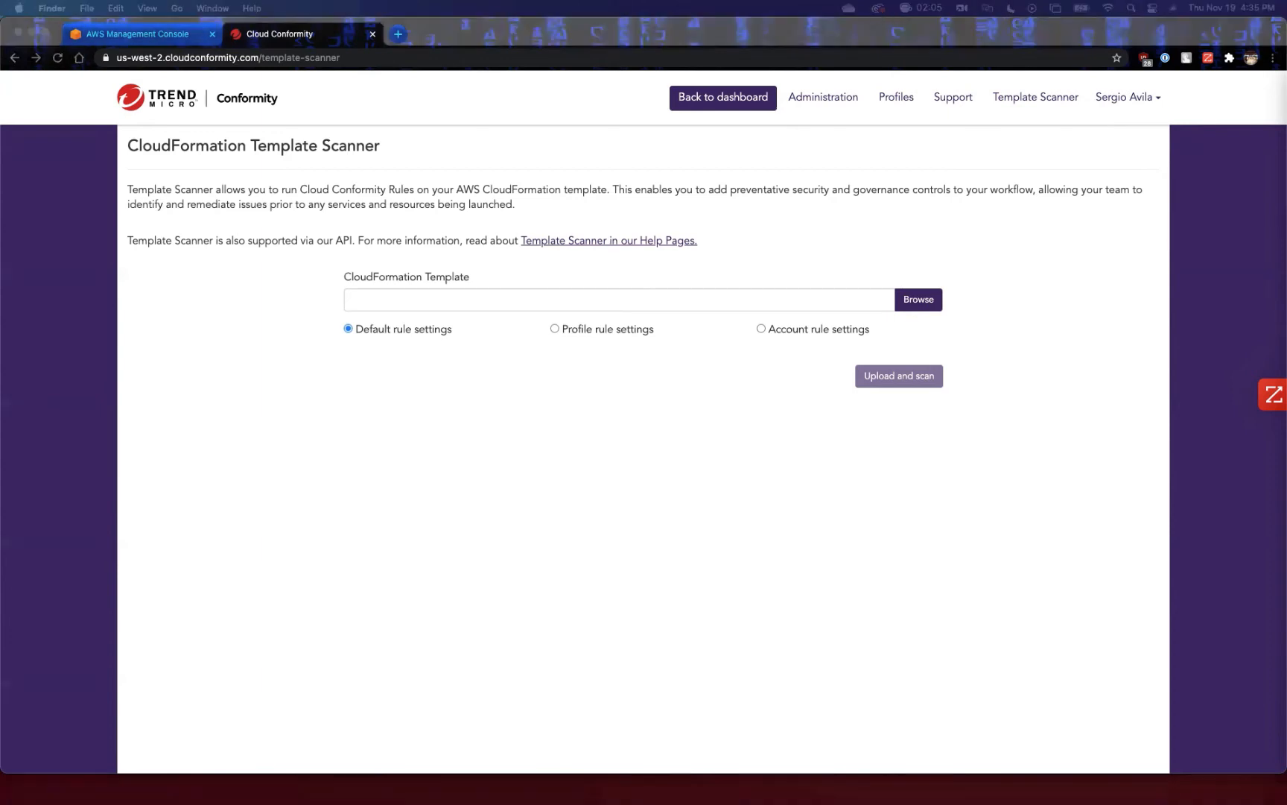
pyautogui.moveTo(1286, 290); pyautogui.dragTo(529, 135)
pyautogui.moveTo(639, 399); pyautogui.dragTo(1099, 768)
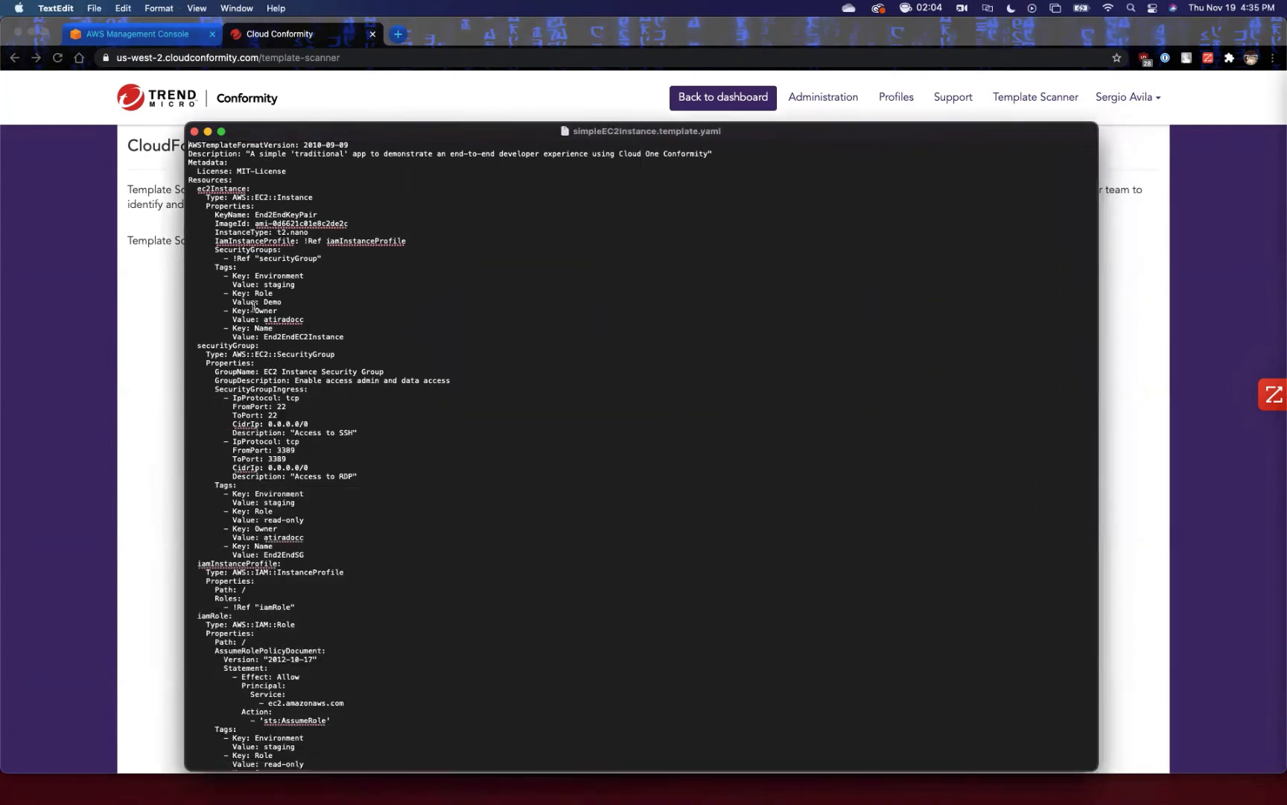
pyautogui.scroll(-3, 253, 304)
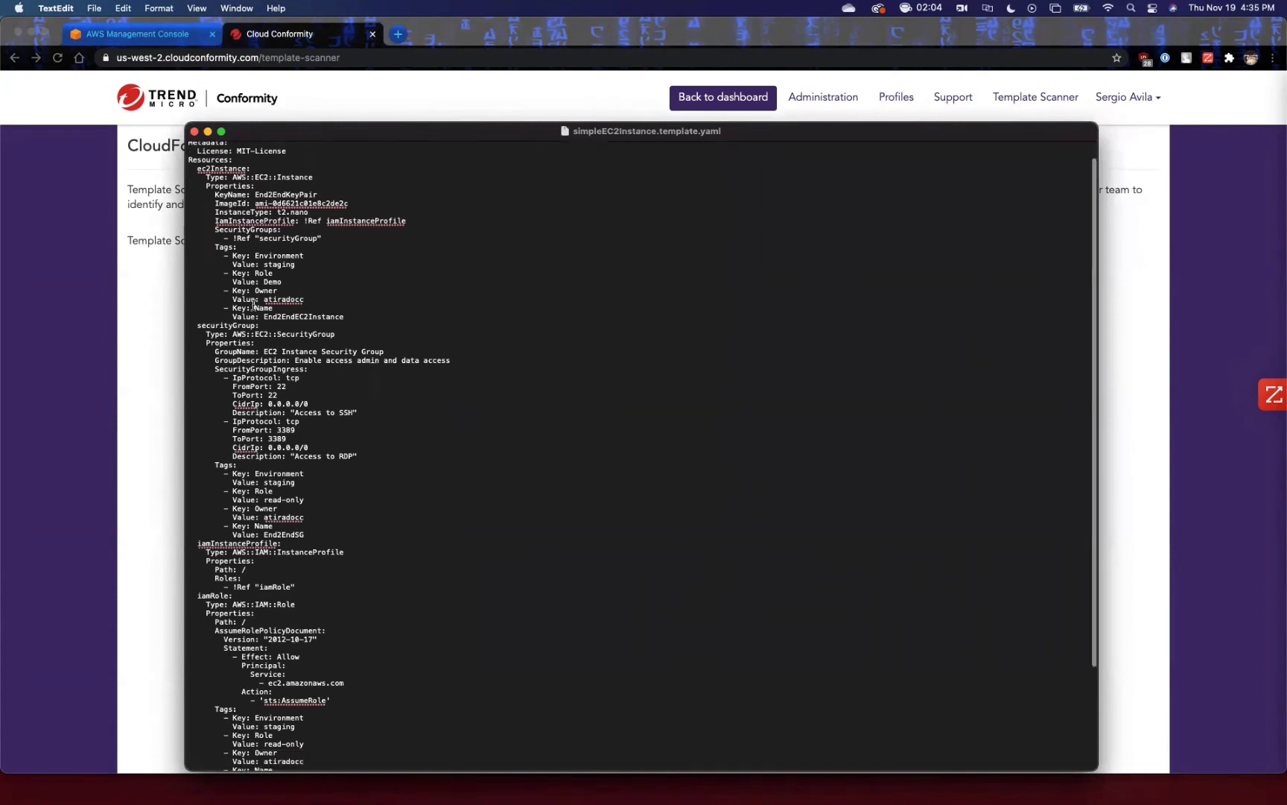
pyautogui.scroll(-5, 253, 306)
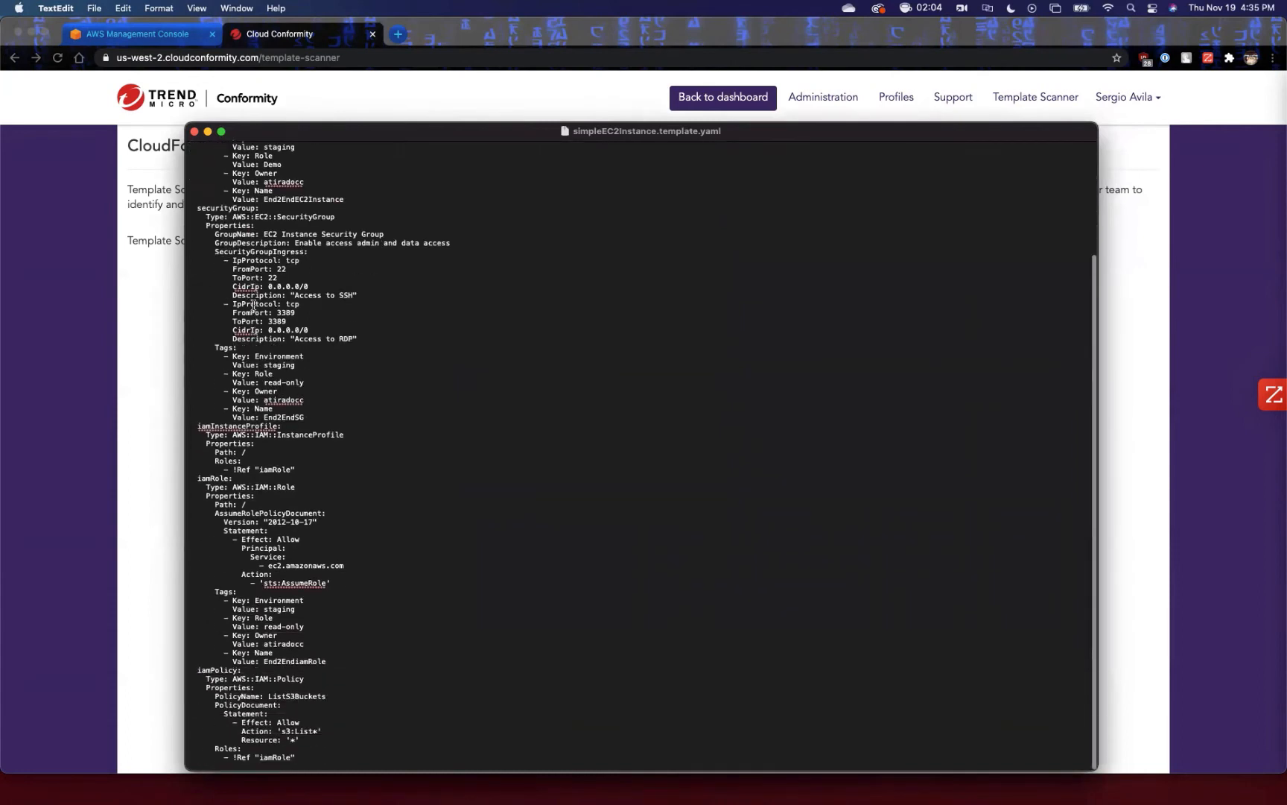
pyautogui.click(196, 133)
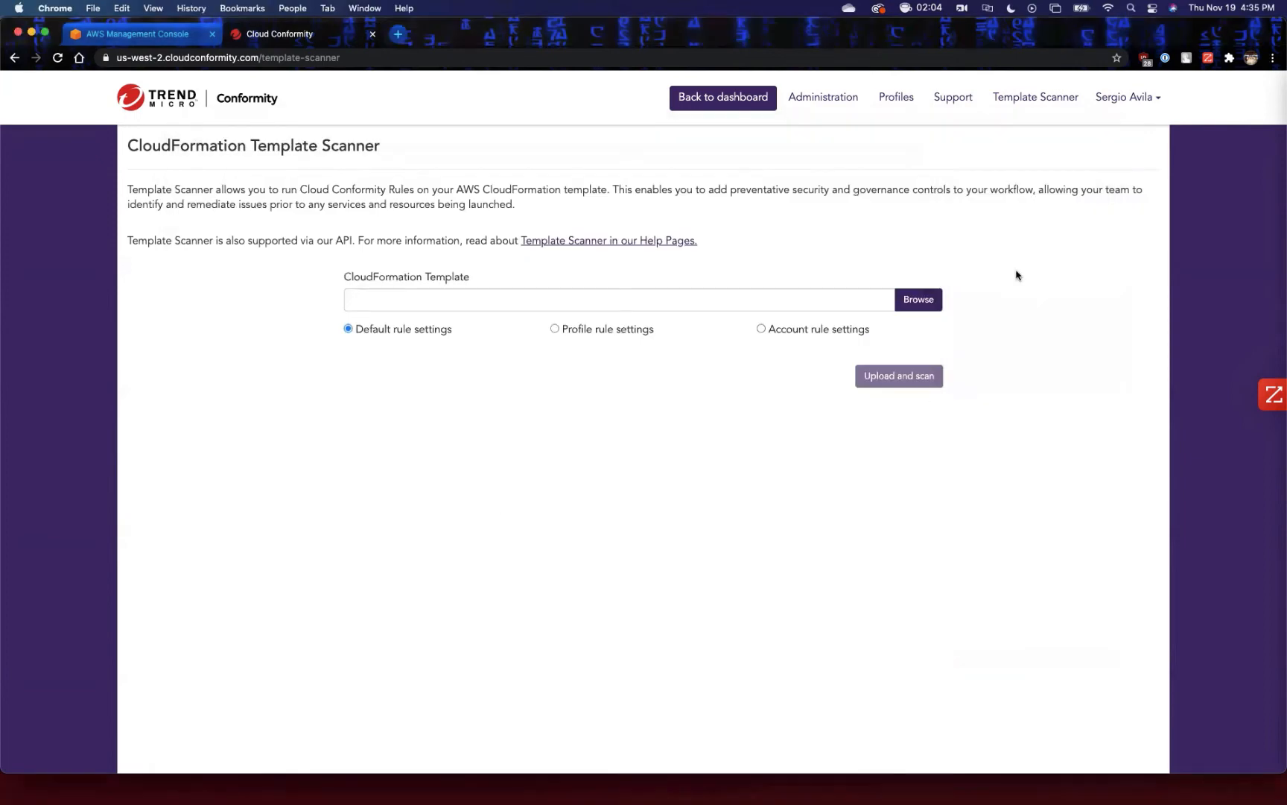
# Upload simpleEC2Instance.template.yaml from Downloads, scan it with the default rule settings and review the scan results.
pyautogui.click(923, 298)
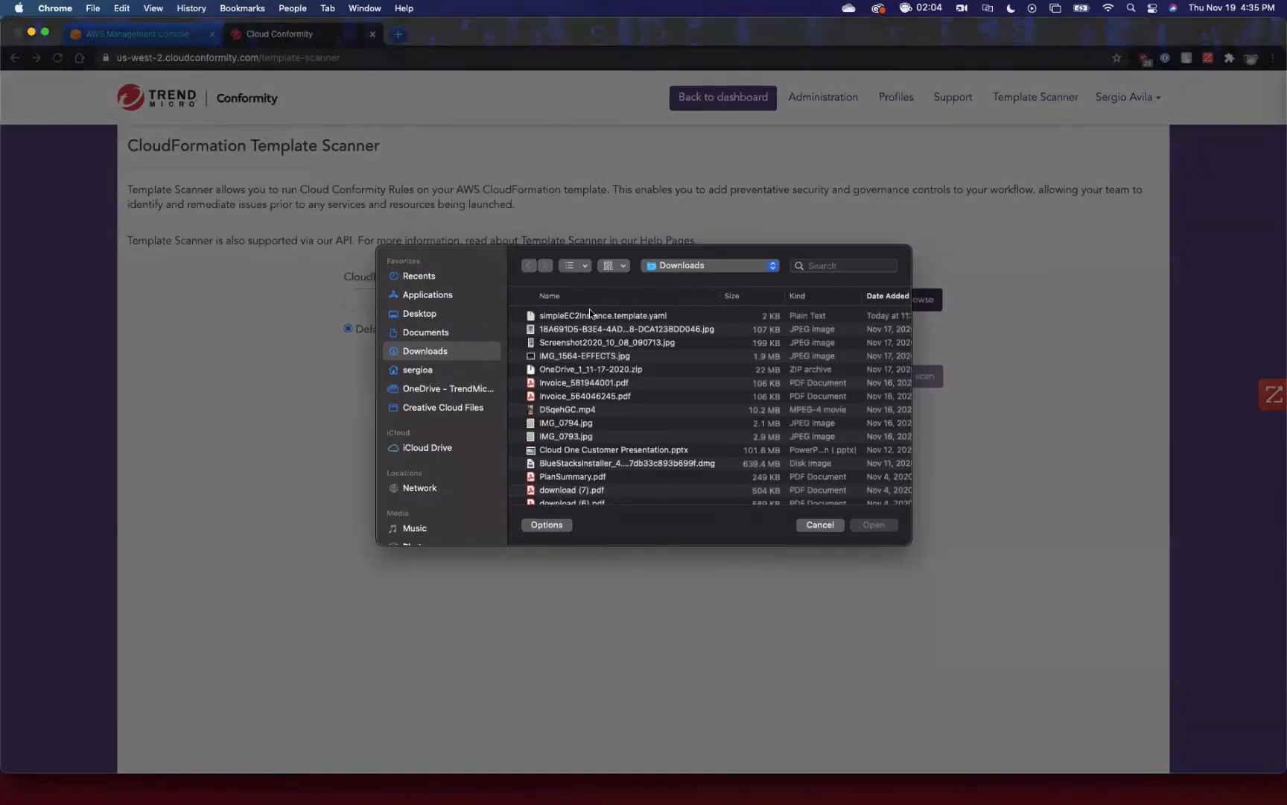
pyautogui.click(883, 529)
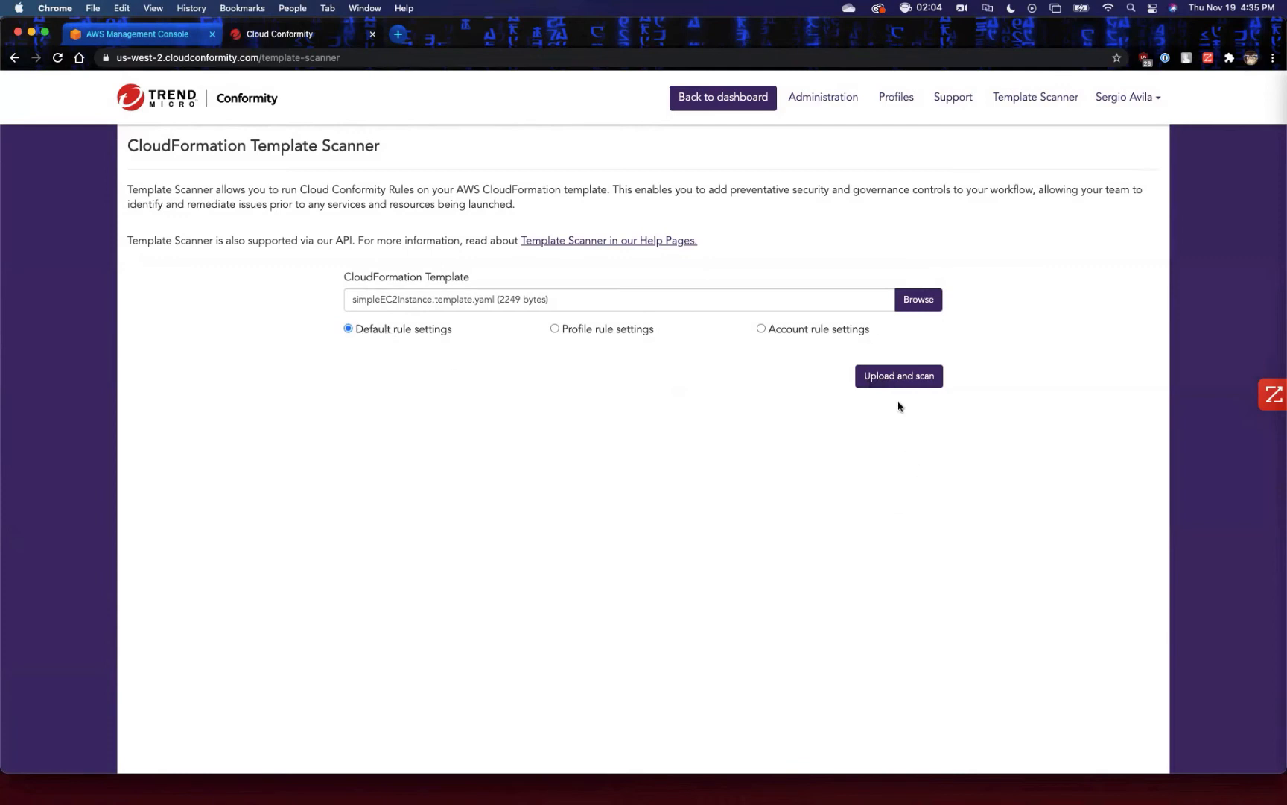
pyautogui.click(896, 377)
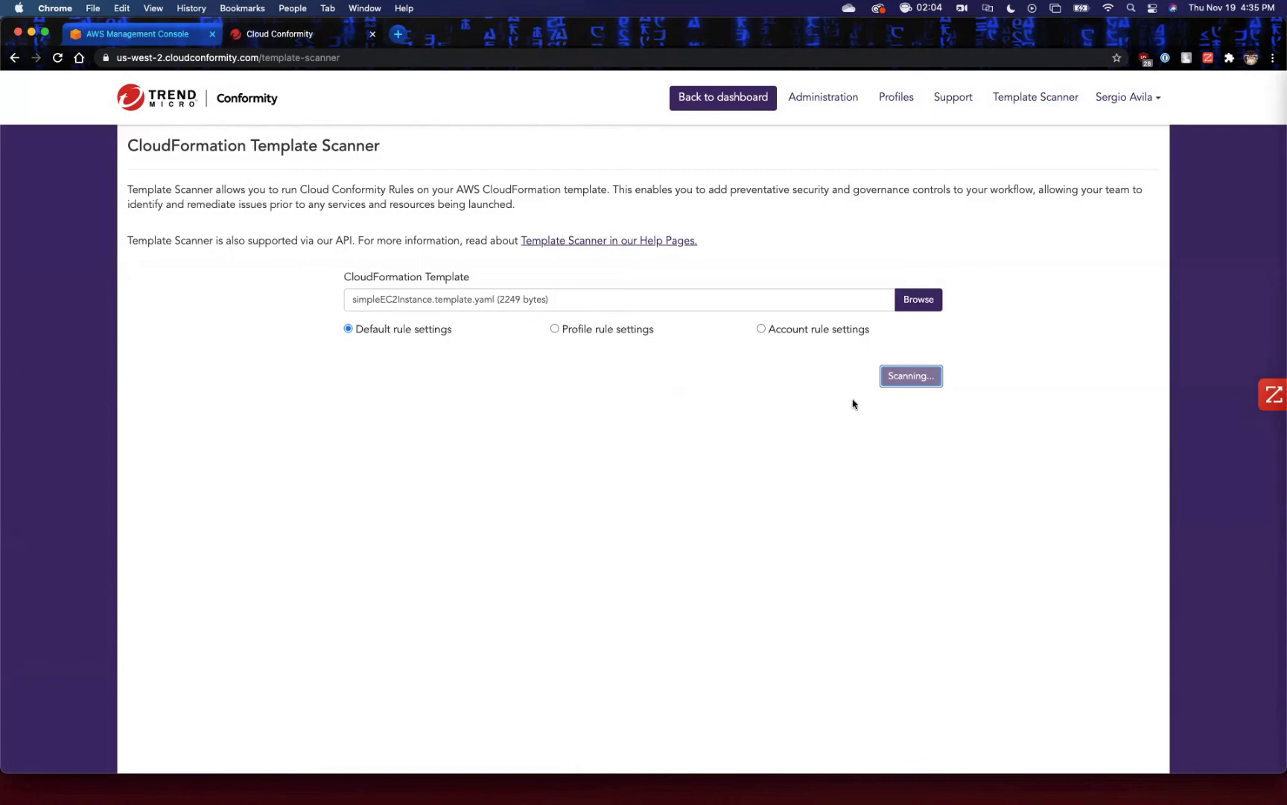
pyautogui.scroll(-3, 914, 387)
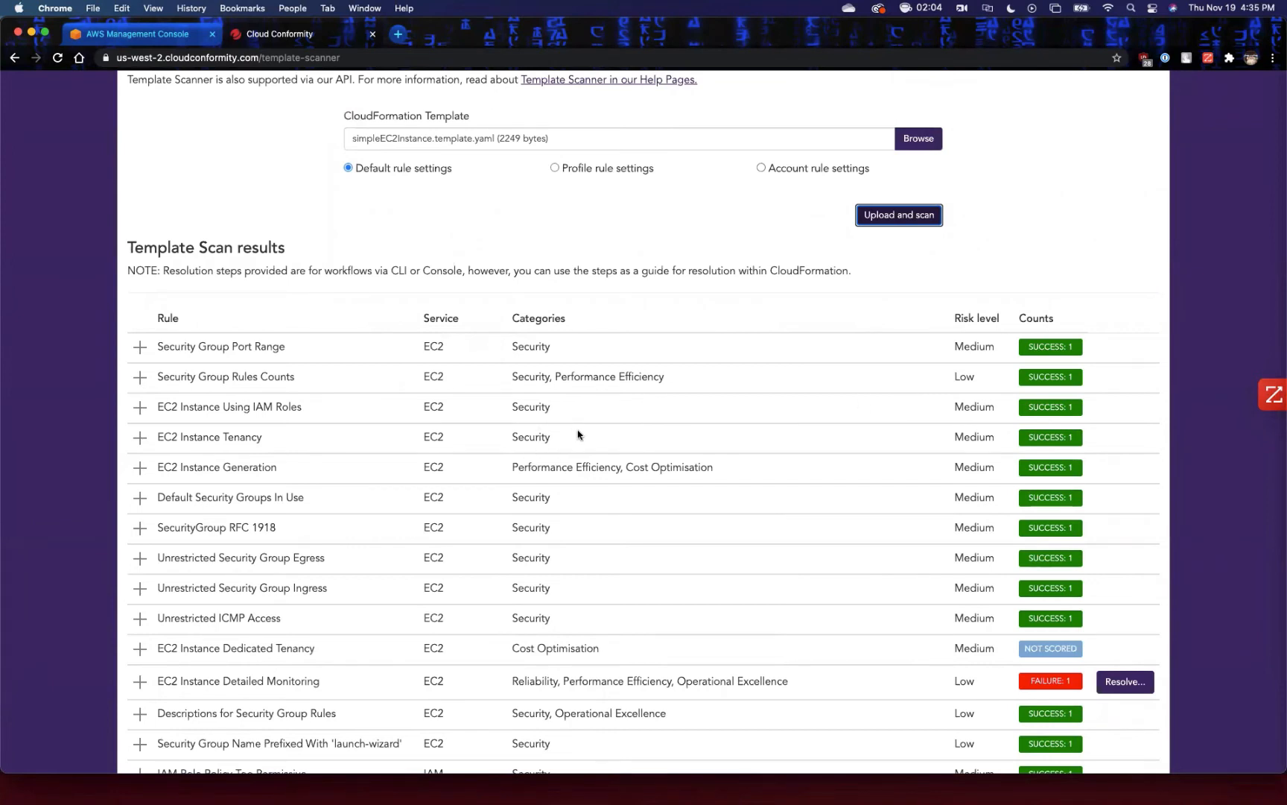
pyautogui.scroll(-2, 578, 436)
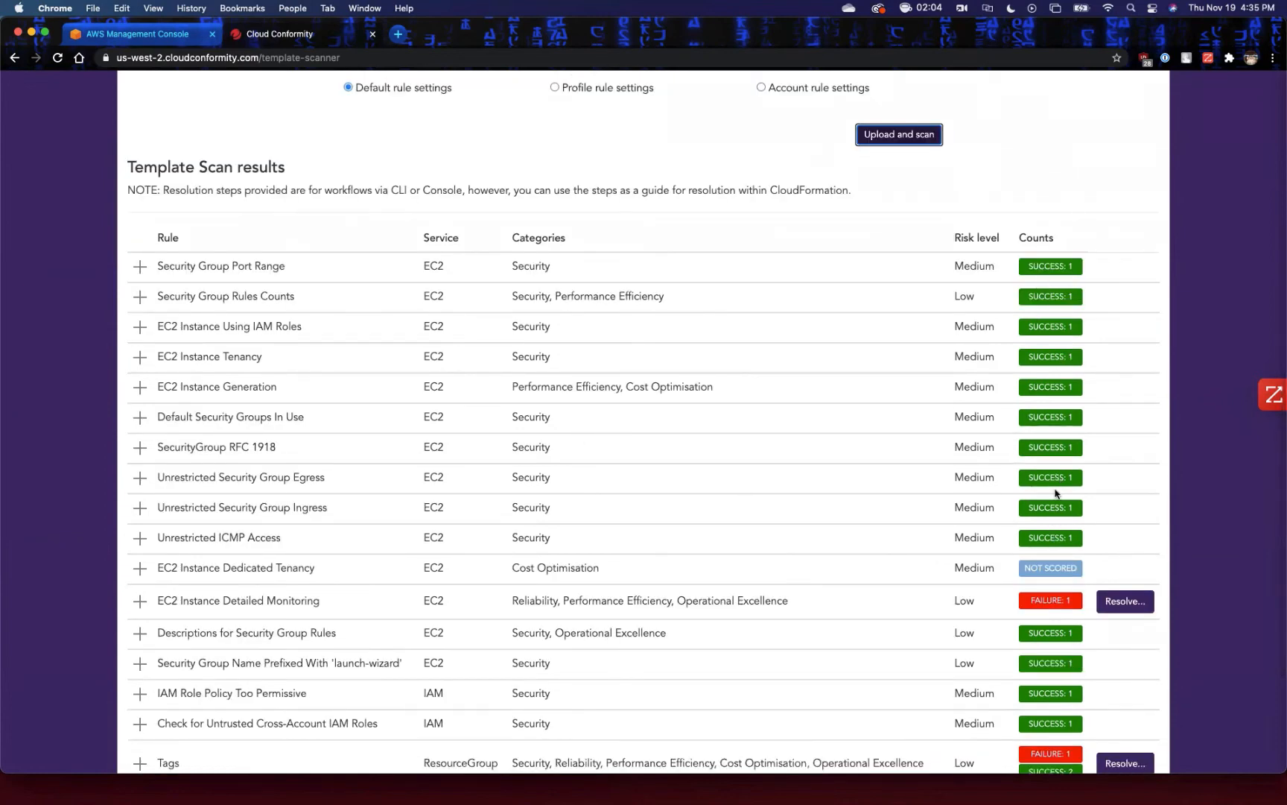
pyautogui.scroll(-4, 1055, 493)
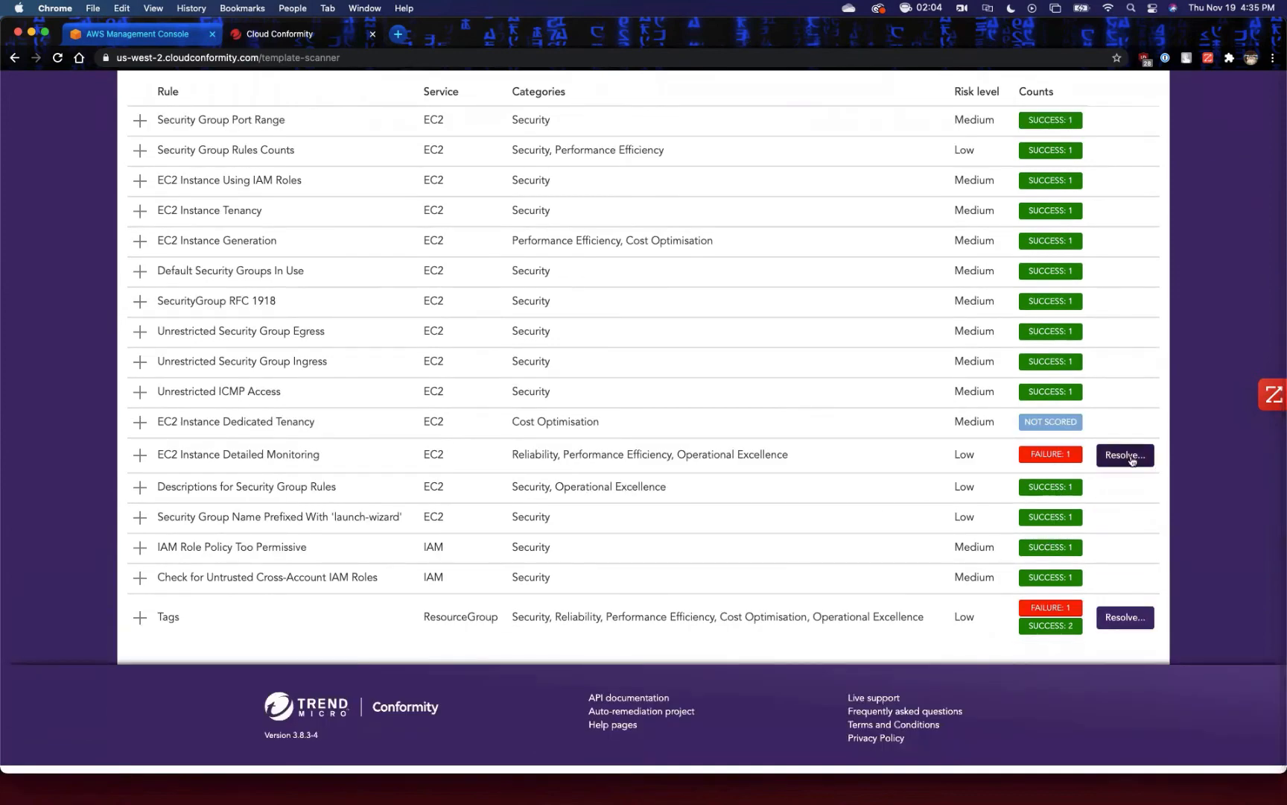
# Inspect the EC2 Instance Detailed Monitoring failure details in the scan results, collapse them and return to the dashboard.
pyautogui.click(140, 455)
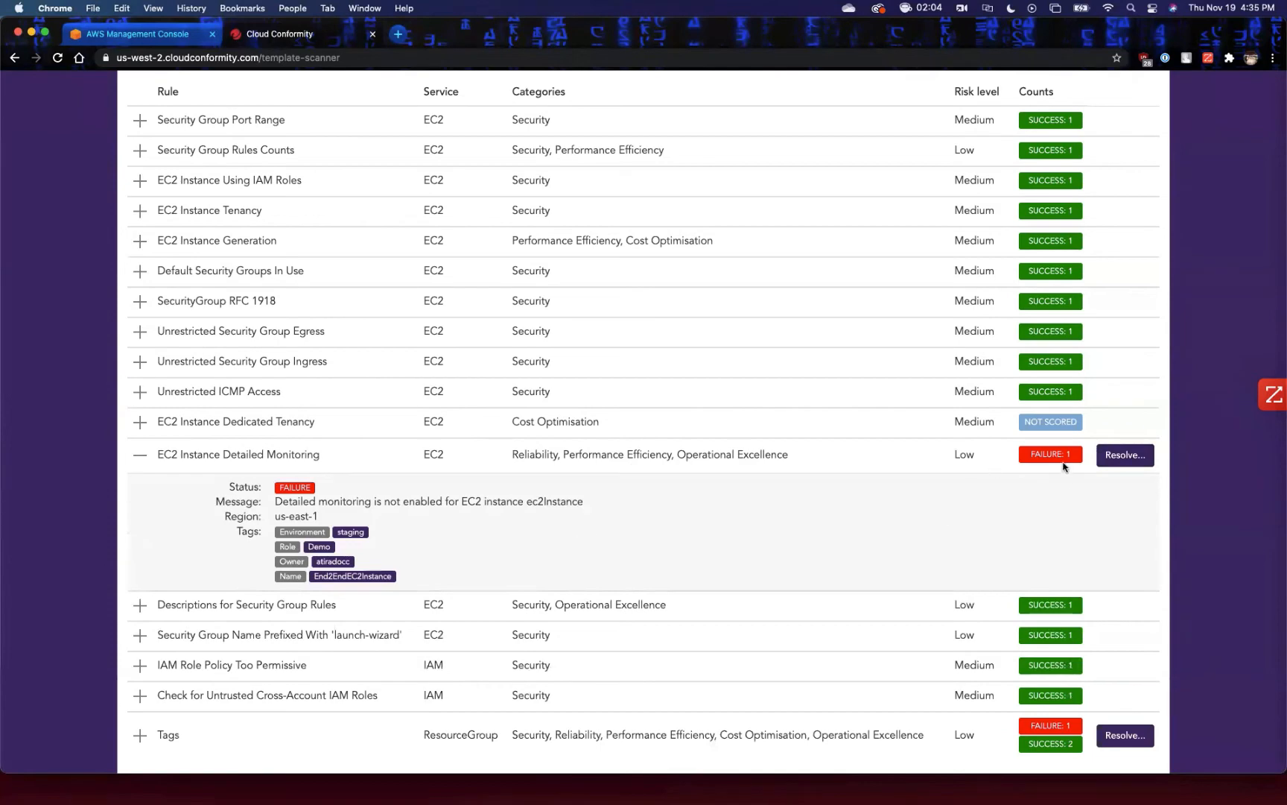
pyautogui.click(147, 456)
pyautogui.scroll(5, 320, 418)
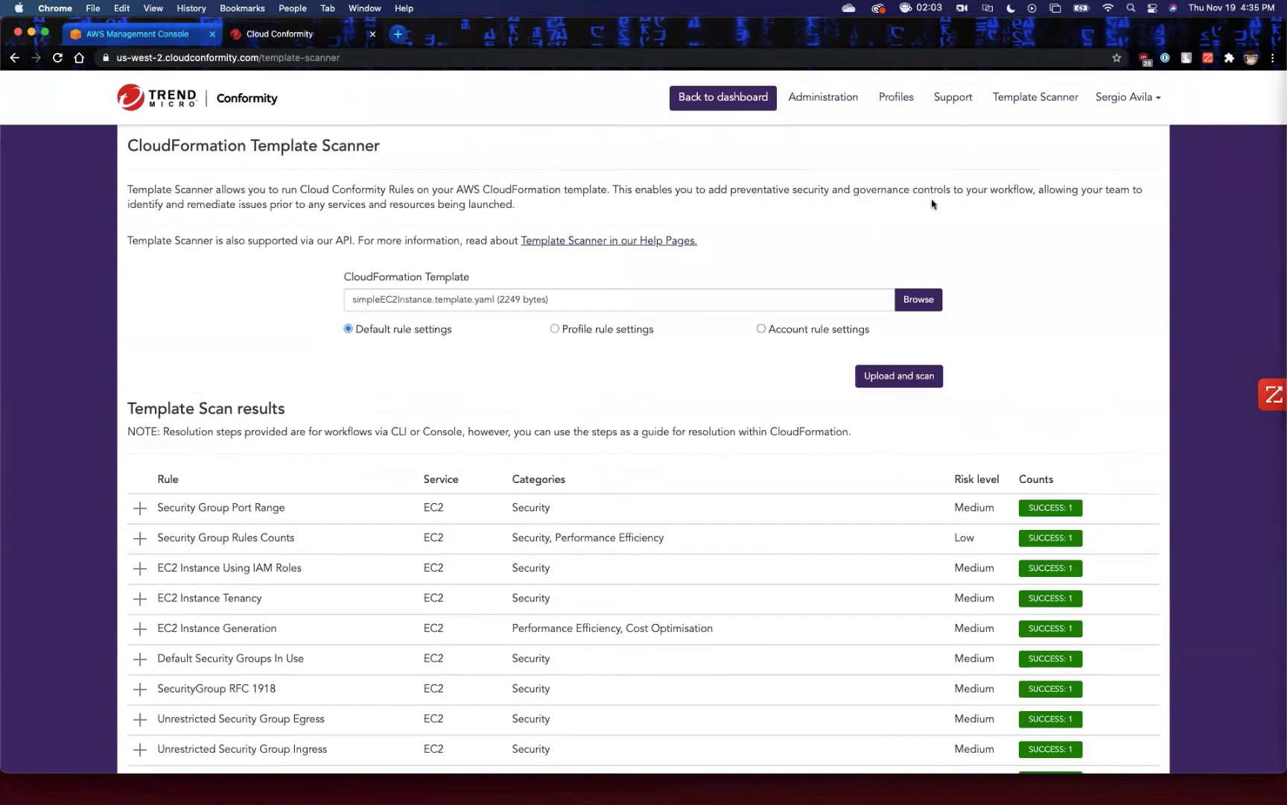
pyautogui.click(727, 99)
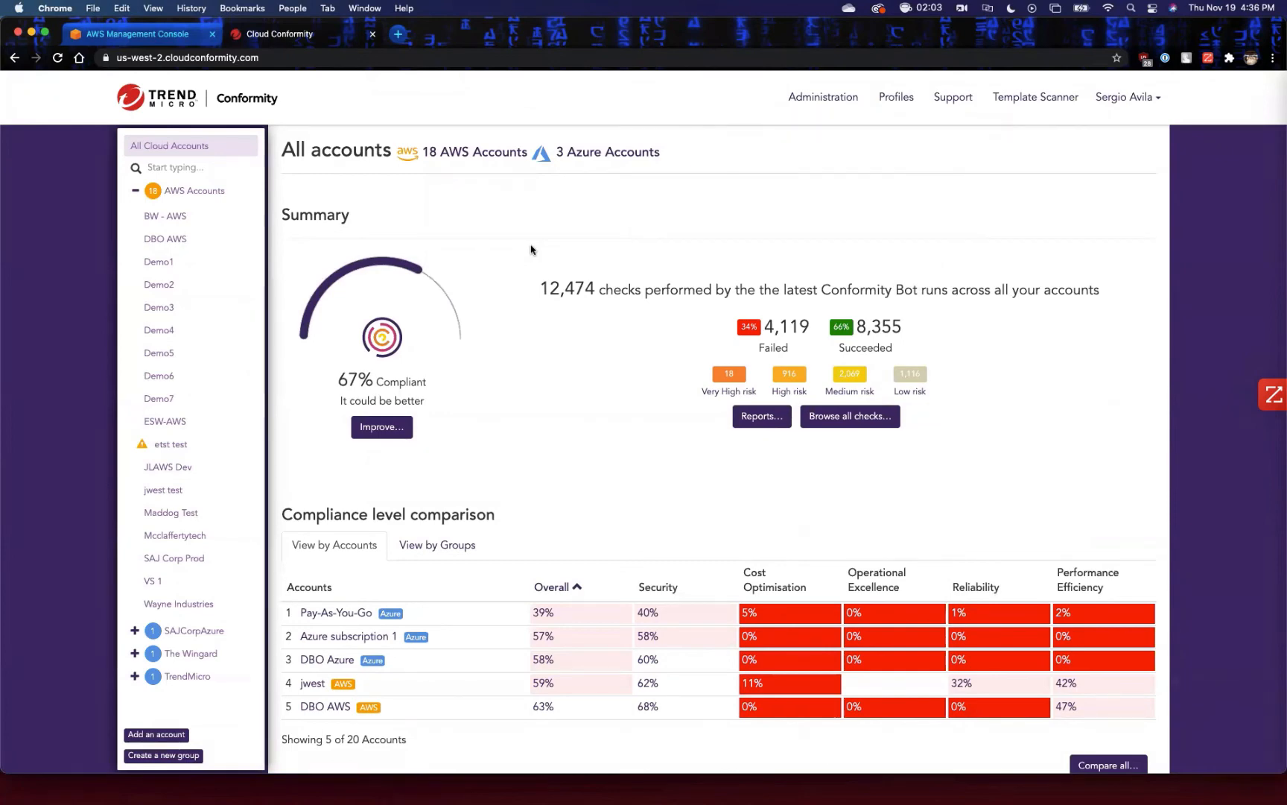
# Open the DBO AWS account's settings and bring up its communication settings to review the available notification channels.
pyautogui.click(207, 238)
pyautogui.click(1126, 148)
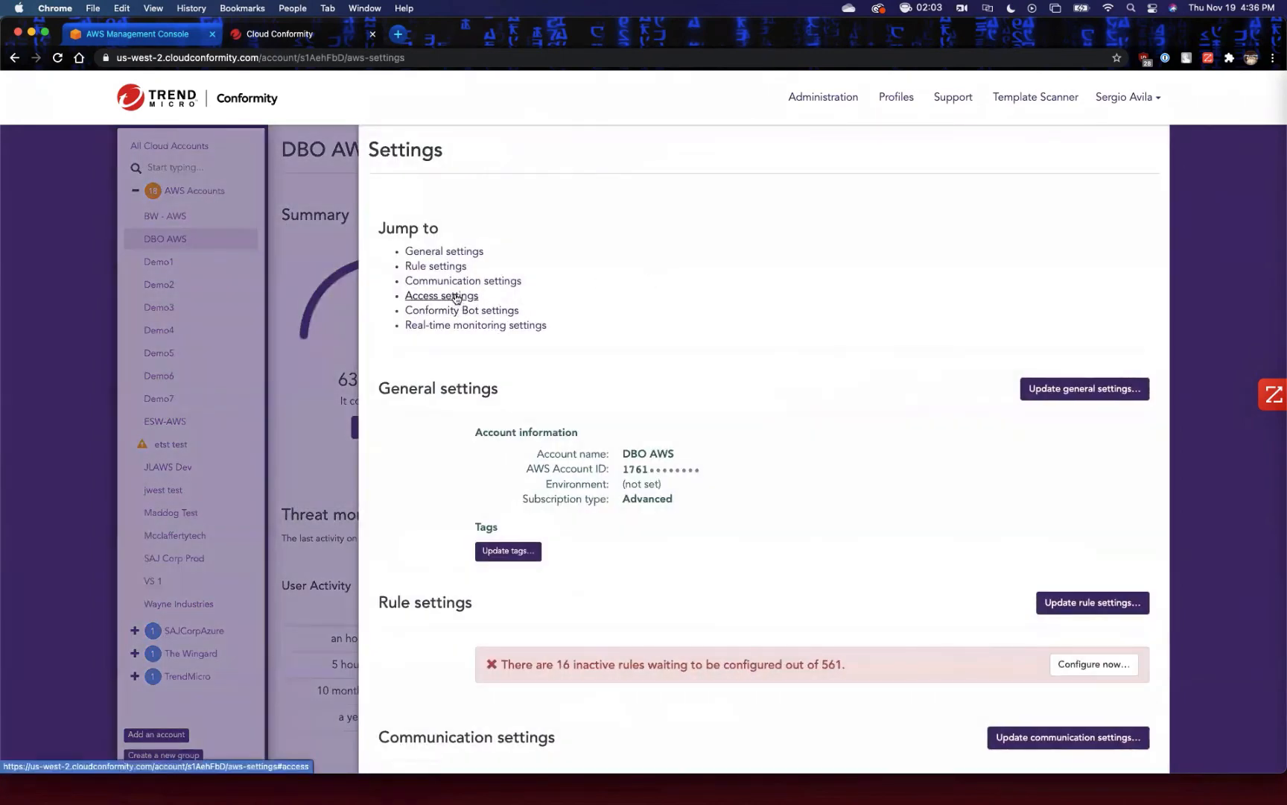
pyautogui.click(429, 281)
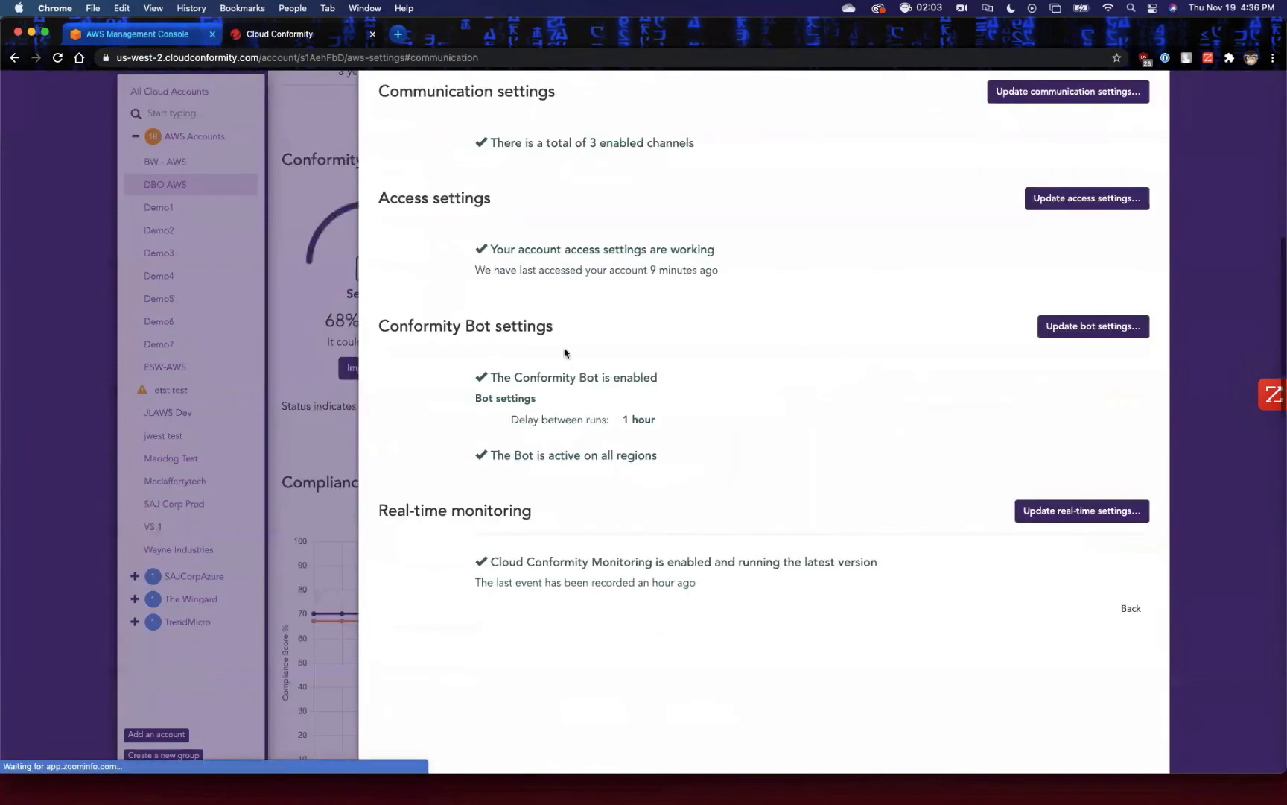
pyautogui.click(1035, 93)
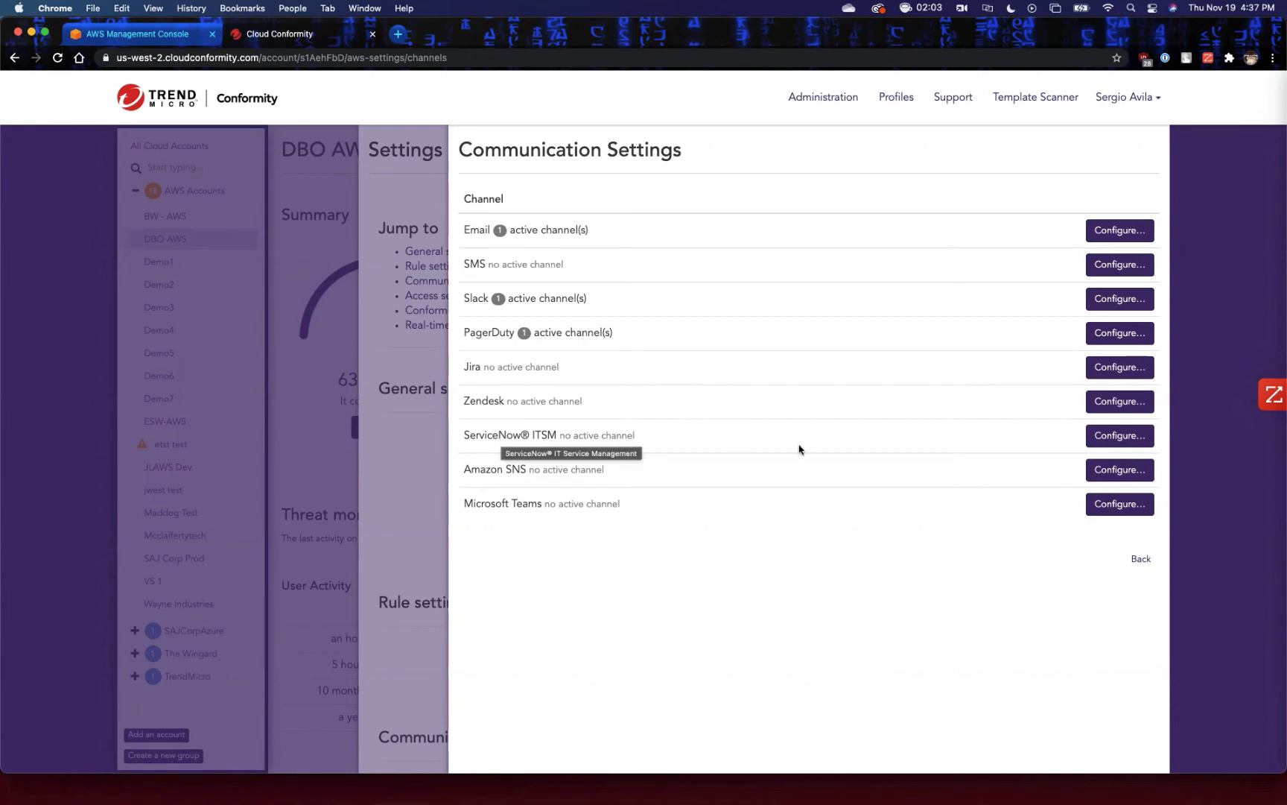
# View the Amazon SNS channel configuration, and close the settings to return to the DBO AWS overview.
pyautogui.click(1120, 462)
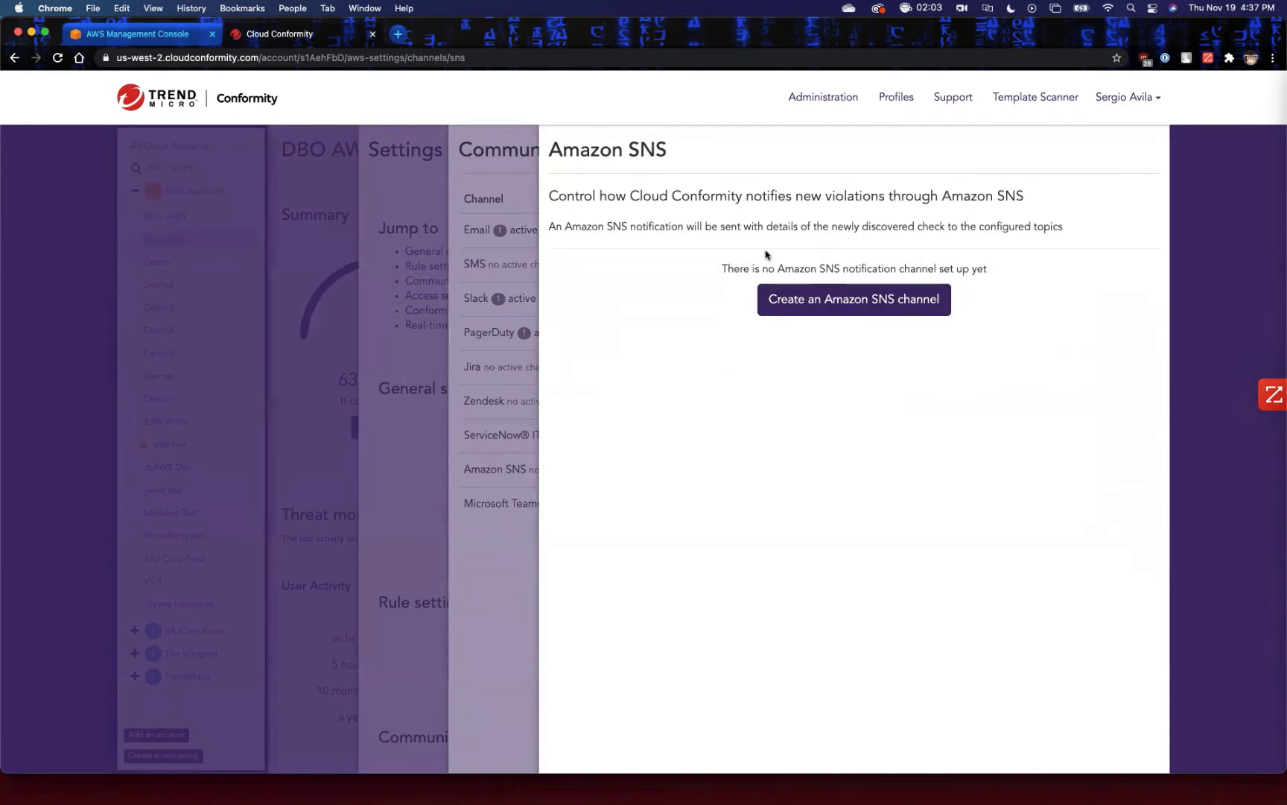
pyautogui.click(321, 368)
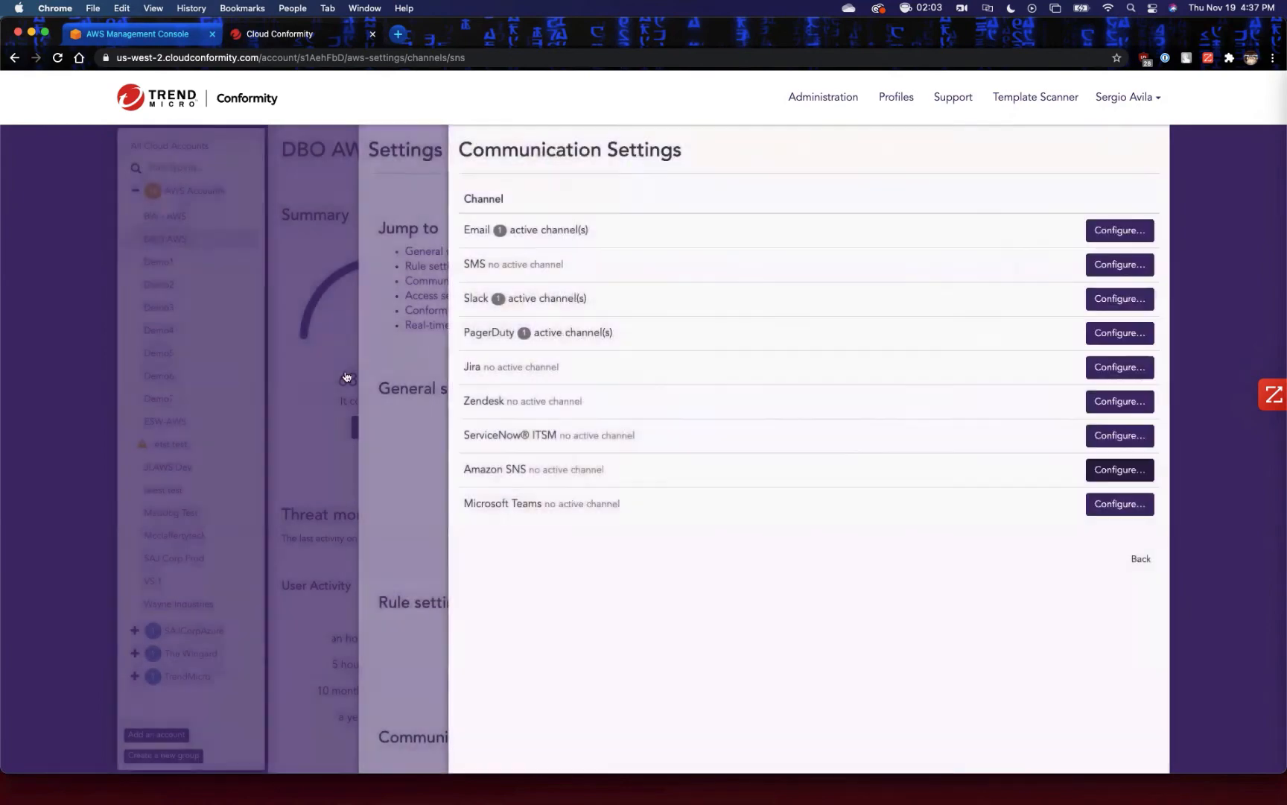
pyautogui.click(339, 370)
pyautogui.click(339, 370)
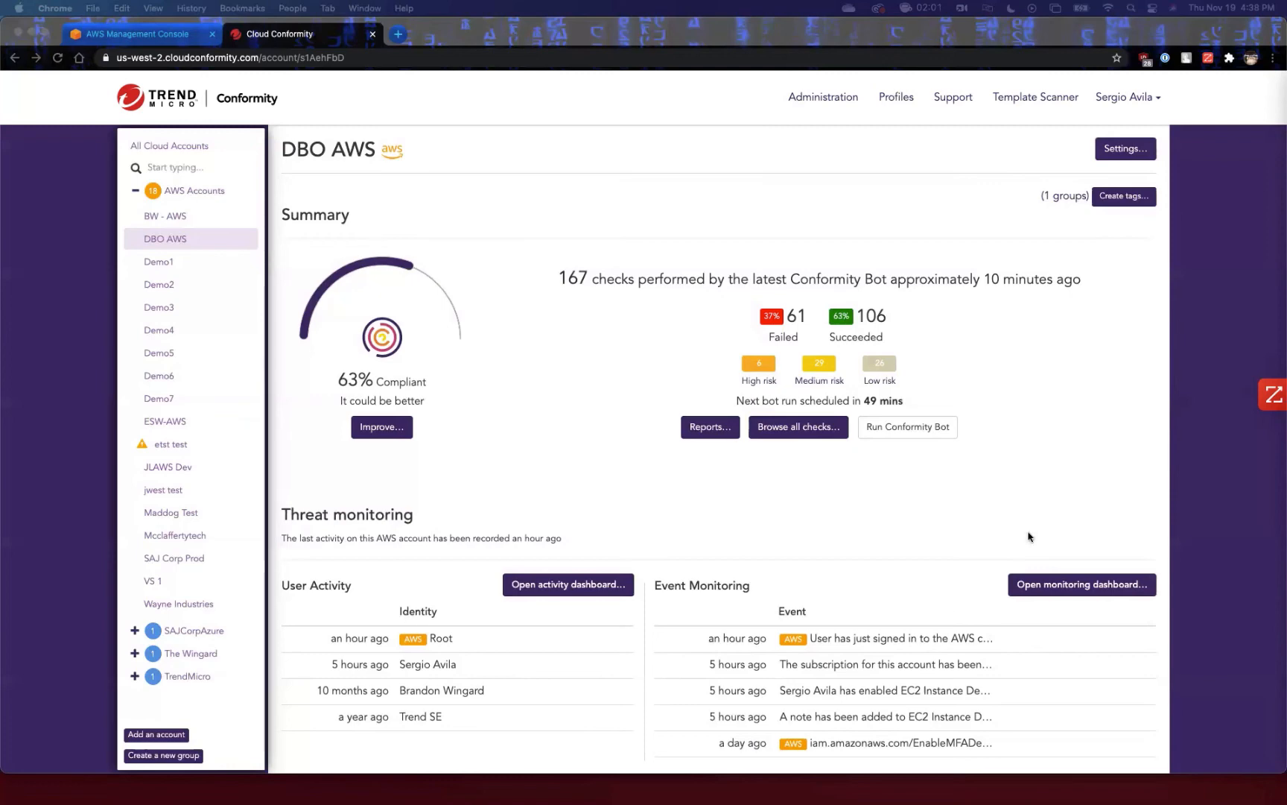
# Review the most critical failures by rule on the DBO AWS overview.
pyautogui.click(997, 580)
pyautogui.scroll(-15, 997, 581)
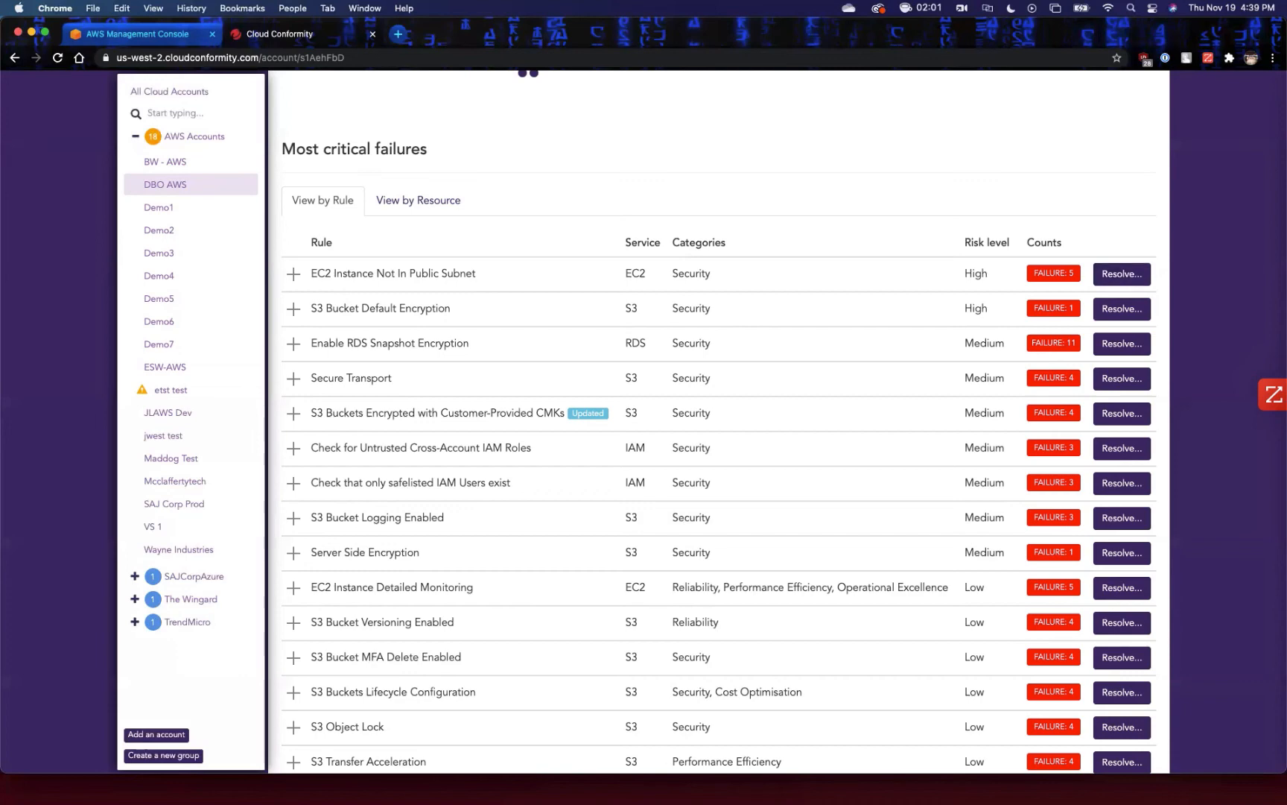
pyautogui.scroll(3, 218, 686)
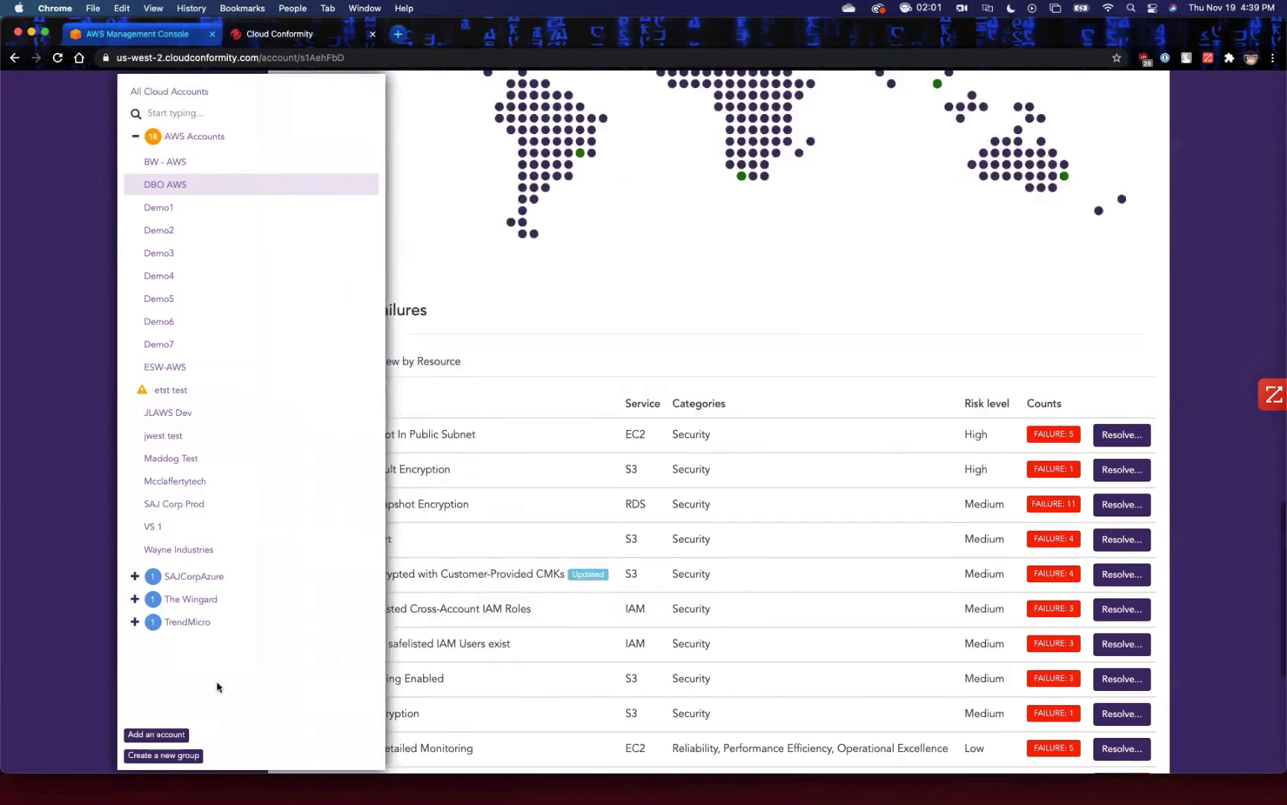
# Start adding a new account of type AWS Account and look over the account details form and help video section.
pyautogui.click(178, 735)
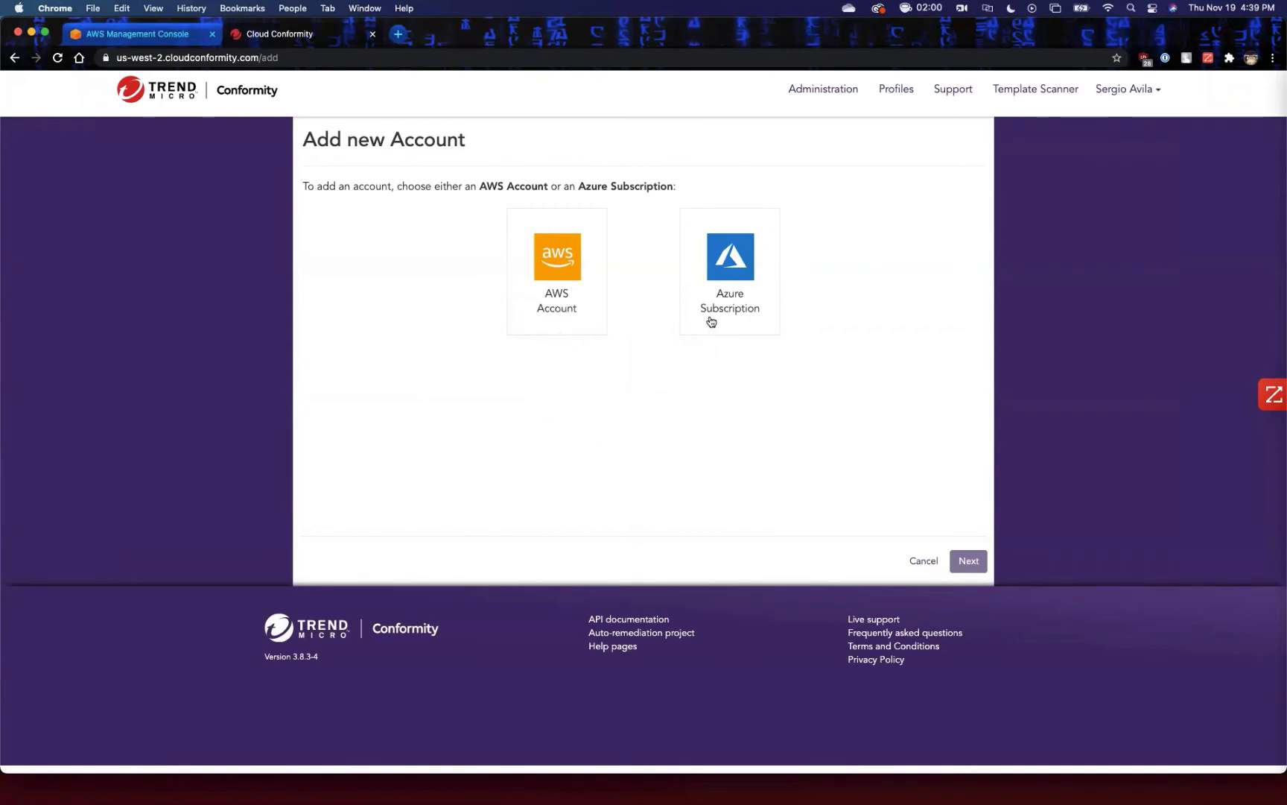
pyautogui.click(561, 320)
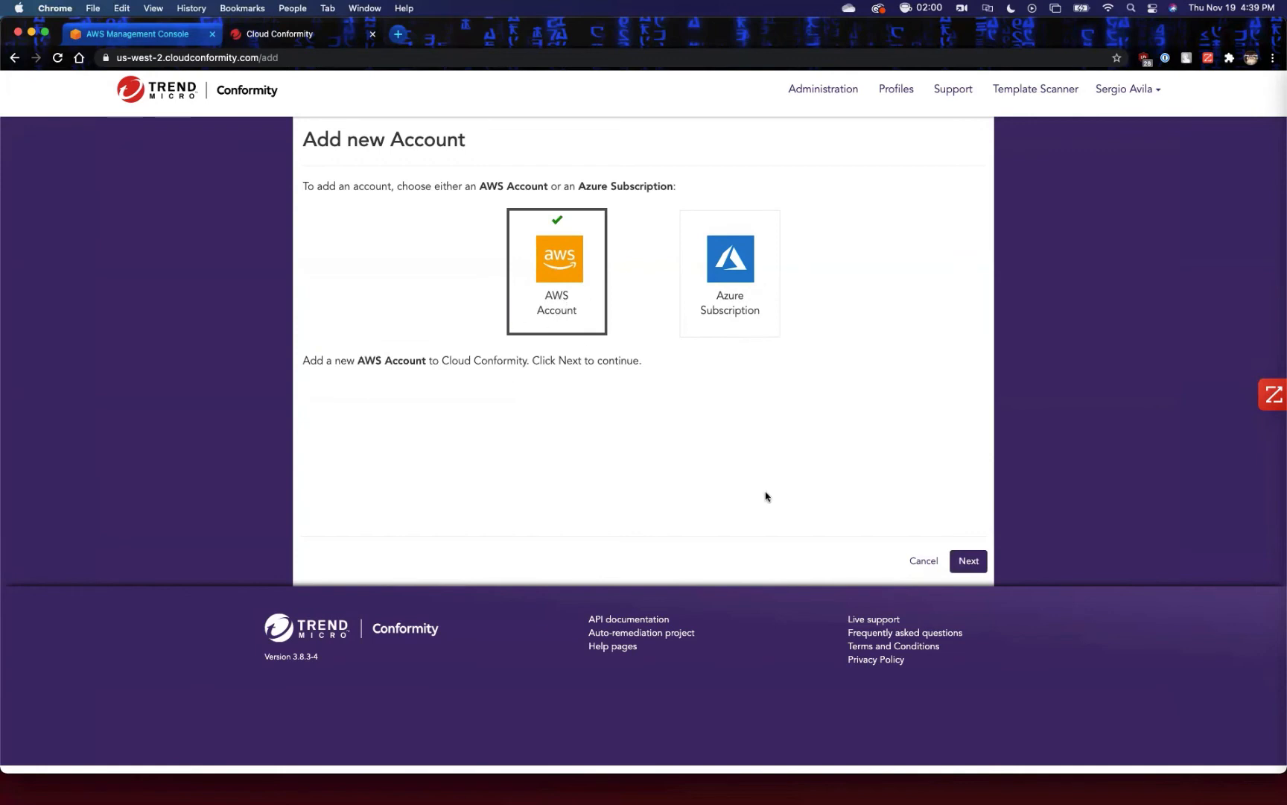
pyautogui.click(968, 560)
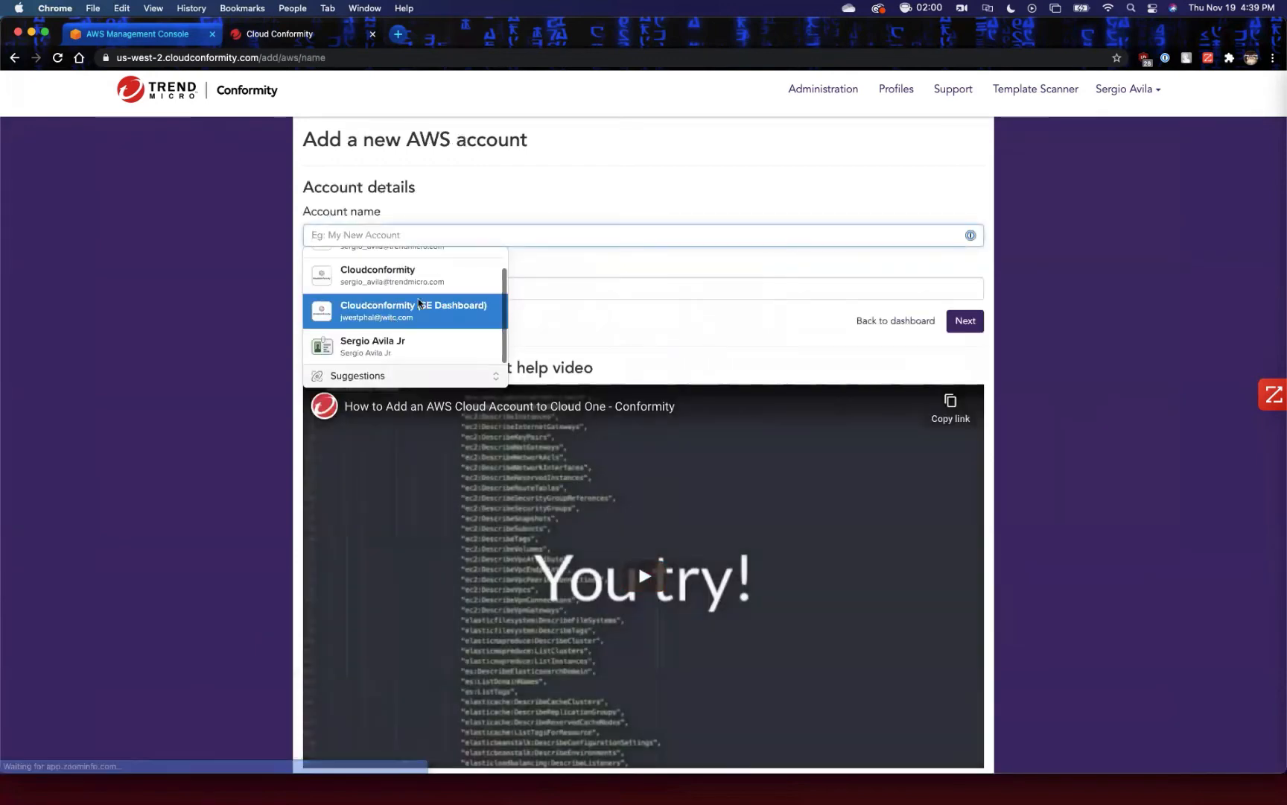
pyautogui.click(1040, 335)
pyautogui.scroll(-2, 689, 406)
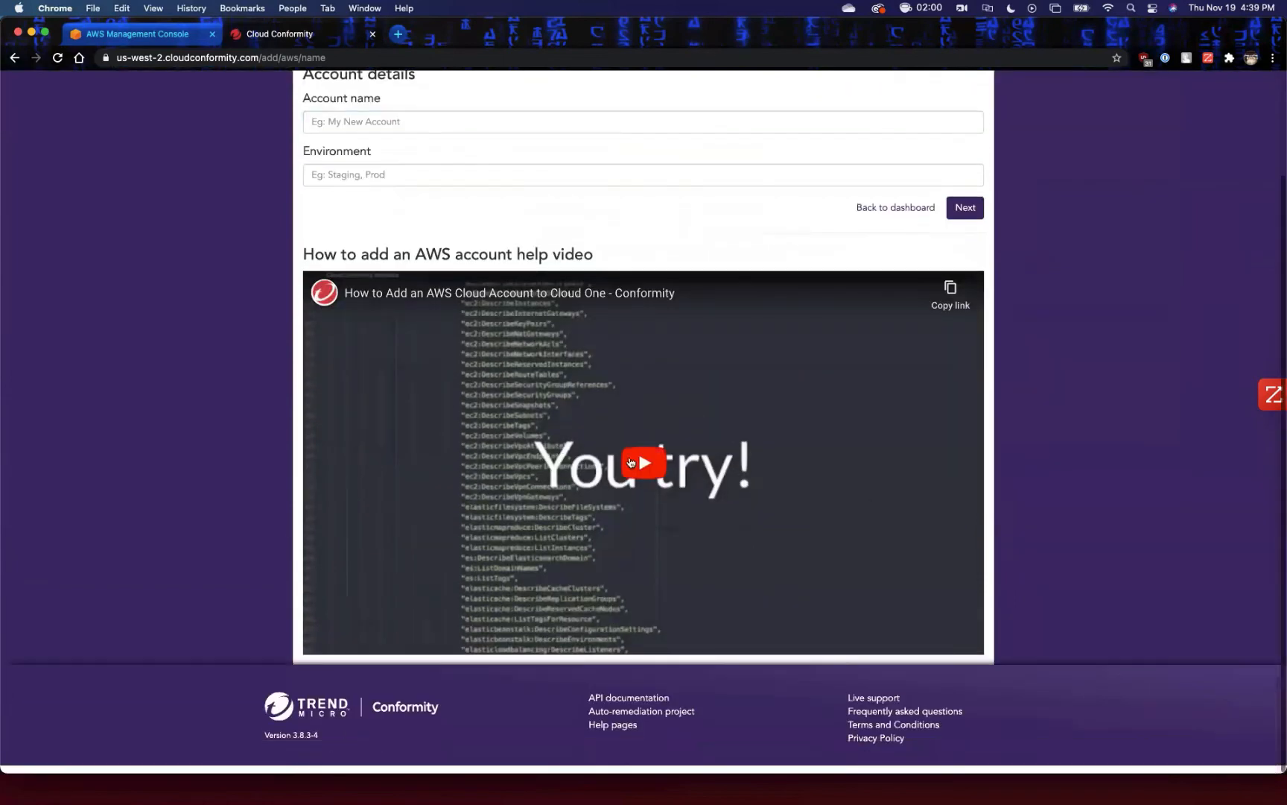
pyautogui.scroll(2, 652, 497)
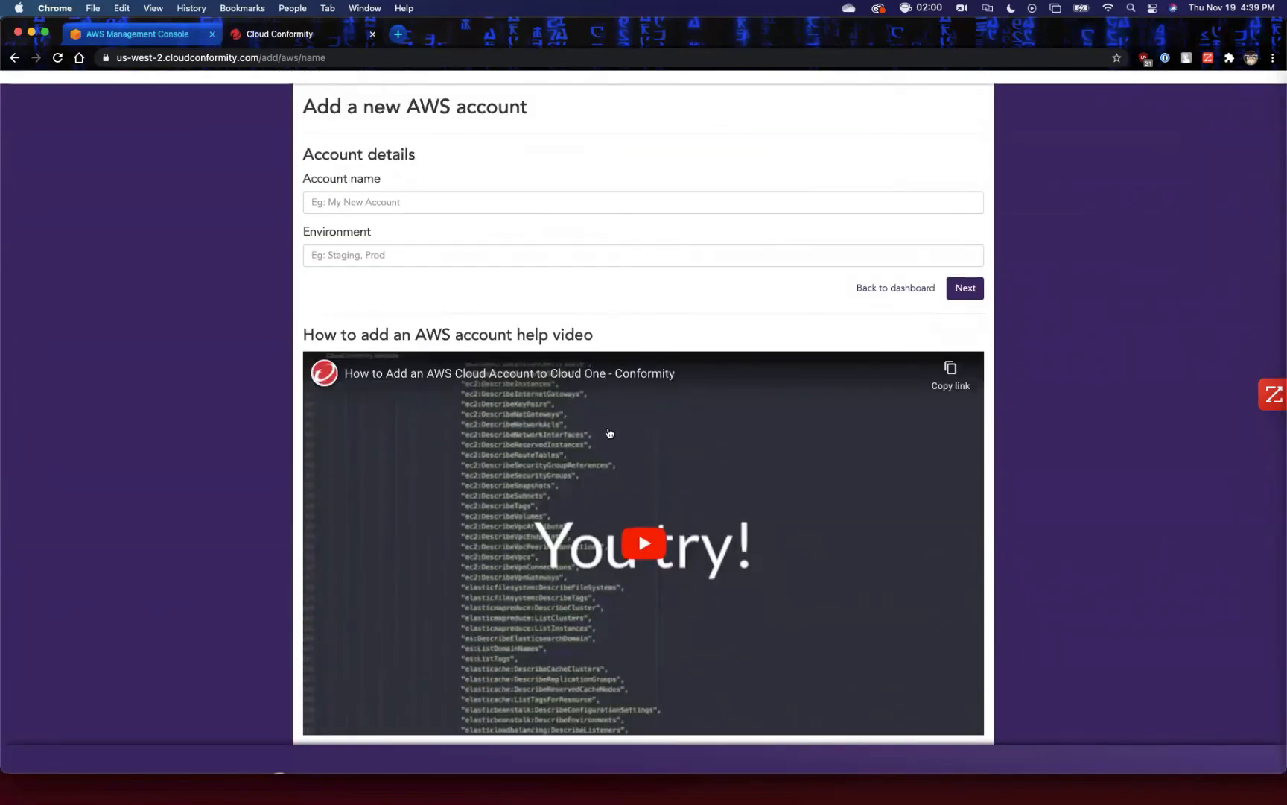
# Name the new AWS account Test with environment Prod, and continue with the recommended automated setup.
pyautogui.click(420, 203)
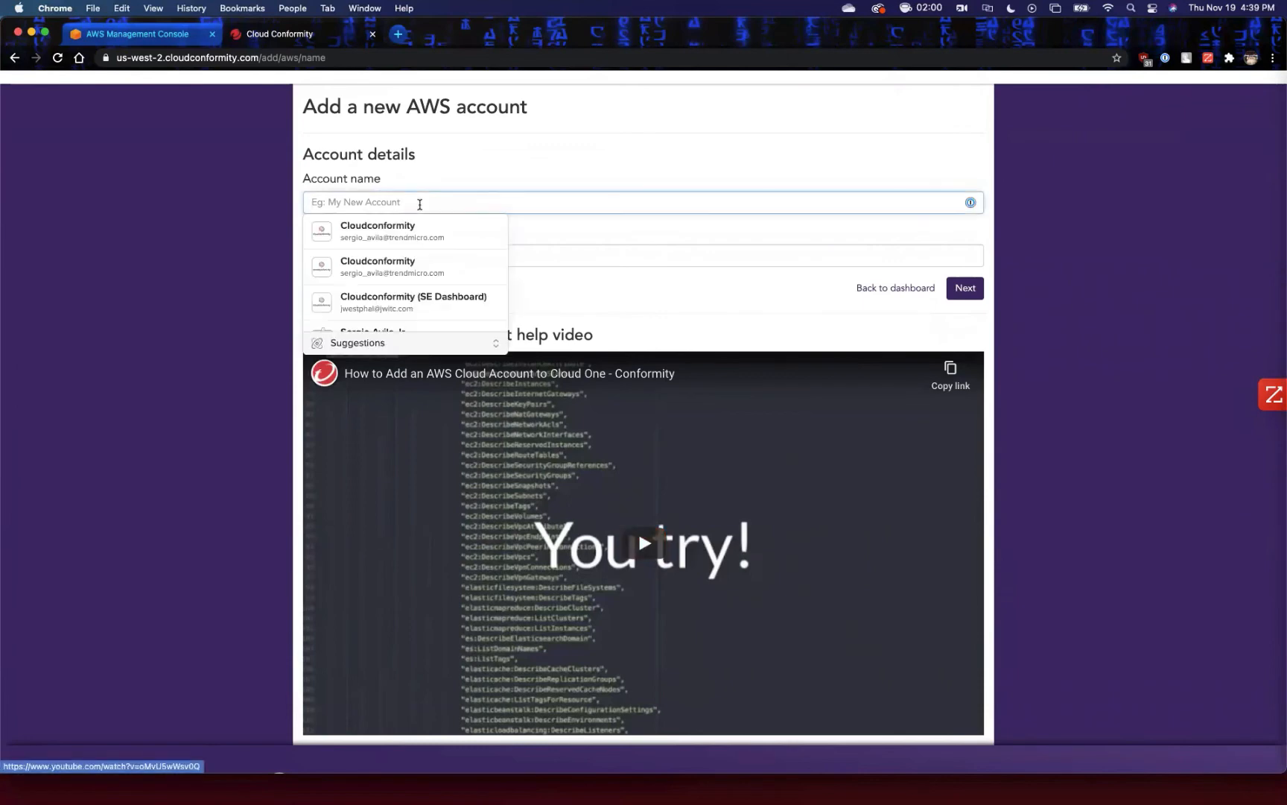
pyautogui.write('Test')
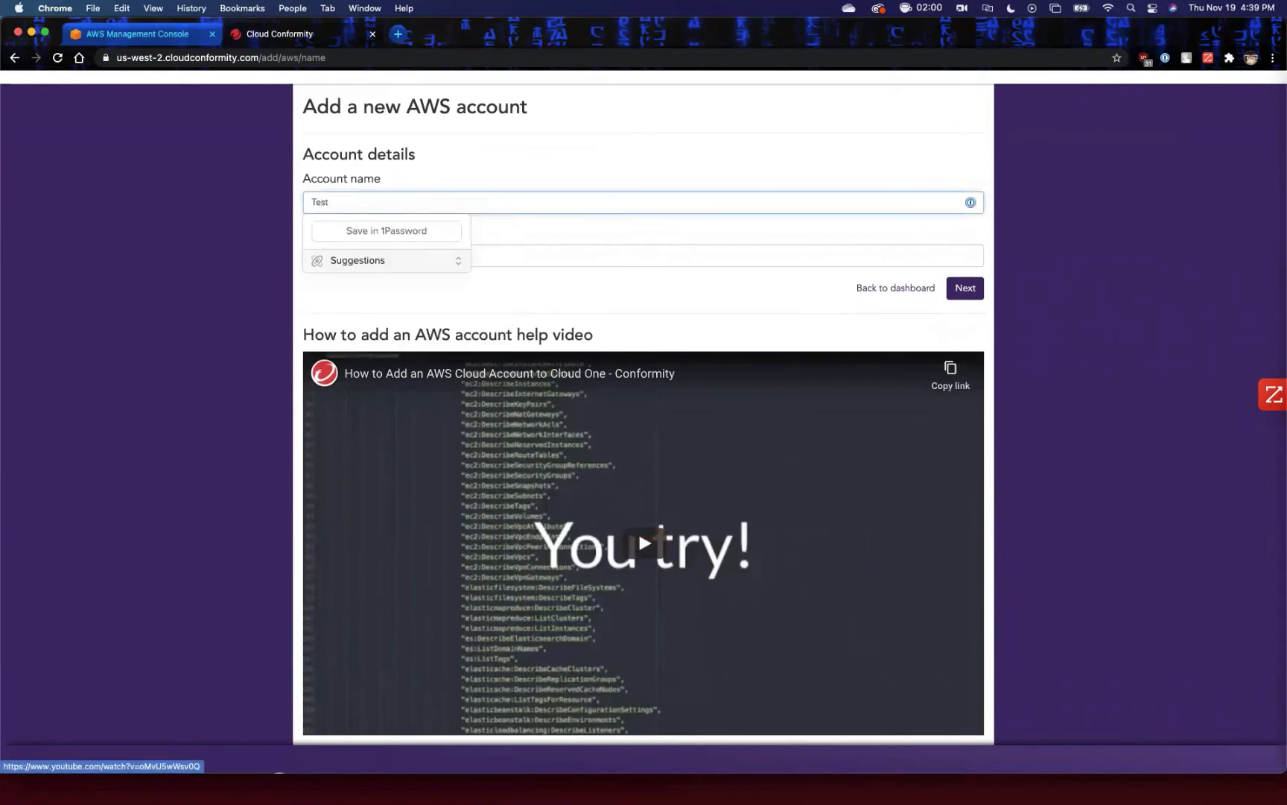
pyautogui.press('Tab')
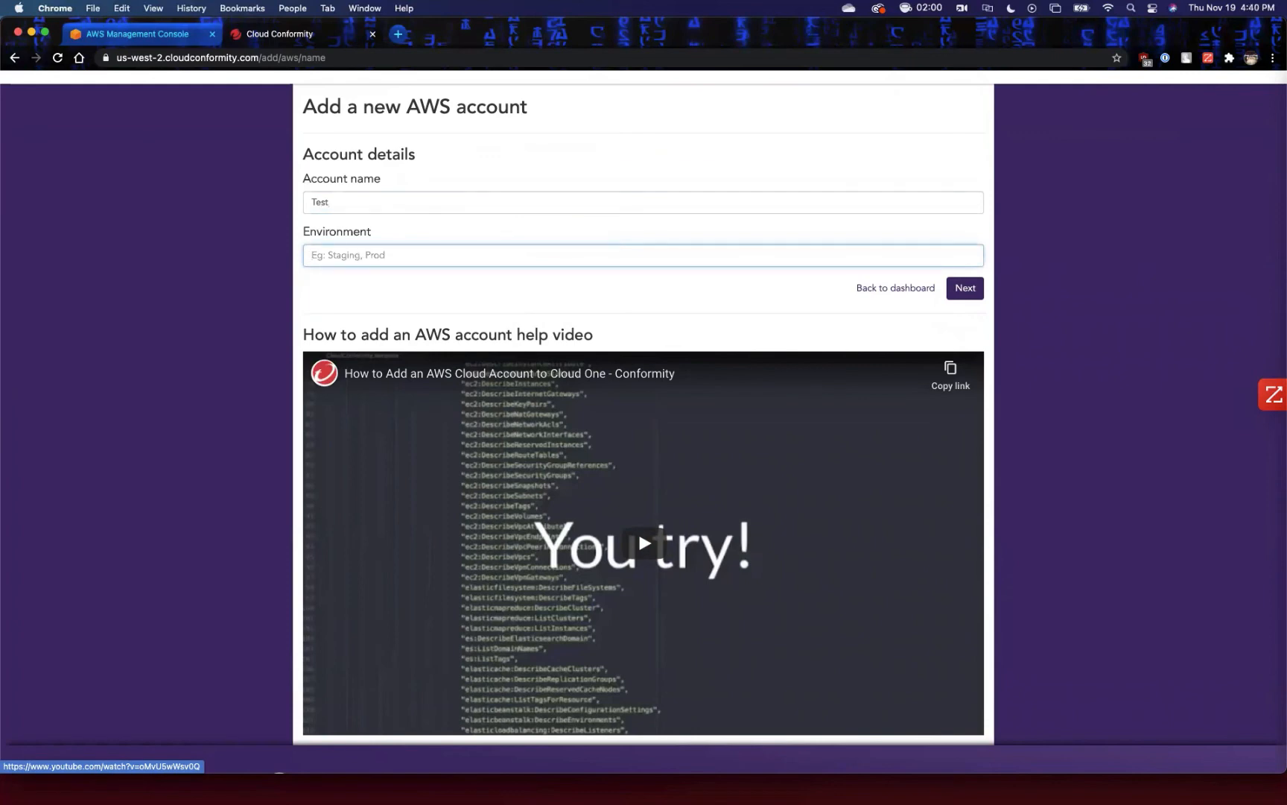
pyautogui.write('Prod')
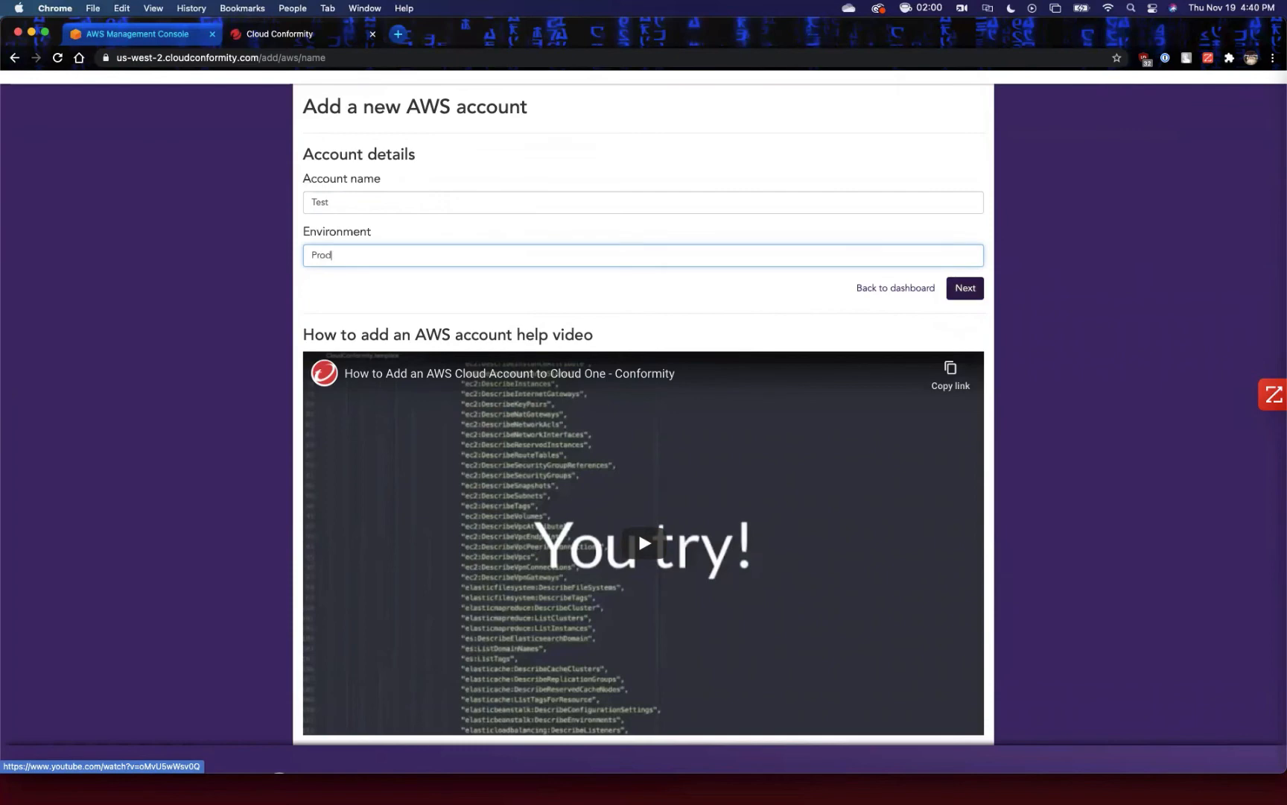
pyautogui.press('Return')
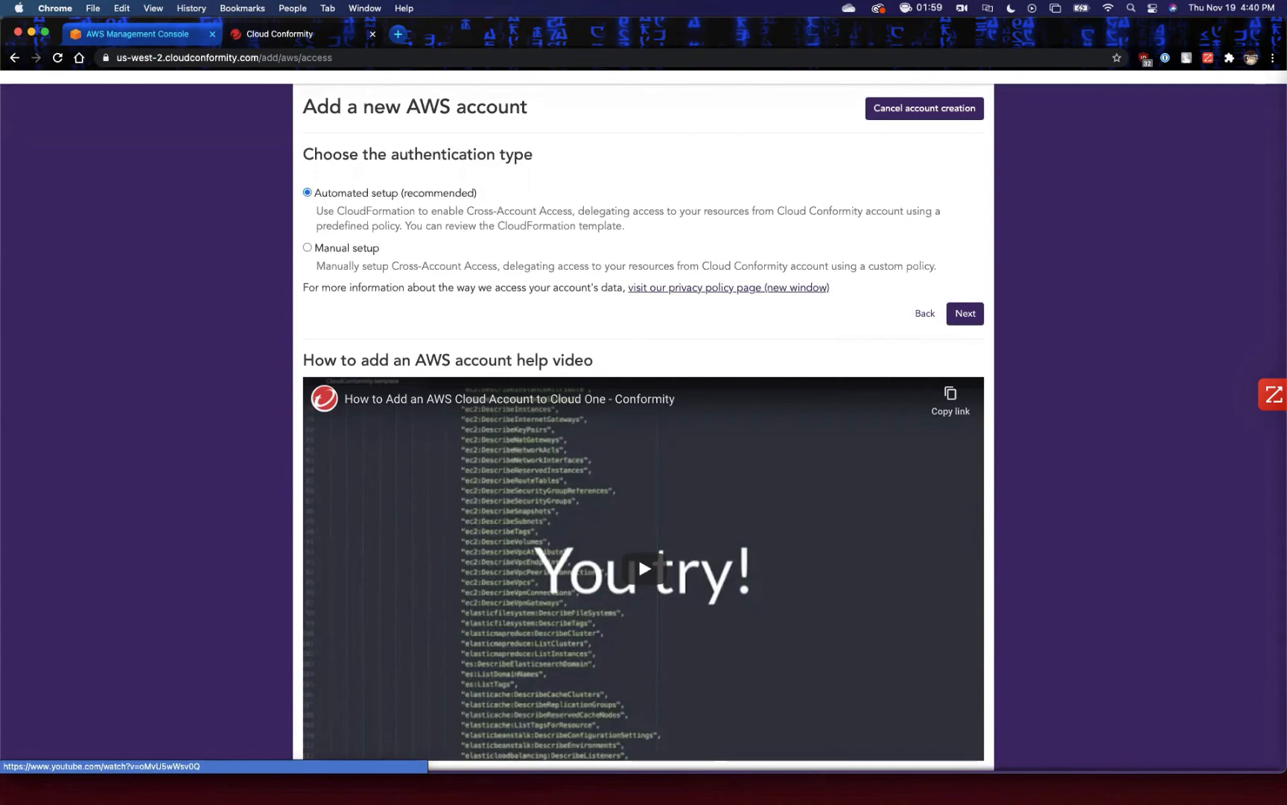
pyautogui.click(307, 247)
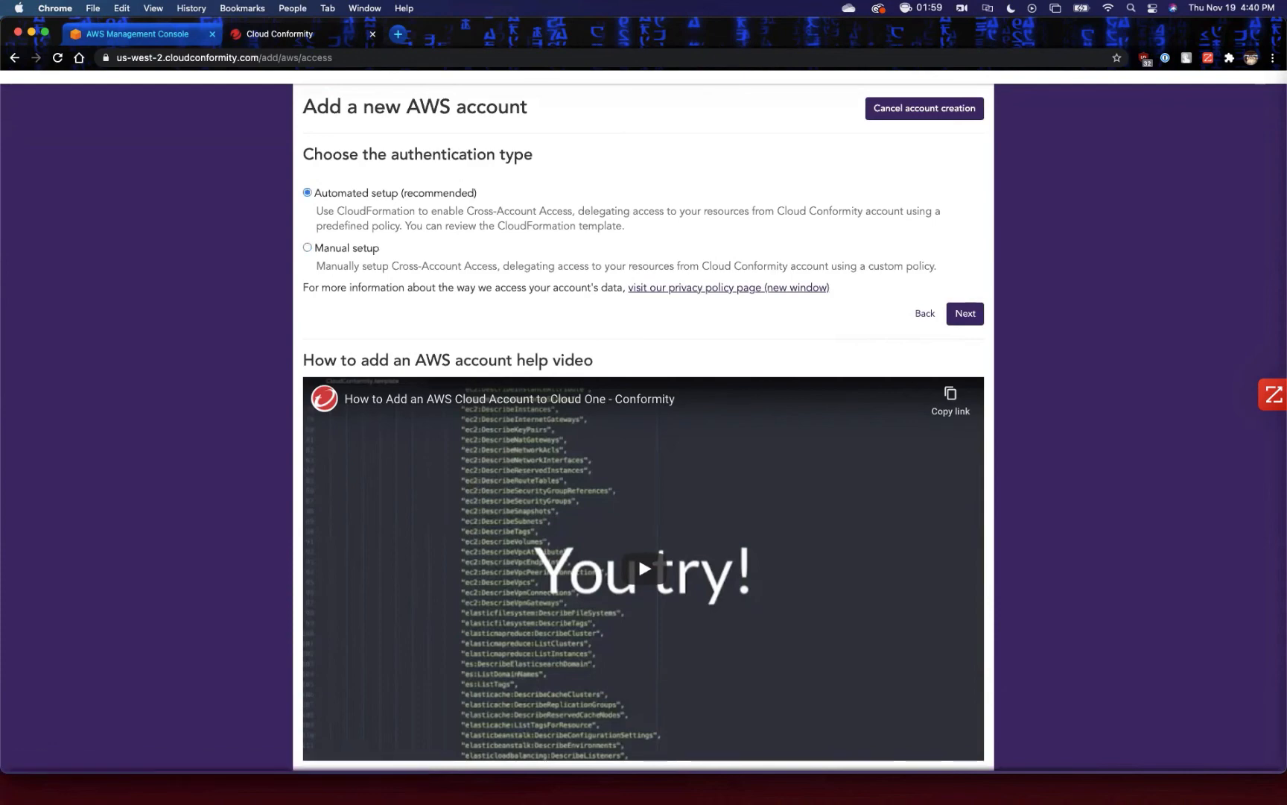
pyautogui.click(965, 313)
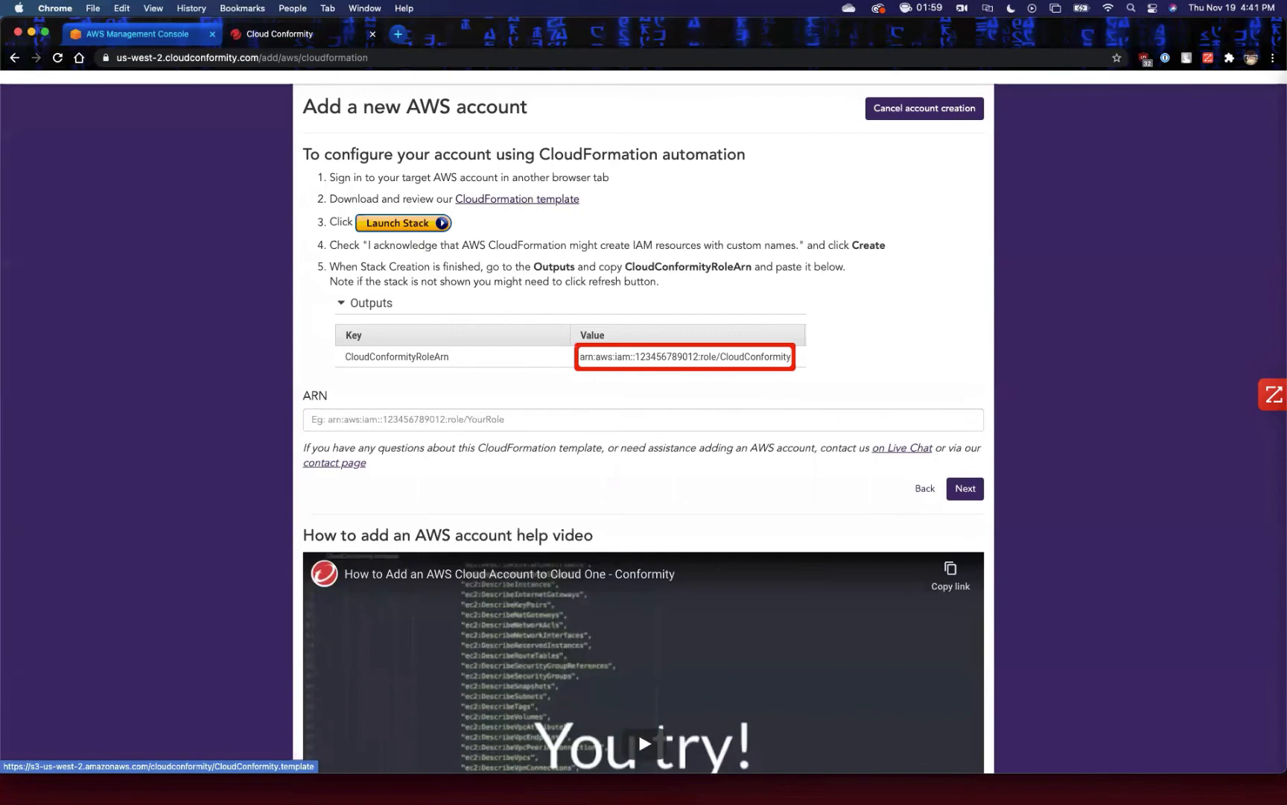
# Download the CloudFormation template, try to open CloudConformity.template and dismiss the application prompt.
pyautogui.click(517, 198)
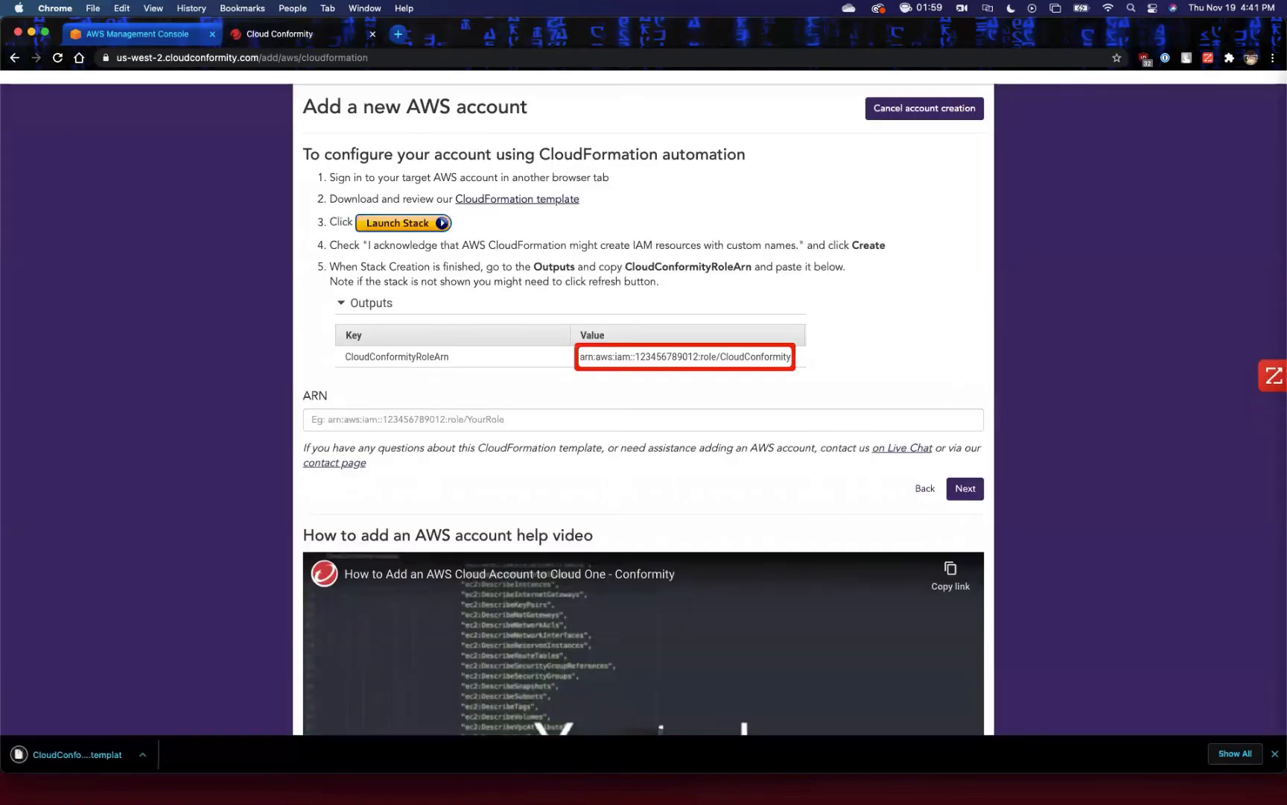
pyautogui.click(74, 755)
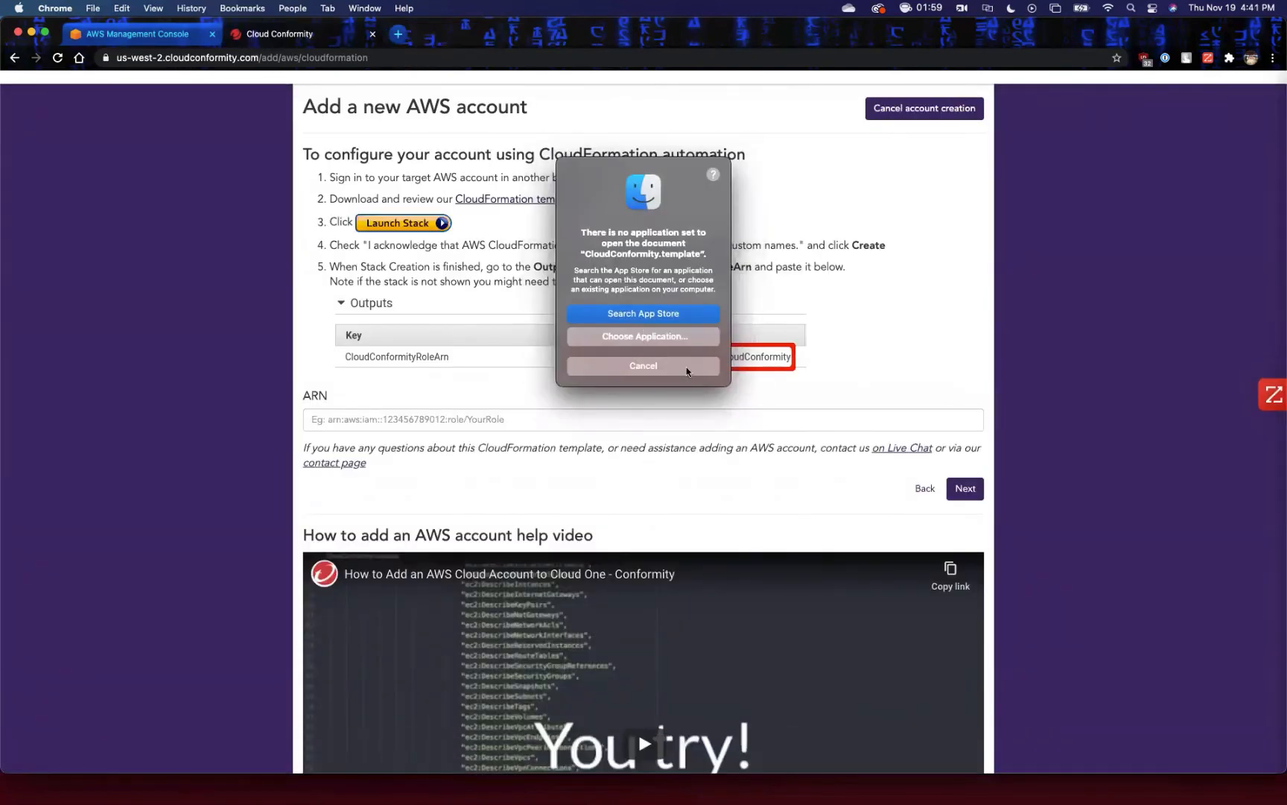
pyautogui.click(657, 367)
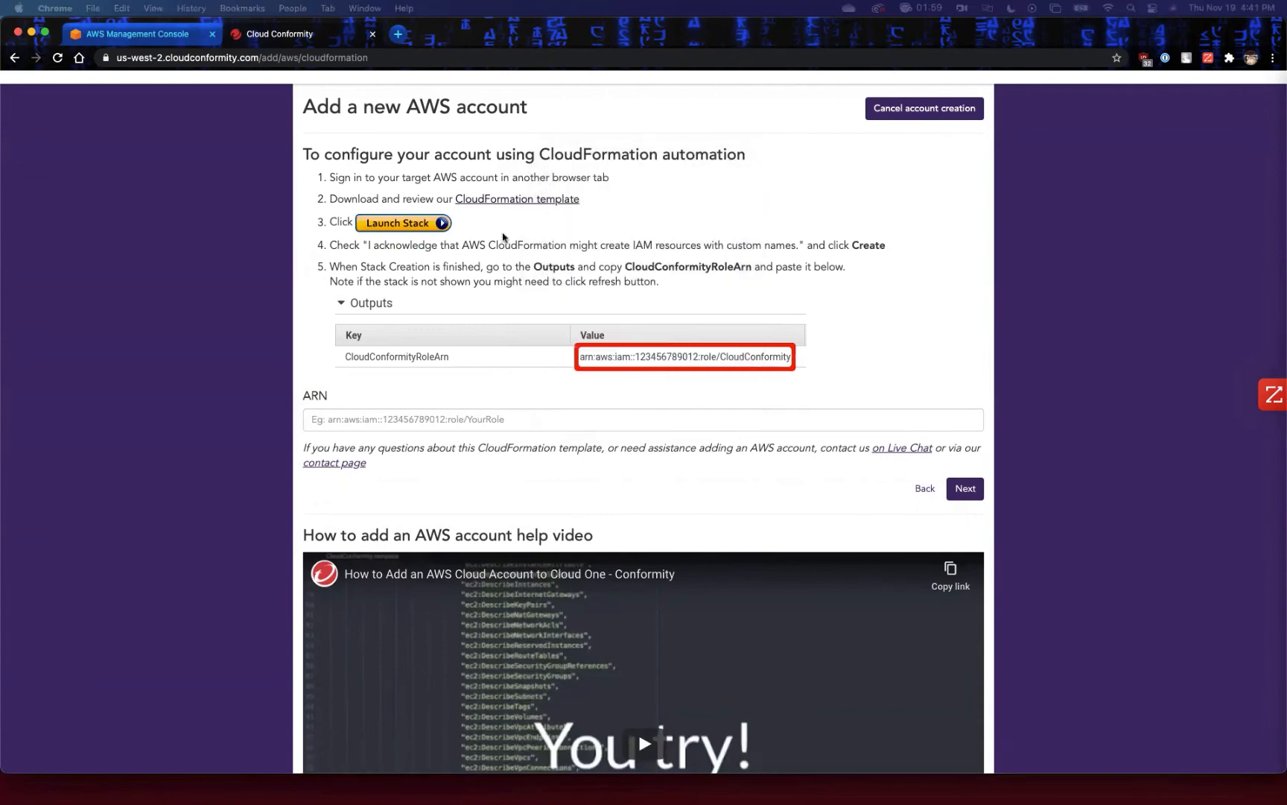
# Review the CloudFormation automation instructions and the ARN field, and return to the all accounts dashboard.
pyautogui.scroll(-5, 699, 401)
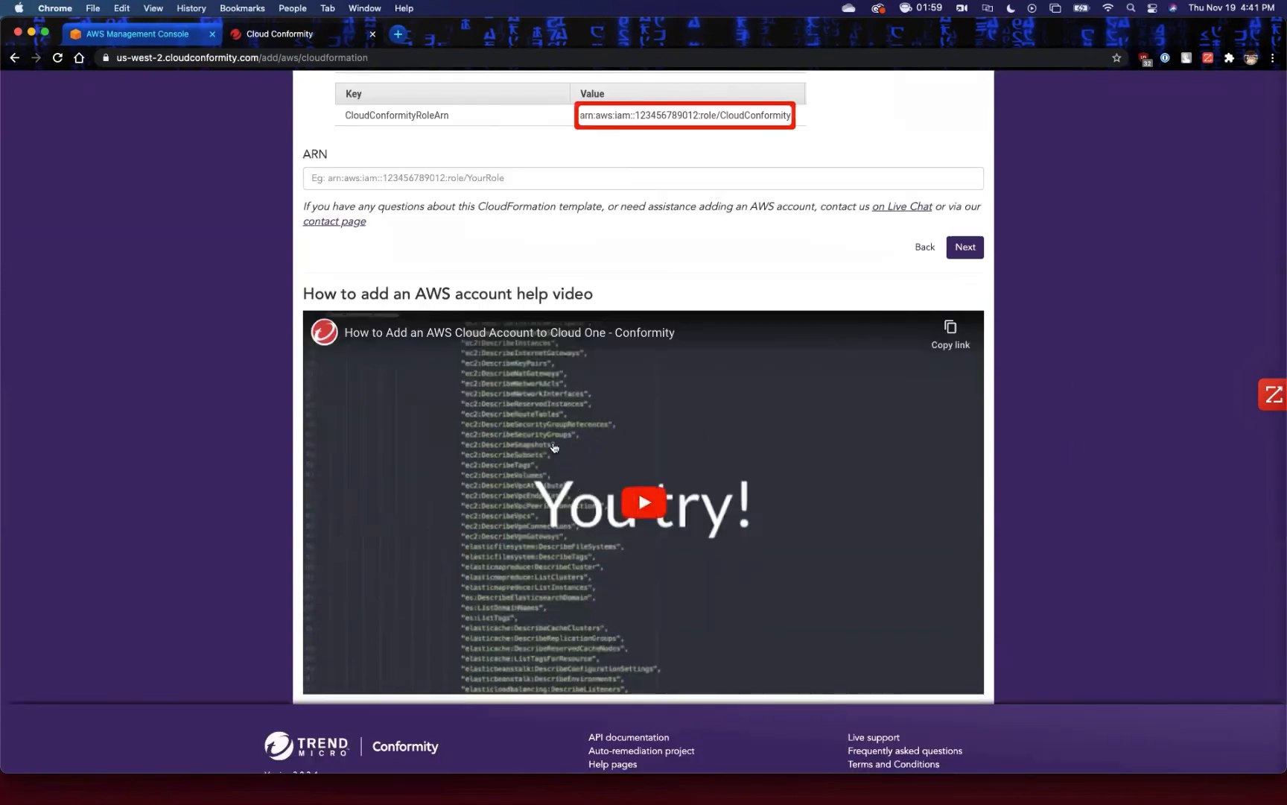
pyautogui.scroll(2, 863, 321)
pyautogui.scroll(2, 863, 321)
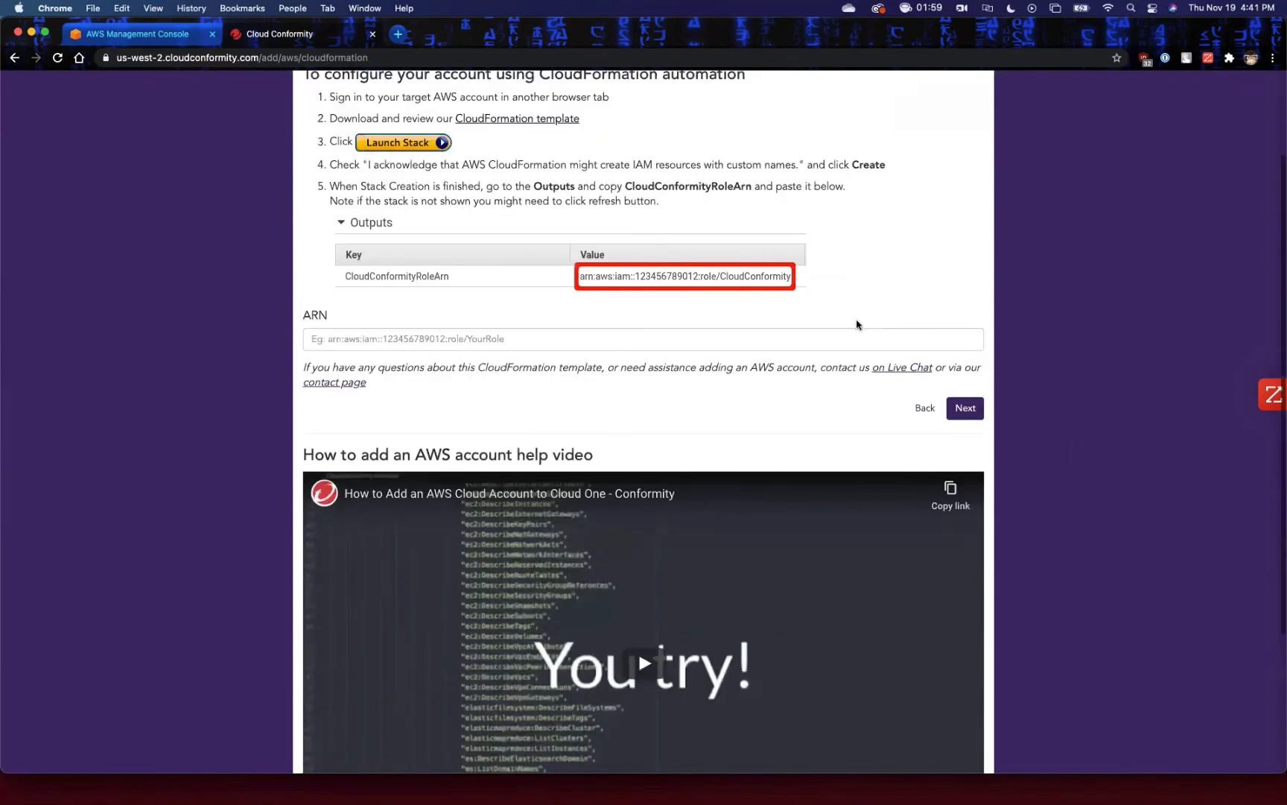
pyautogui.scroll(3, 868, 314)
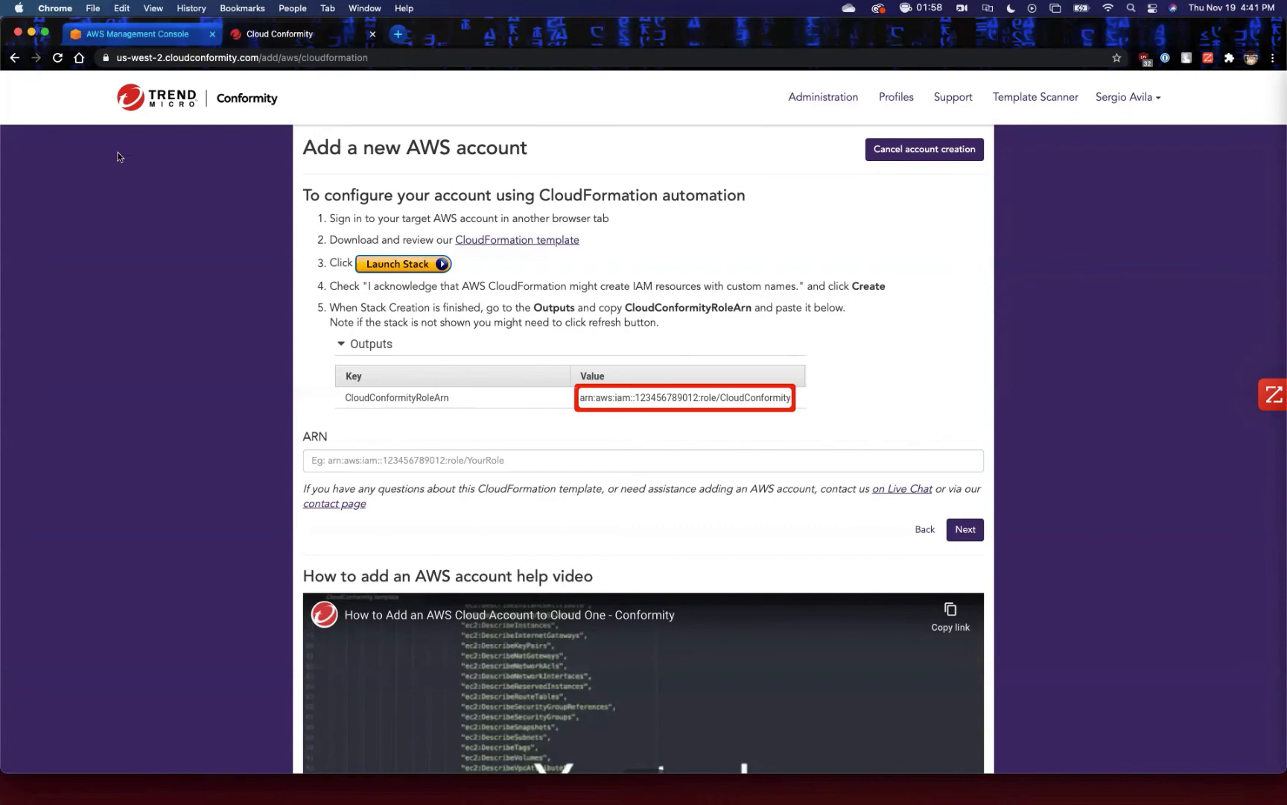
pyautogui.scroll(-5, 278, 179)
pyautogui.scroll(5, 275, 250)
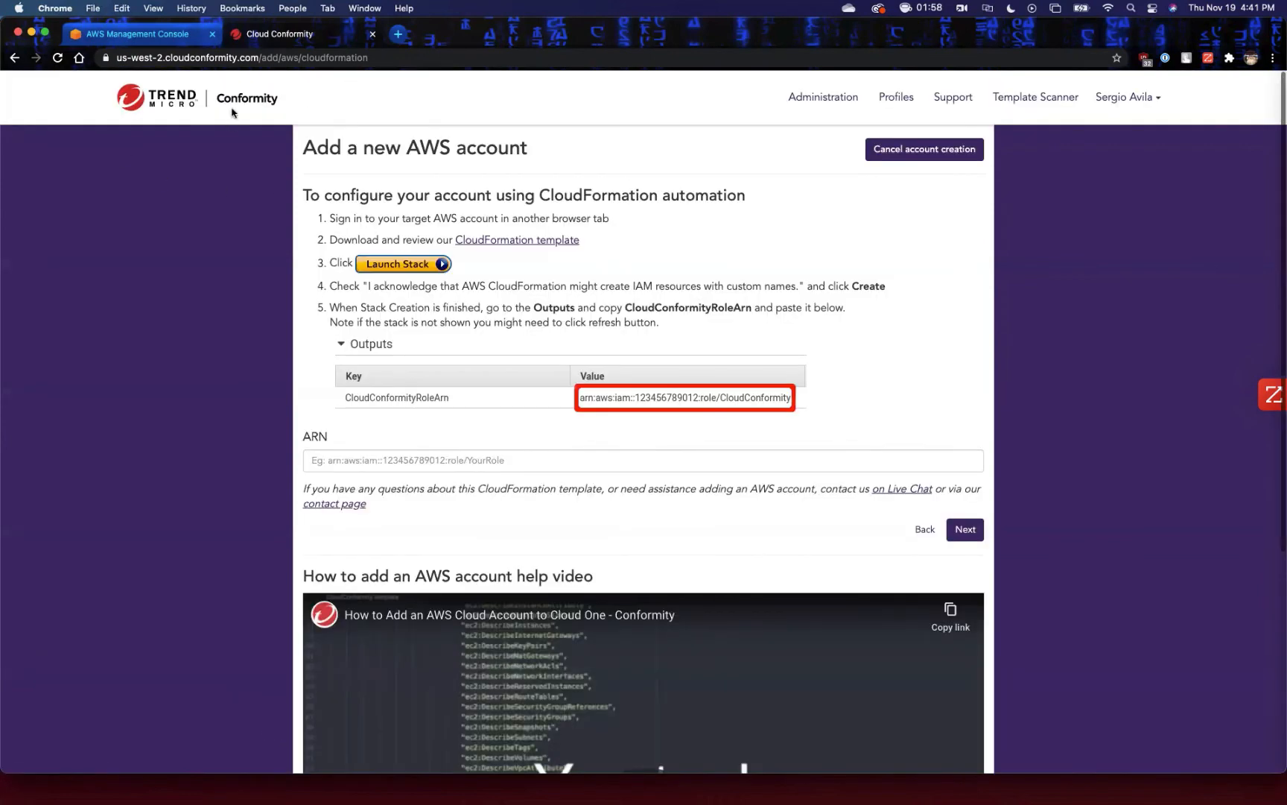
pyautogui.click(234, 113)
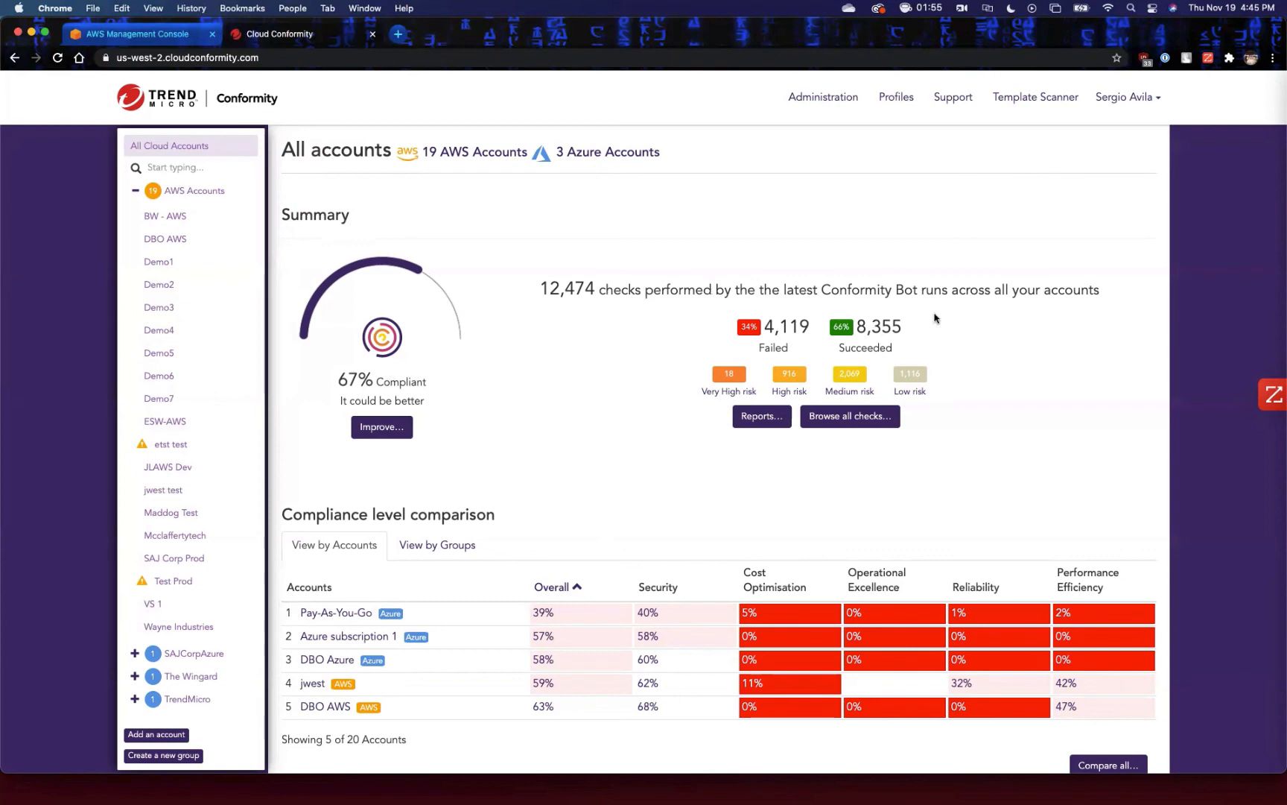
# Switch to the AWS Management Console, start creating an S3 bucket and name it tmugtest.
pyautogui.click(123, 34)
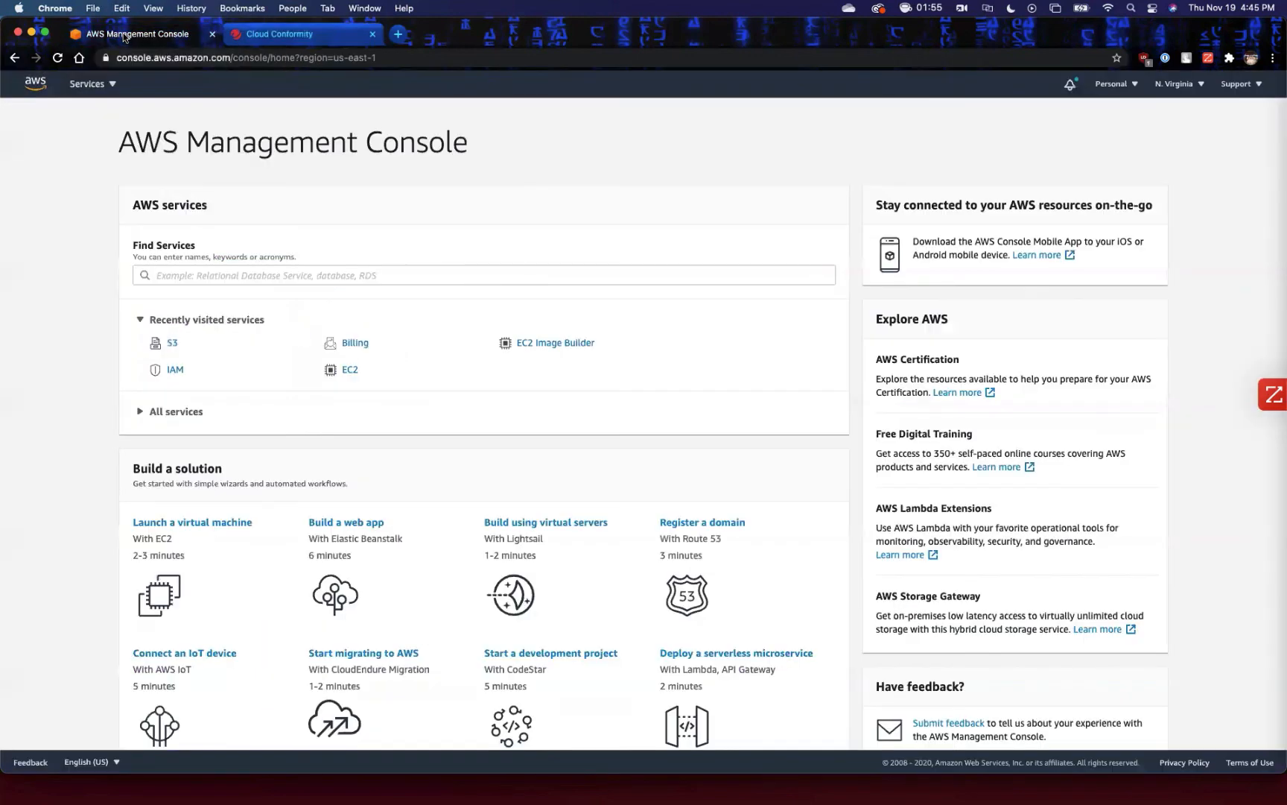
pyautogui.click(174, 342)
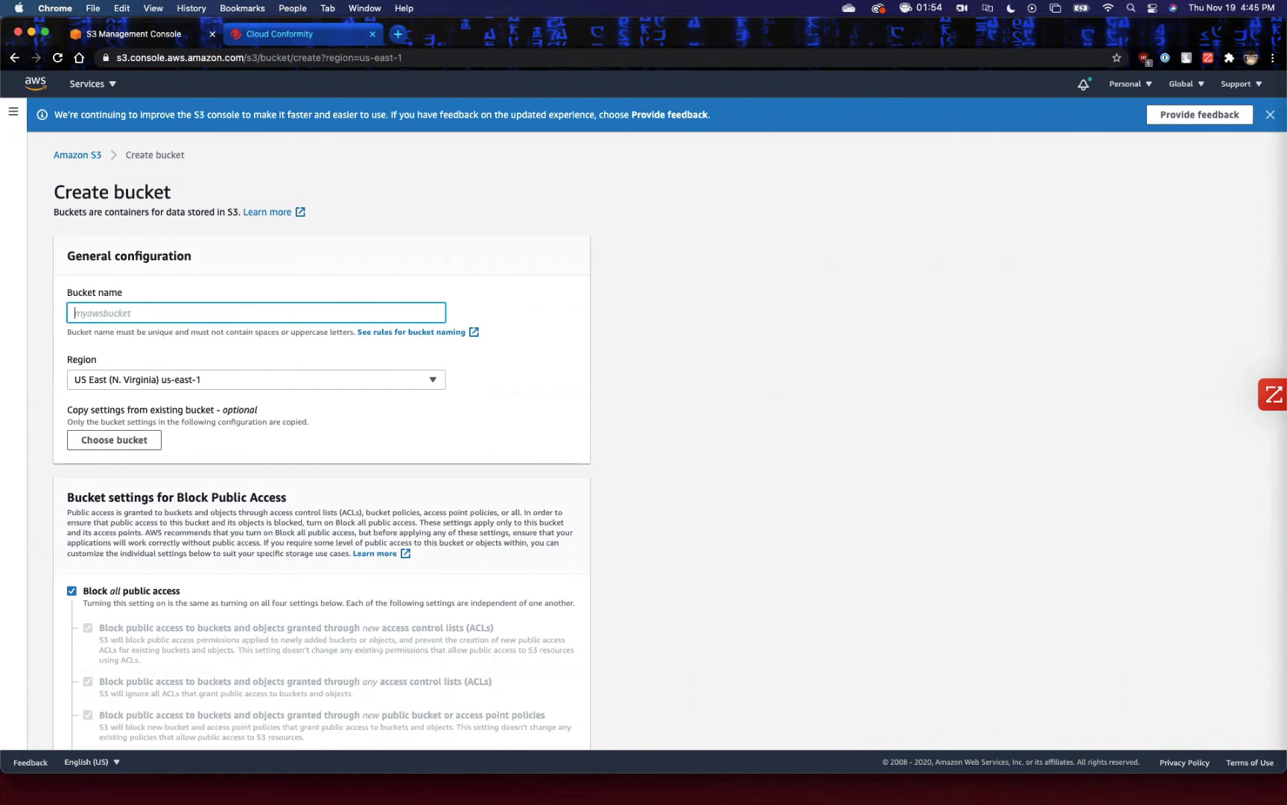
pyautogui.write('TMUG')
pyautogui.press('BackSpace')
pyautogui.press('BackSpace')
pyautogui.press('BackSpace')
pyautogui.press('BackSpace')
pyautogui.write('tmugtest')
pyautogui.doubleClick(94, 313)
pyautogui.click(256, 351)
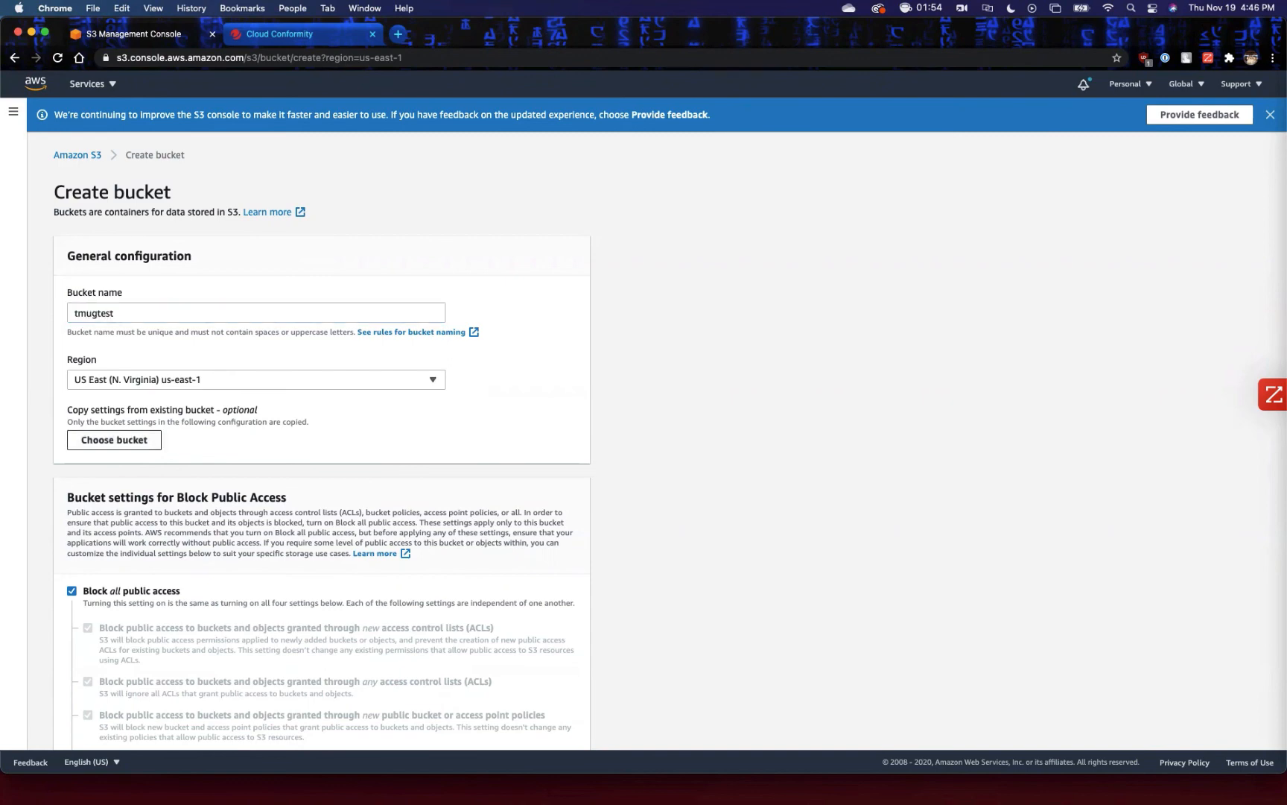
# Turn off Block all public access for the tmugtest bucket, acknowledge the public exposure warning, and create the bucket.
pyautogui.scroll(-3, 114, 440)
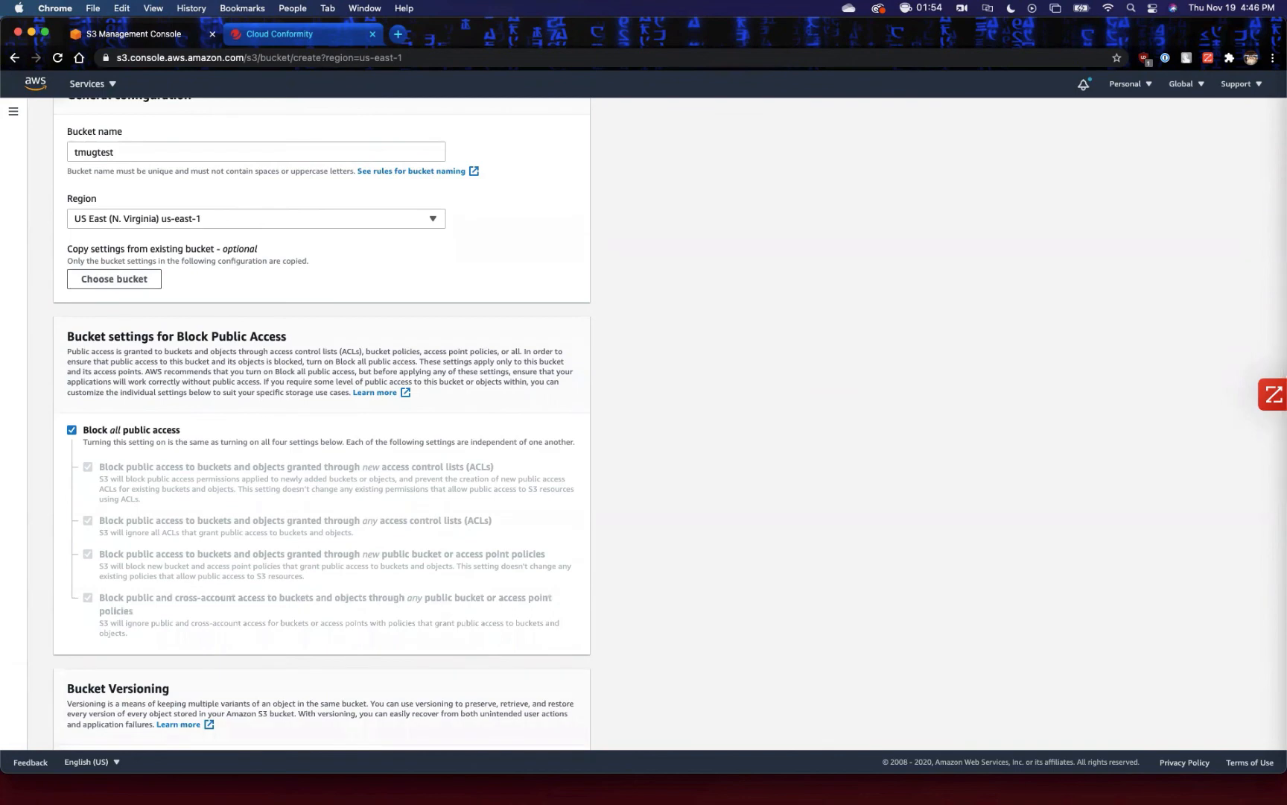
pyautogui.click(72, 429)
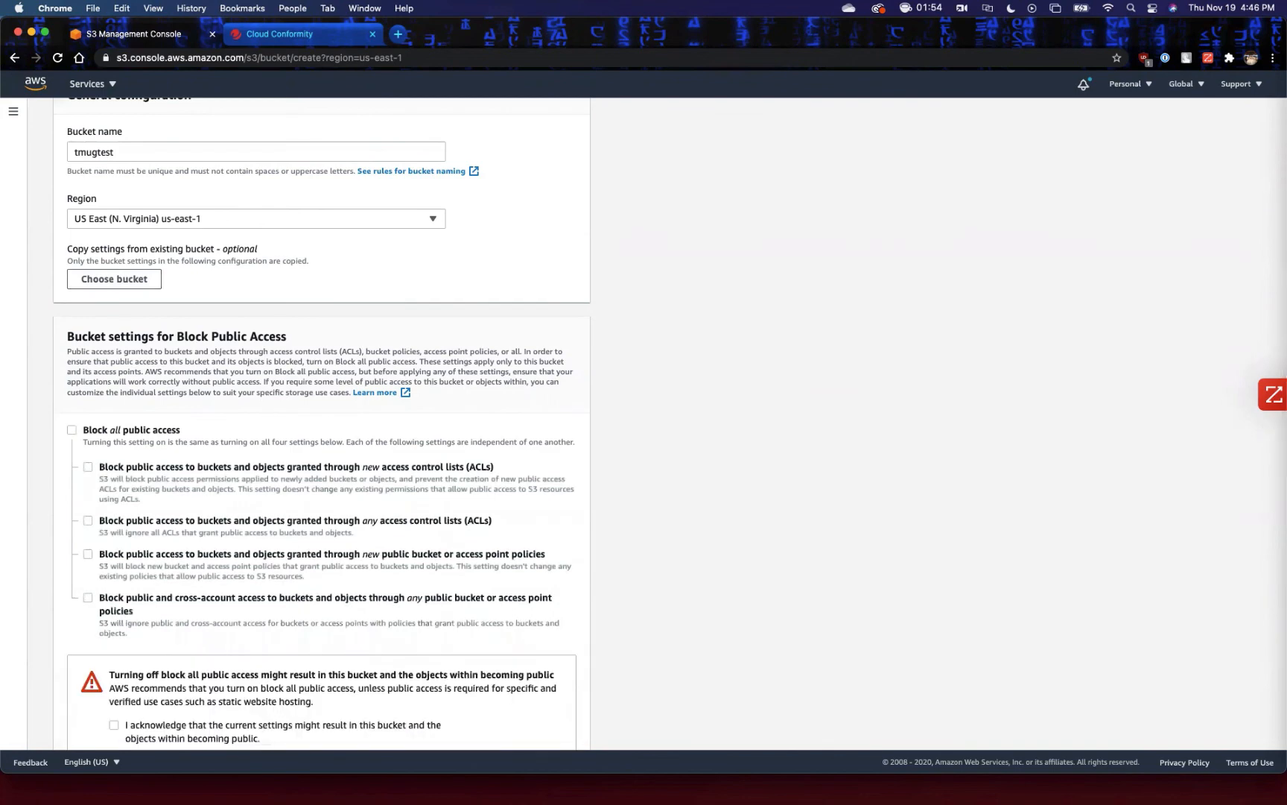
pyautogui.scroll(-5, 322, 424)
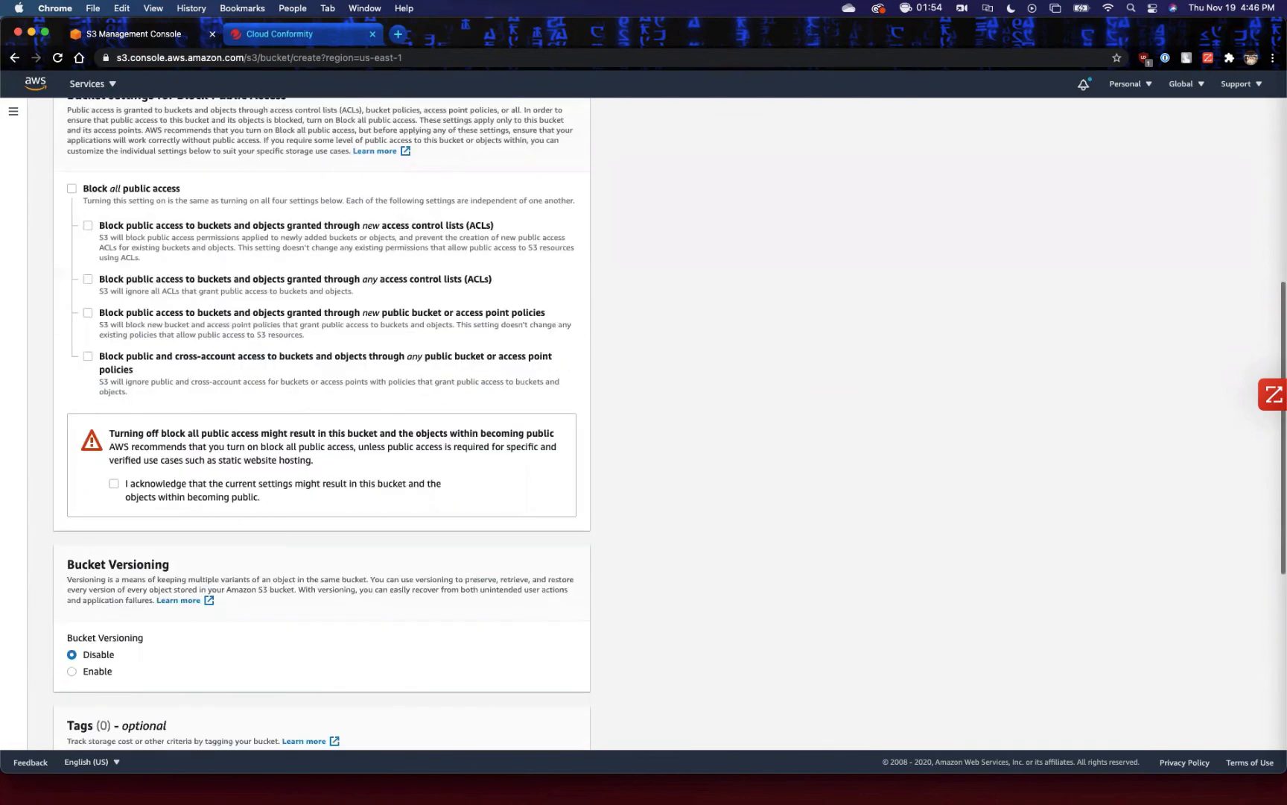
pyautogui.click(113, 483)
pyautogui.scroll(-2, 322, 424)
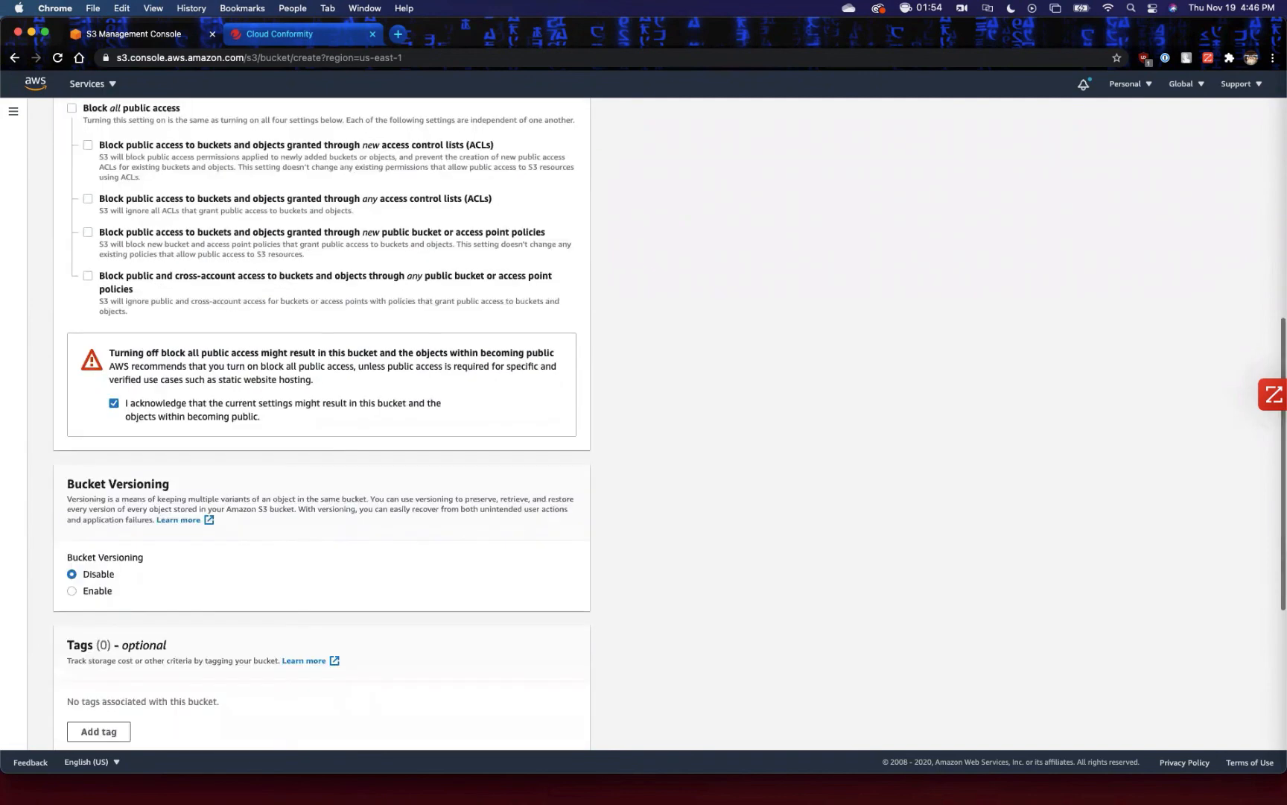
pyautogui.scroll(-2, 322, 424)
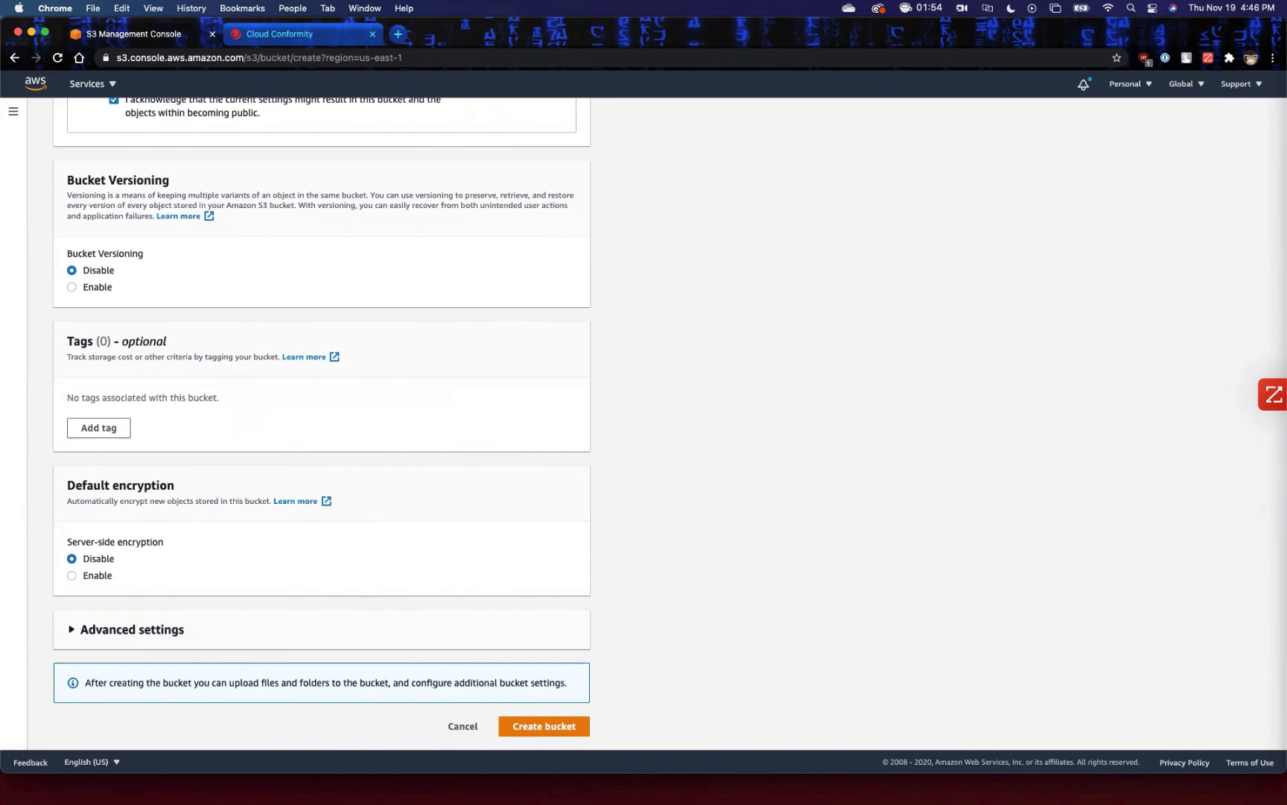
pyautogui.scroll(-1, 656, 425)
pyautogui.click(504, 717)
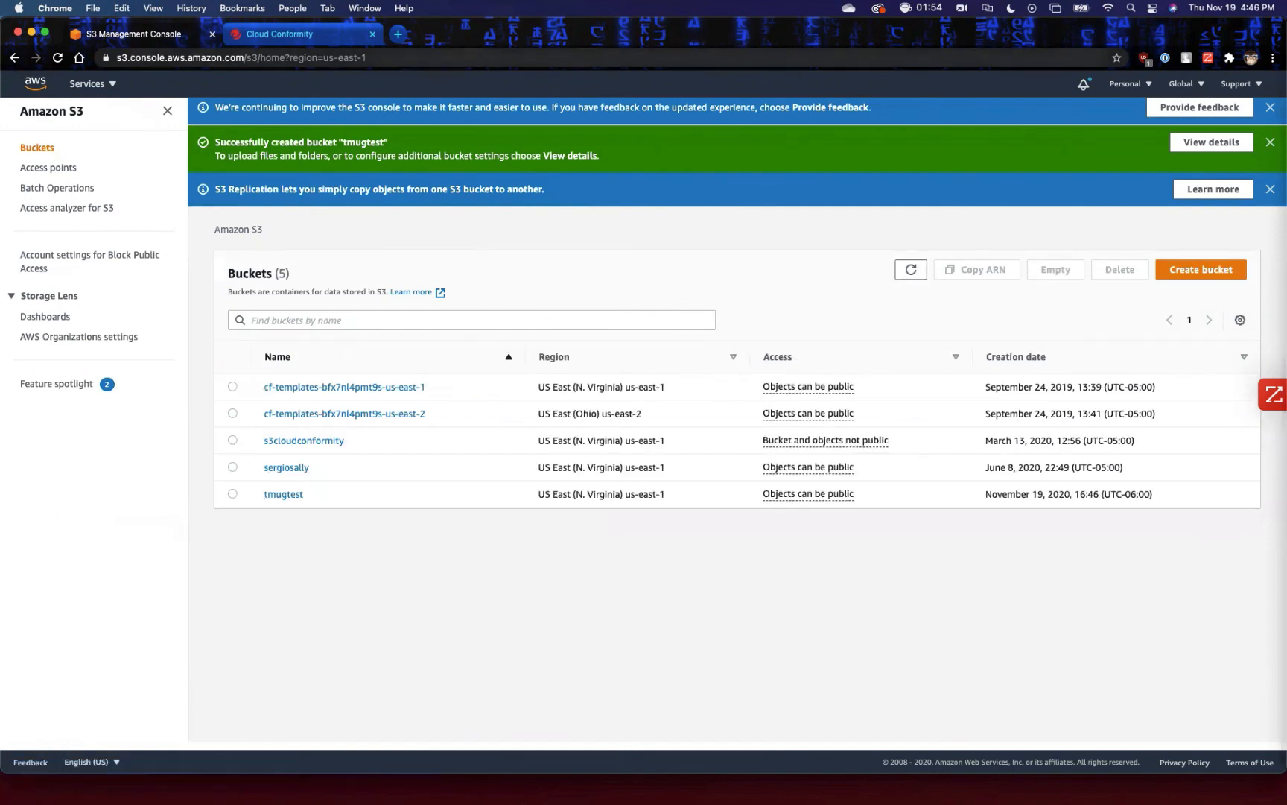
# Switch to Trend Micro Conformity, open the DBO AWS account and run the Conformity Bot on it.
pyautogui.click(280, 35)
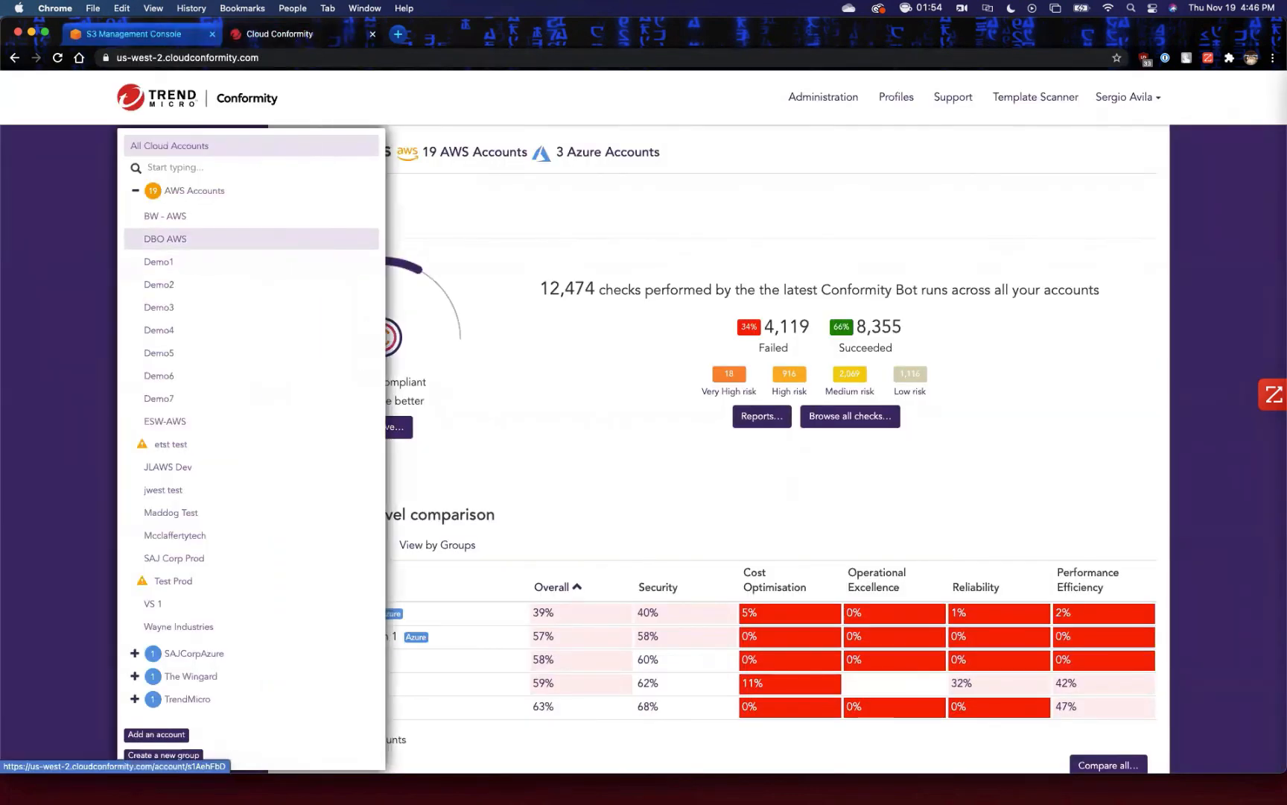
pyautogui.click(166, 239)
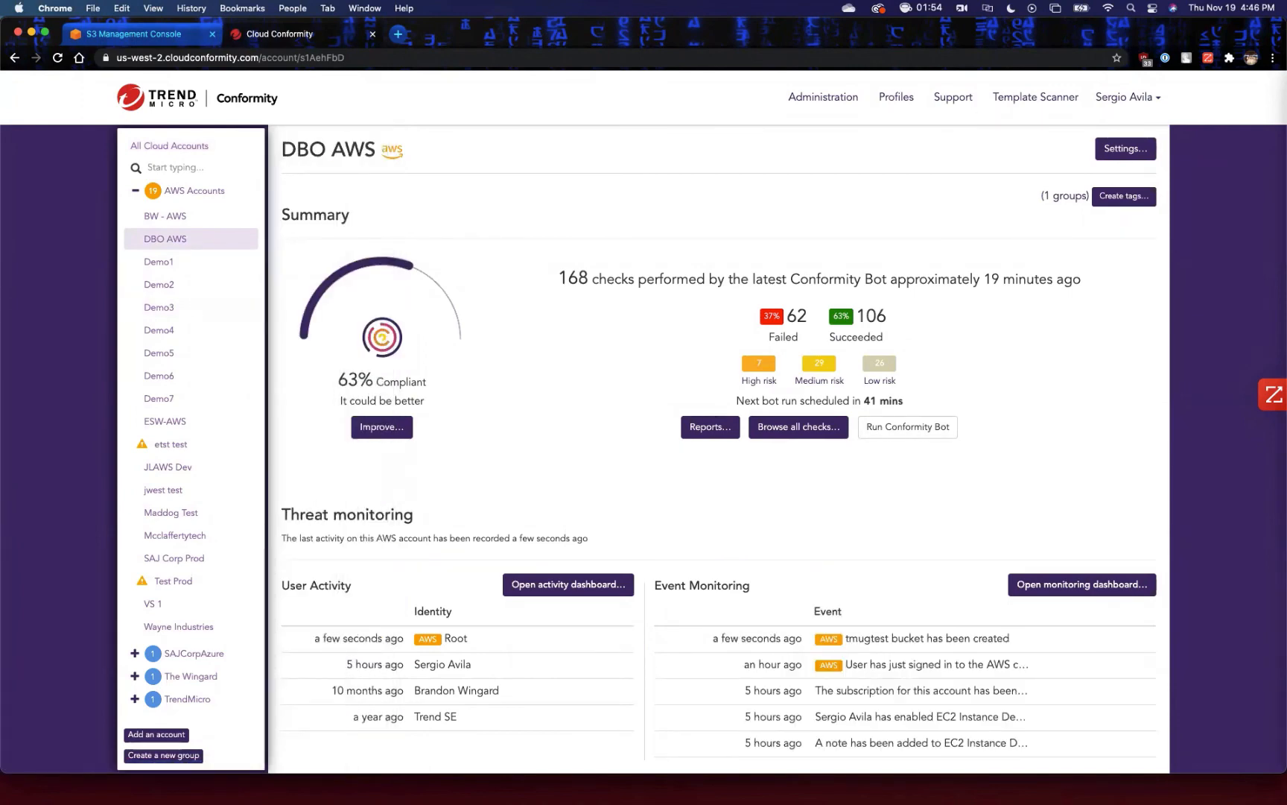
pyautogui.click(907, 426)
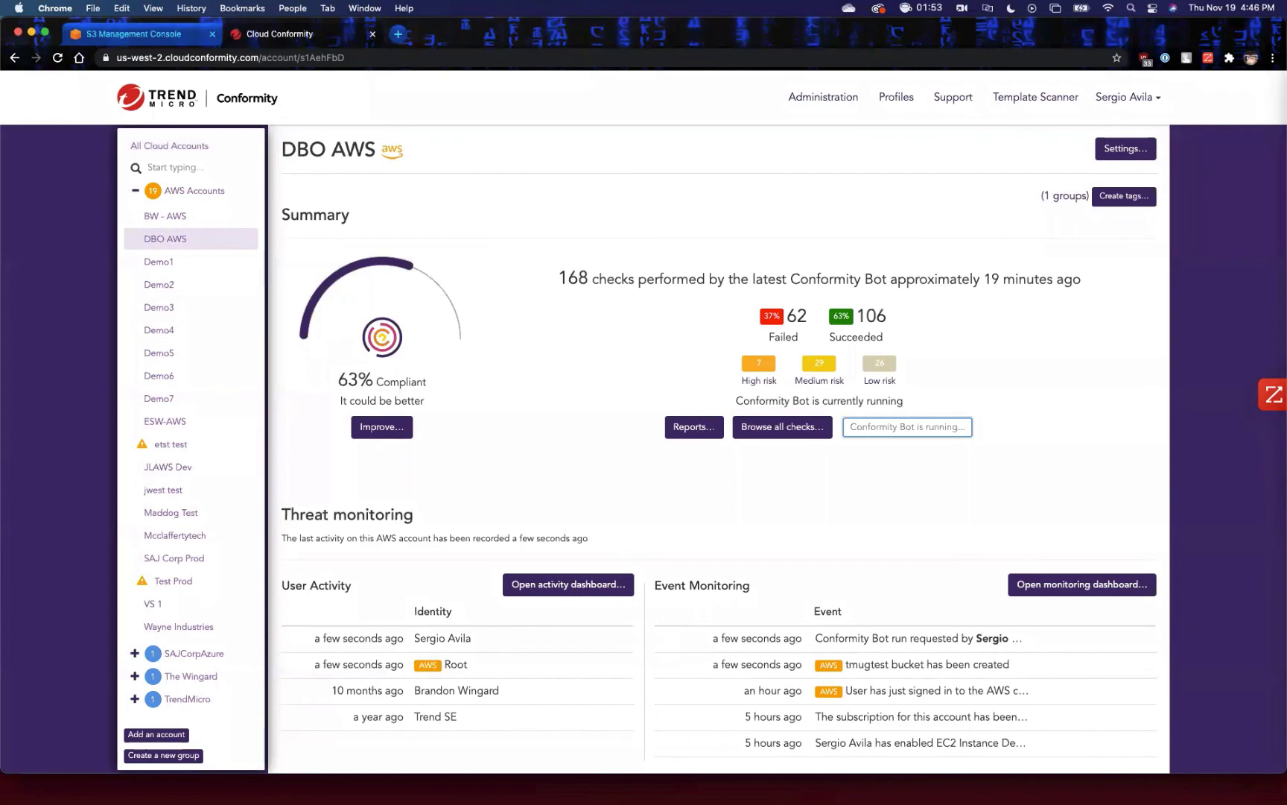
# Browse all checks of the DBO AWS account and filter them to the S3 service.
pyautogui.scroll(-4, 644, 447)
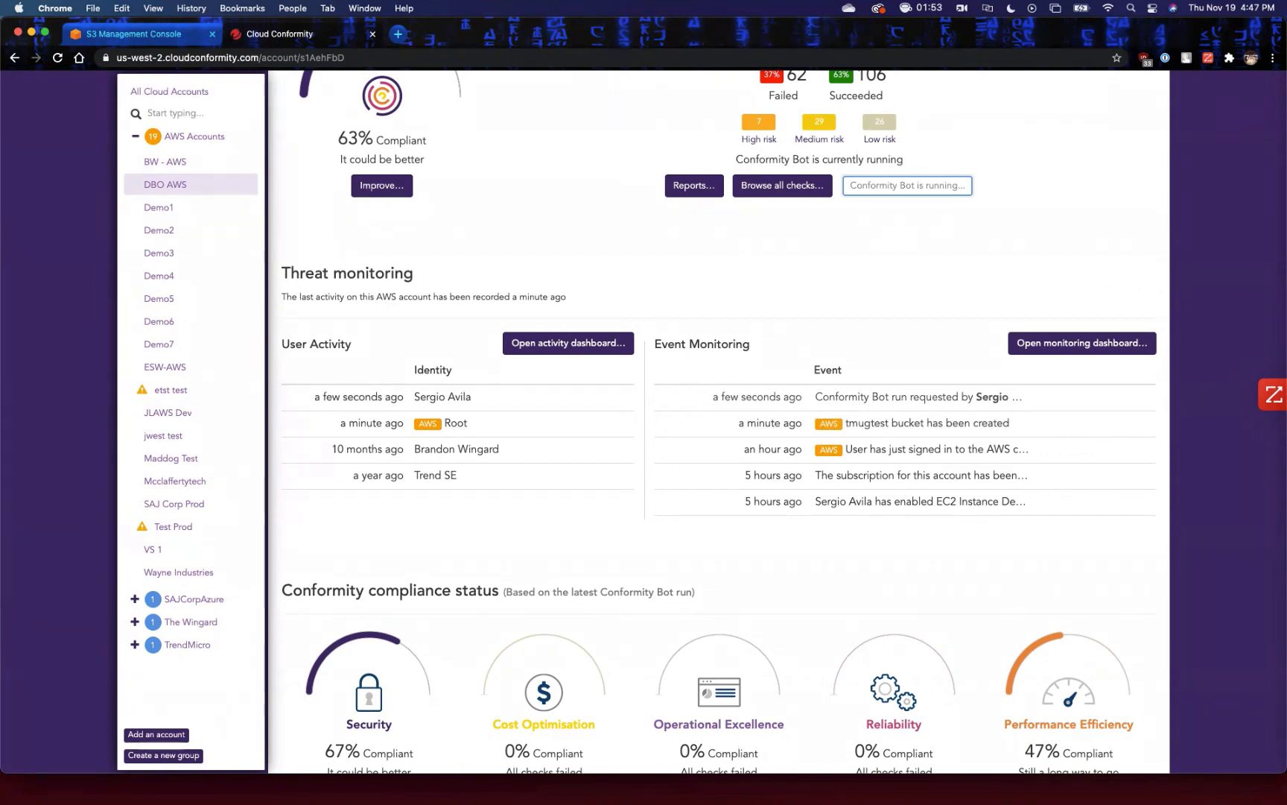
pyautogui.scroll(-20, 718, 421)
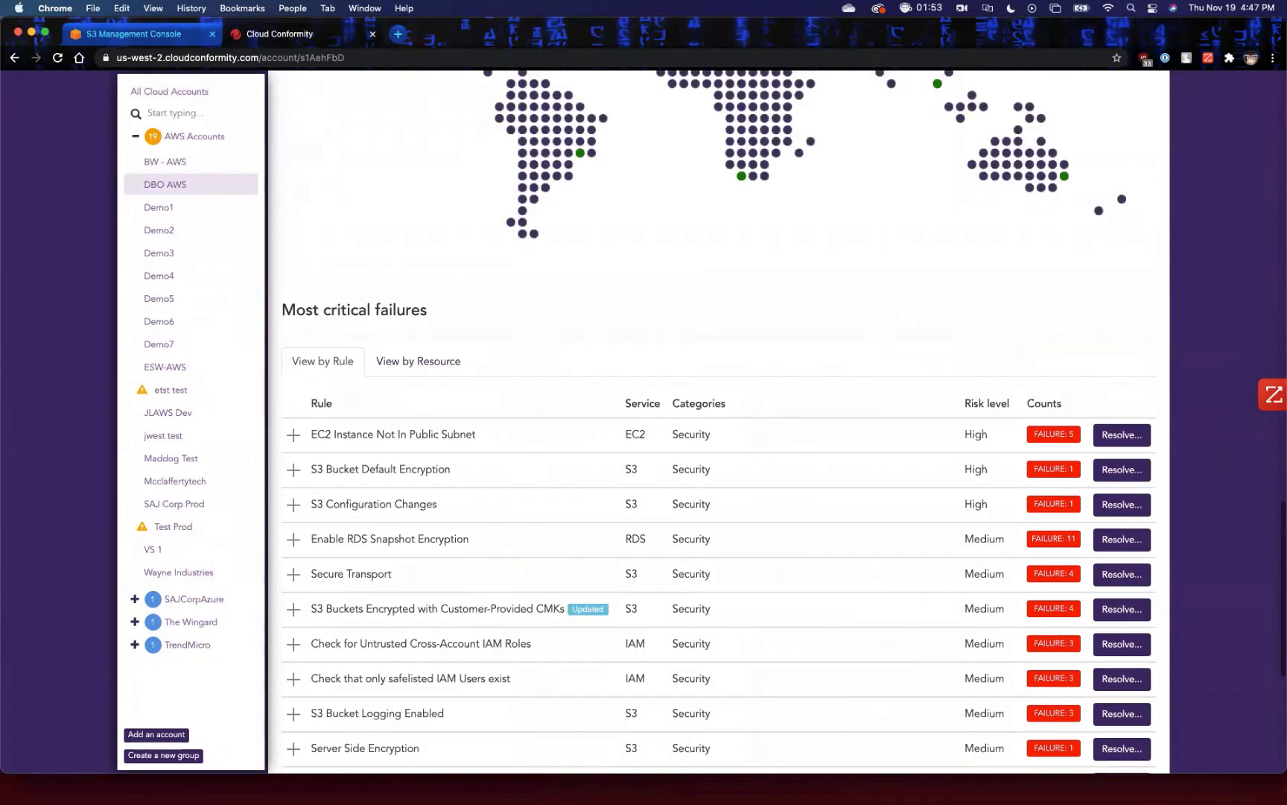
pyautogui.scroll(20, 719, 421)
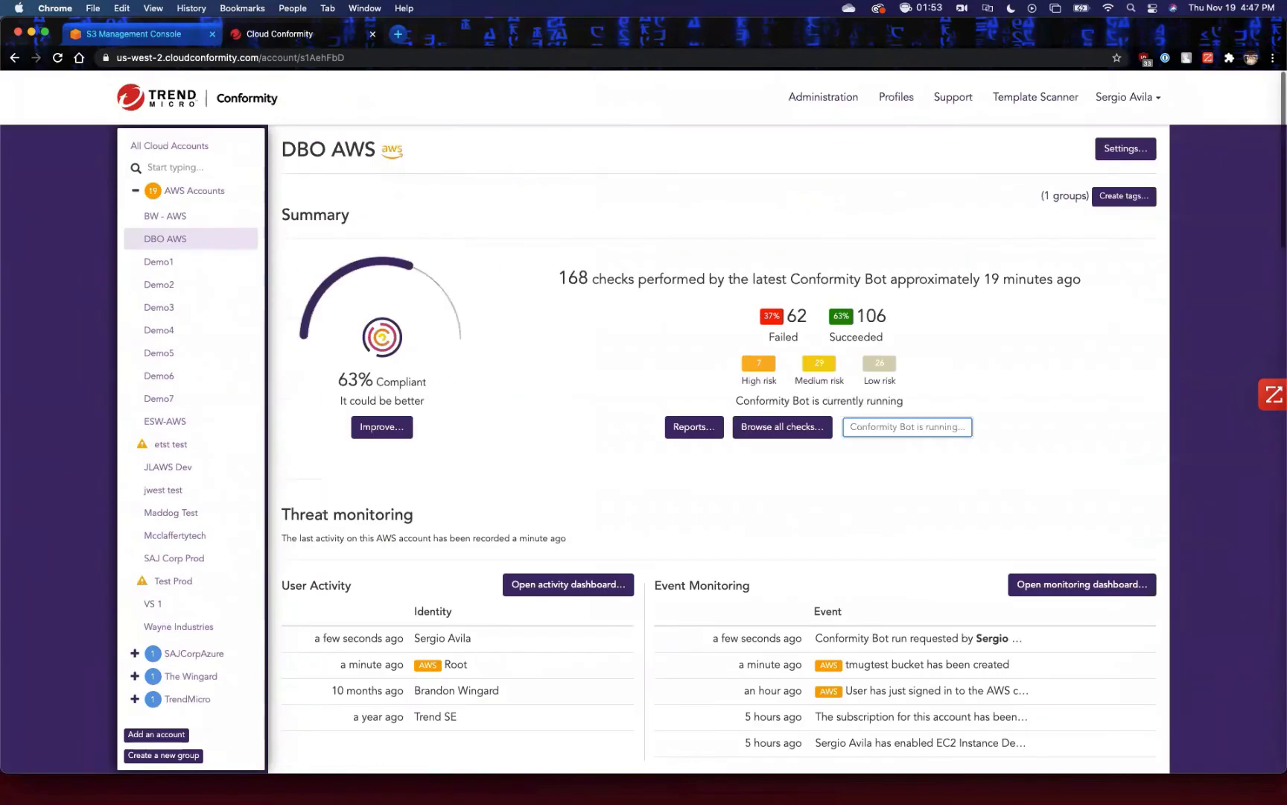
pyautogui.click(783, 427)
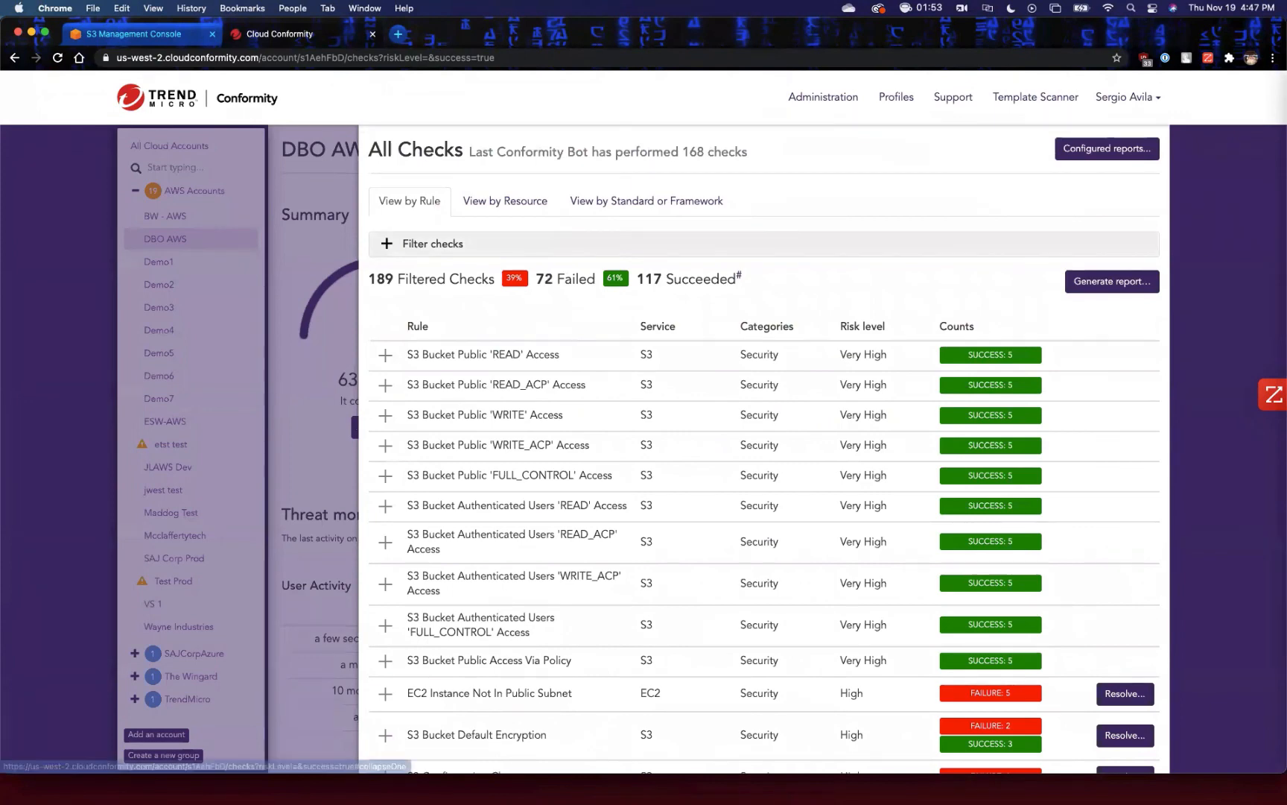
pyautogui.click(433, 244)
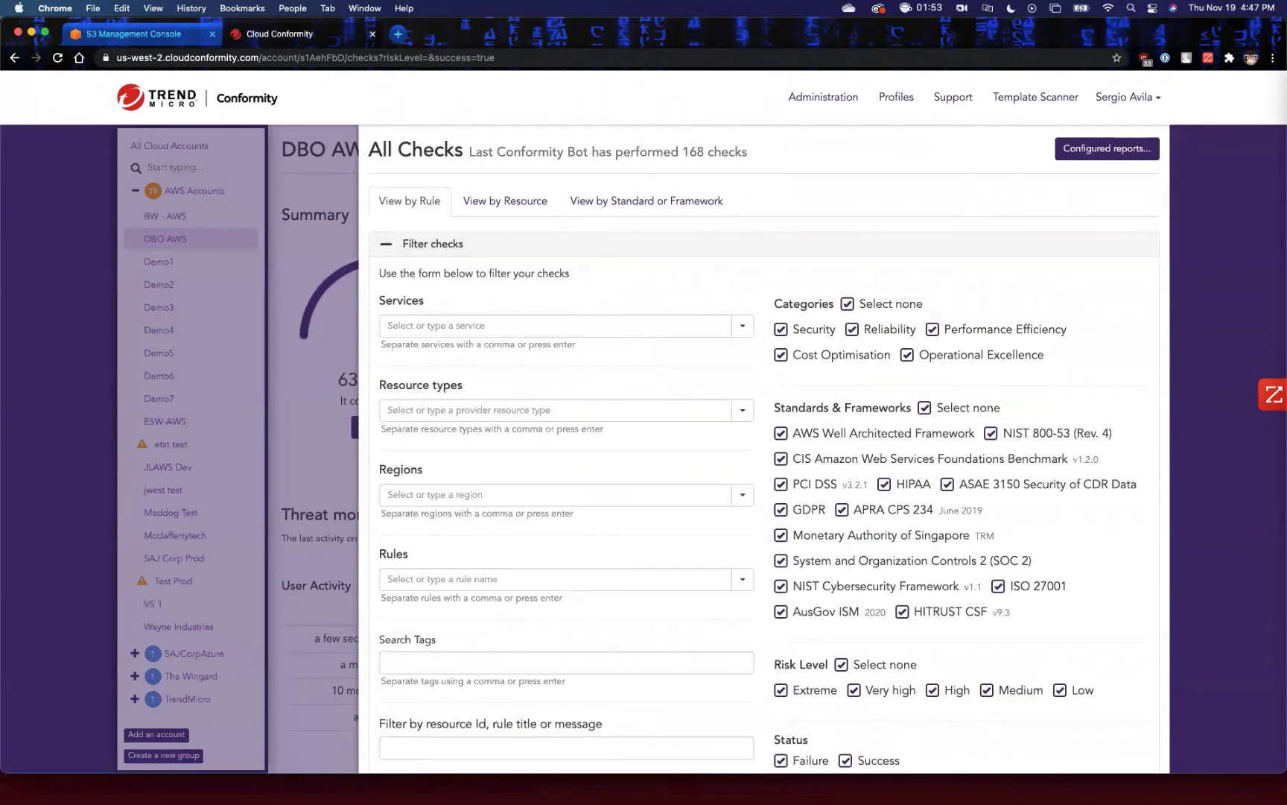
pyautogui.click(555, 325)
pyautogui.write('s3')
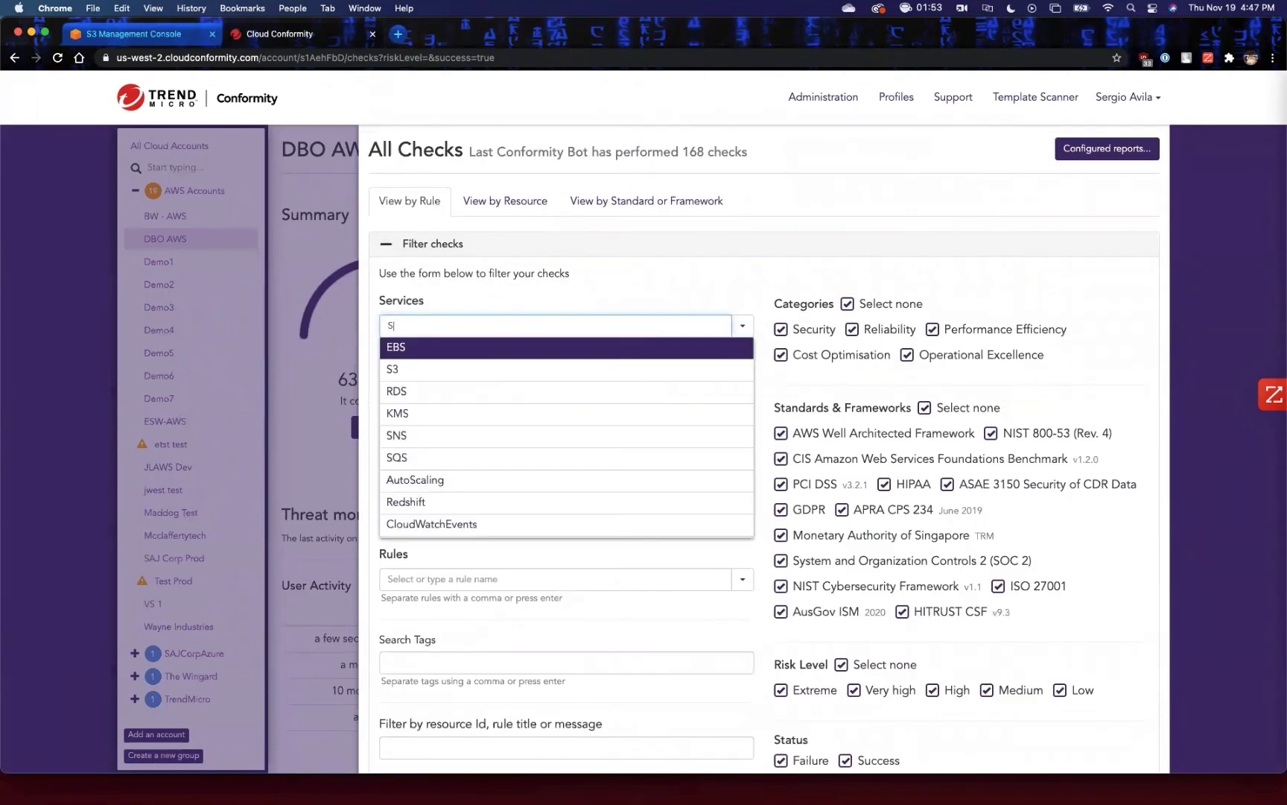
pyautogui.press('Return')
pyautogui.scroll(-10, 764, 447)
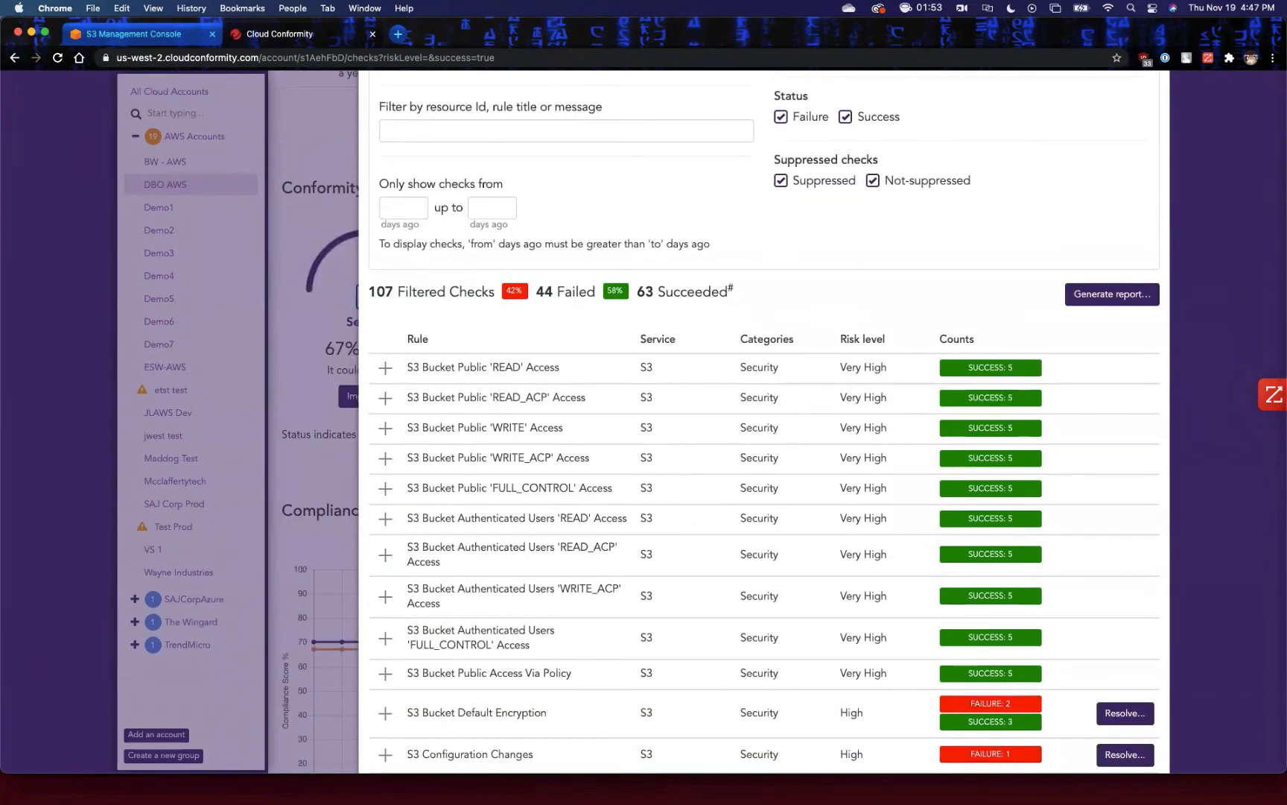
# Expand the S3 Bucket Public 'READ' Access rule, review its result for each bucket, and collapse it.
pyautogui.click(385, 367)
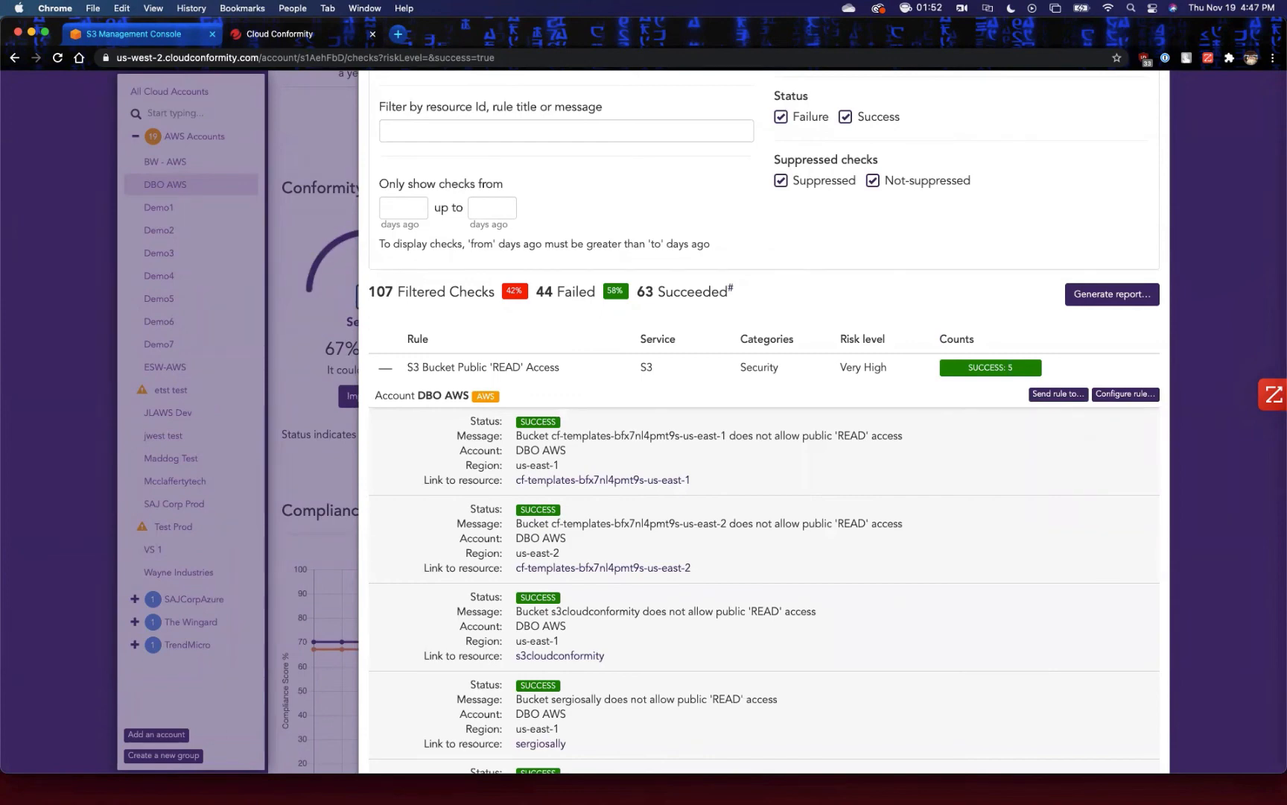
pyautogui.scroll(-4, 763, 447)
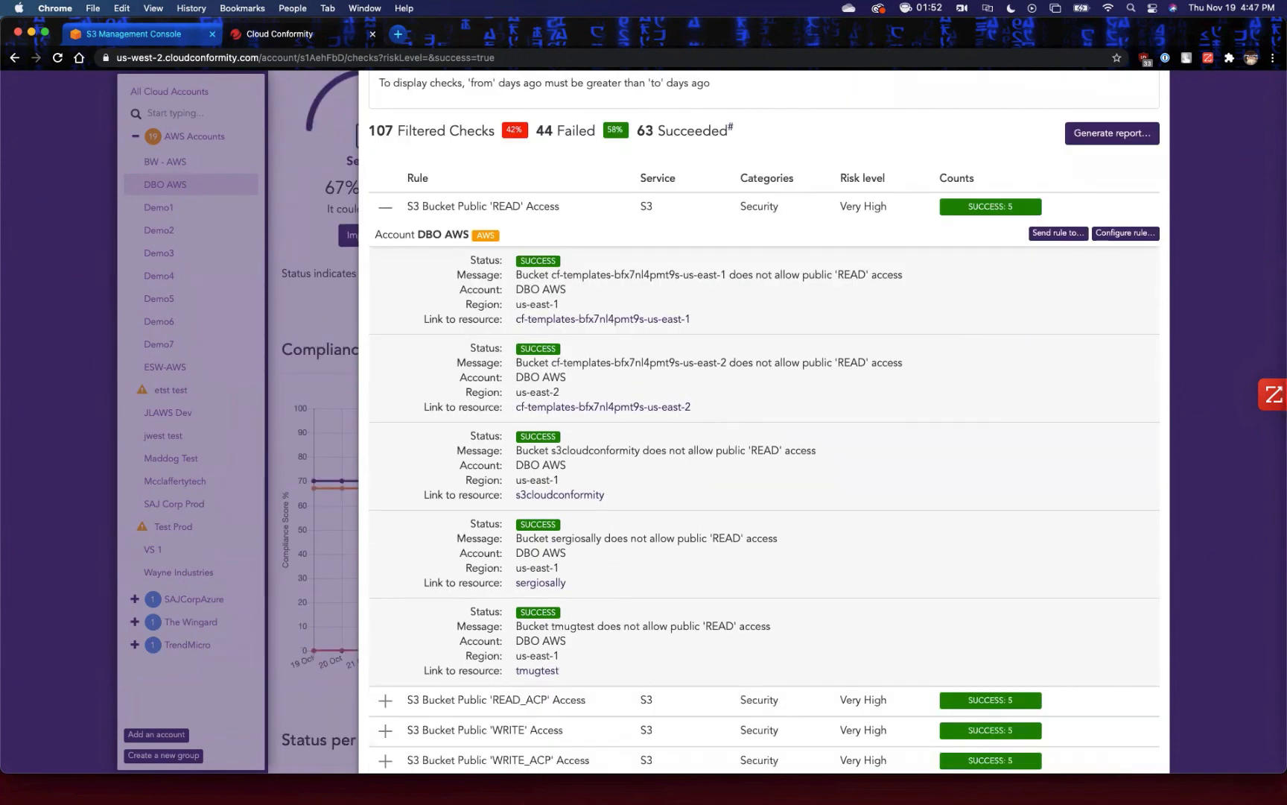
pyautogui.scroll(-2, 764, 447)
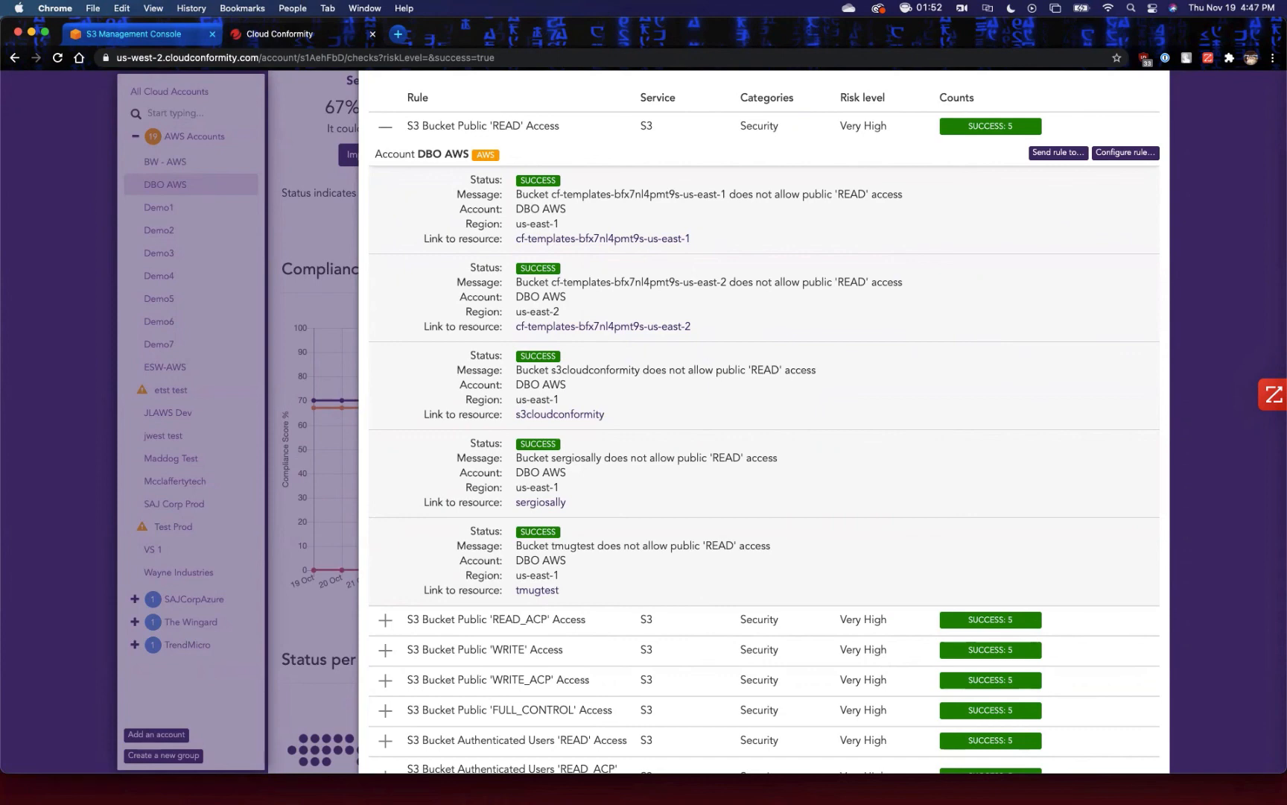
pyautogui.click(386, 127)
# Exclude successful checks from the filter and examine the failures under the S3 Bucket Default Encryption rule.
pyautogui.scroll(5, 764, 422)
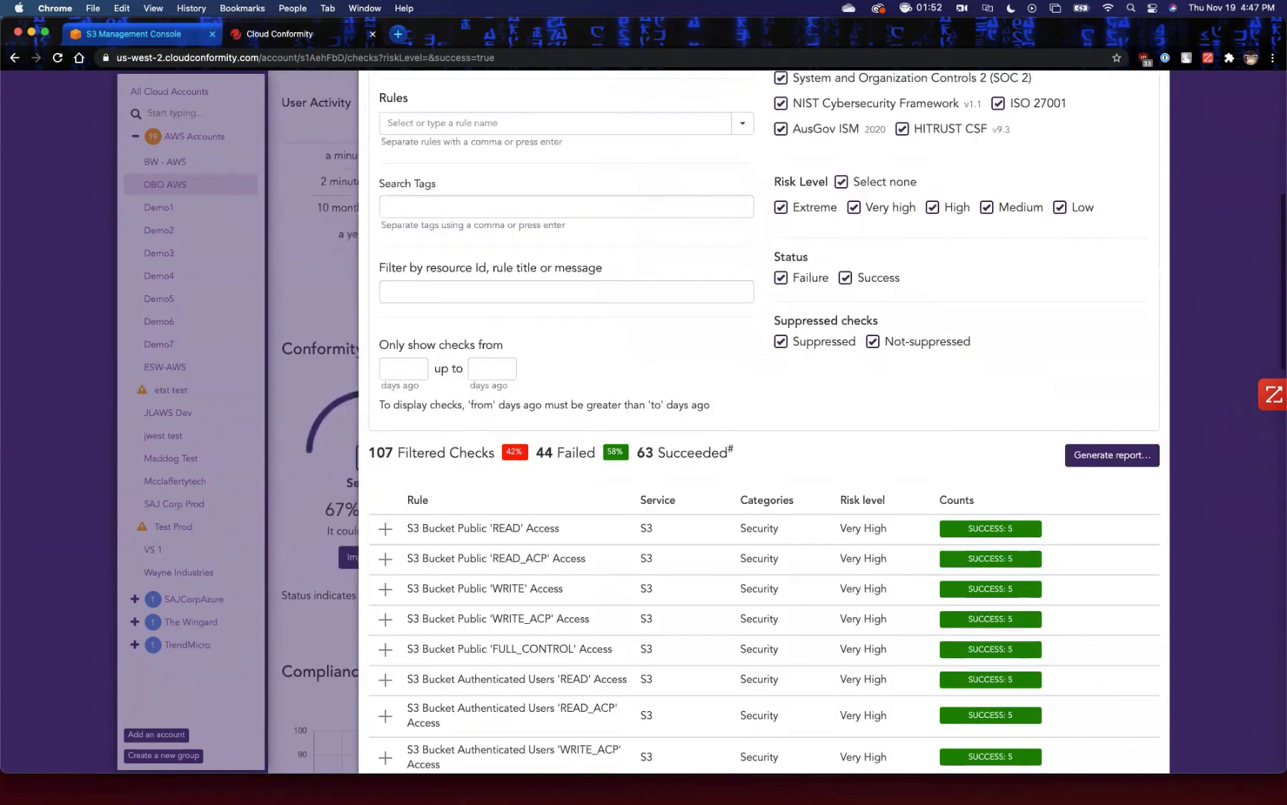
pyautogui.click(845, 278)
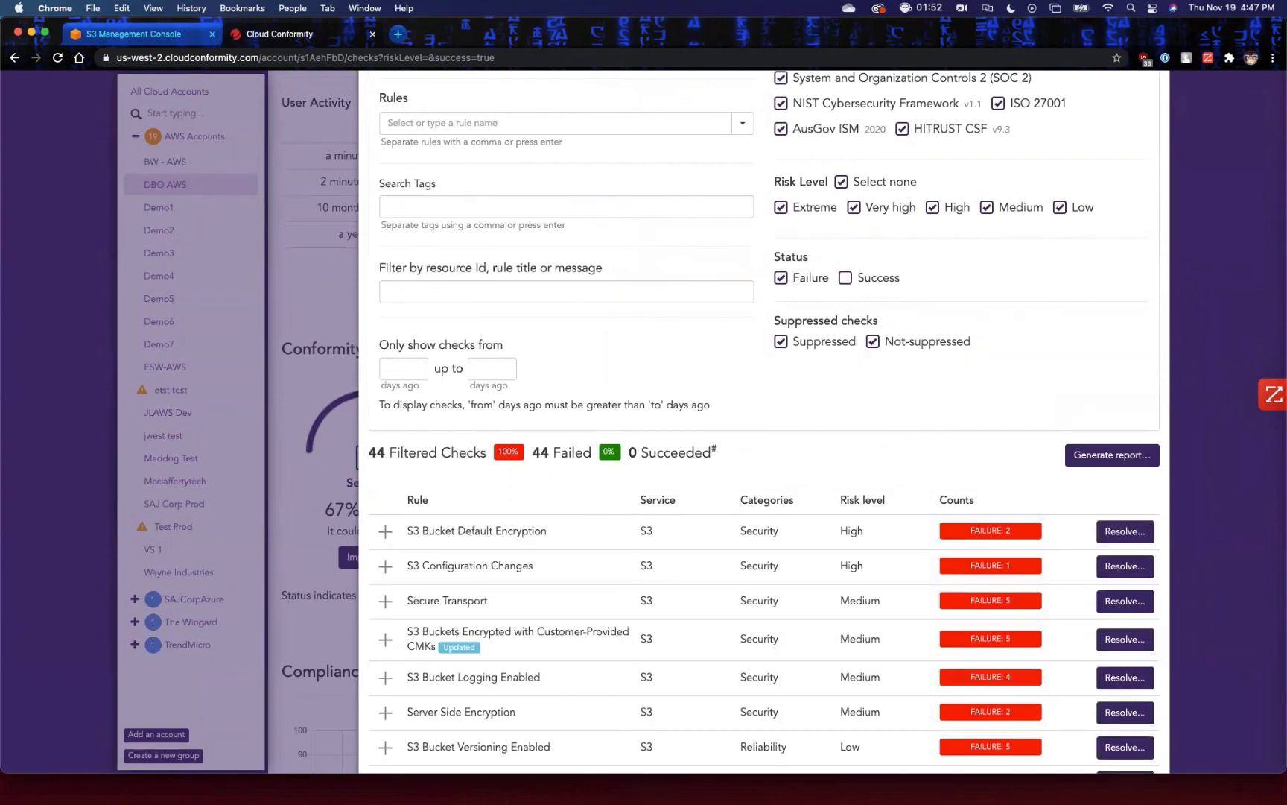
pyautogui.scroll(-4, 763, 422)
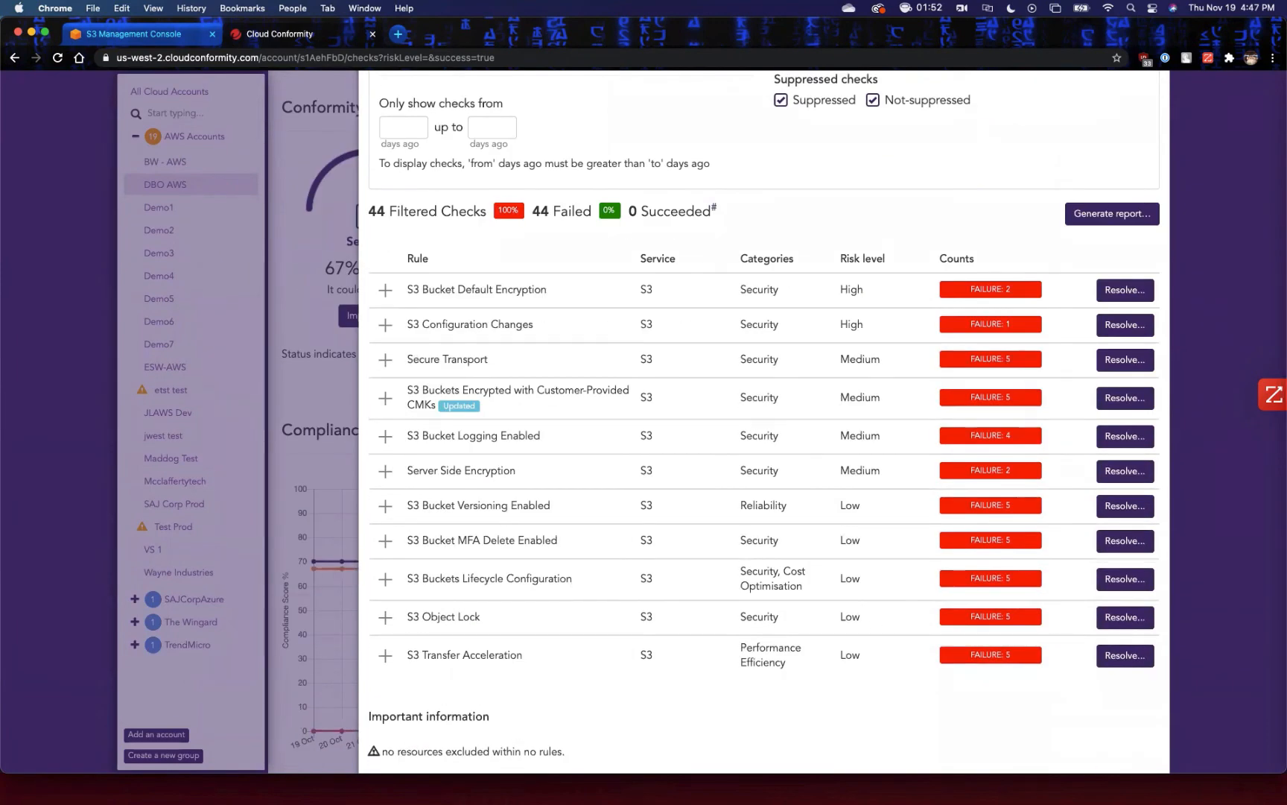
pyautogui.click(385, 290)
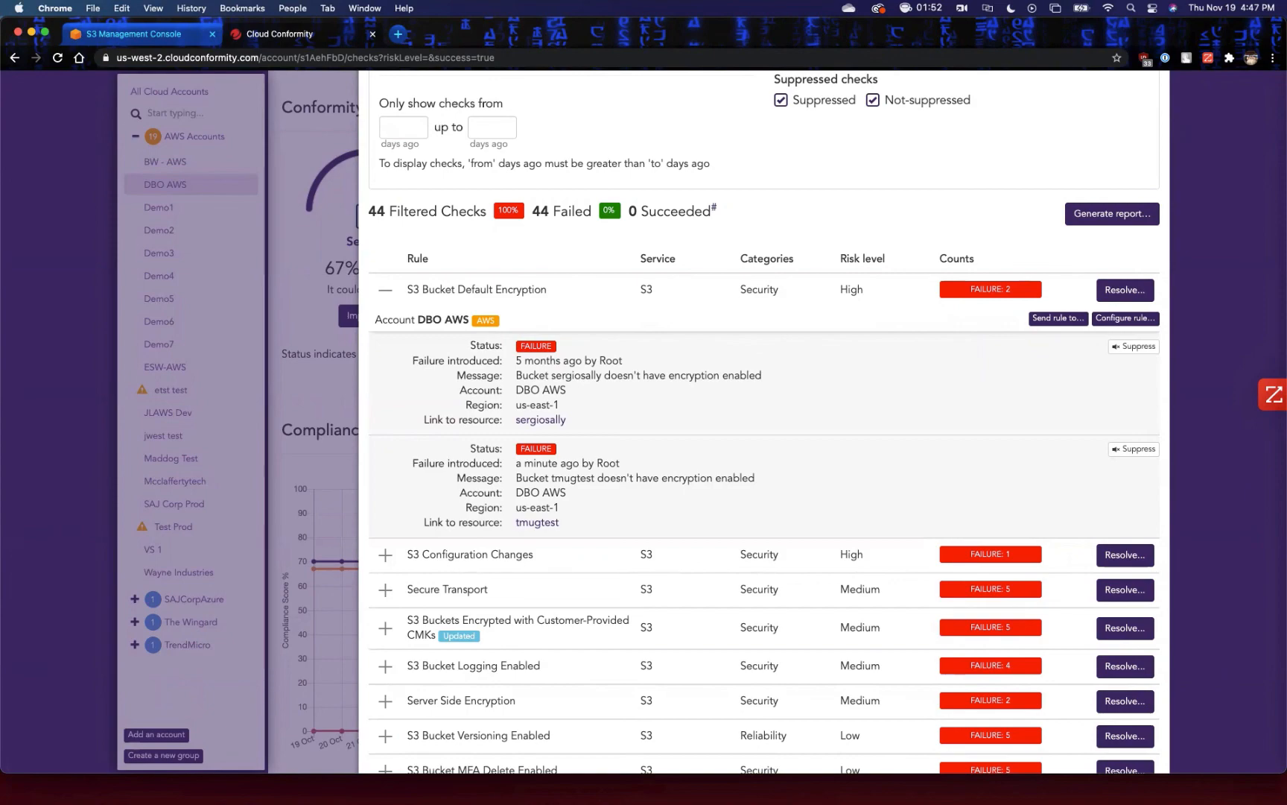
pyautogui.click(385, 289)
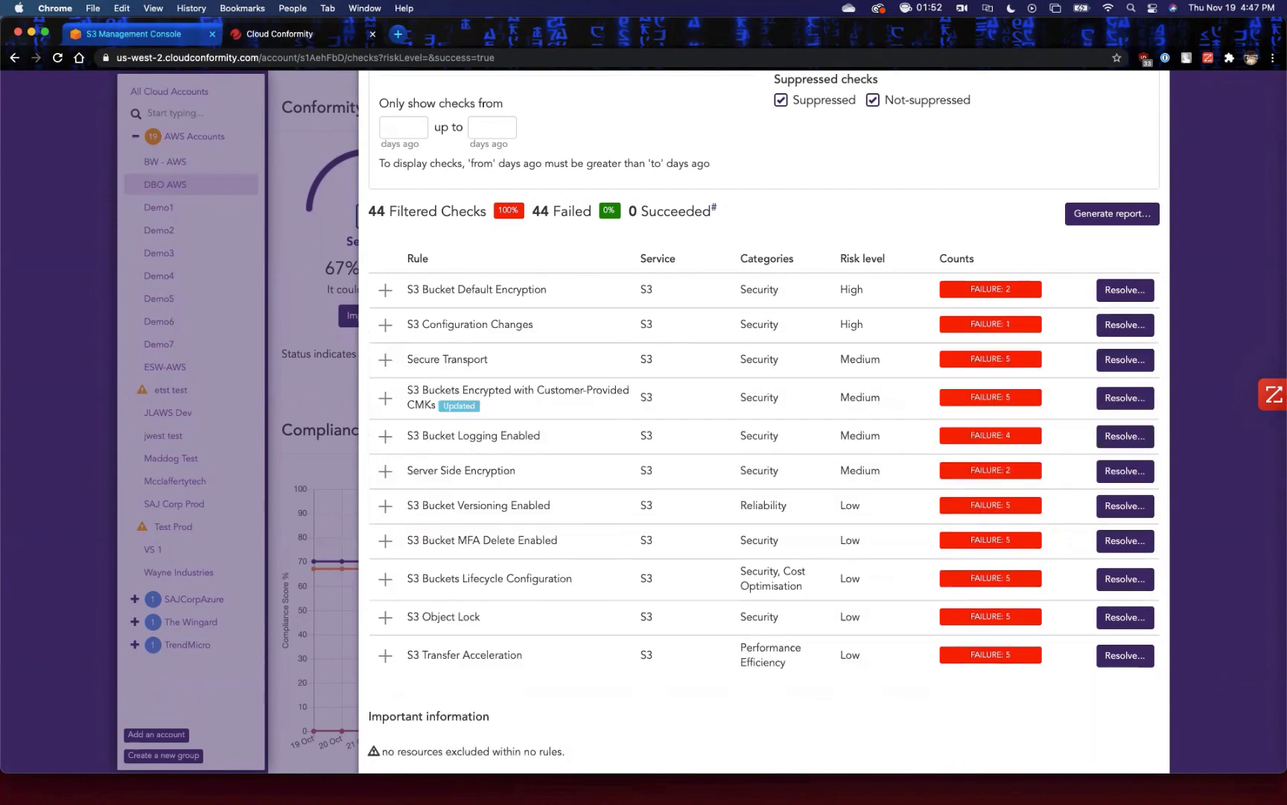
# Remove the S3 service filter and close the checks list to return to the DBO AWS account dashboard.
pyautogui.scroll(6, 764, 421)
pyautogui.scroll(3, 764, 422)
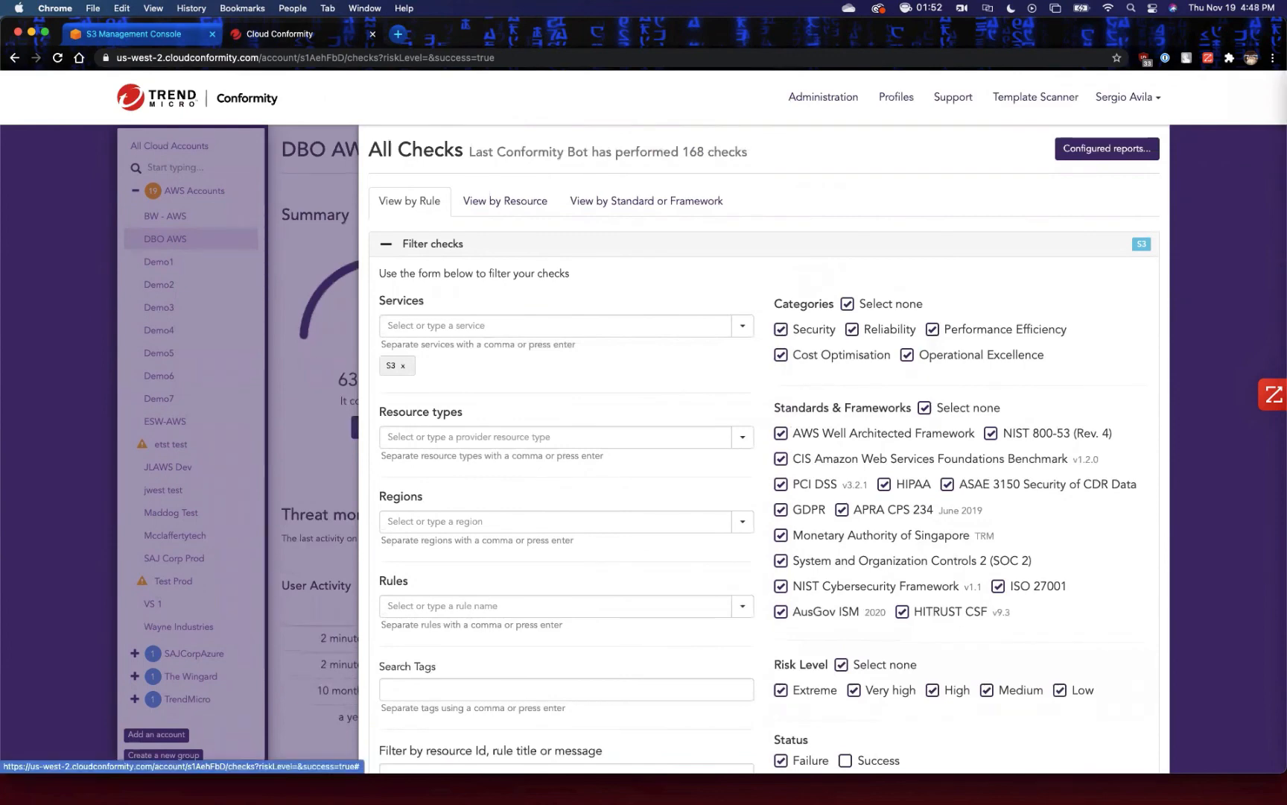
pyautogui.click(402, 365)
pyautogui.click(313, 447)
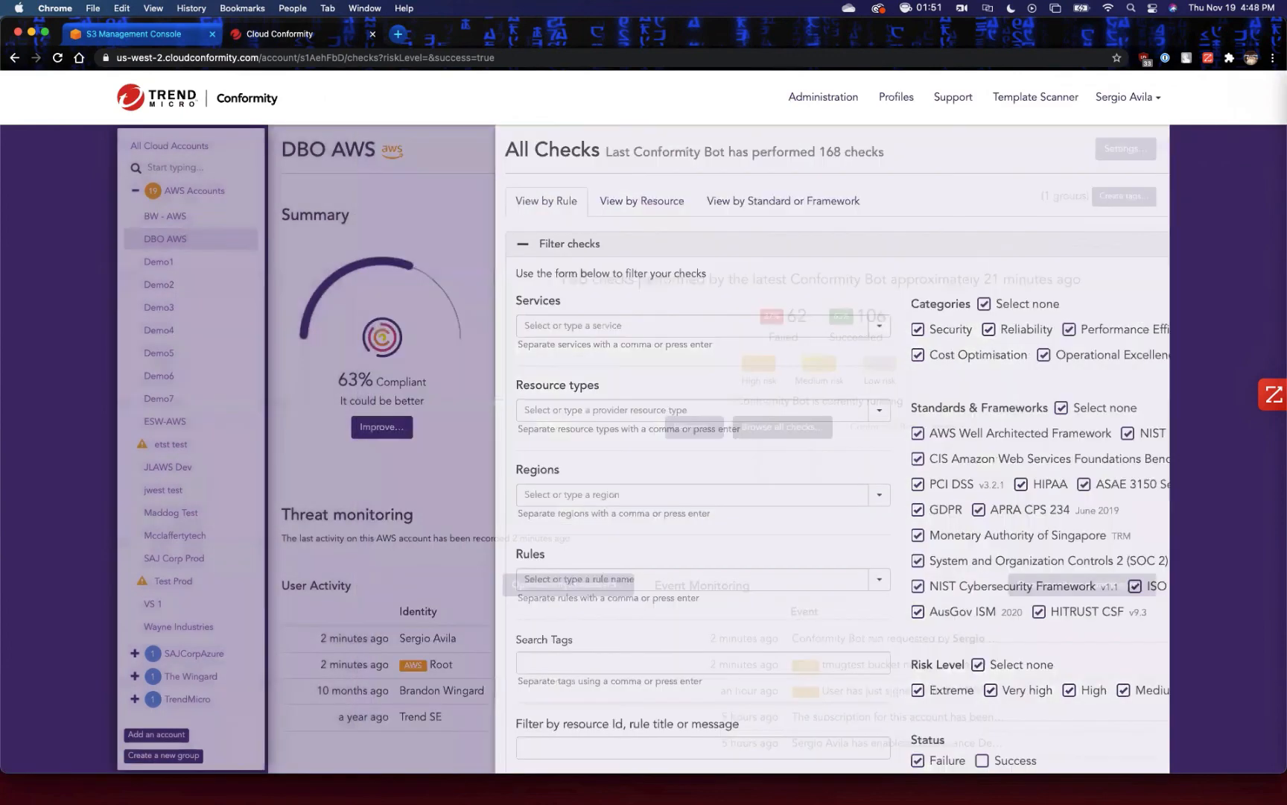